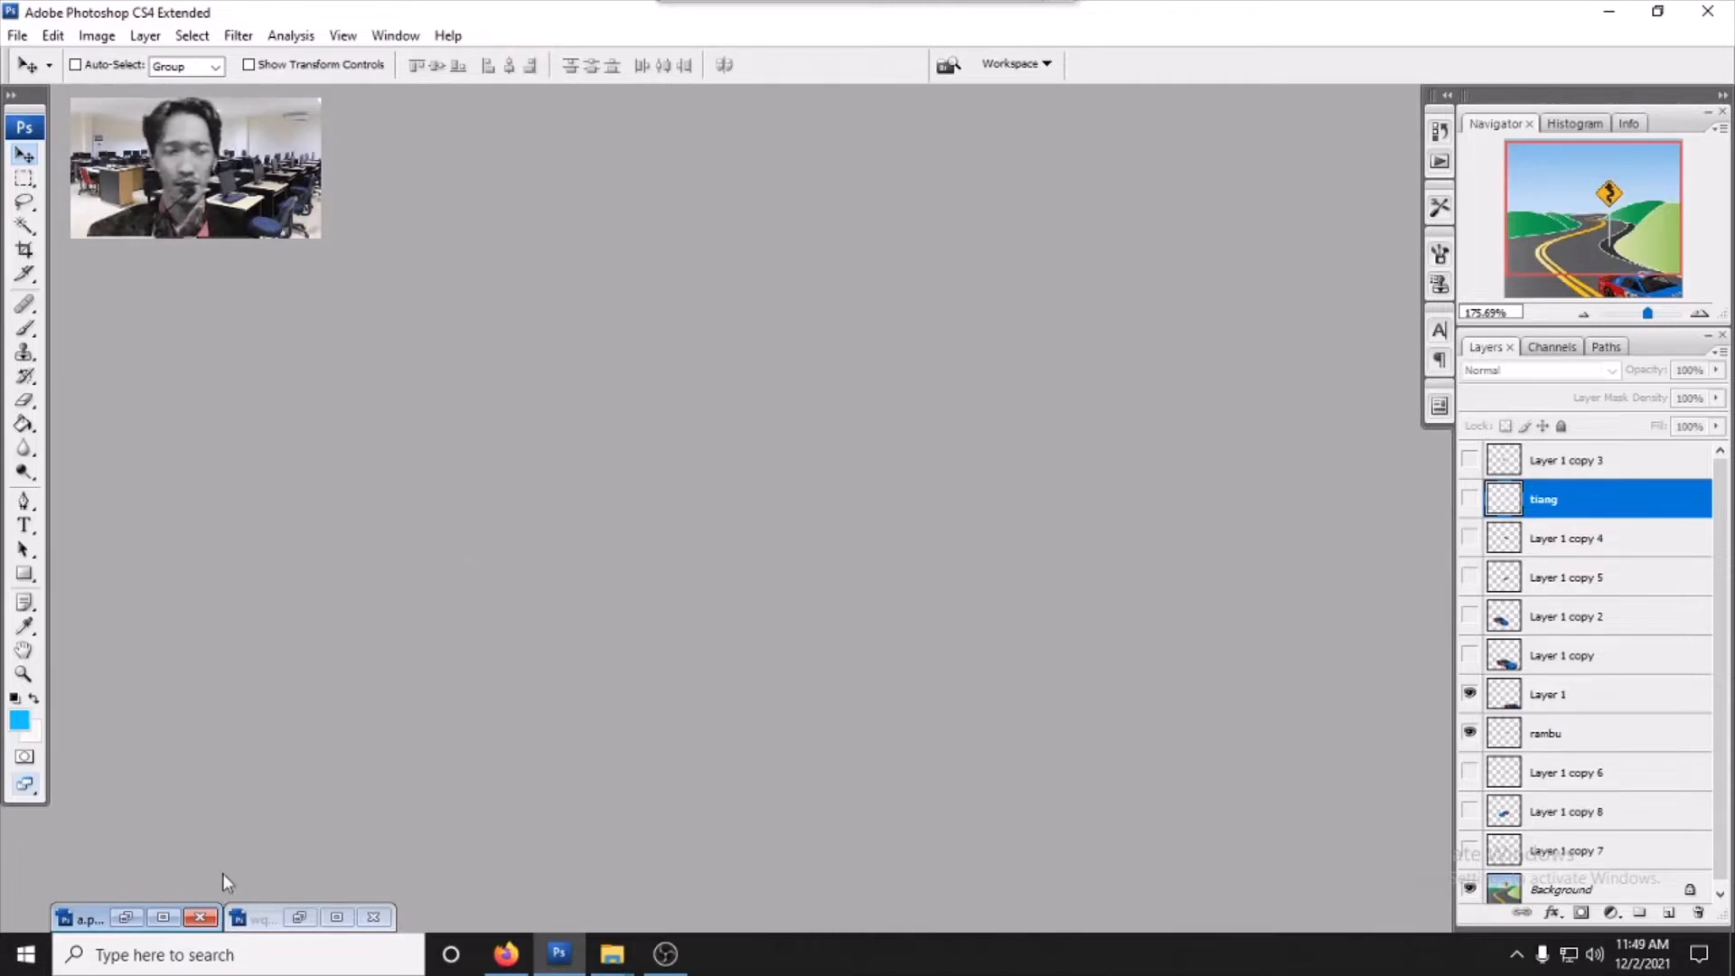
- Switch from the a.png document to the wq.jpg document and maximize its window
{"action": "left_click", "coordinate": [126, 918]}
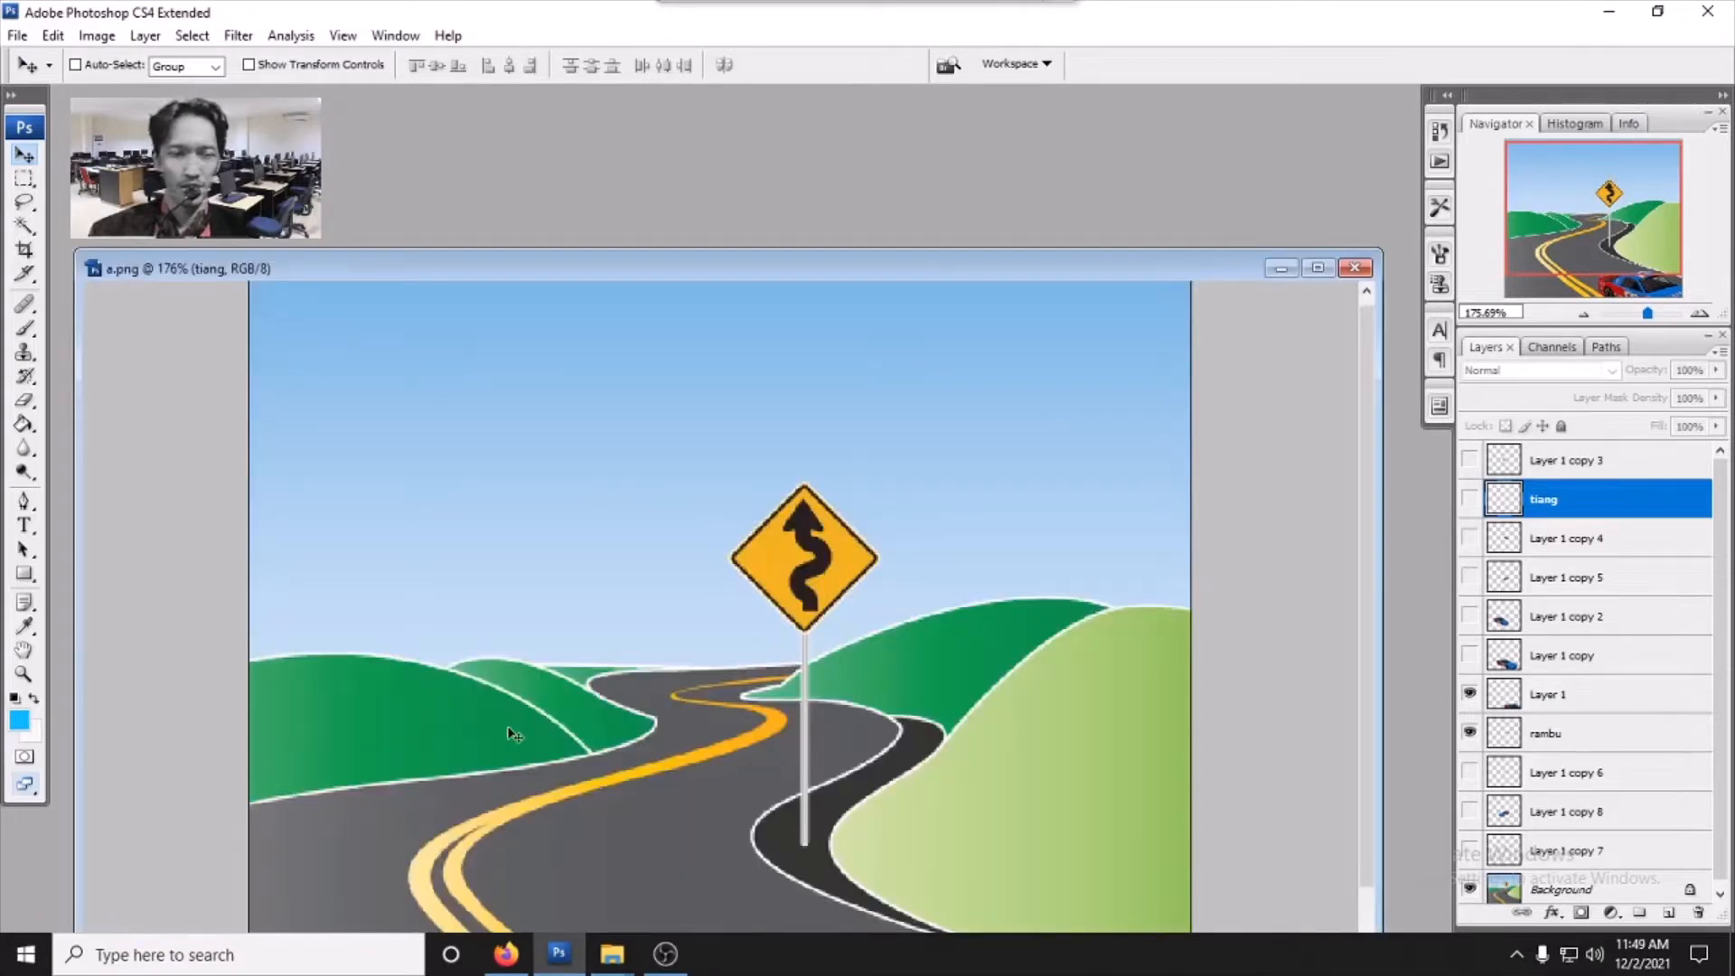
{"action": "left_click", "coordinate": [1281, 268]}
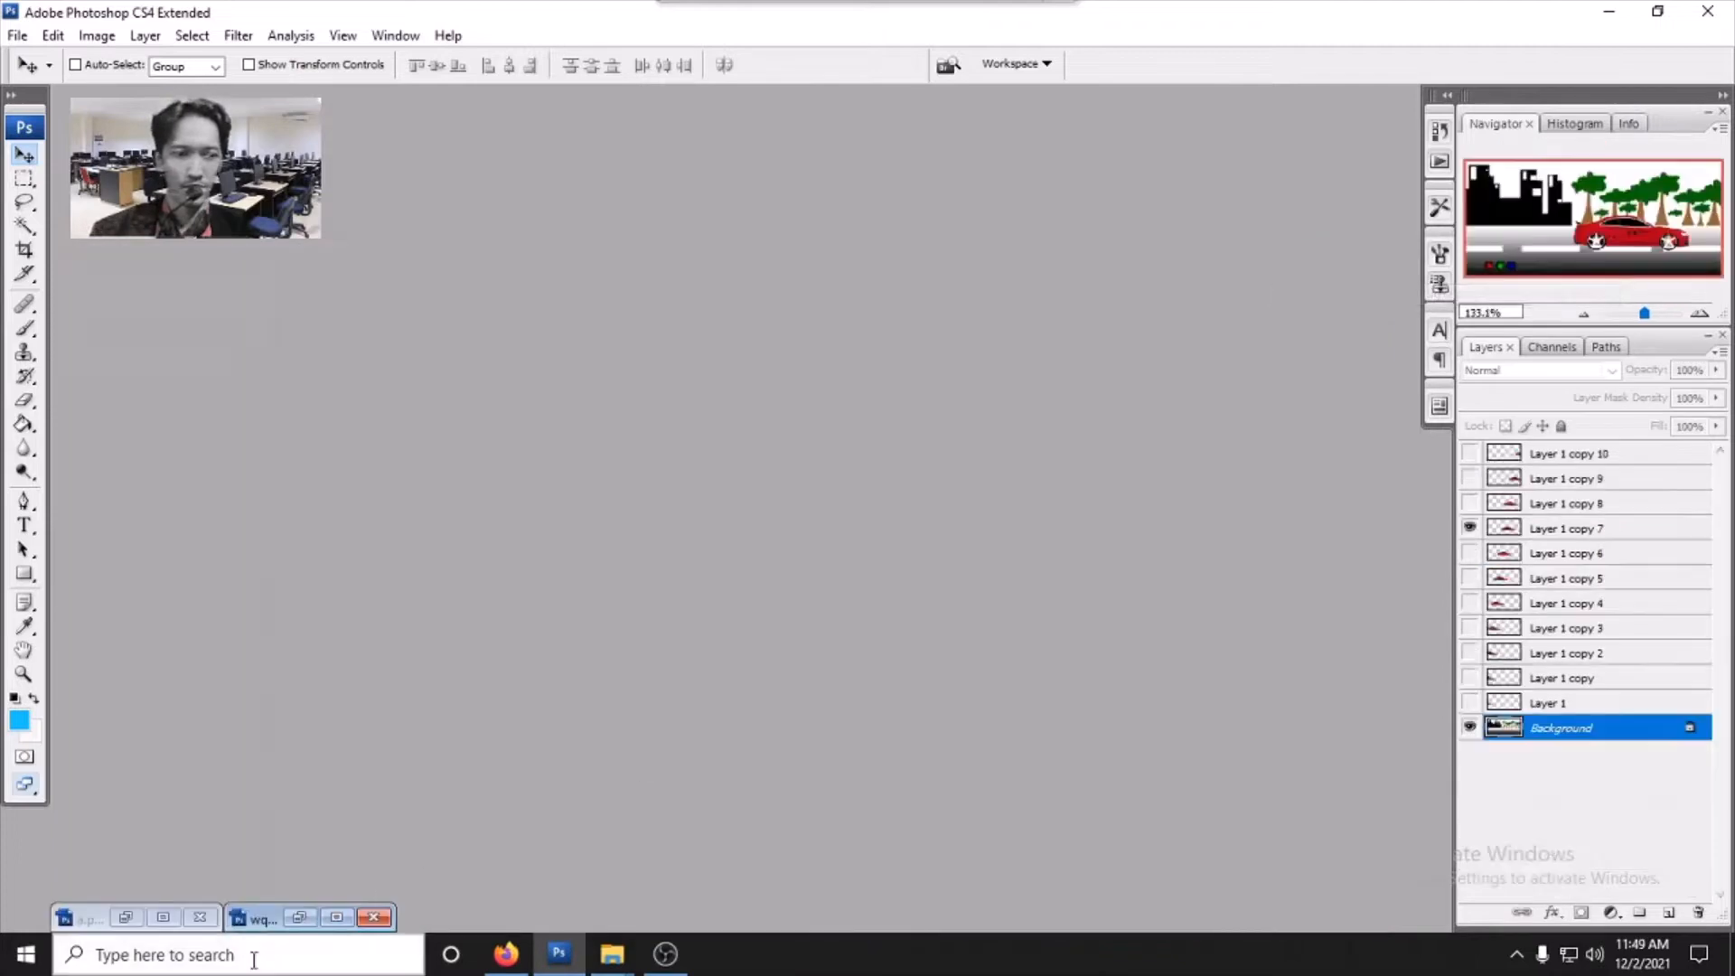
{"action": "left_click", "coordinate": [300, 918]}
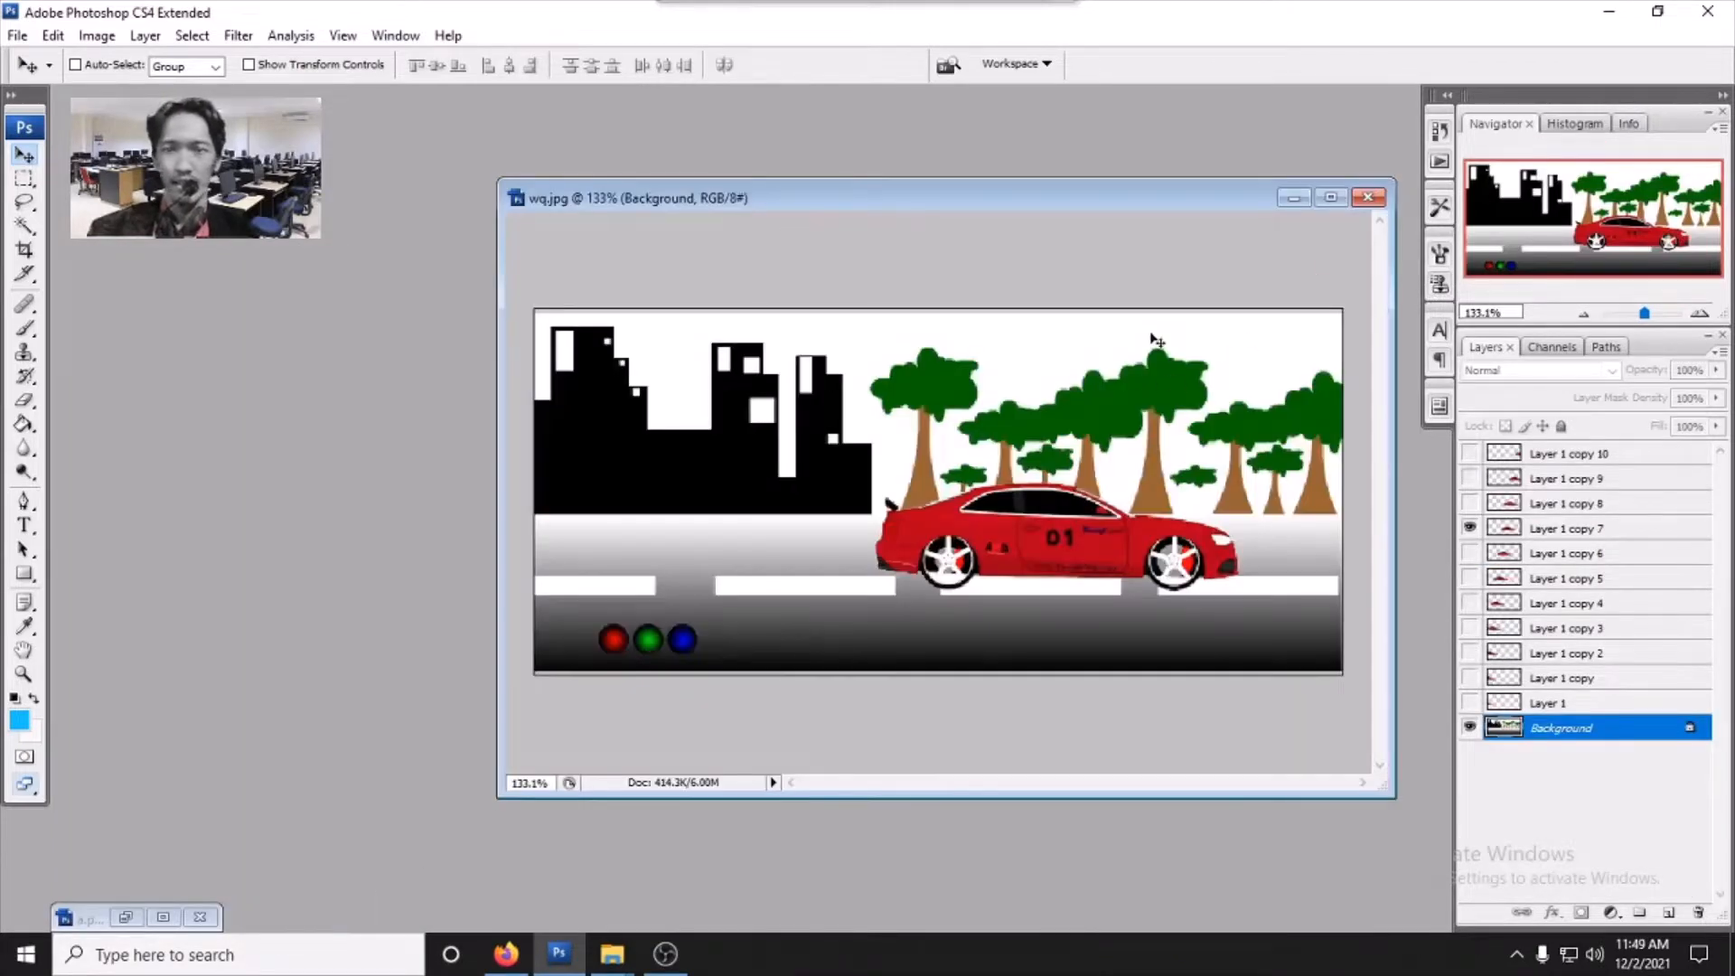
{"action": "left_click", "coordinate": [1330, 199]}
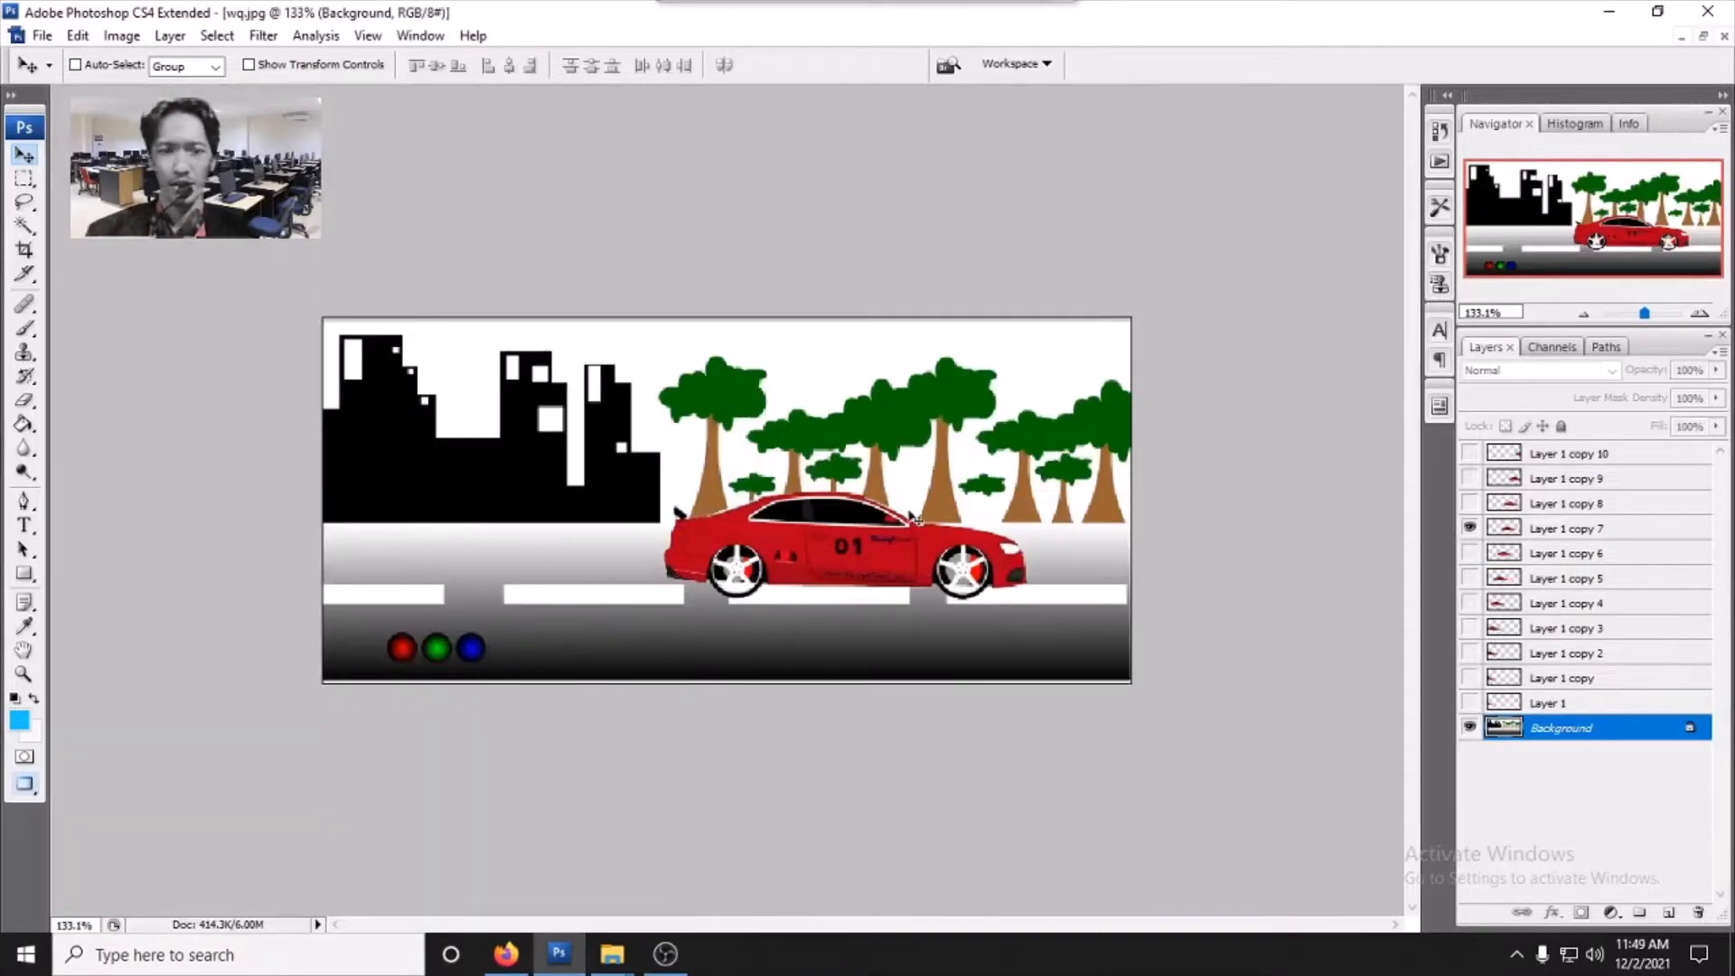
- Open the Animation panel and play the wq.jpg frame animation
{"action": "left_click", "coordinate": [420, 36]}
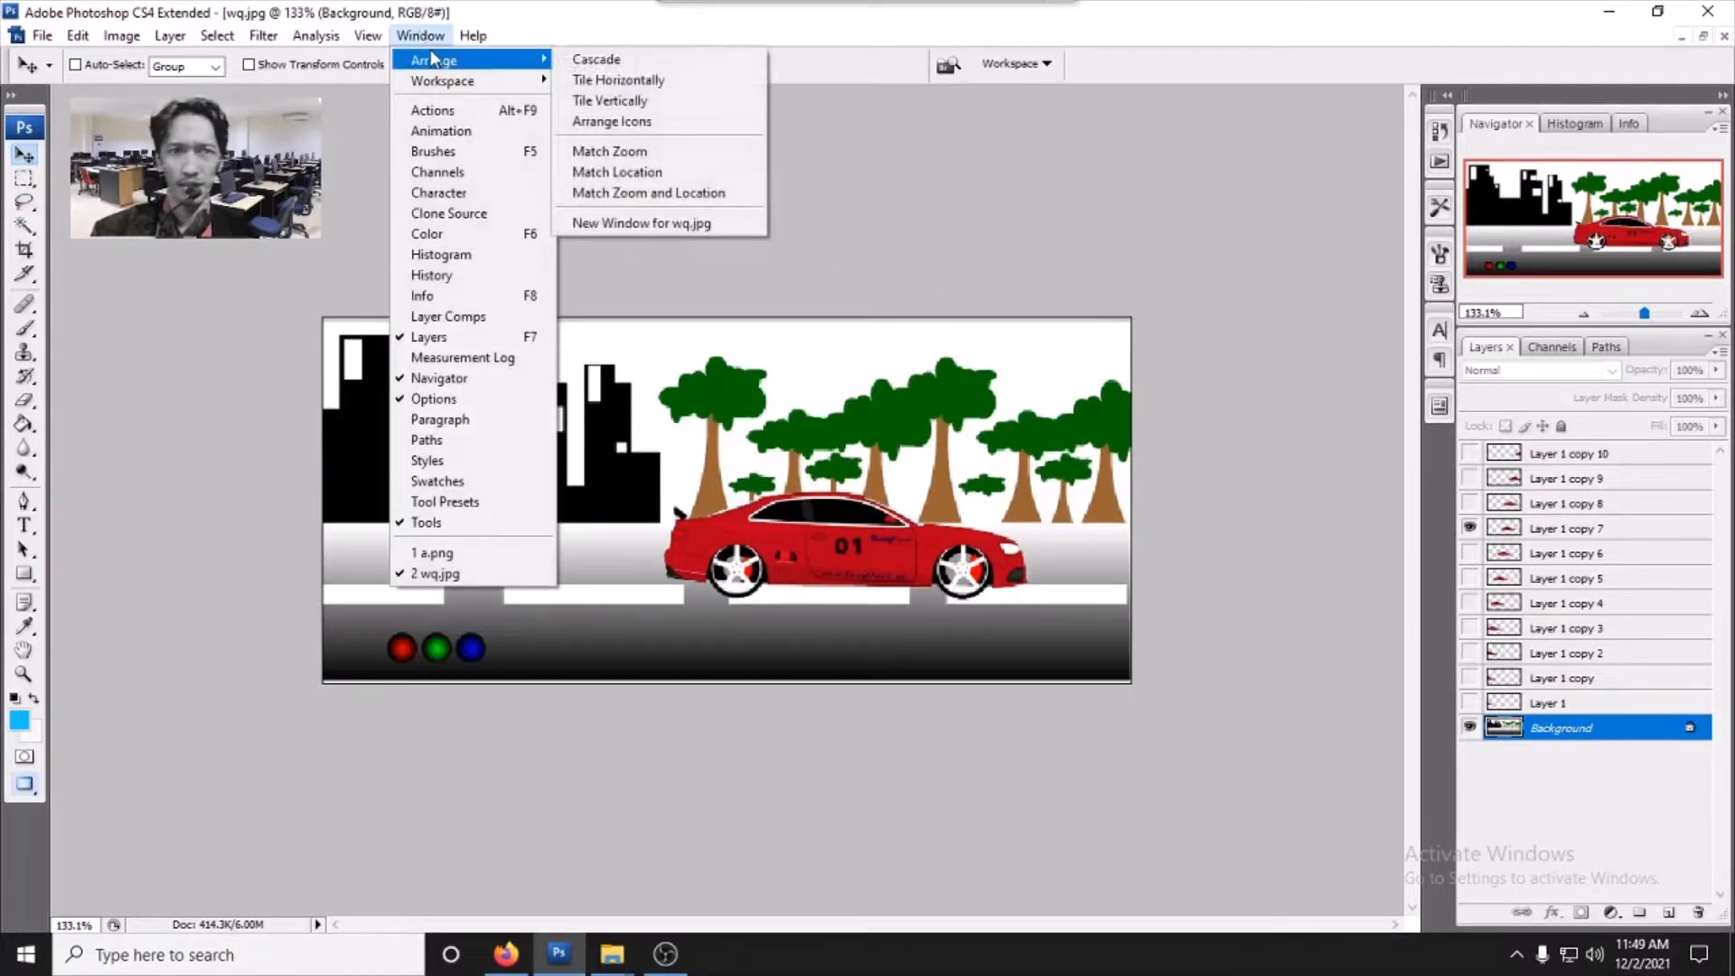
{"action": "left_click", "coordinate": [478, 132]}
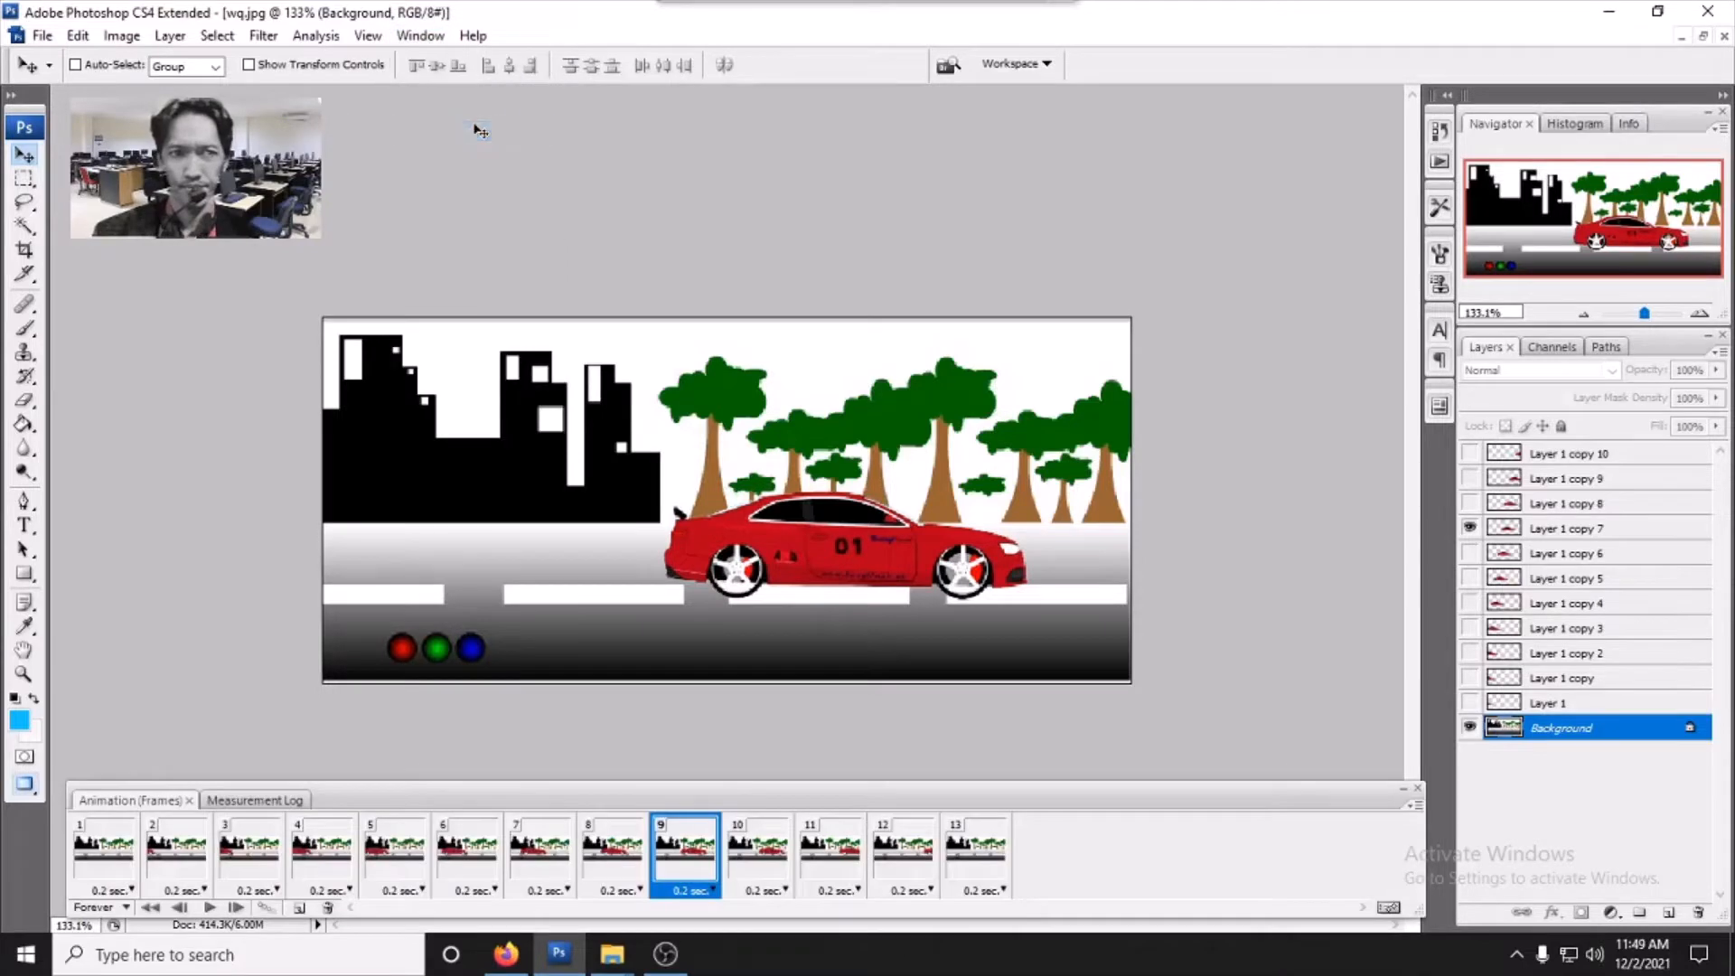
{"action": "left_click", "coordinate": [208, 907]}
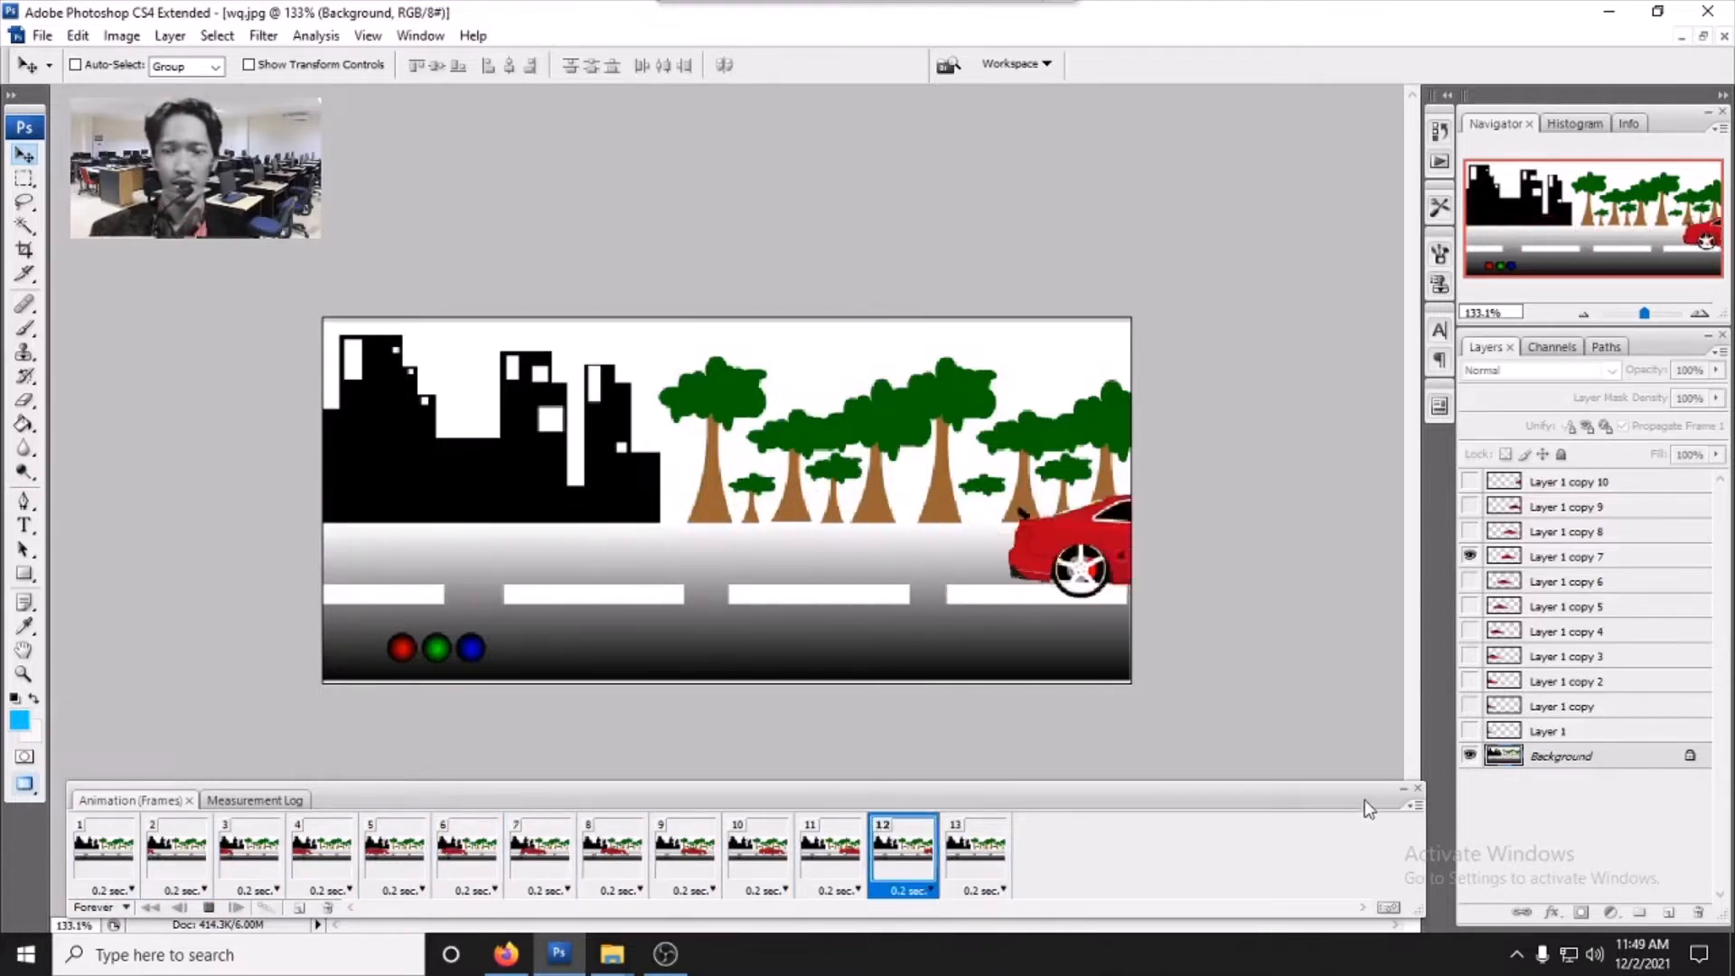
{"action": "left_click", "coordinate": [211, 909]}
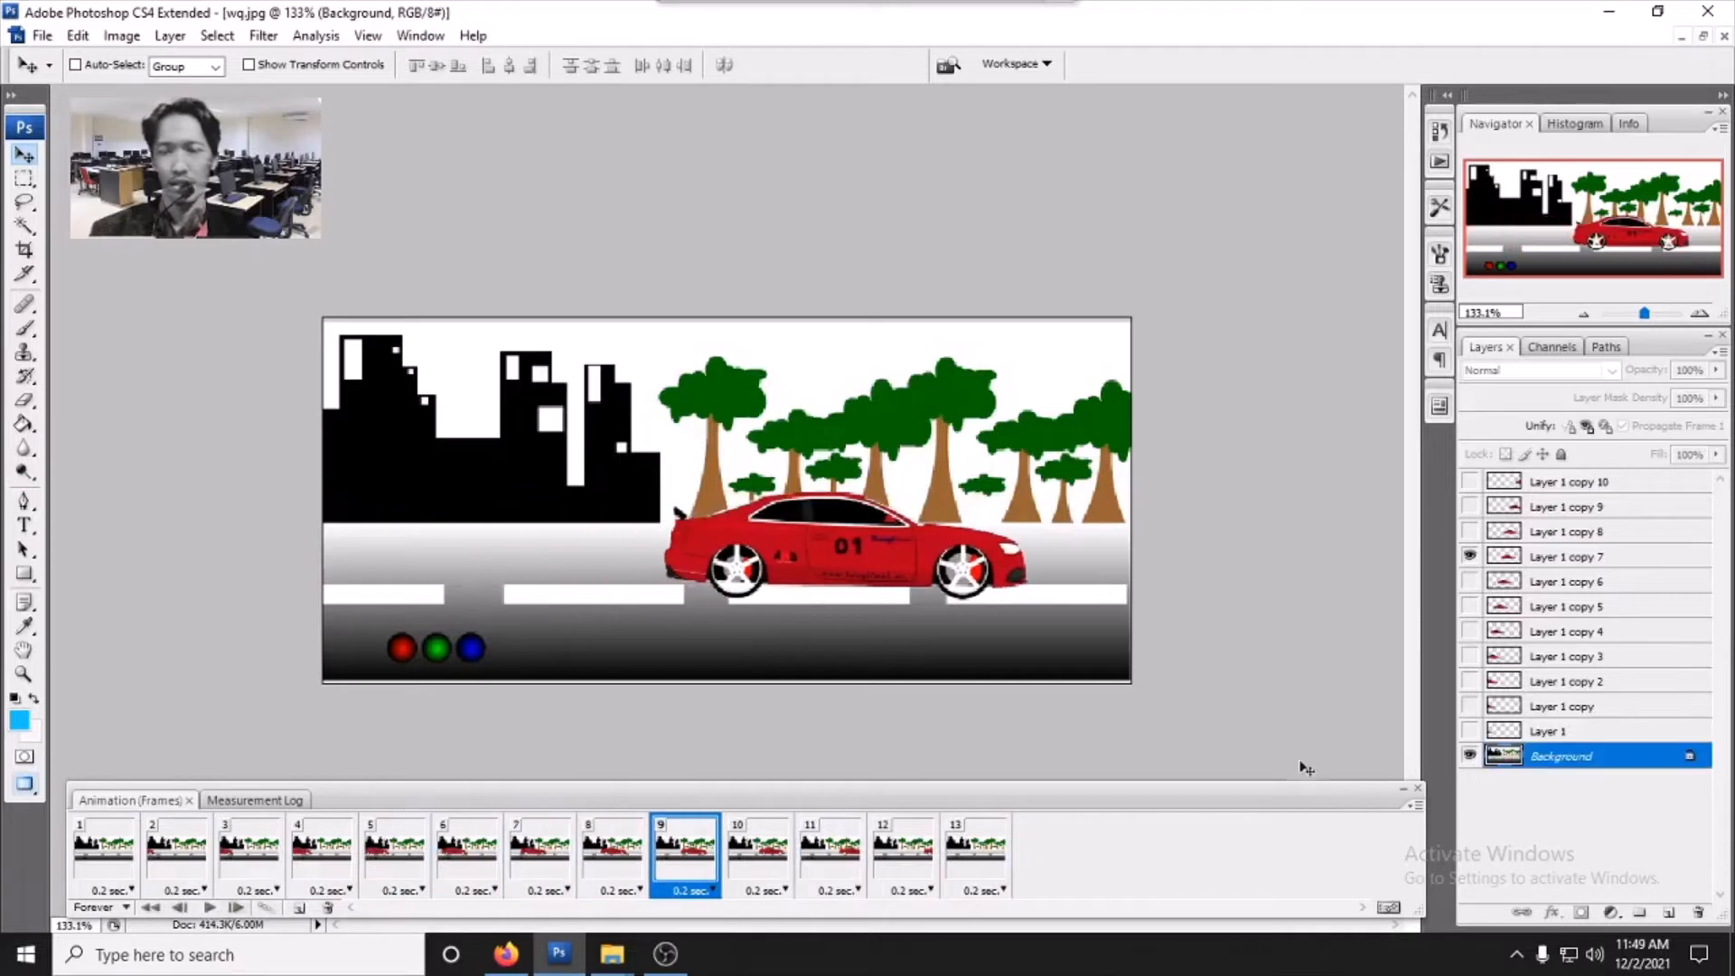
- Minimize the wq.jpg window and bring up the a.png document maximized
{"action": "left_click", "coordinate": [1702, 36]}
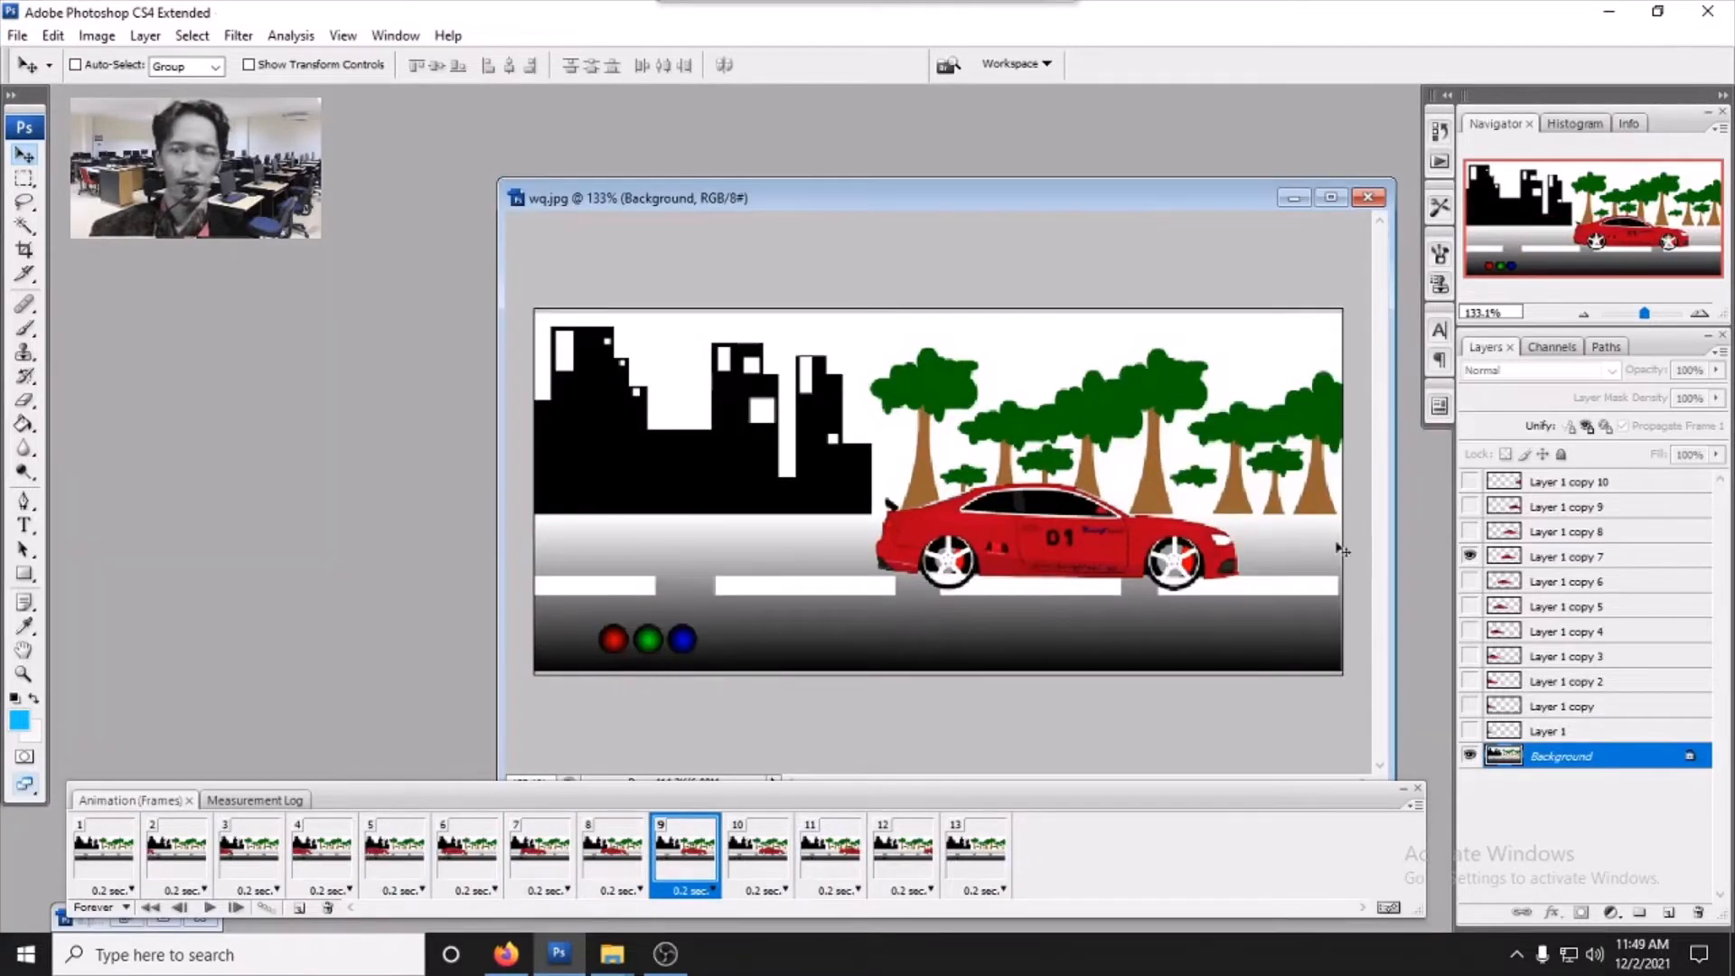
{"action": "left_click", "coordinate": [1418, 788]}
{"action": "left_click", "coordinate": [1294, 197]}
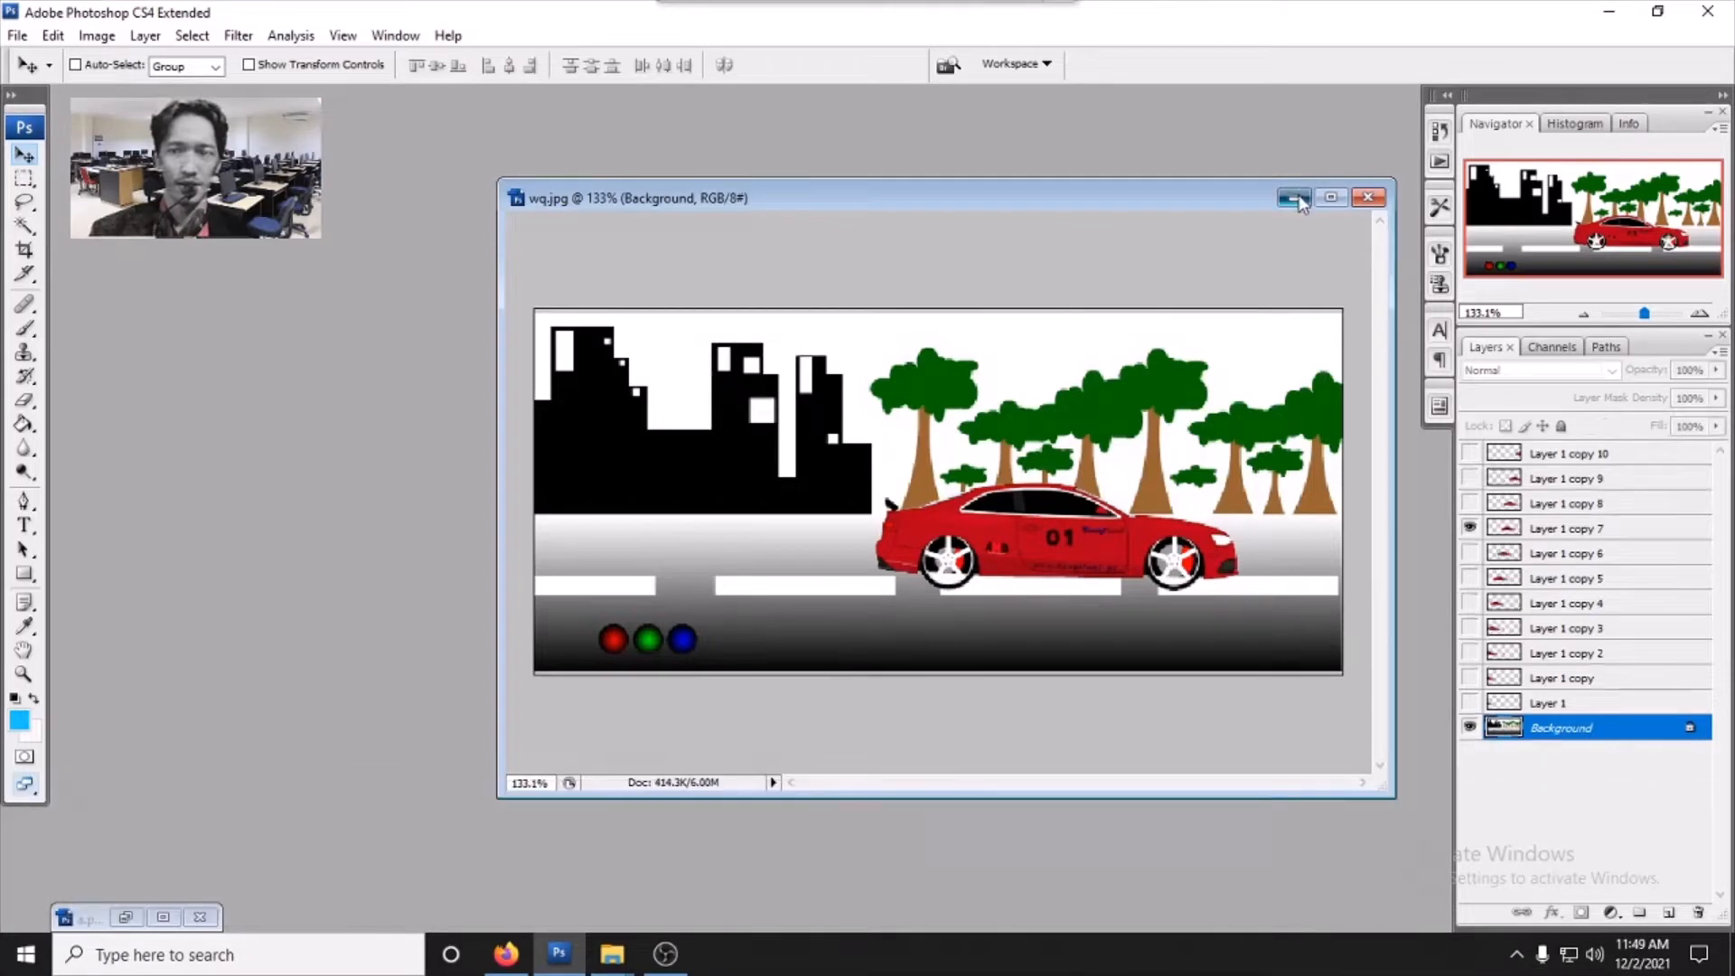
{"action": "left_click", "coordinate": [125, 917]}
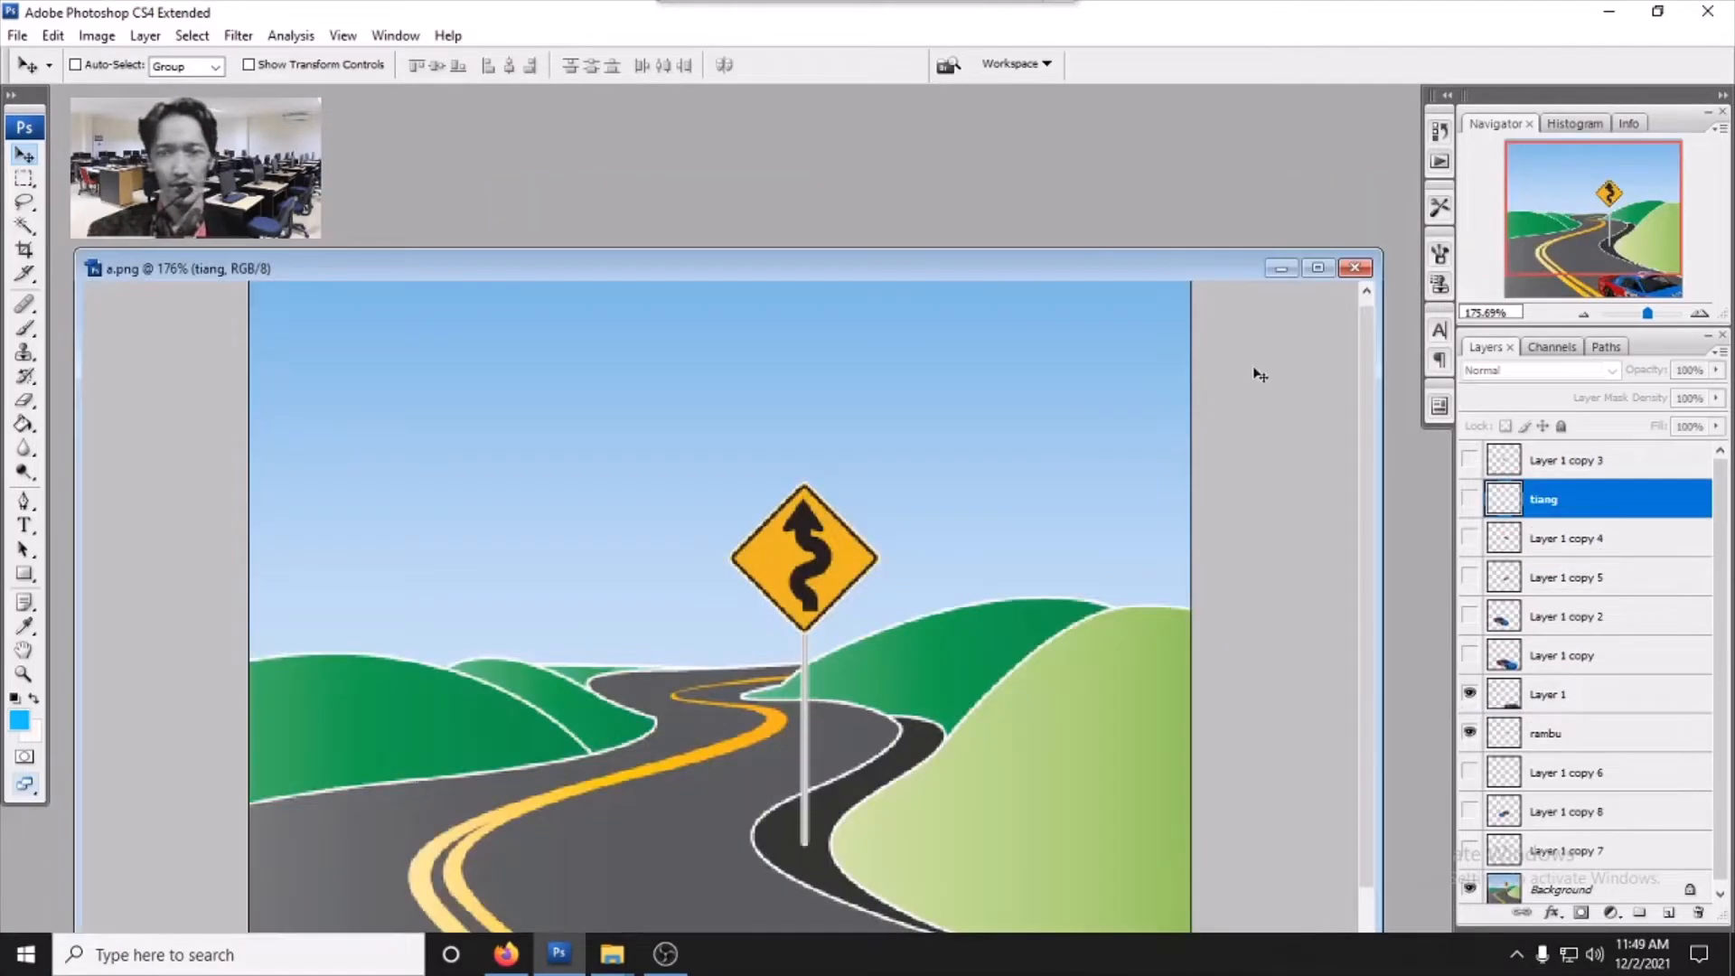
{"action": "left_click", "coordinate": [1328, 270]}
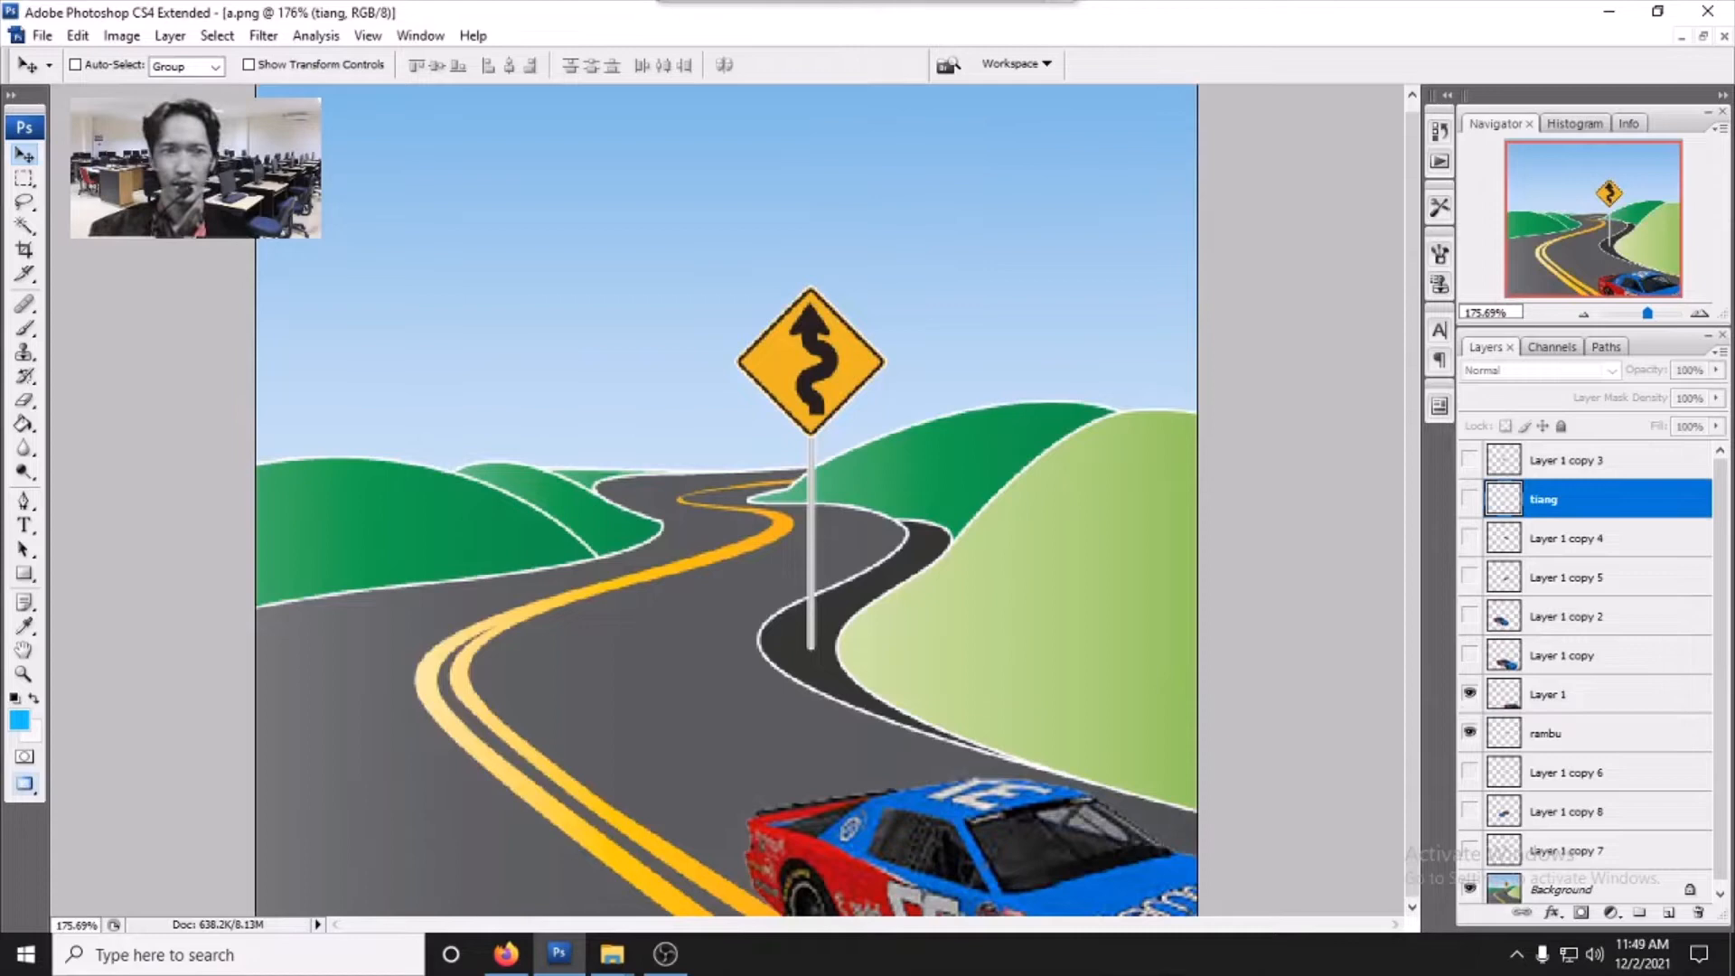
- Open the Animation panel, play the a.png frame animation, and collapse the panel
{"action": "left_click", "coordinate": [419, 37]}
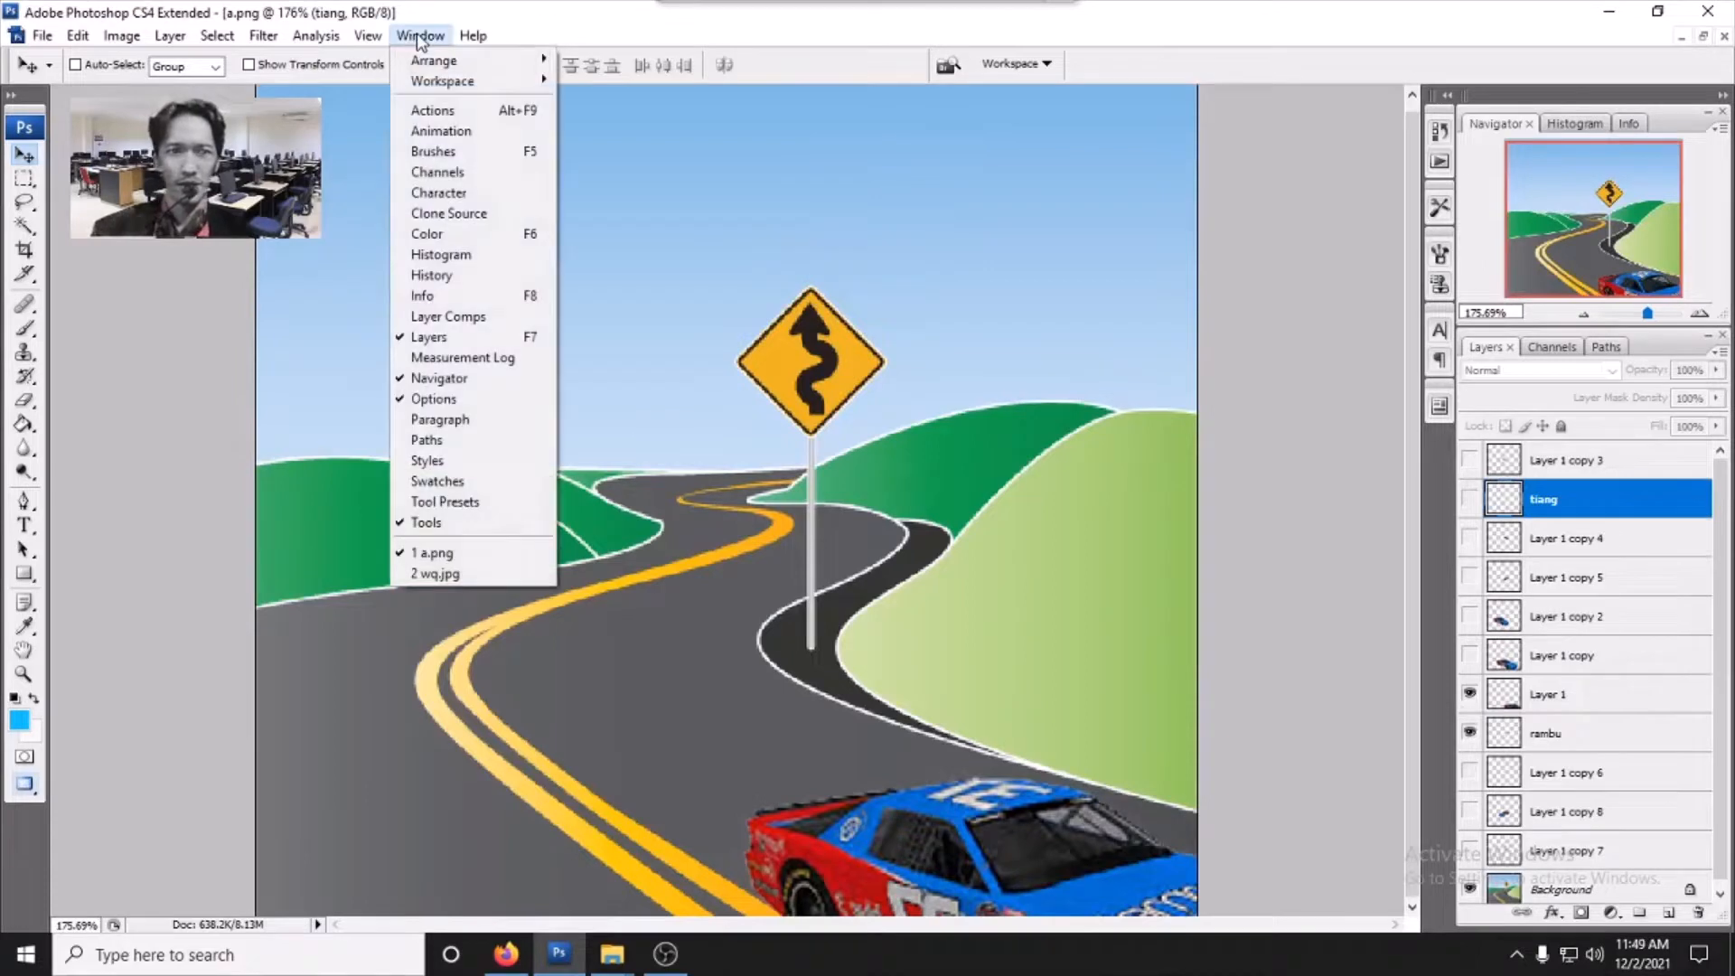
{"action": "left_click", "coordinate": [441, 132]}
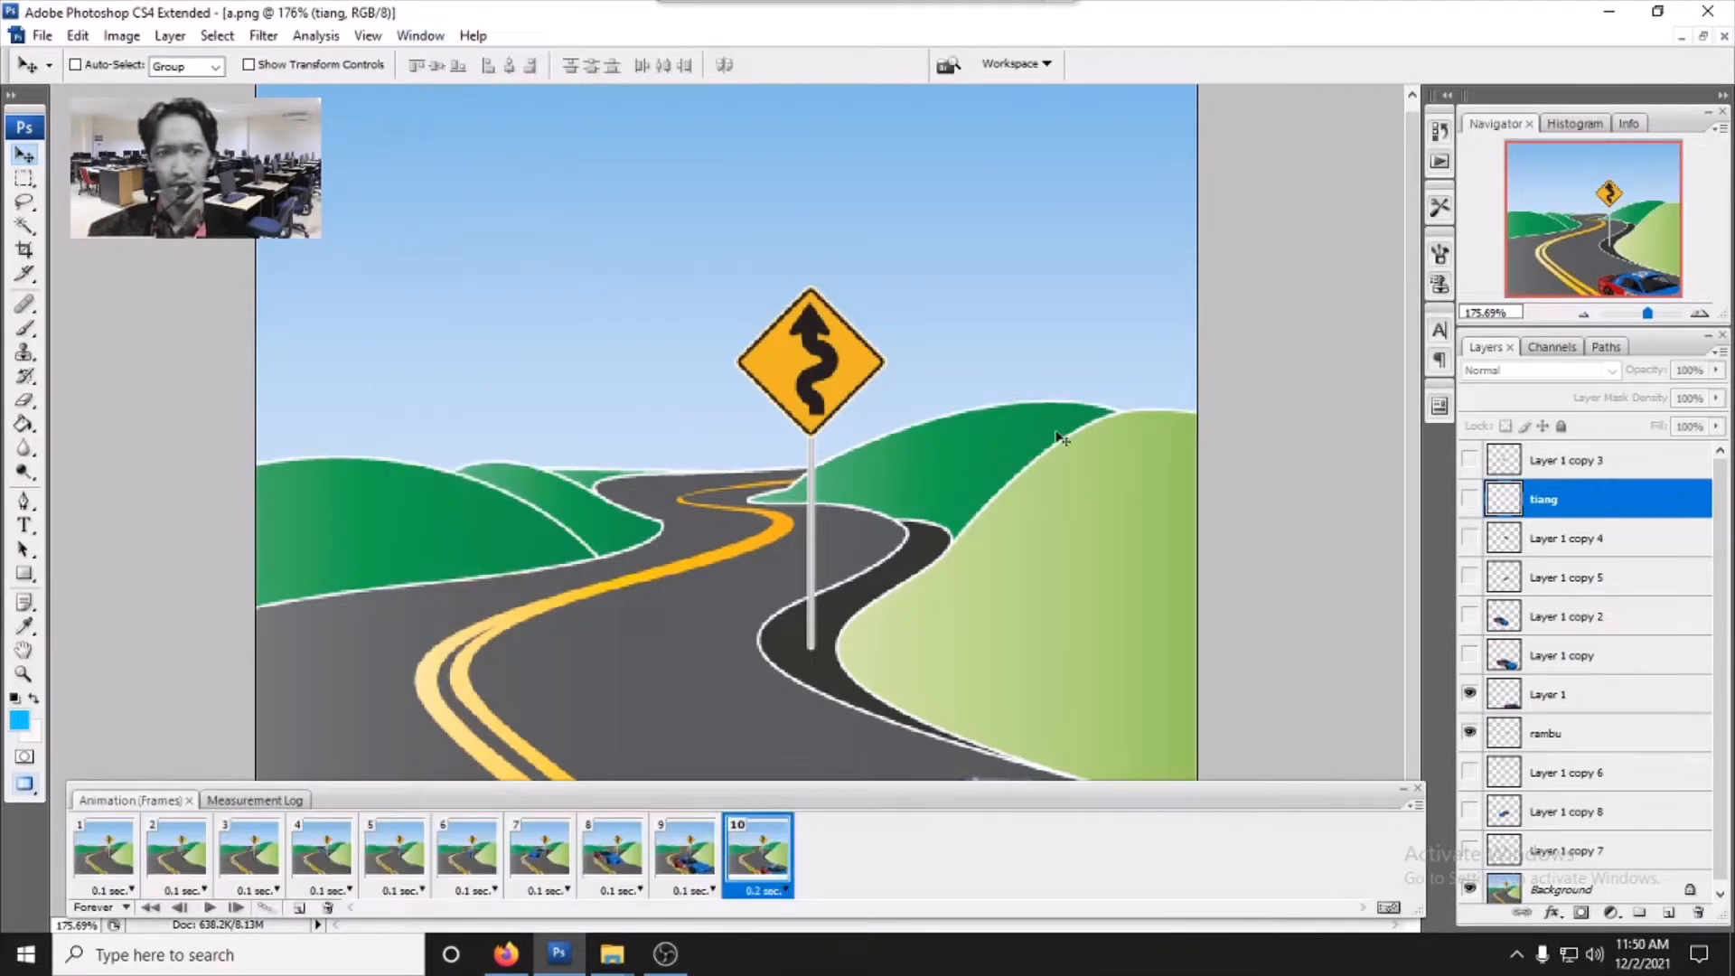
{"action": "left_click", "coordinate": [208, 909]}
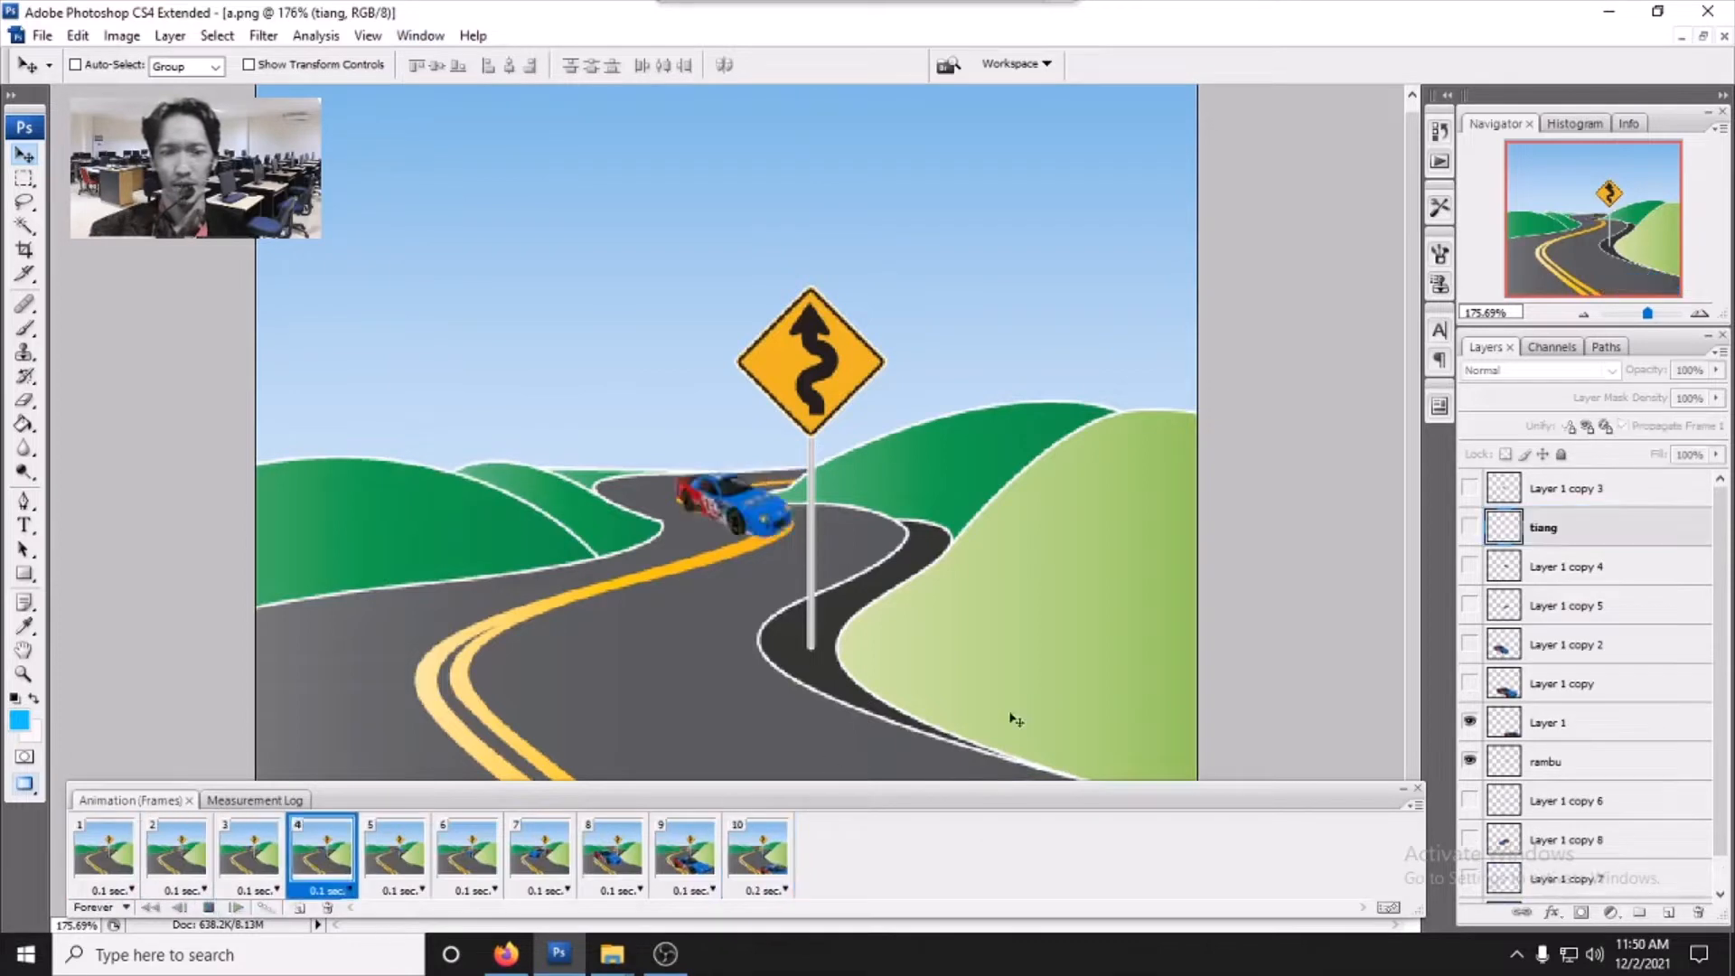
{"action": "double_click", "coordinate": [1274, 790]}
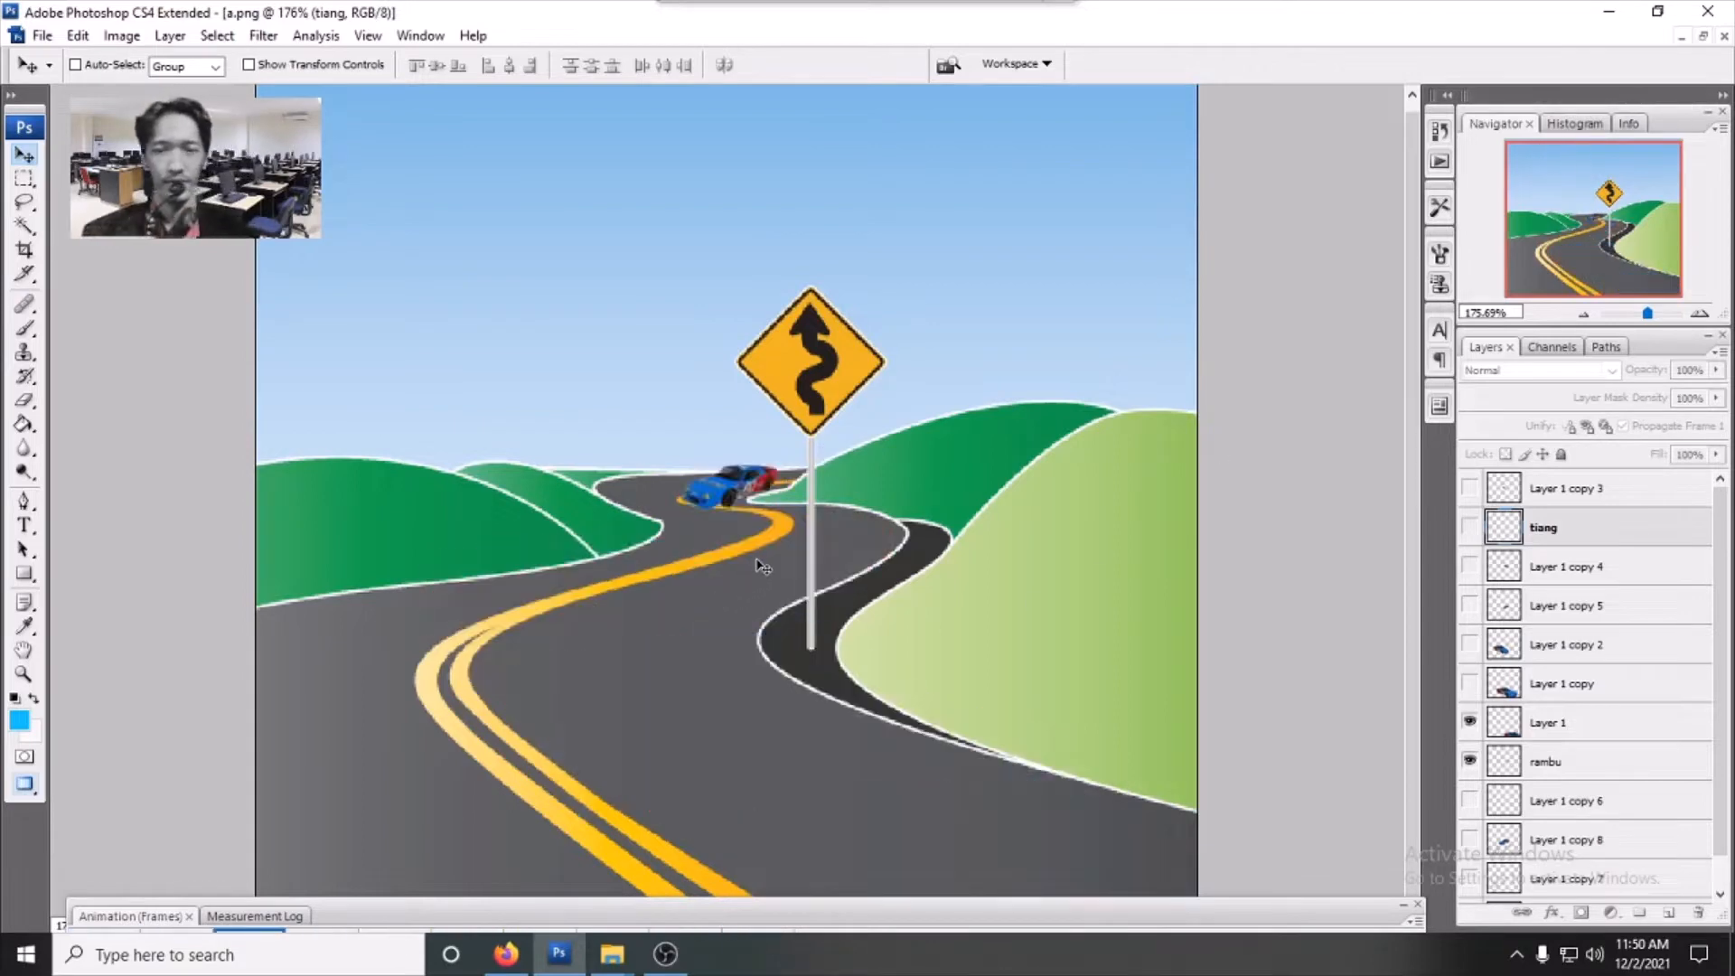
- Switch to the browser's "mobil balap kartun" image search tab
{"action": "left_click", "coordinate": [1682, 39]}
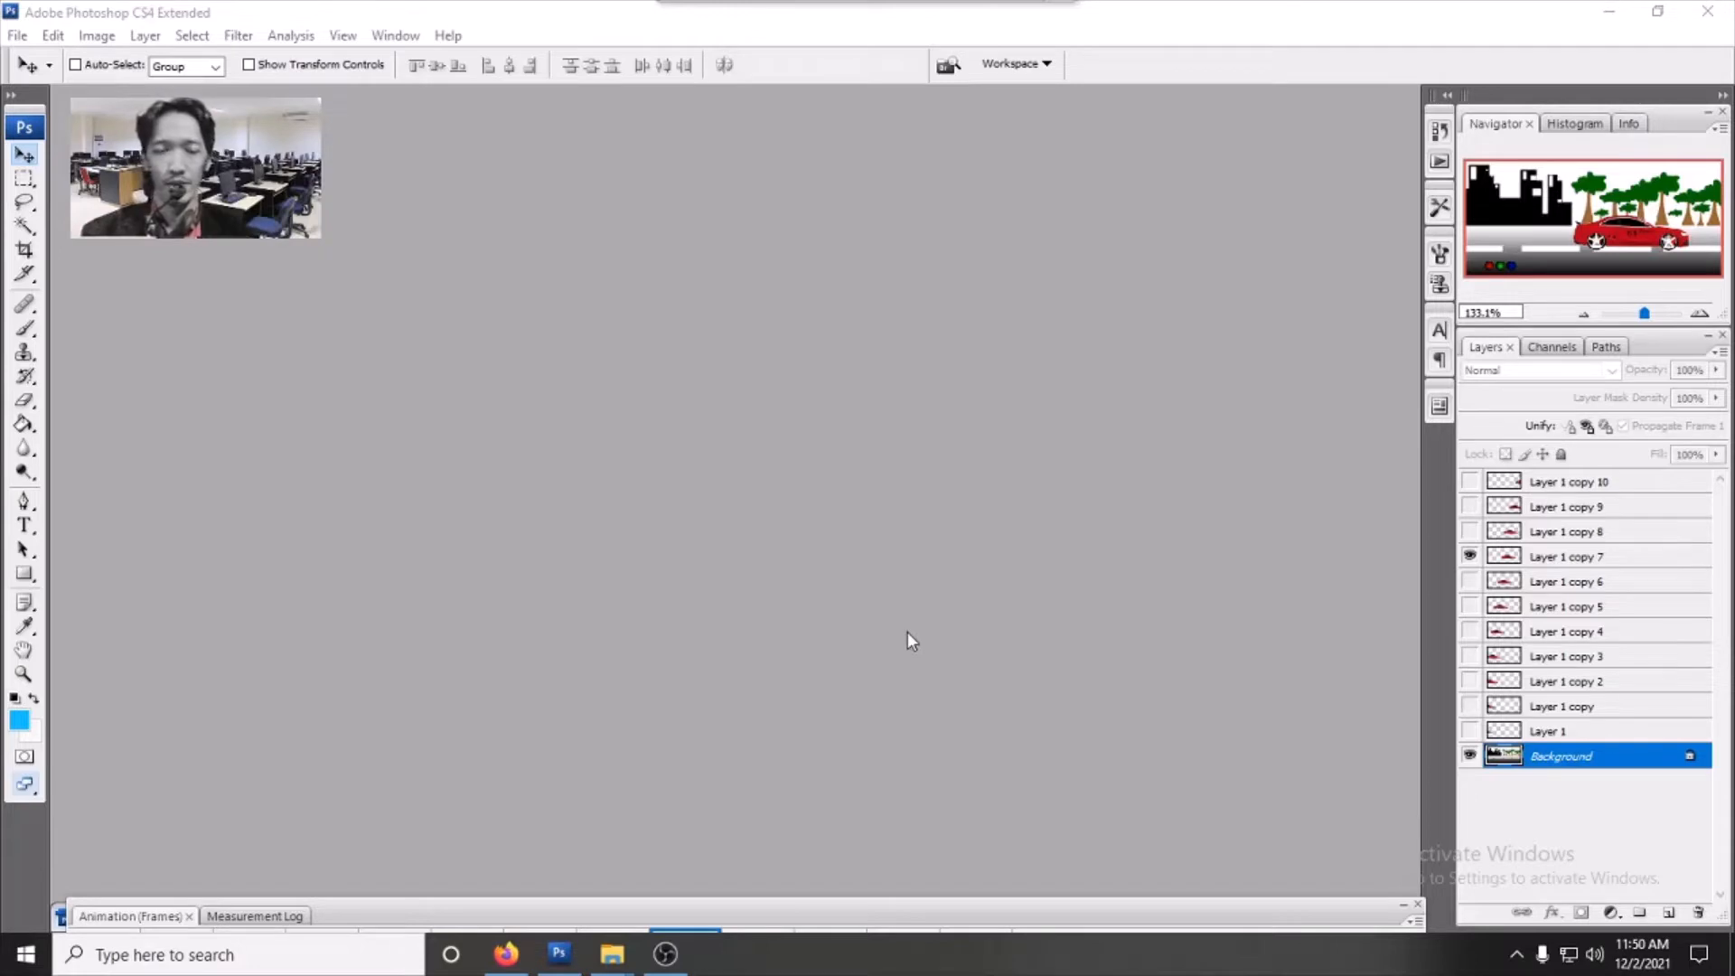
{"action": "left_click", "coordinate": [506, 953]}
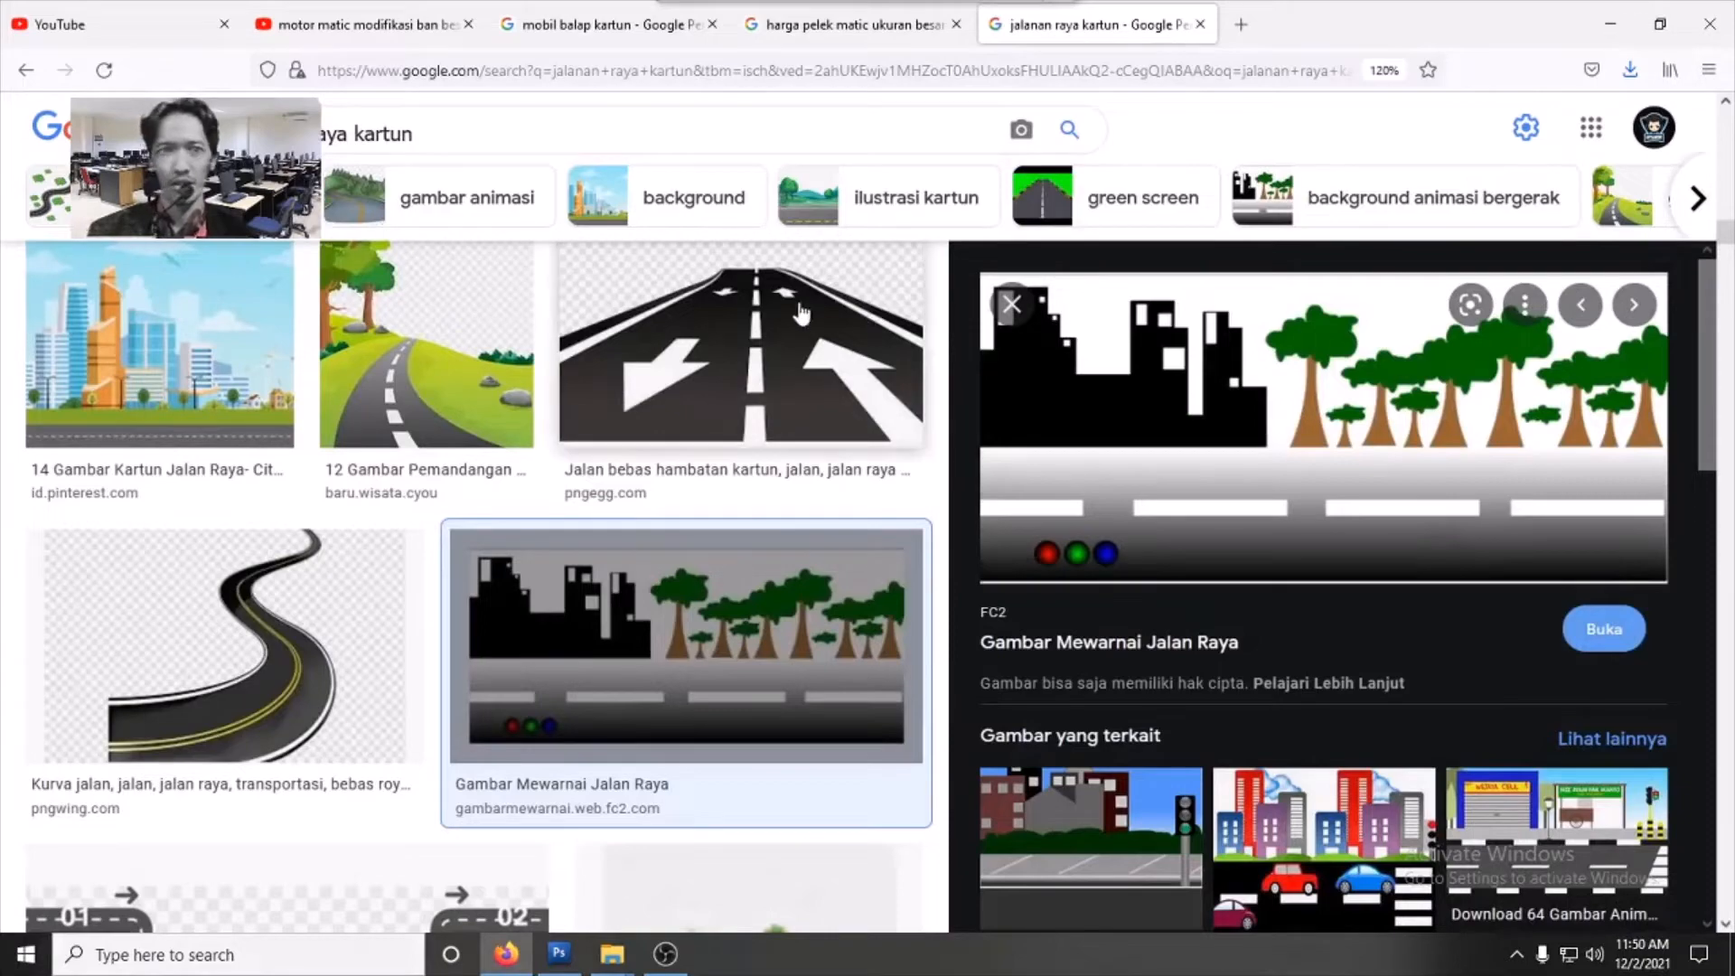
{"action": "left_click", "coordinate": [620, 27]}
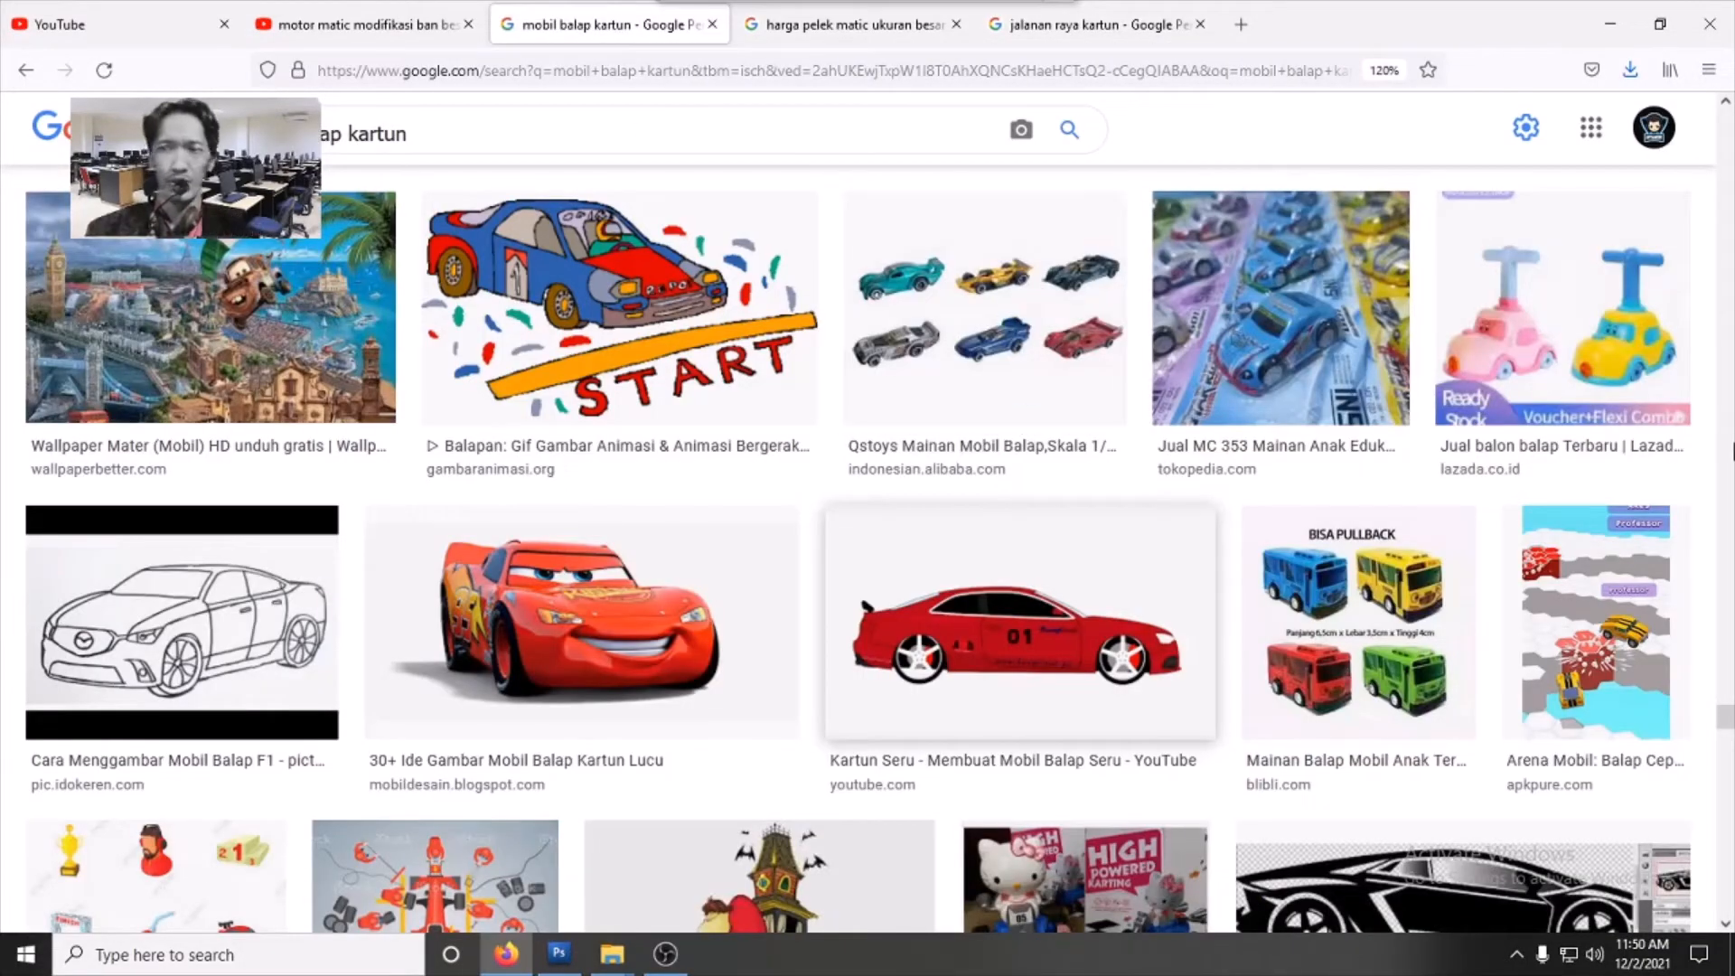
- Browse the cartoon racing car image results, then minimize the browser
{"action": "scroll", "coordinate": [858, 588], "scroll_direction": "up", "scroll_amount": 15}
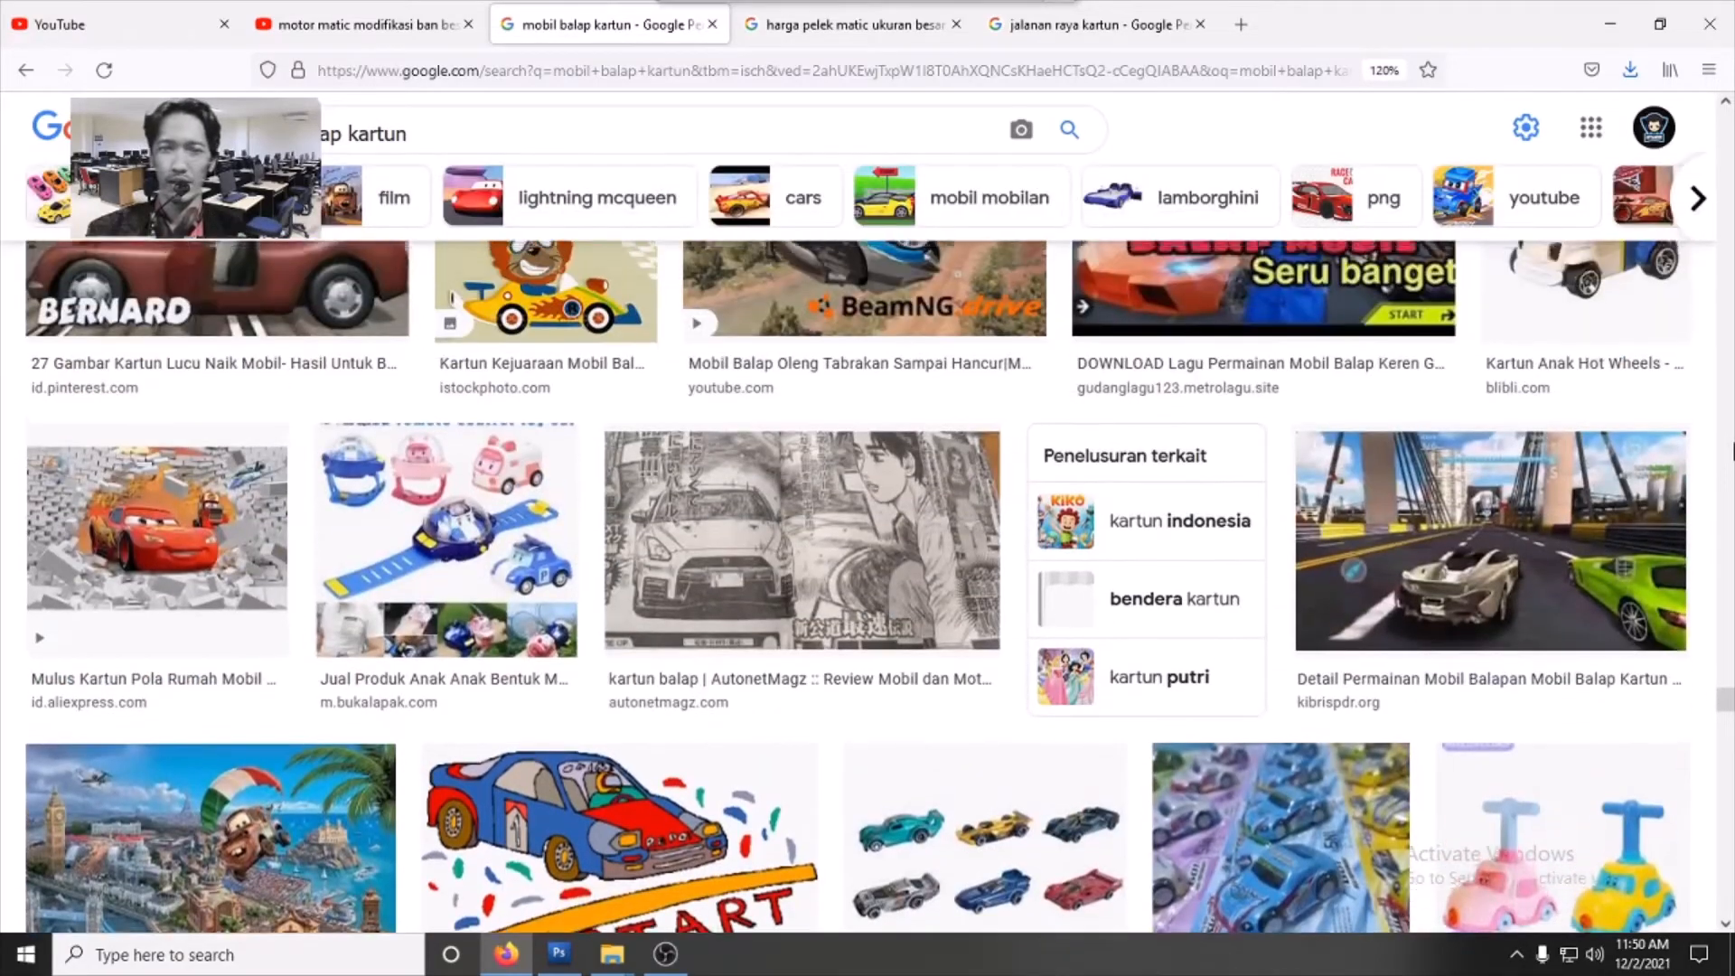
{"action": "scroll", "coordinate": [859, 587], "scroll_direction": "up", "scroll_amount": 15}
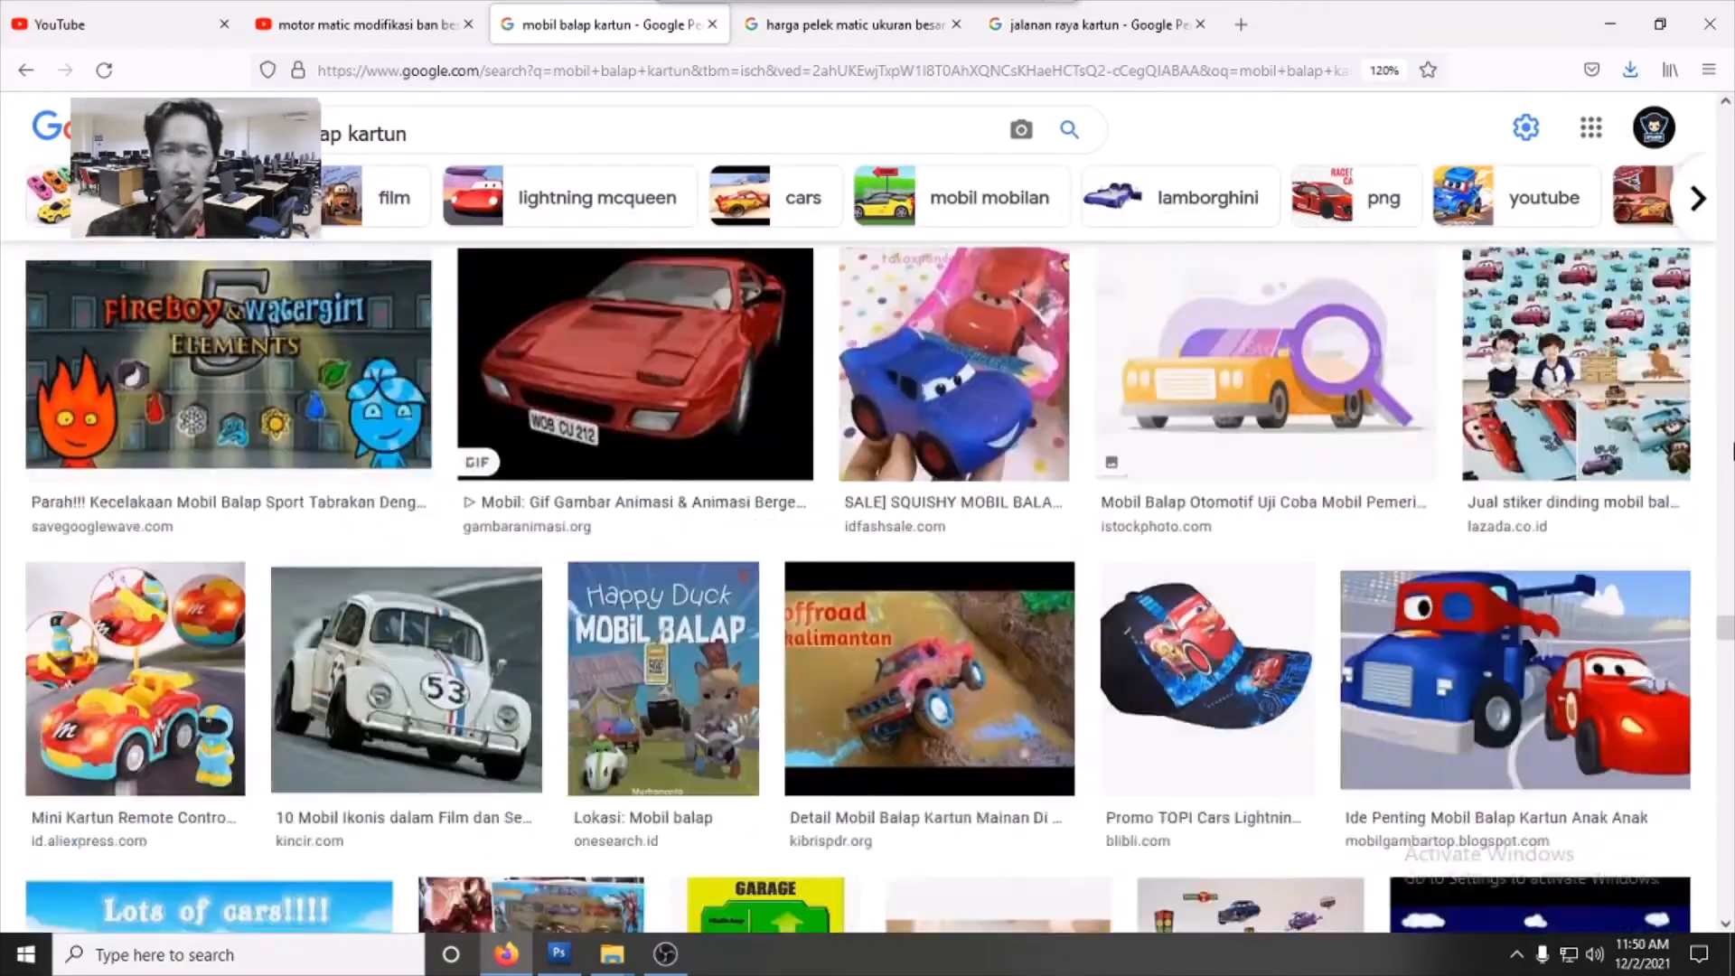
{"action": "scroll", "coordinate": [859, 588], "scroll_direction": "up", "scroll_amount": 15}
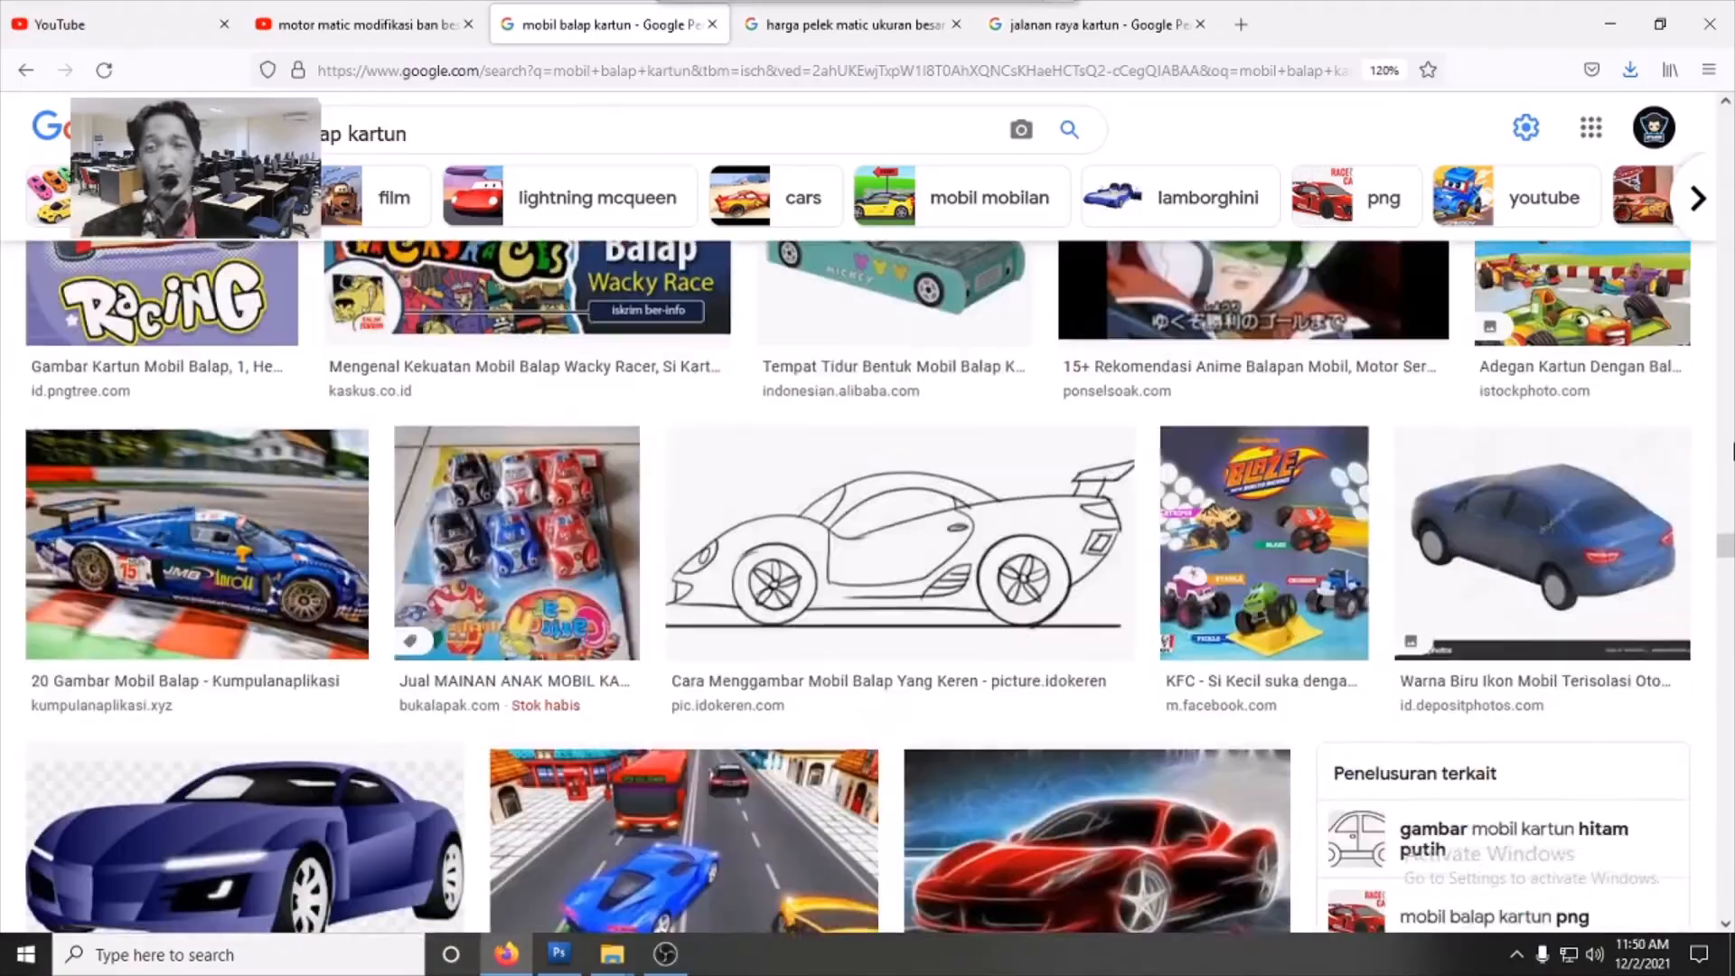
{"action": "scroll", "coordinate": [858, 587], "scroll_direction": "up", "scroll_amount": 10}
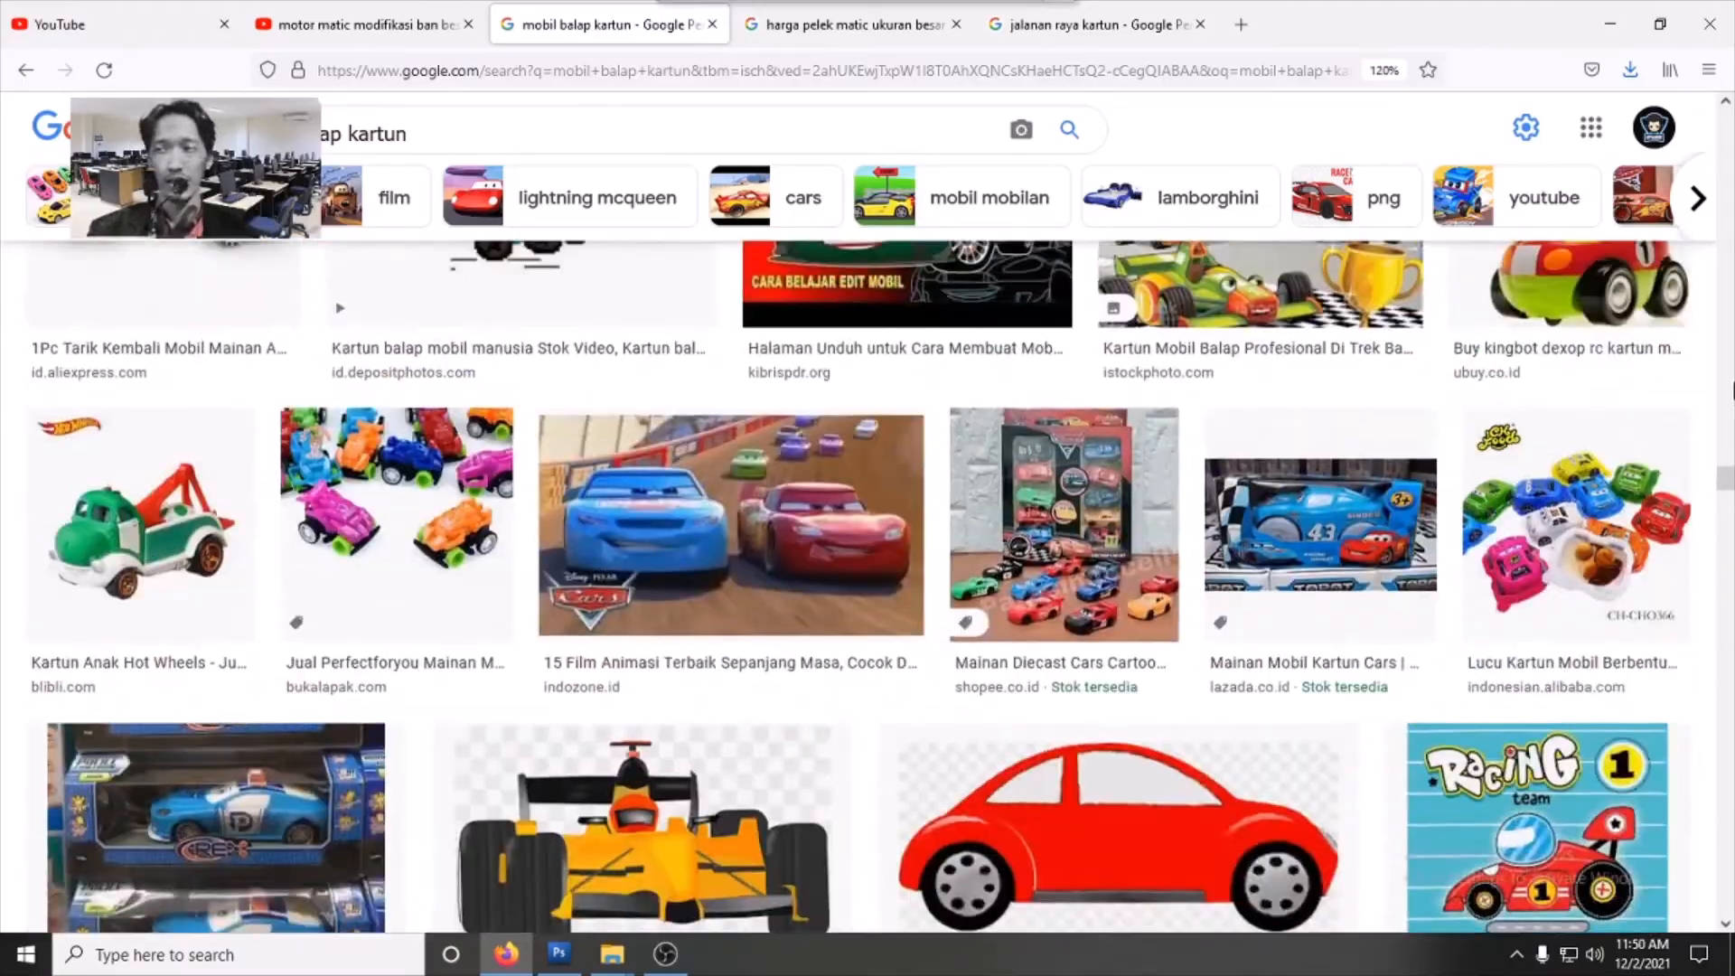
{"action": "scroll", "coordinate": [803, 424], "scroll_direction": "up", "scroll_amount": 20}
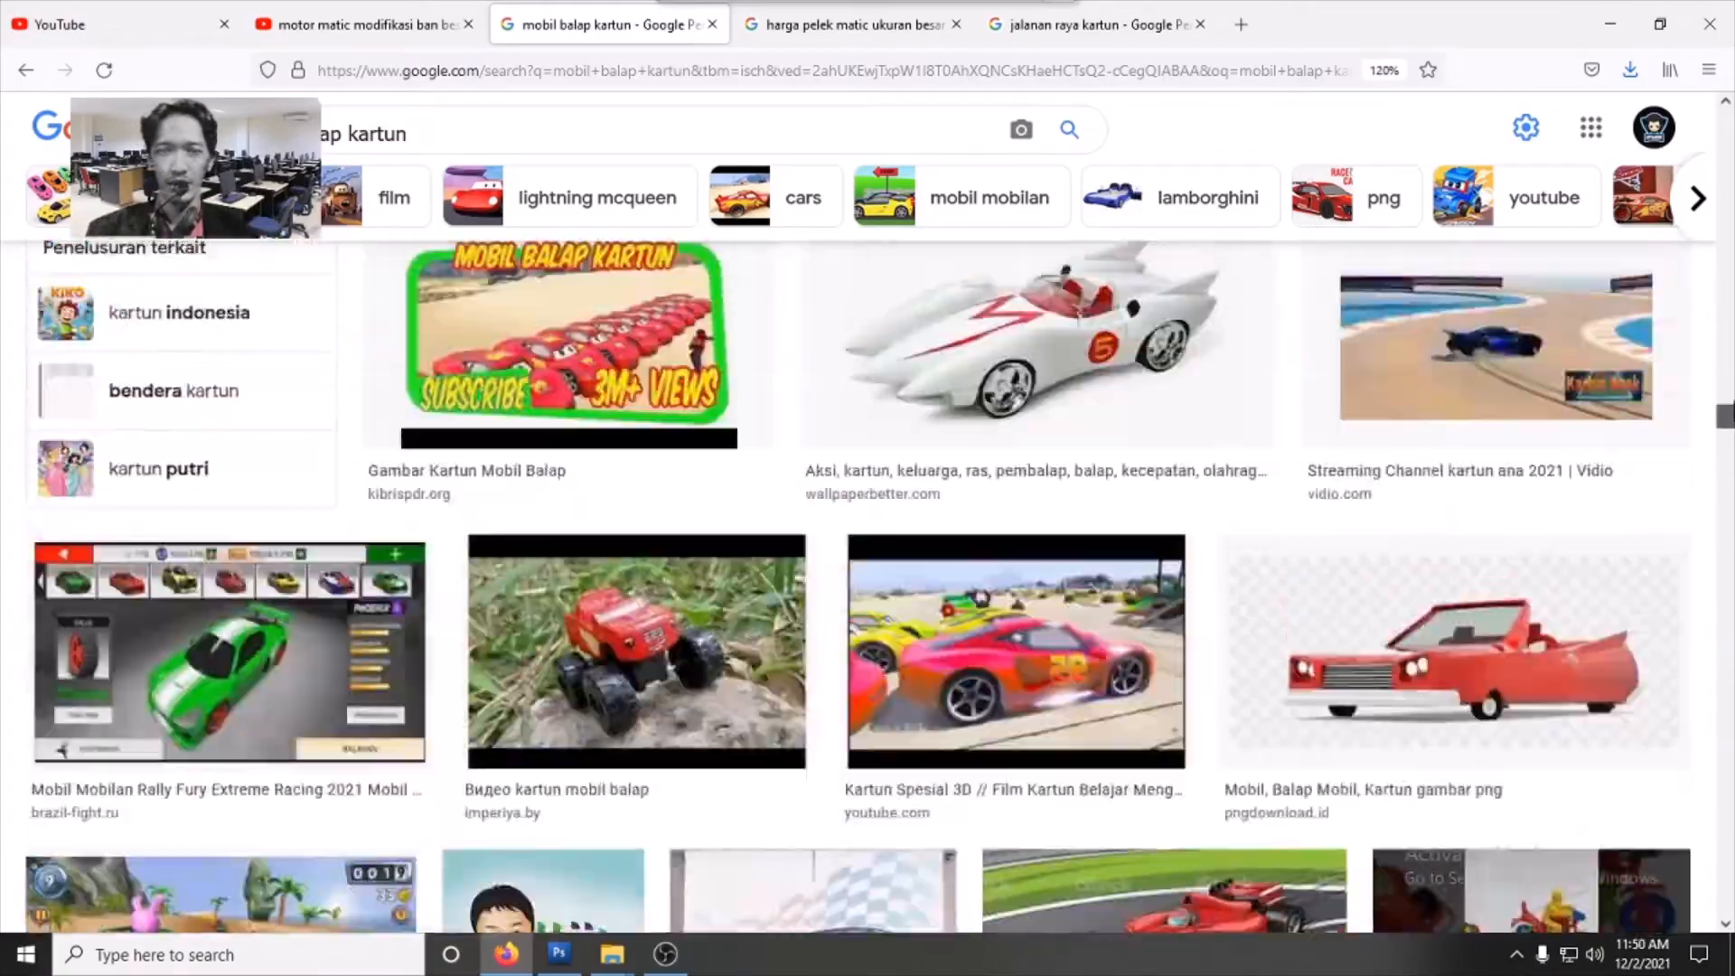
{"action": "scroll", "coordinate": [858, 542], "scroll_direction": "up", "scroll_amount": 5}
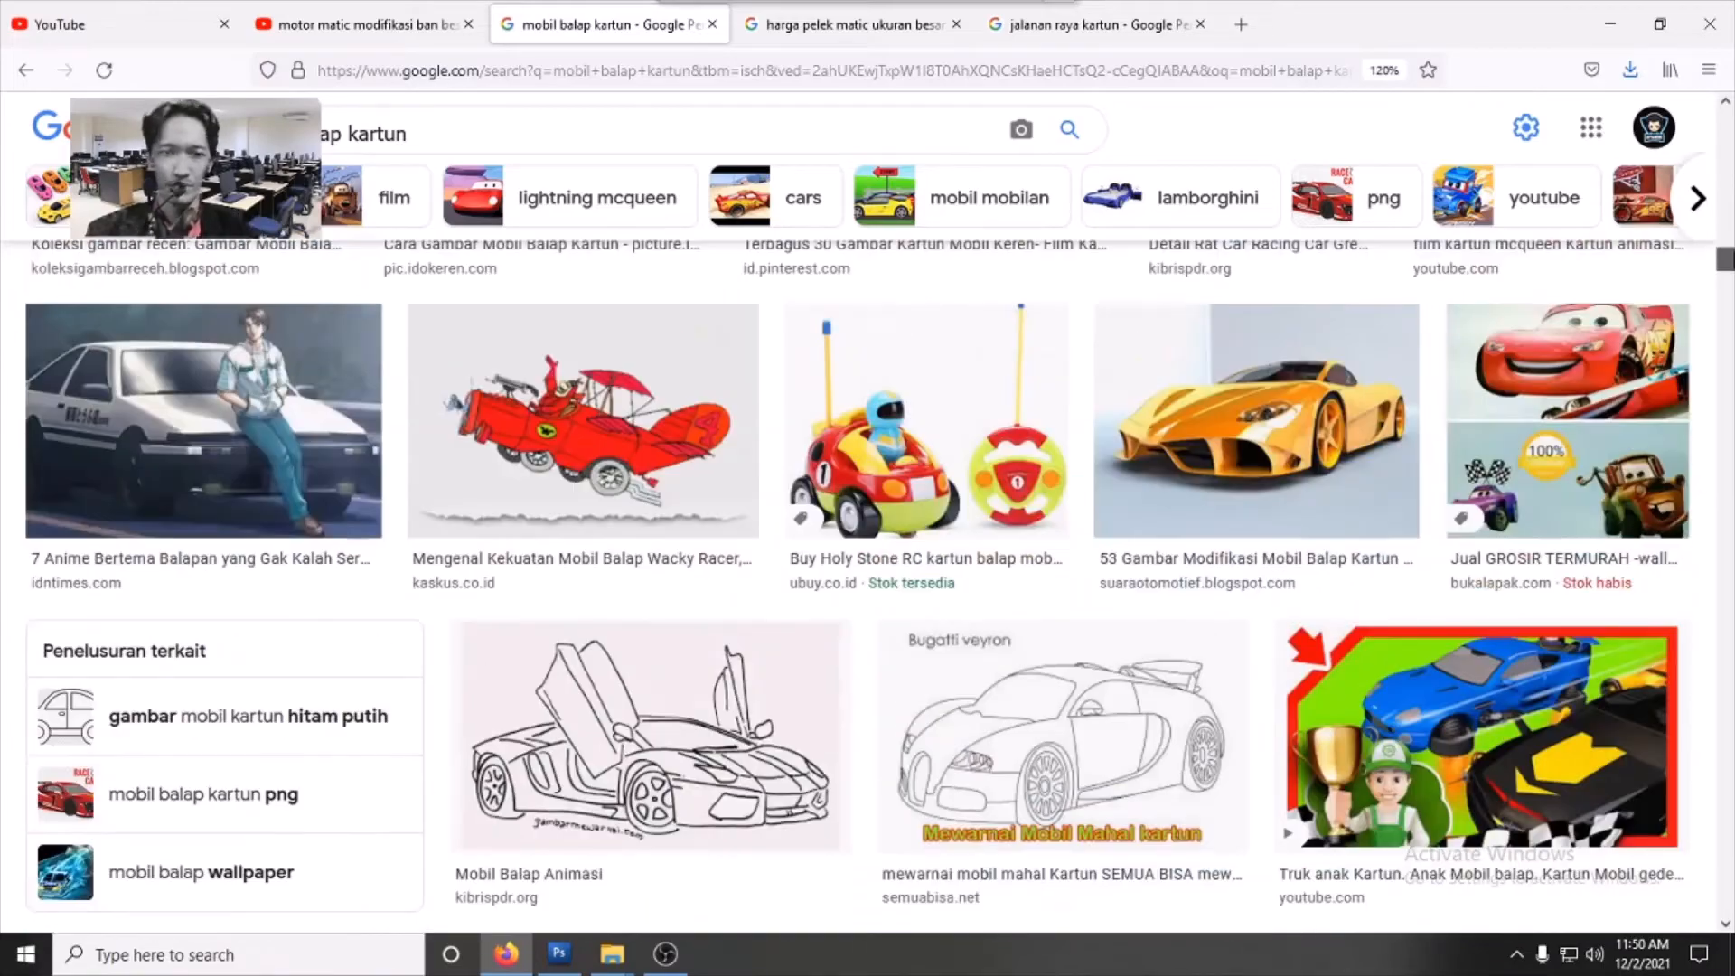
{"action": "scroll", "coordinate": [858, 587], "scroll_direction": "up", "scroll_amount": 10}
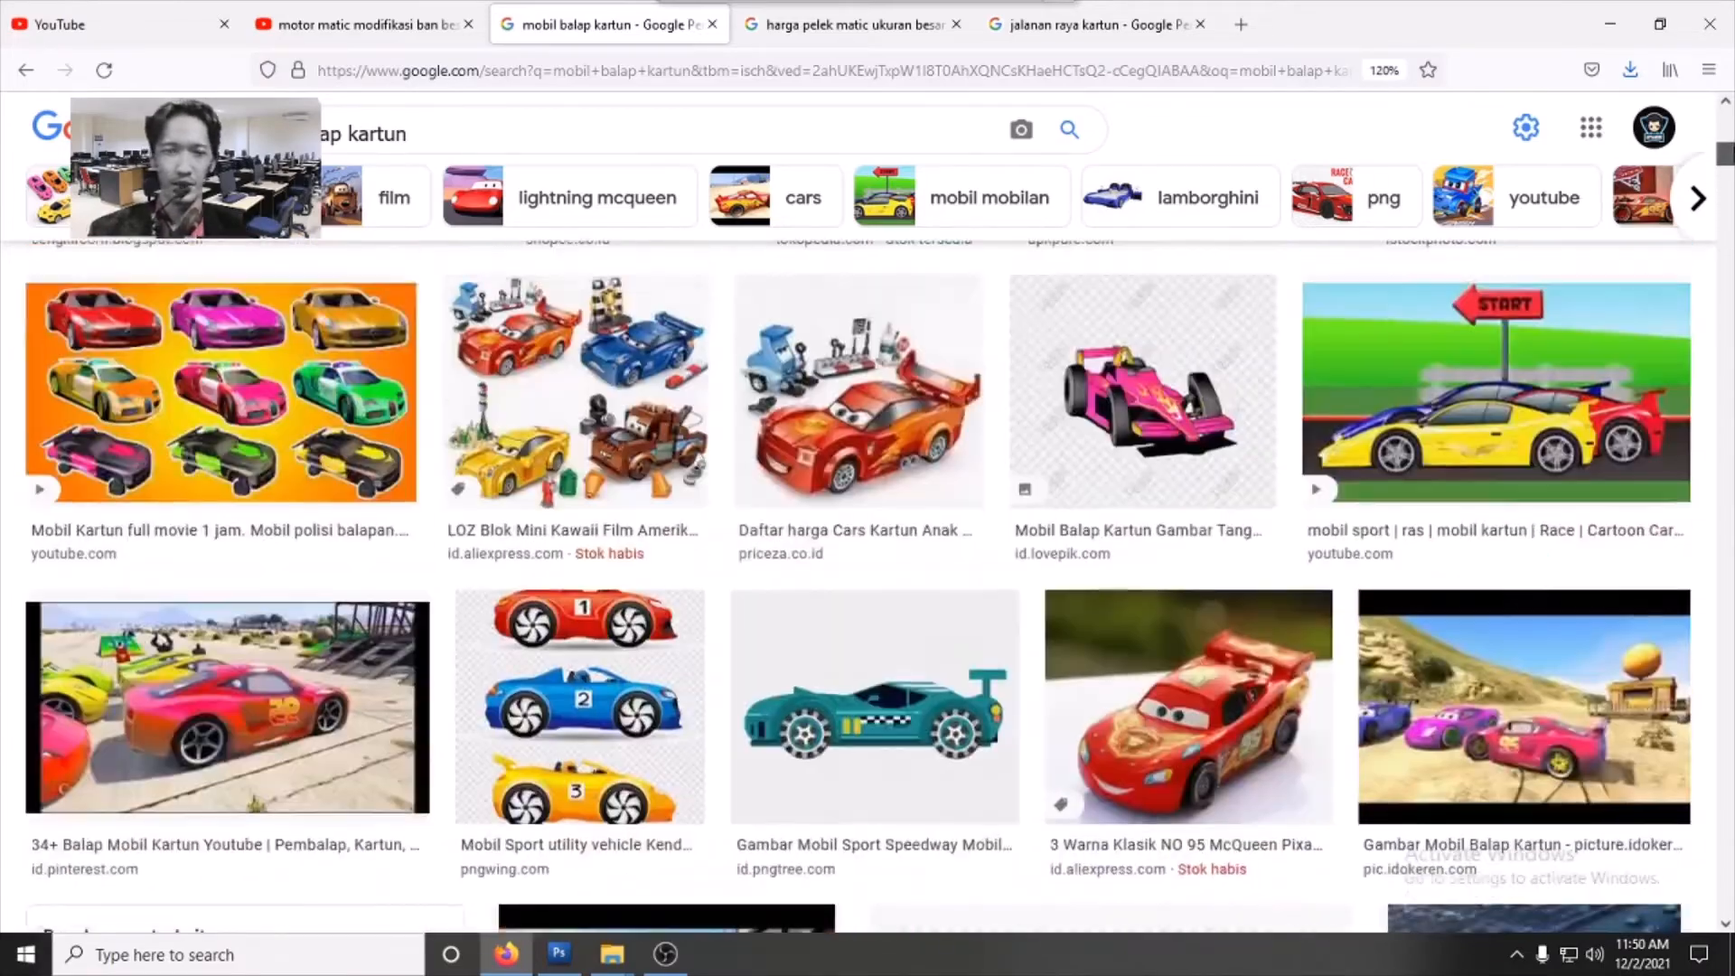
{"action": "scroll", "coordinate": [858, 587], "scroll_direction": "up", "scroll_amount": 4}
{"action": "scroll", "coordinate": [1554, 271], "scroll_direction": "up", "scroll_amount": 5}
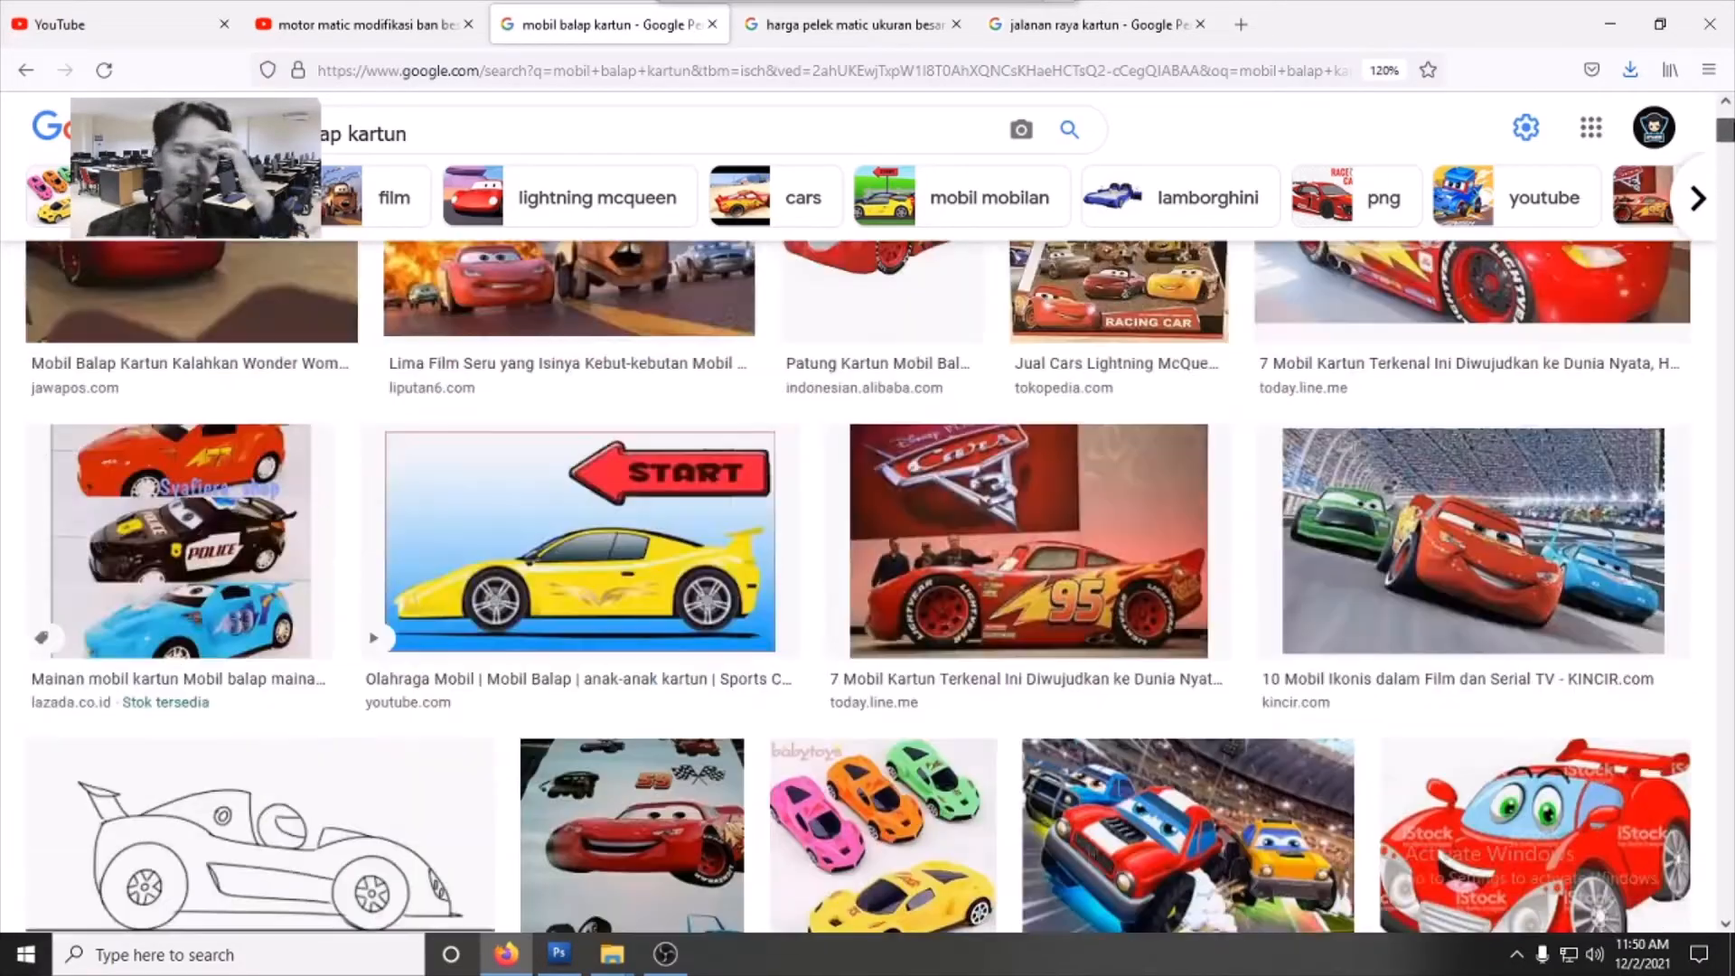
{"action": "left_click", "coordinate": [1594, 27]}
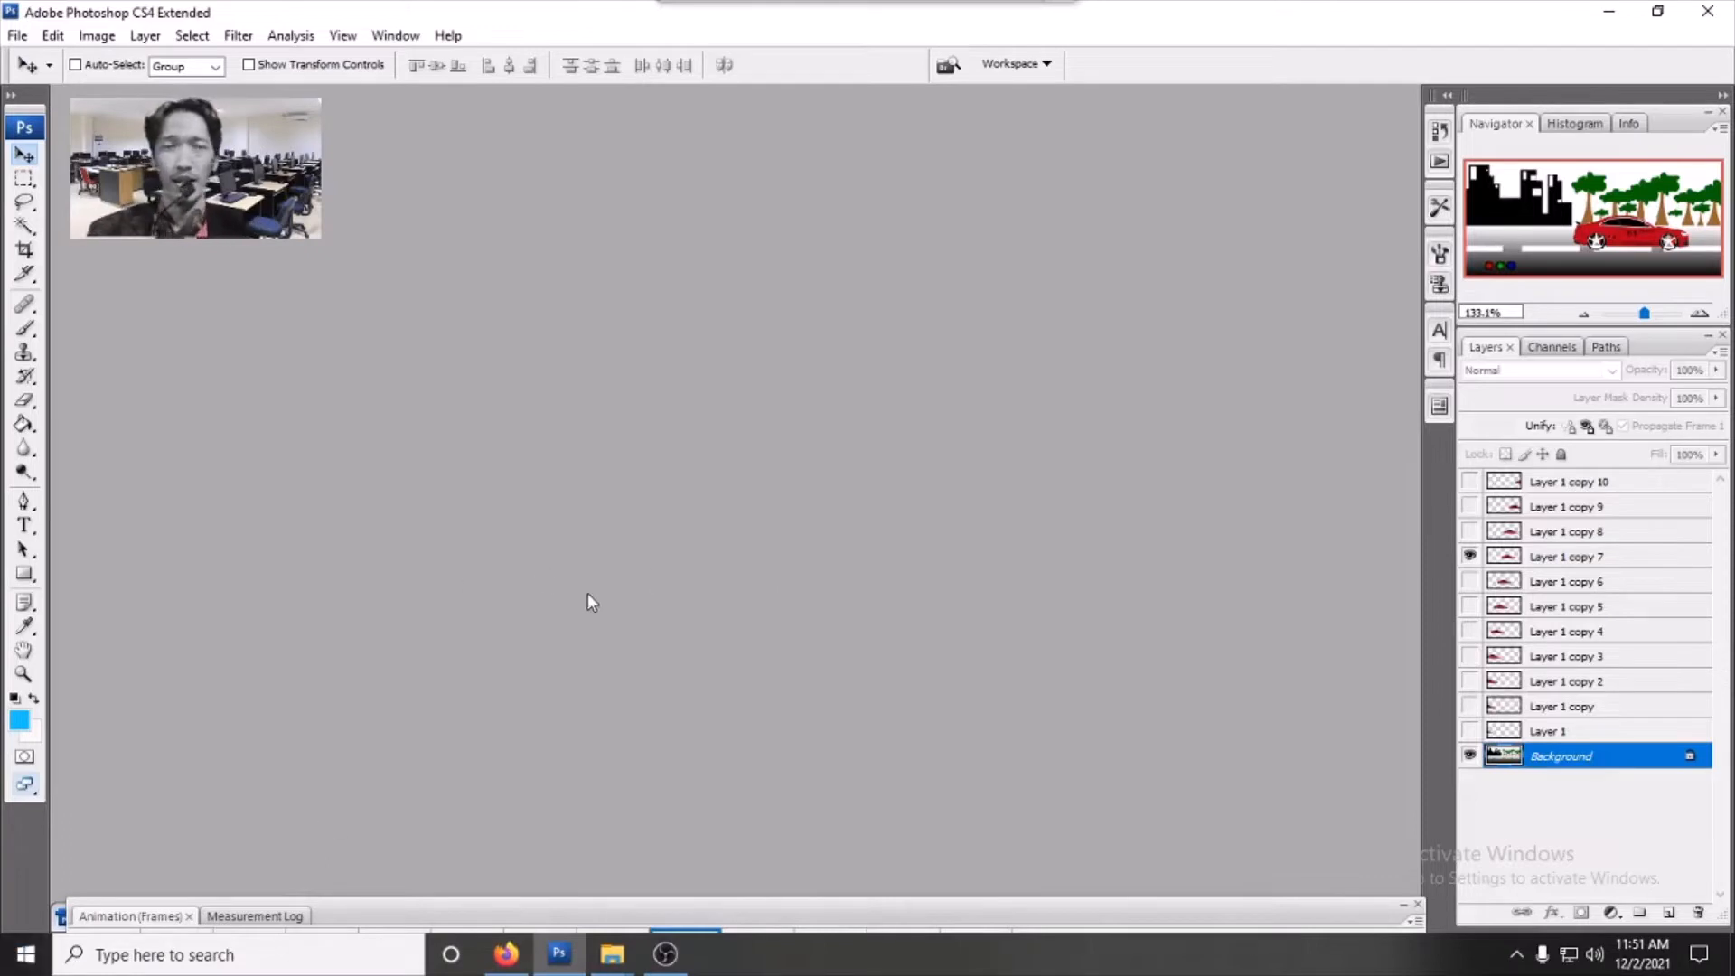
{"action": "left_click", "coordinate": [21, 38]}
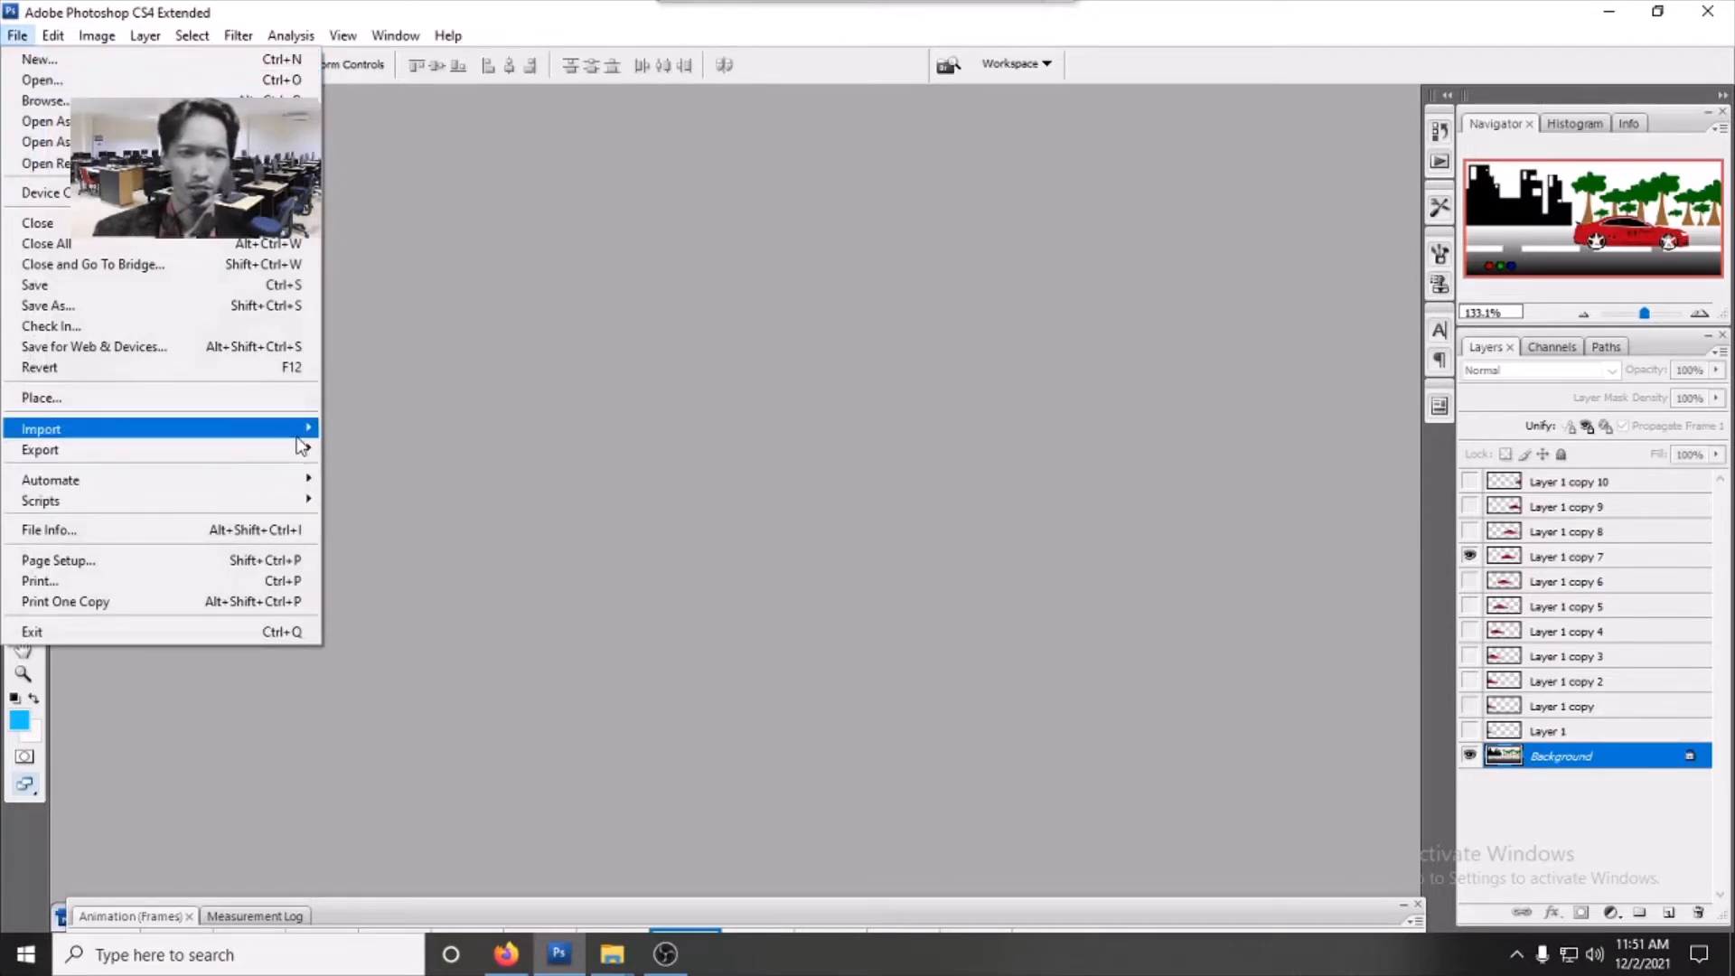
{"action": "mouse_move", "coordinate": [299, 437]}
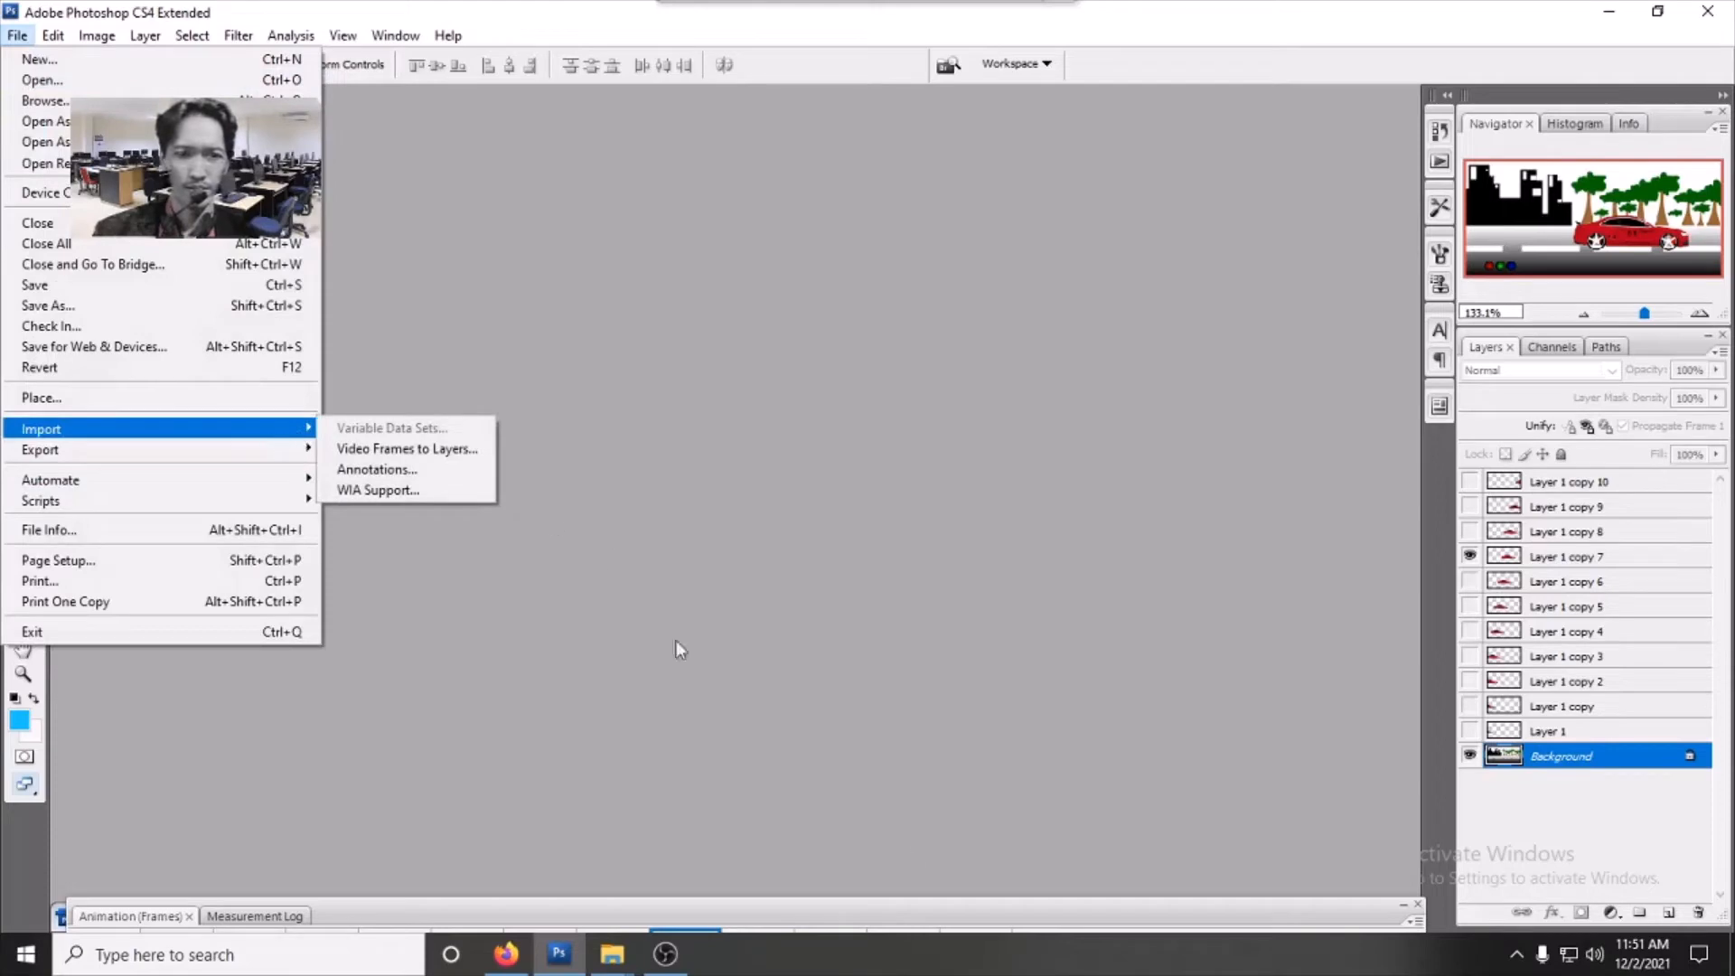
- Open the dg folder in File Explorer and drag the wq image into Photoshop
{"action": "left_click", "coordinate": [612, 954]}
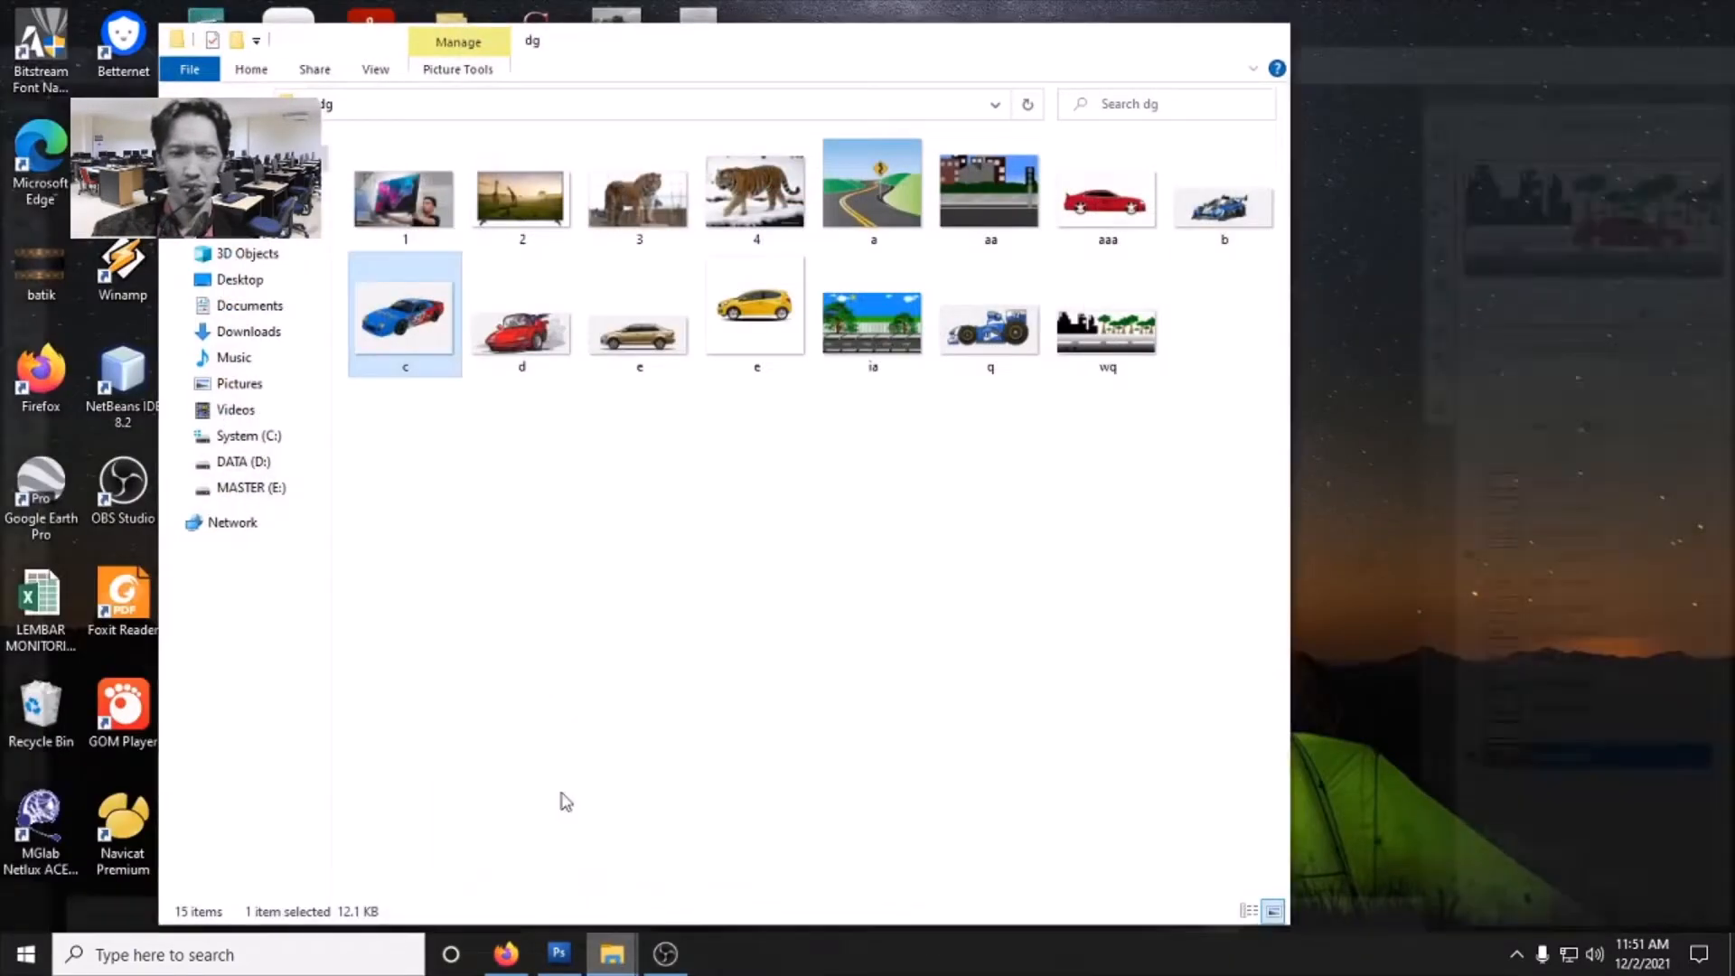
{"action": "left_click", "coordinate": [562, 801]}
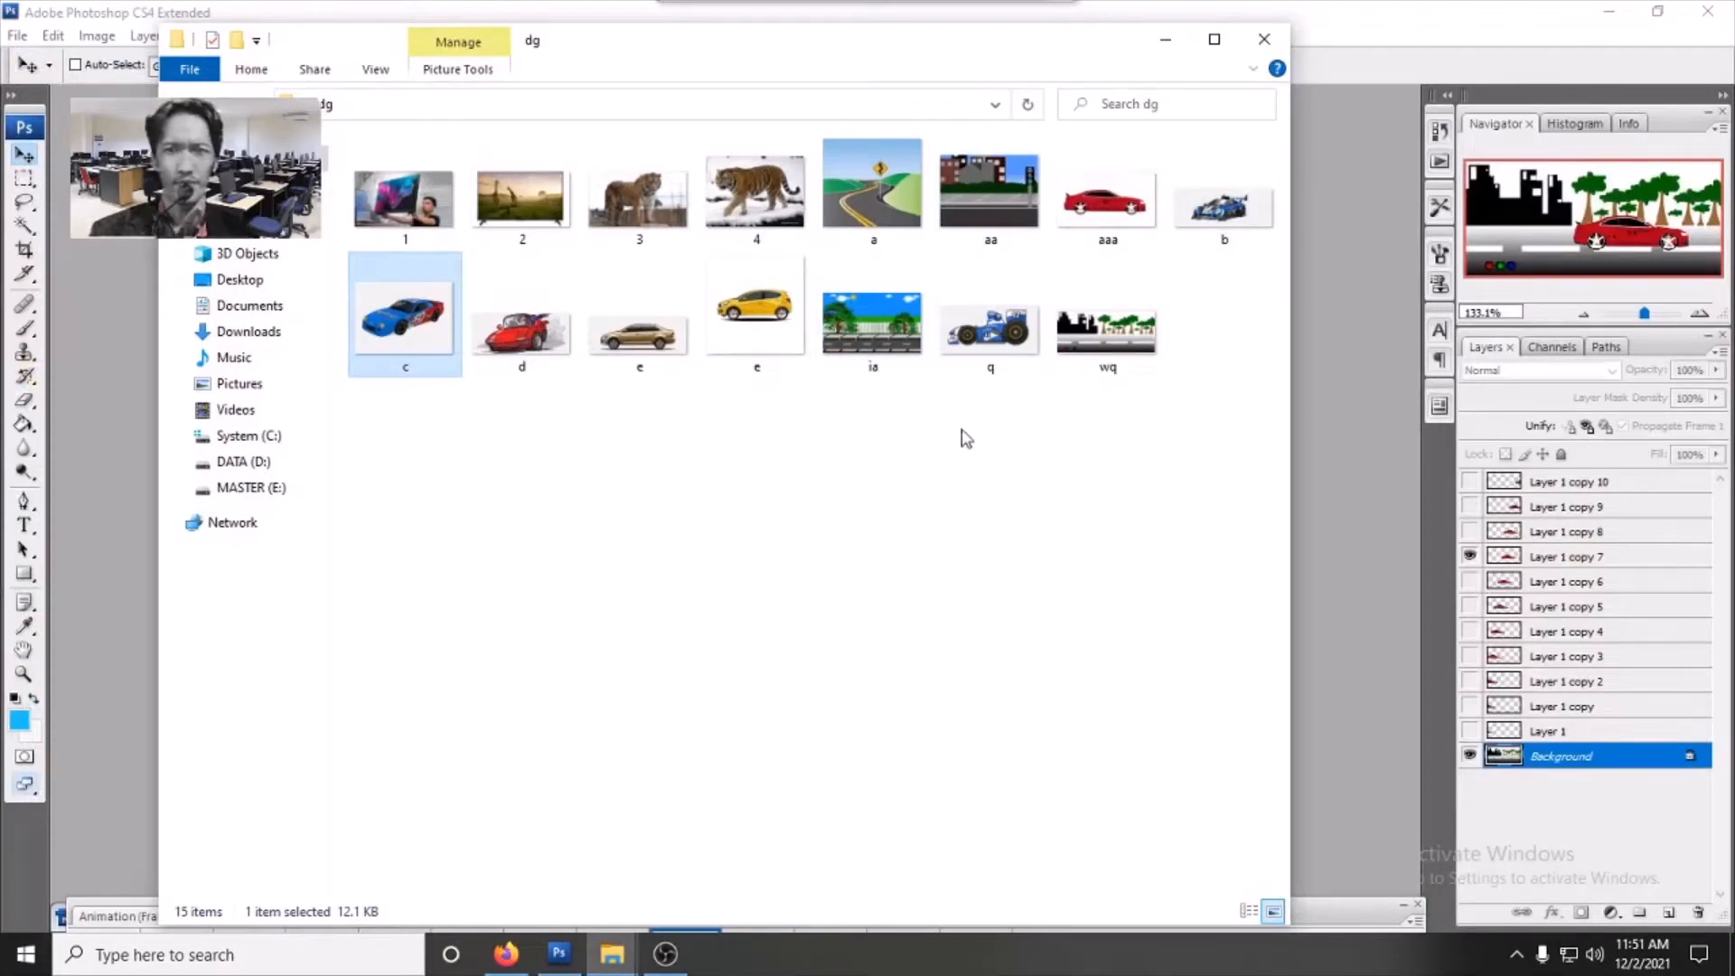
{"action": "left_click_drag", "start_coordinate": [1108, 341], "coordinate": [1345, 596]}
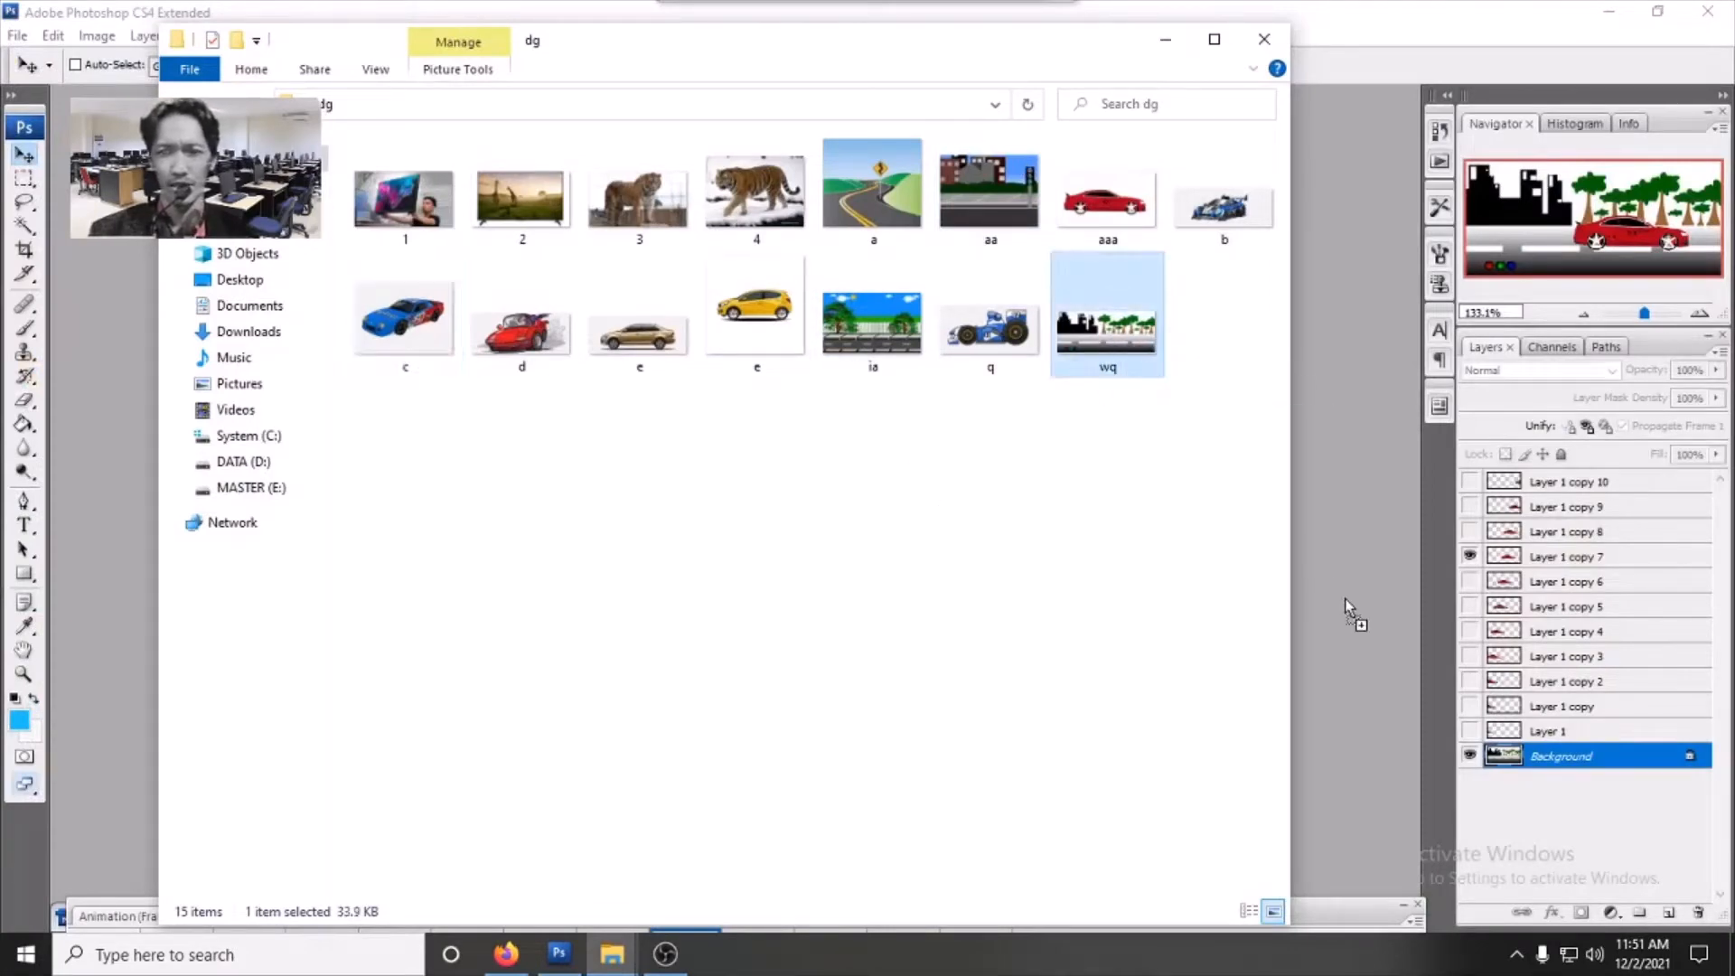
- Maximize the wq.jpg document window
{"action": "left_click_drag", "start_coordinate": [1021, 192], "coordinate": [972, 193]}
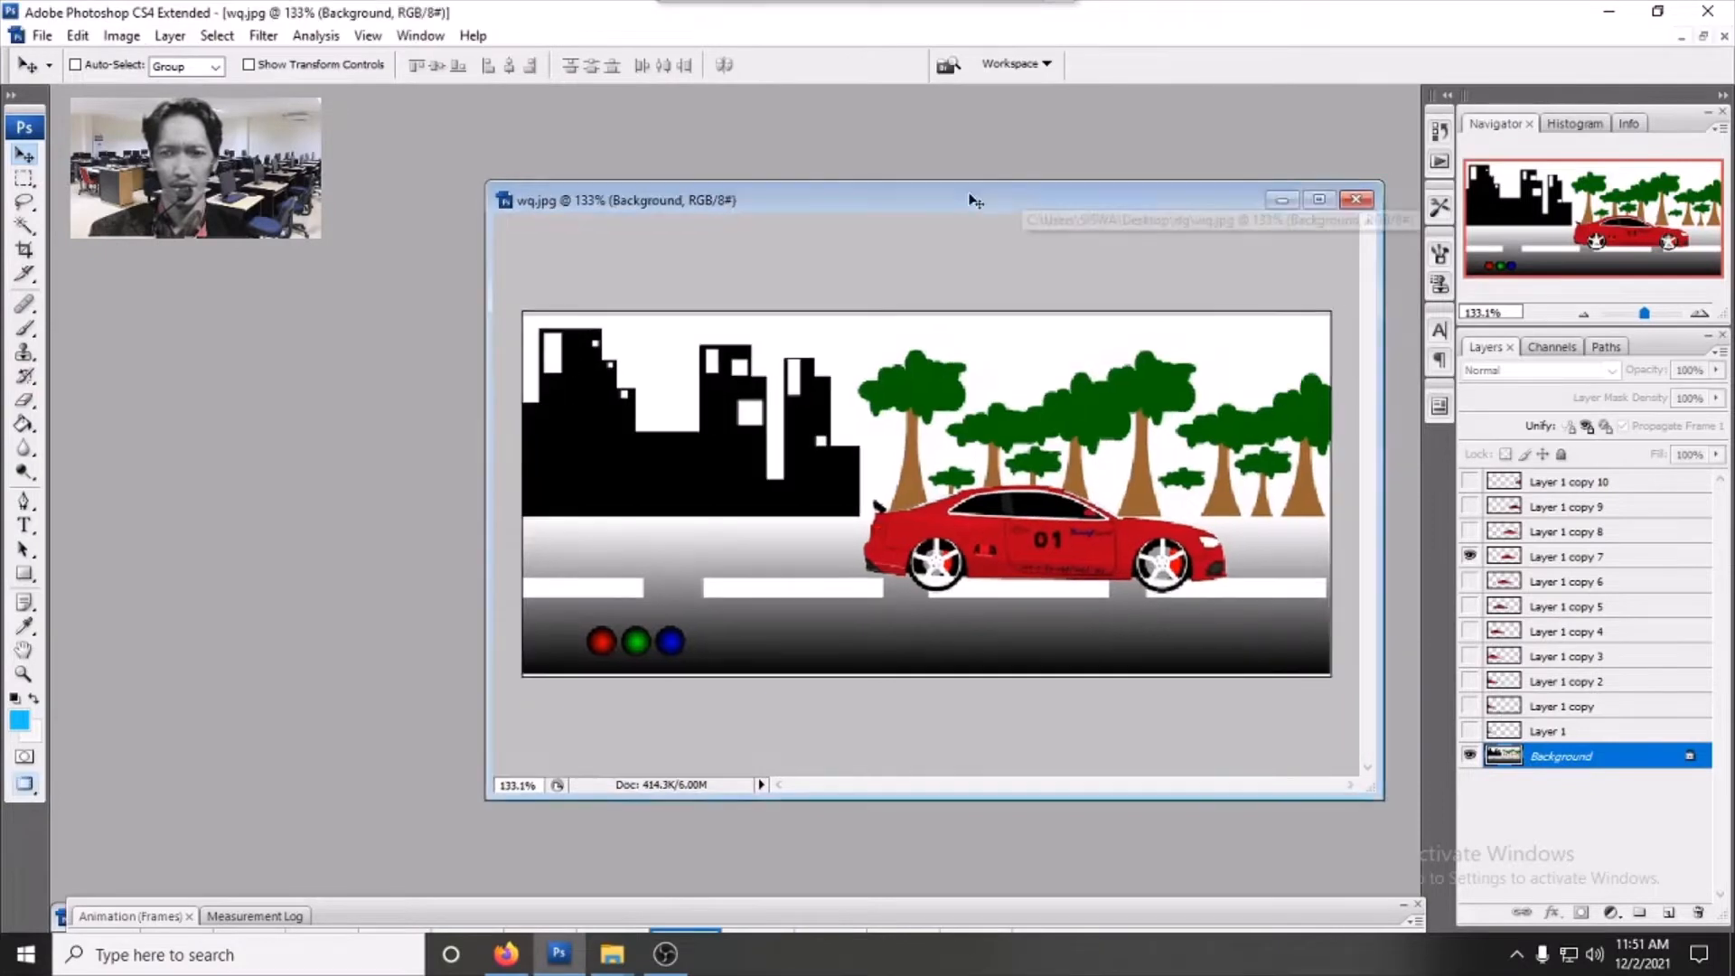
{"action": "double_click", "coordinate": [972, 193]}
{"action": "left_click_drag", "start_coordinate": [620, 125], "coordinate": [633, 131]}
{"action": "left_click", "coordinate": [902, 358]}
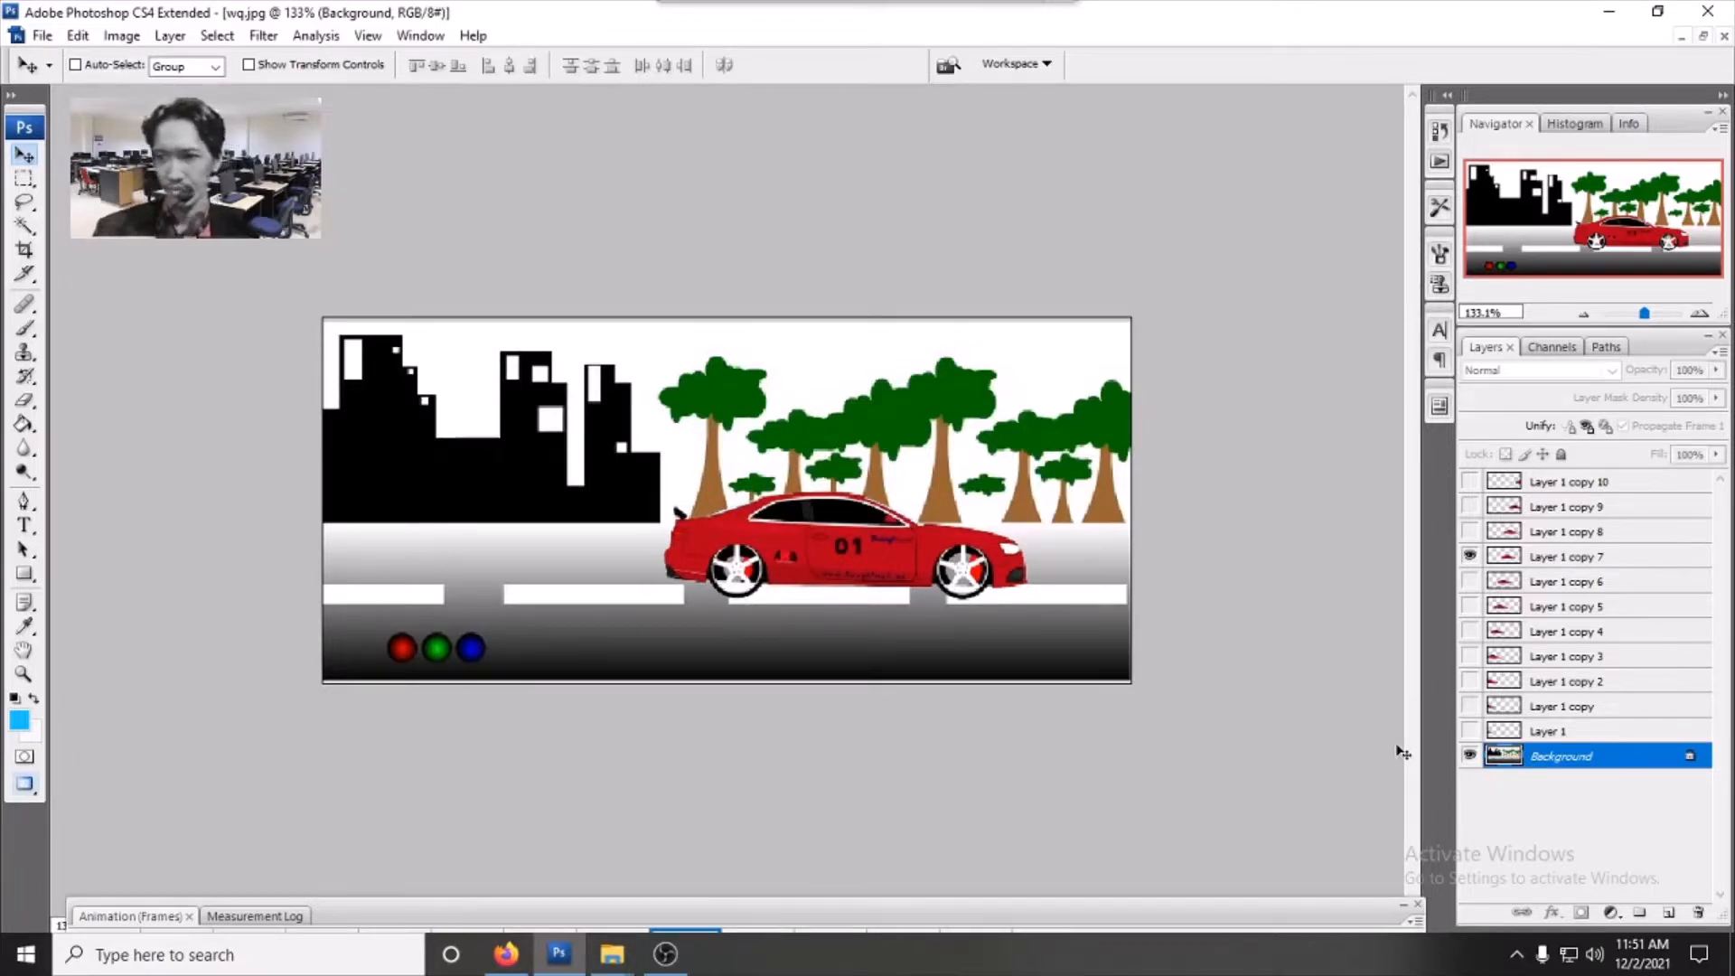
- Save the road scene as wq.psd in Photoshop format with maximized compatibility, then close the document
{"action": "left_click", "coordinate": [42, 35]}
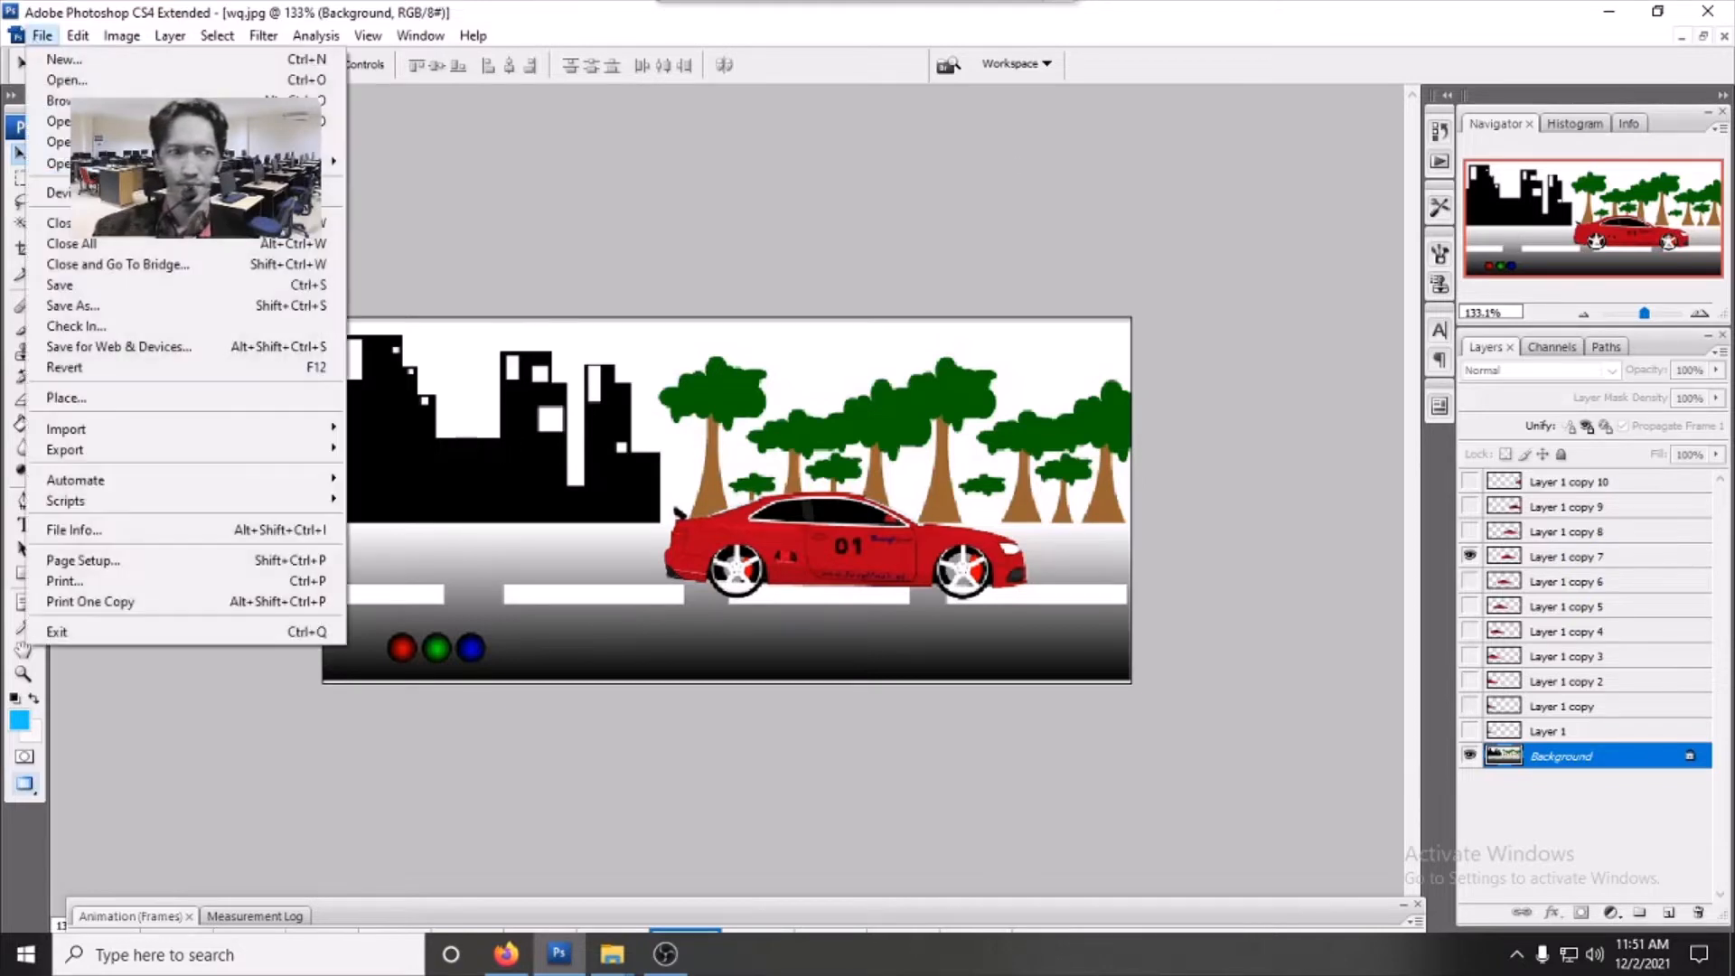
{"action": "left_click", "coordinate": [194, 307]}
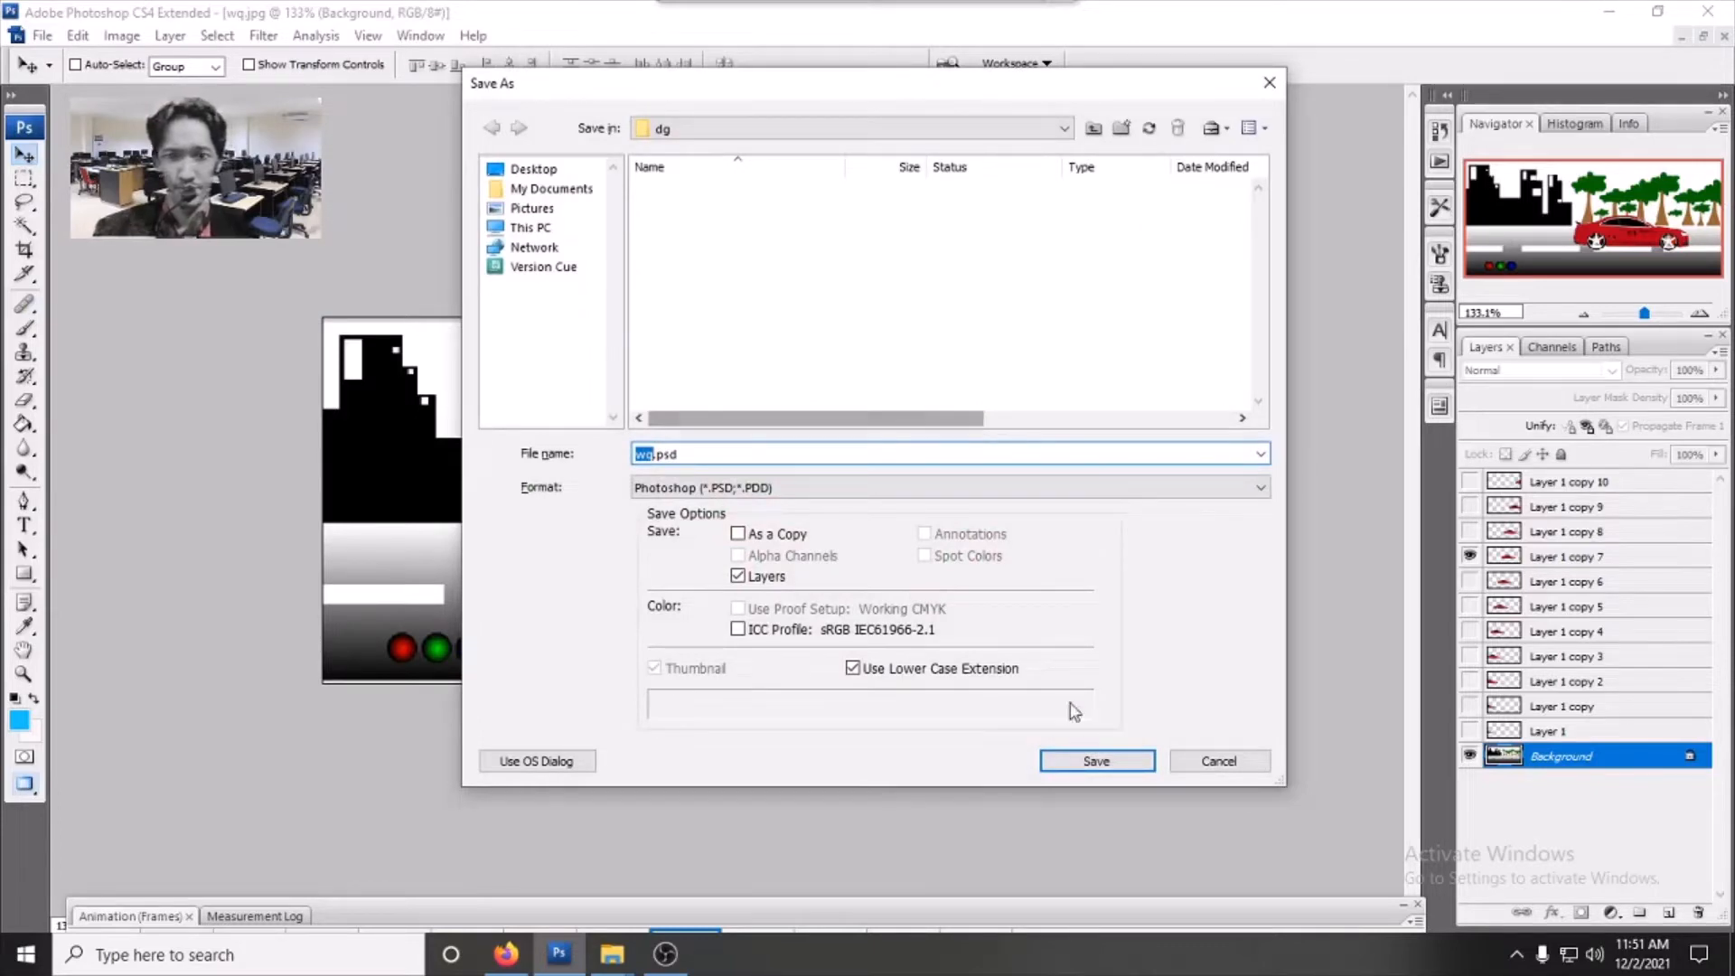
{"action": "left_click", "coordinate": [1090, 767]}
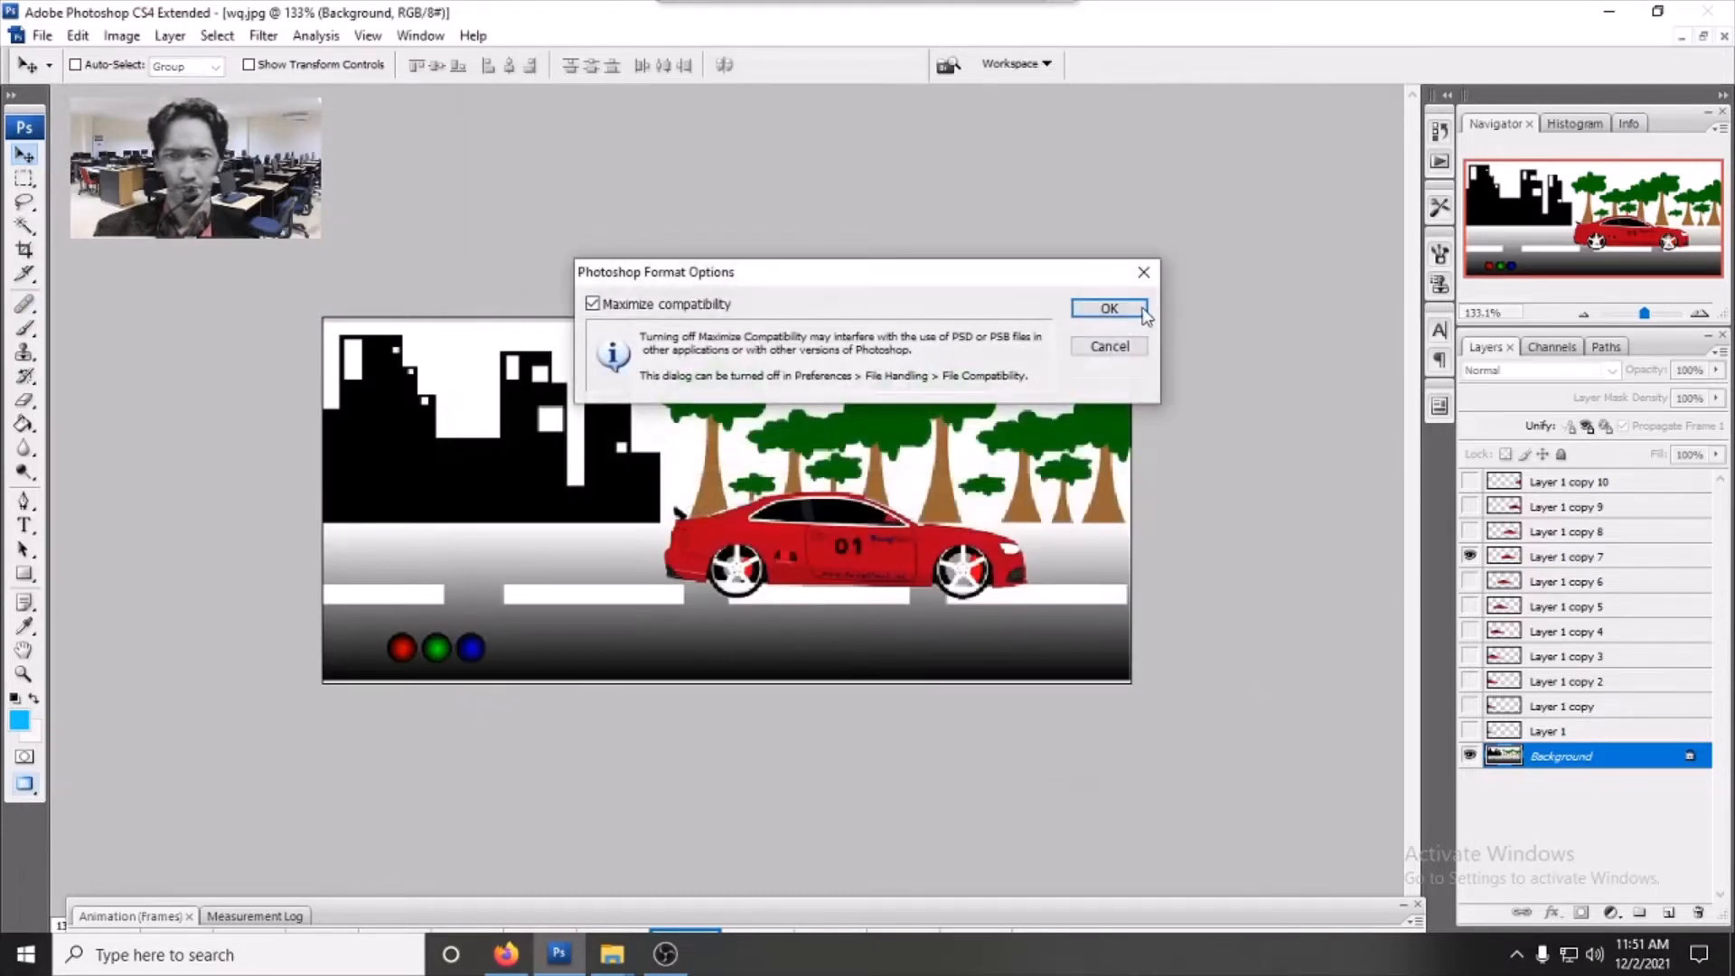
{"action": "left_click", "coordinate": [1108, 309]}
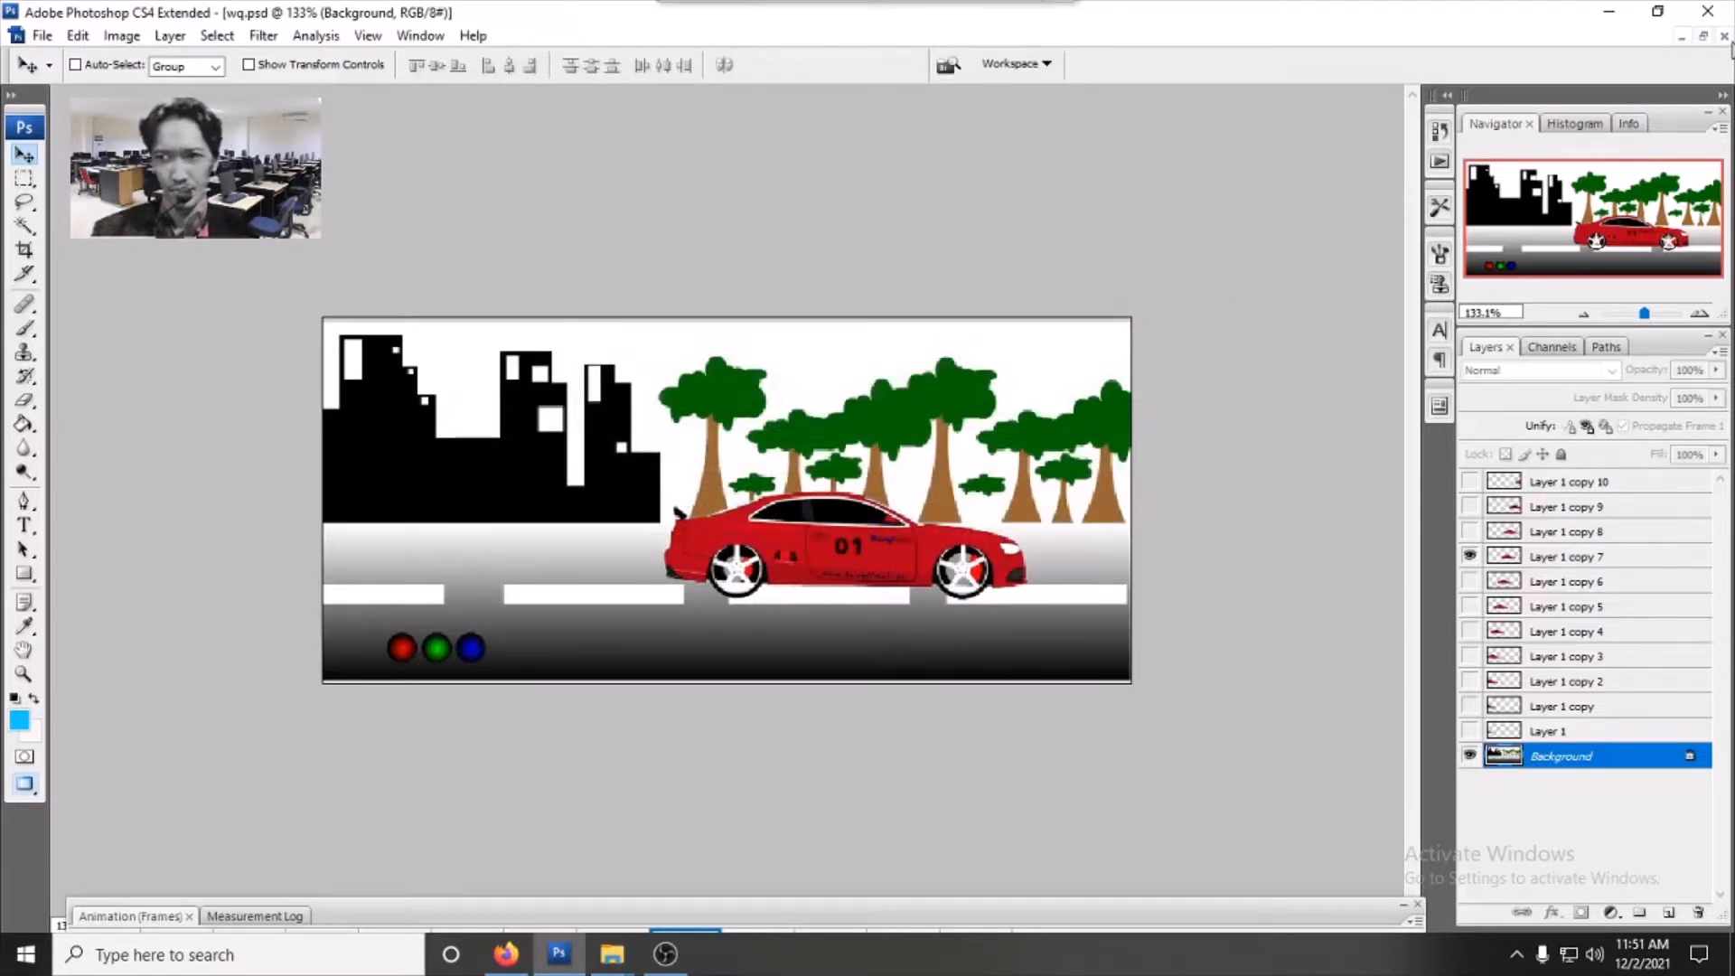
{"action": "left_click", "coordinate": [1723, 38]}
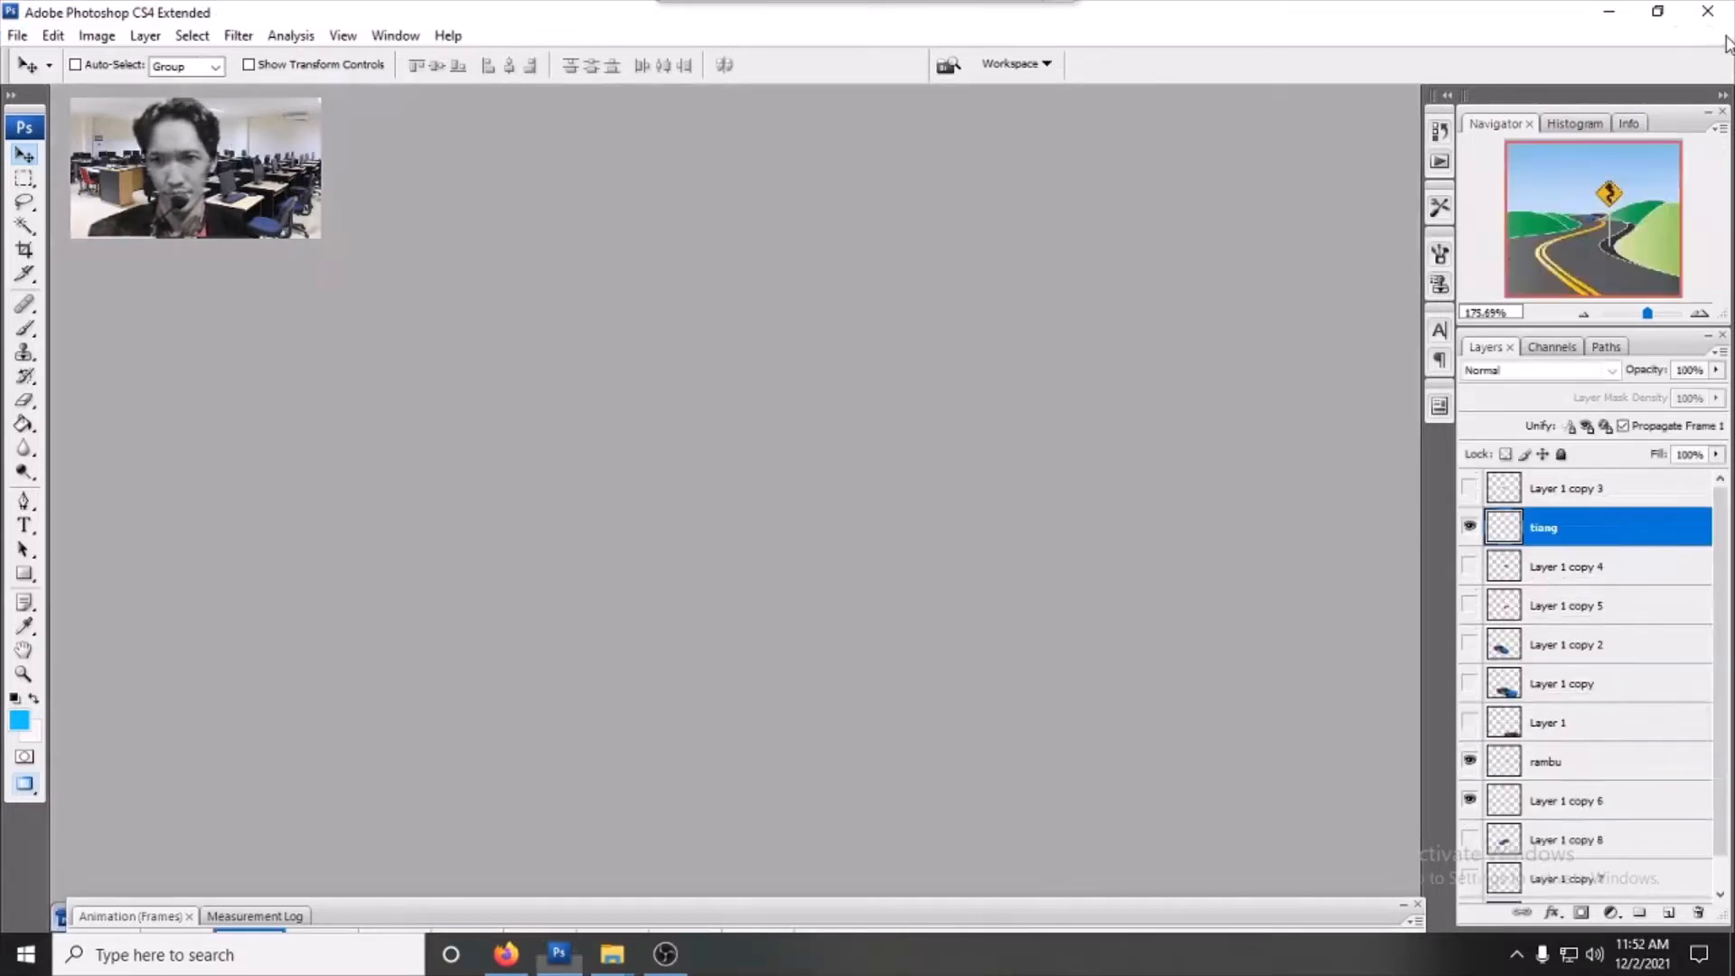
- Save the a.png road document as a.psd in Photoshop format with maximized compatibility, then close it
{"action": "left_click", "coordinate": [1418, 904]}
{"action": "left_click", "coordinate": [135, 920]}
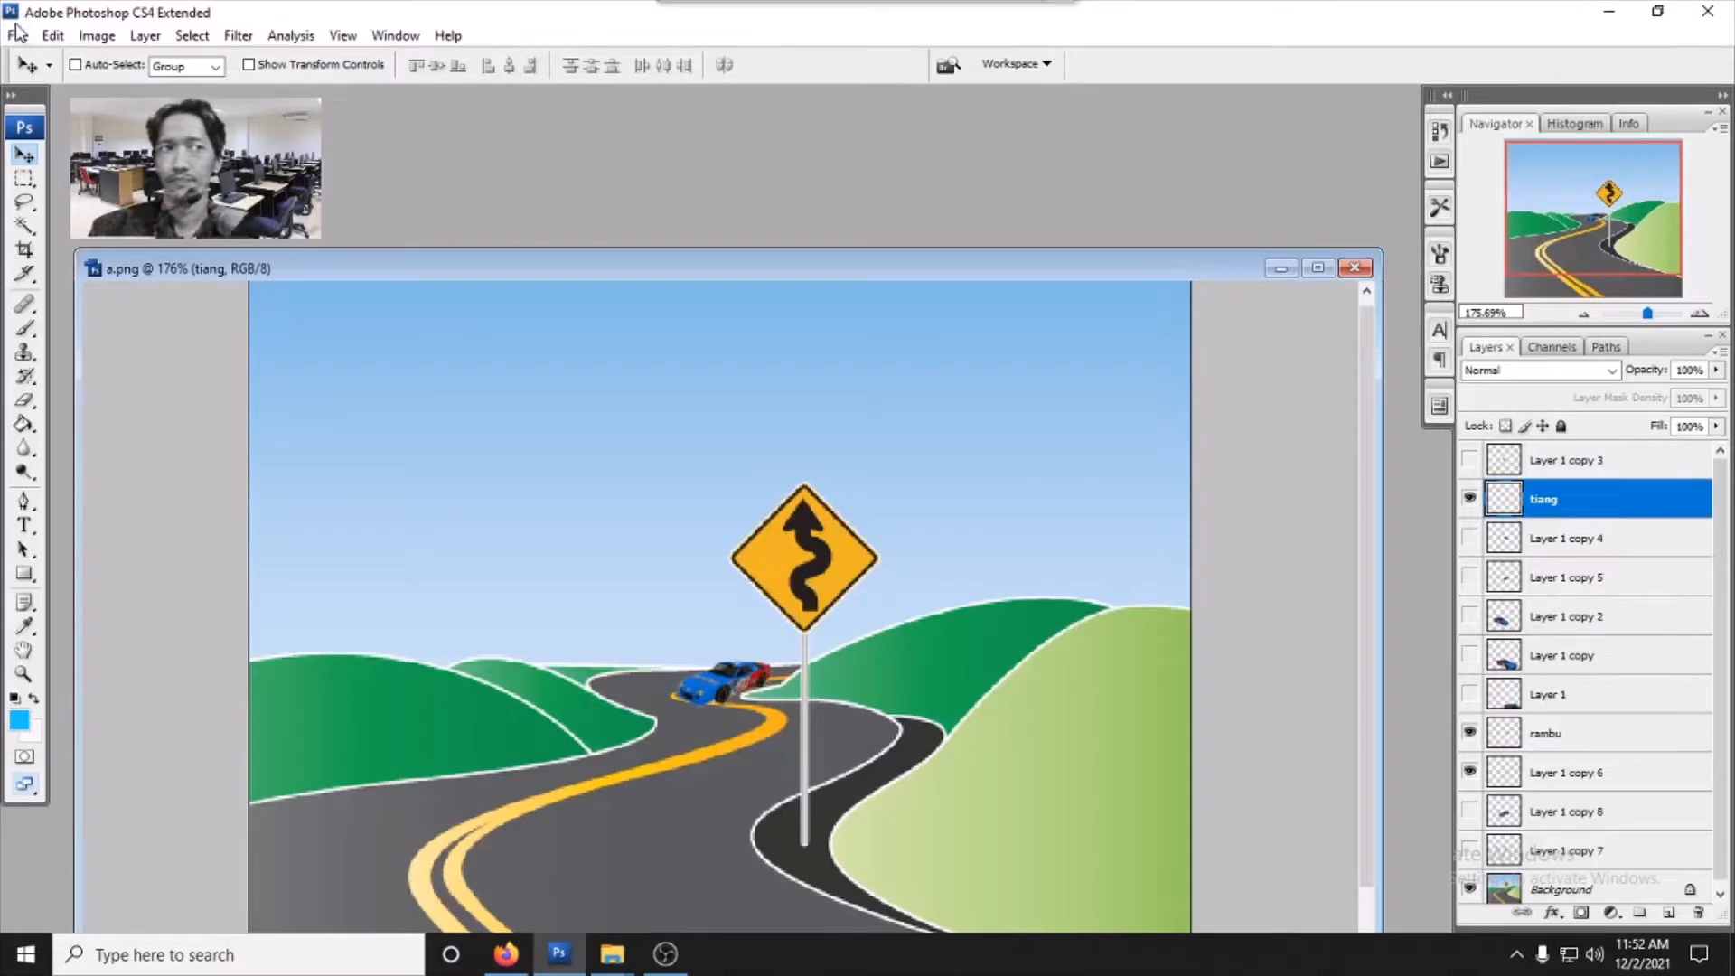
{"action": "left_click", "coordinate": [46, 35]}
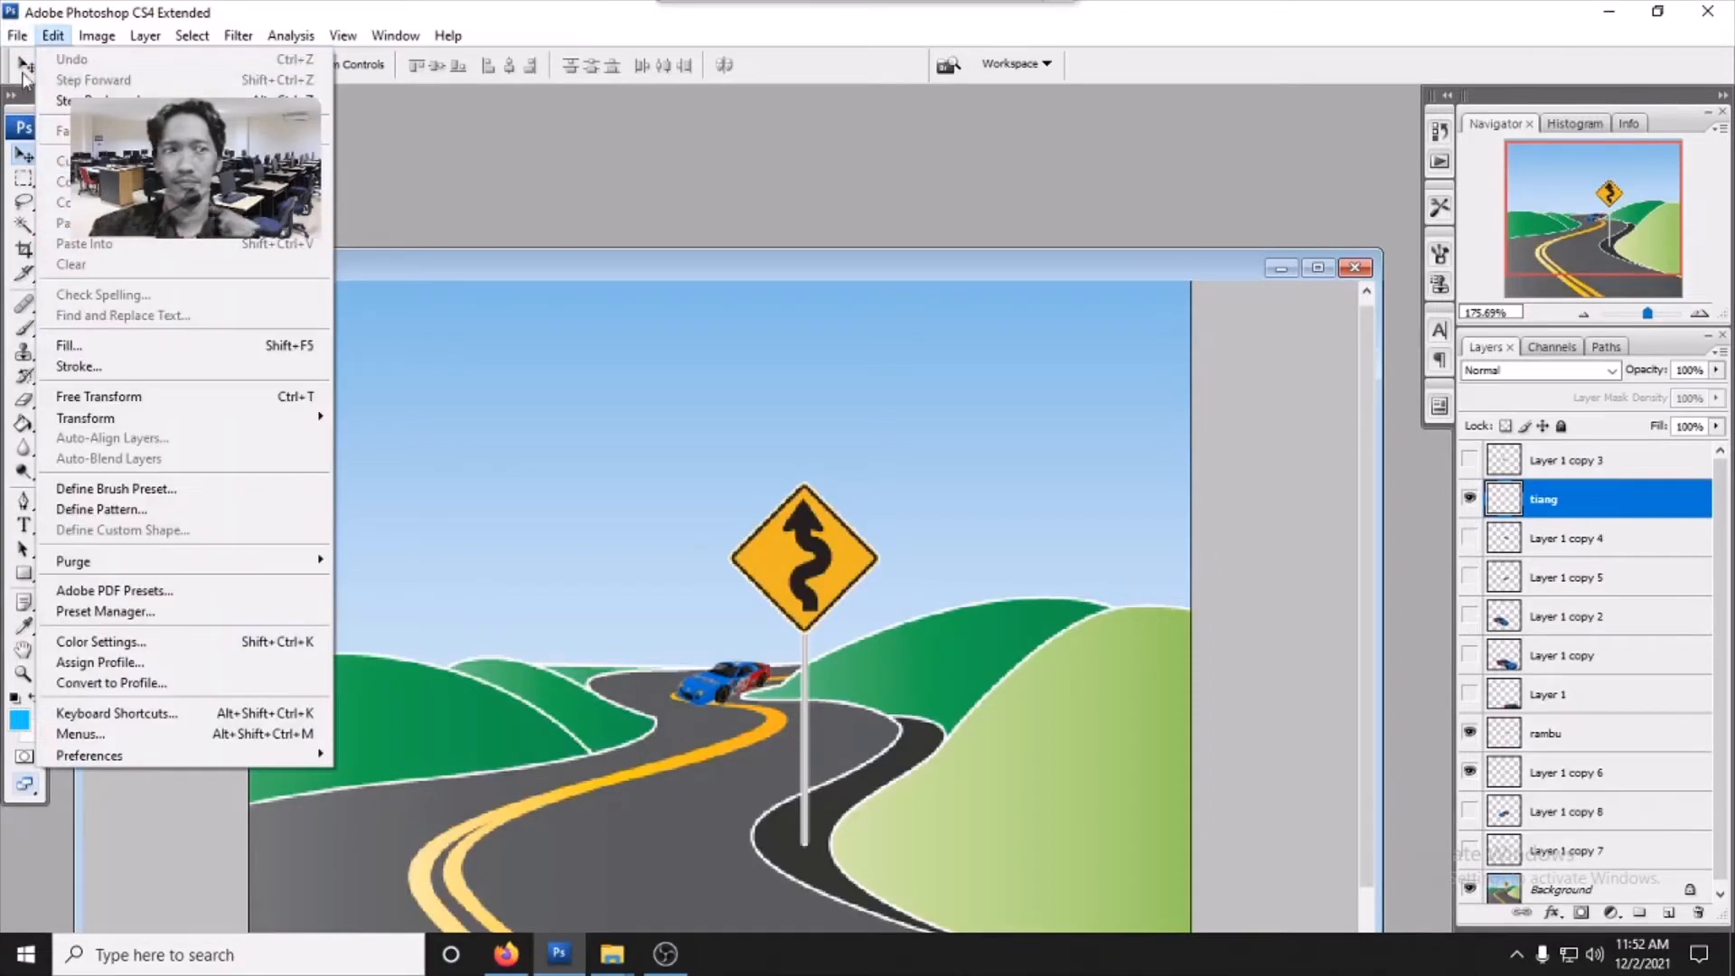
{"action": "mouse_move", "coordinate": [17, 35]}
{"action": "left_click", "coordinate": [73, 283]}
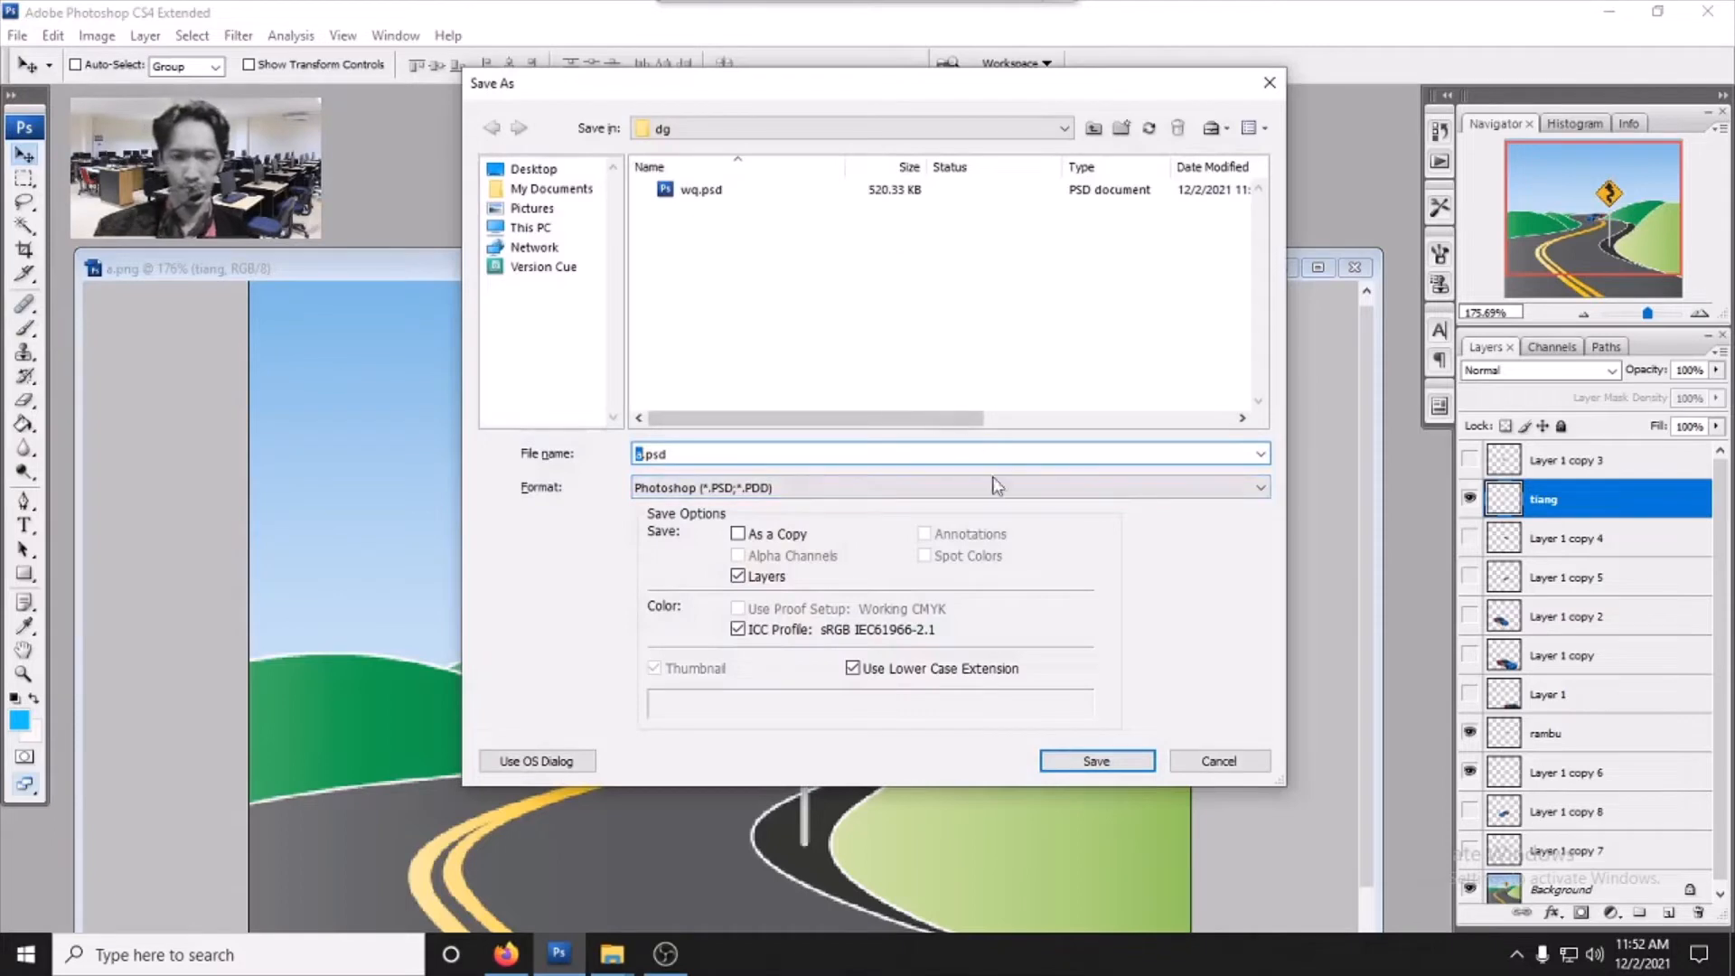
{"action": "left_click", "coordinate": [1094, 762]}
{"action": "left_click", "coordinate": [1123, 314]}
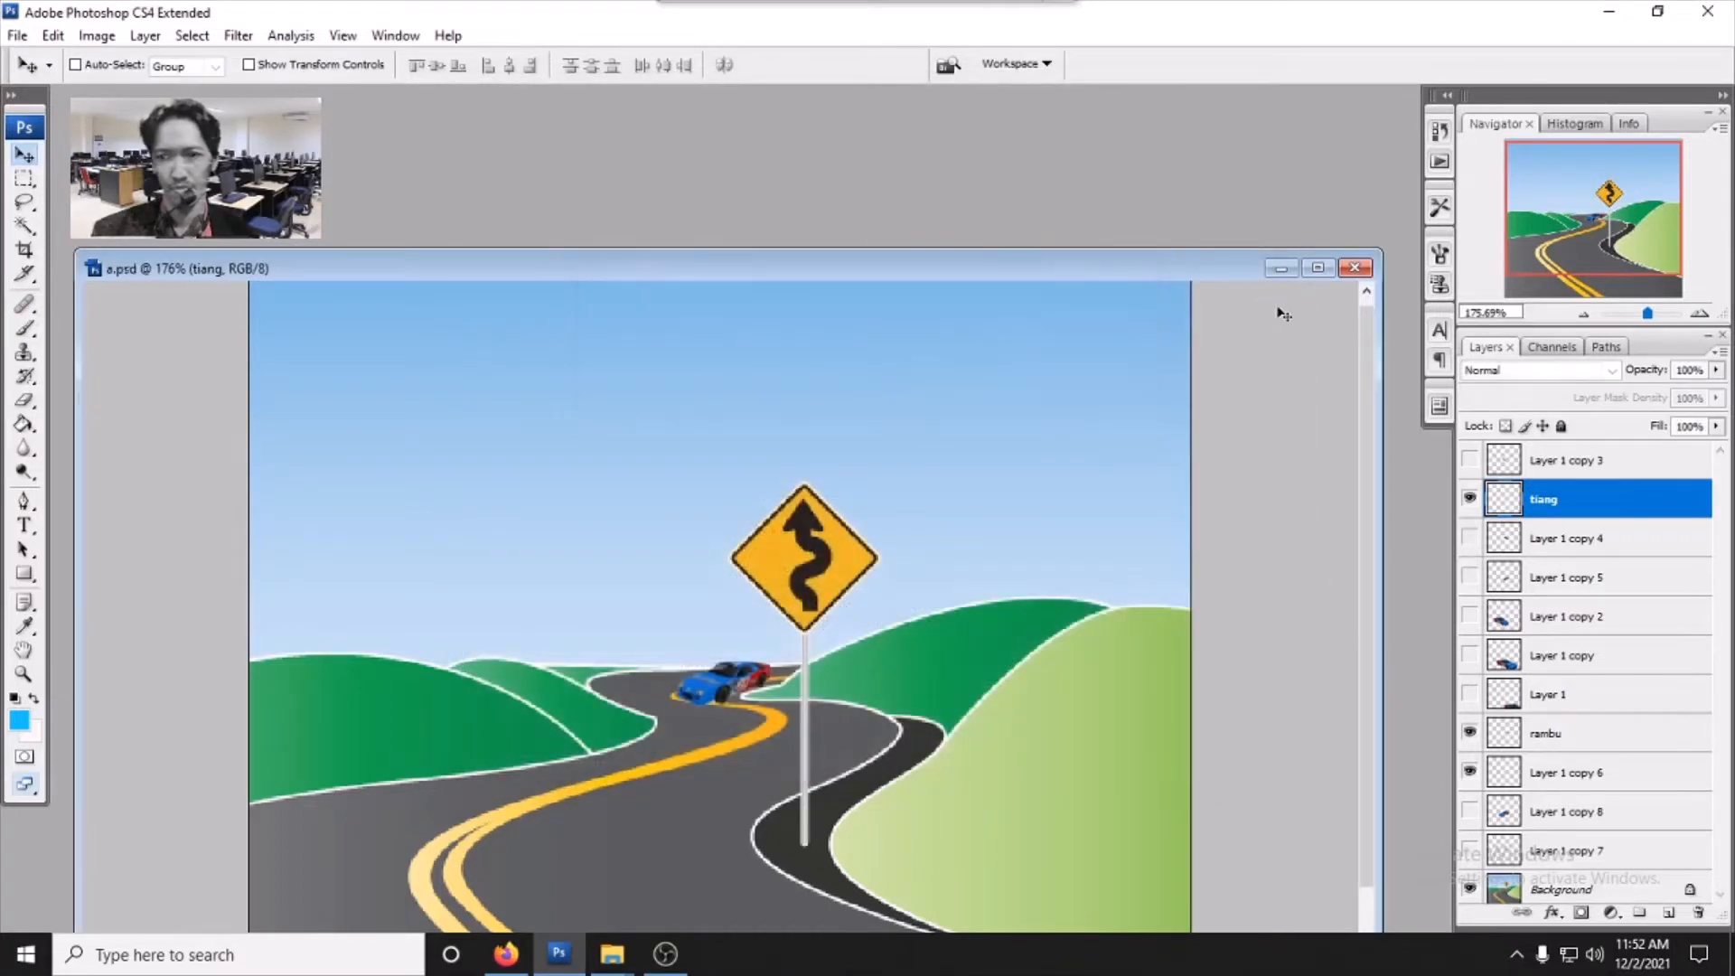
{"action": "left_click", "coordinate": [1353, 267]}
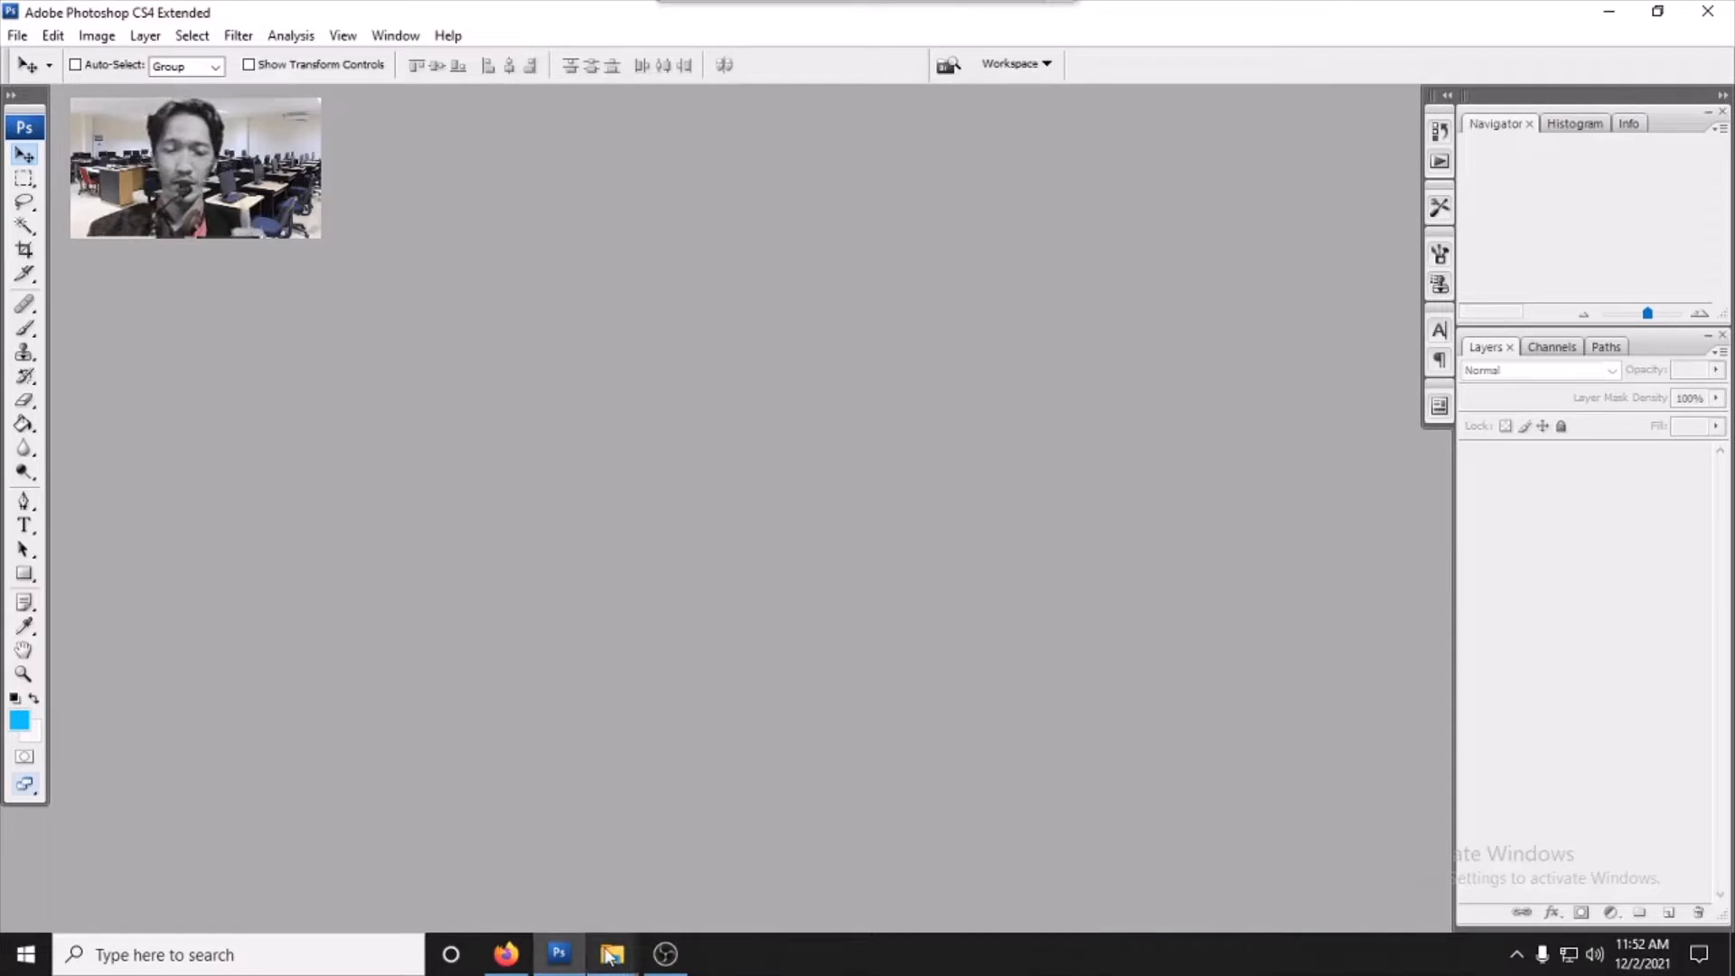
- Open the dg folder and drag the wq road image into Photoshop
{"action": "mouse_move", "coordinate": [610, 956]}
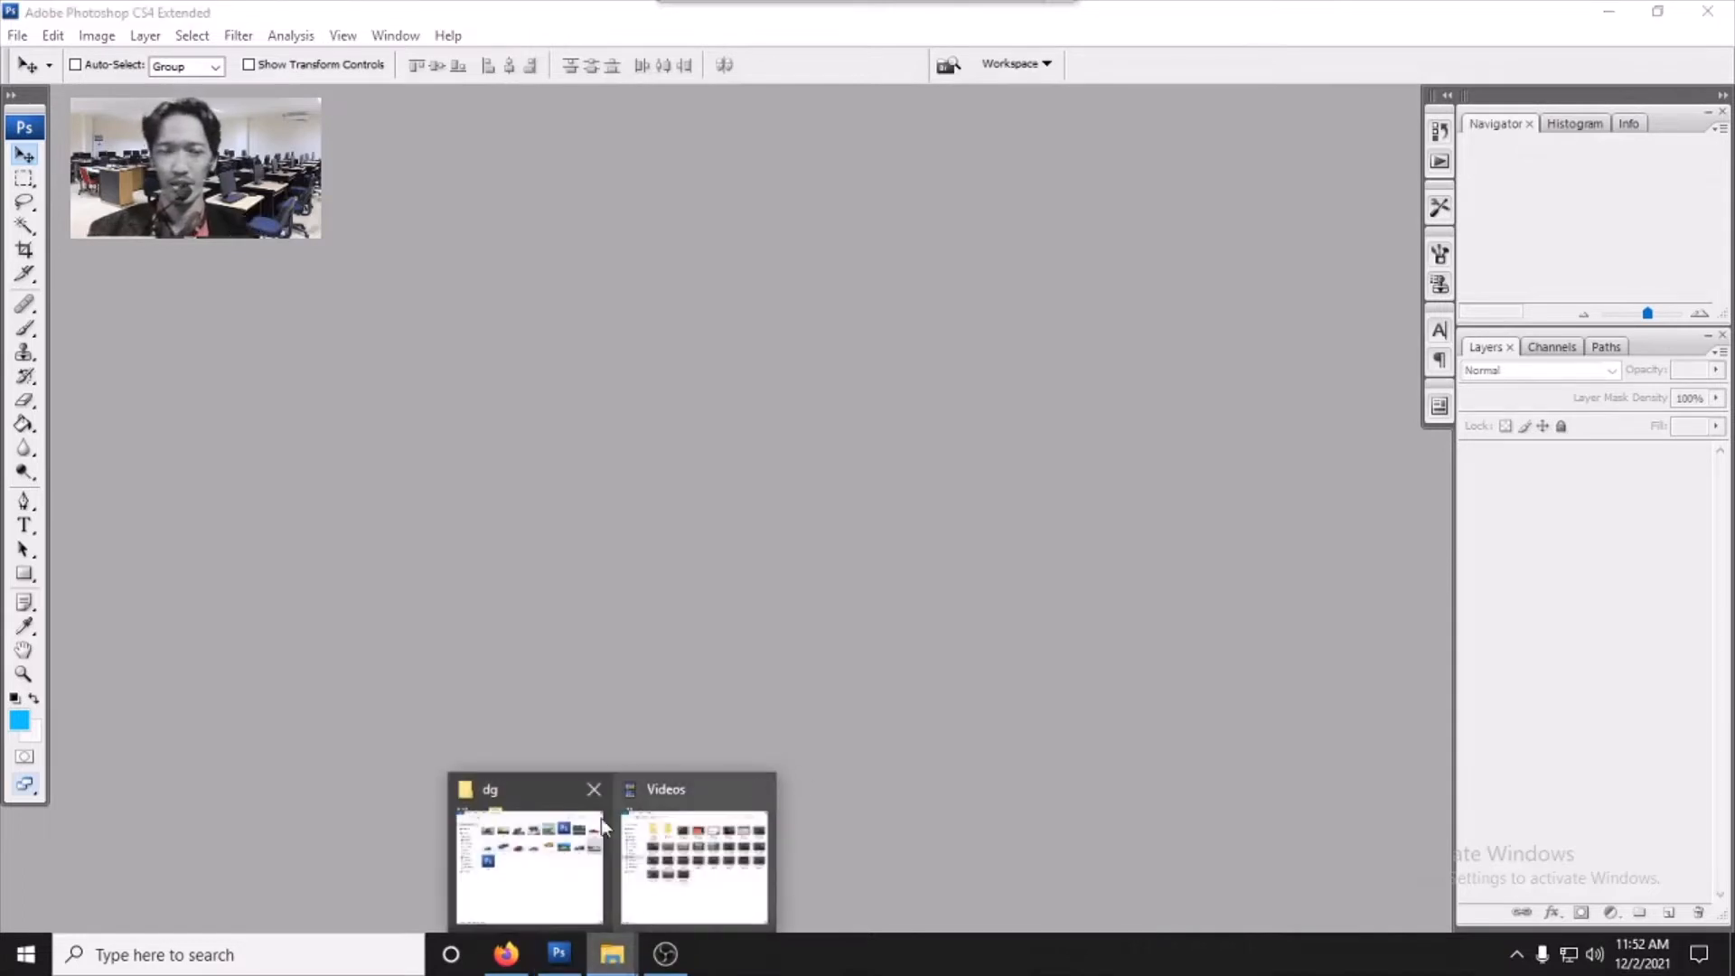
{"action": "left_click", "coordinate": [600, 817]}
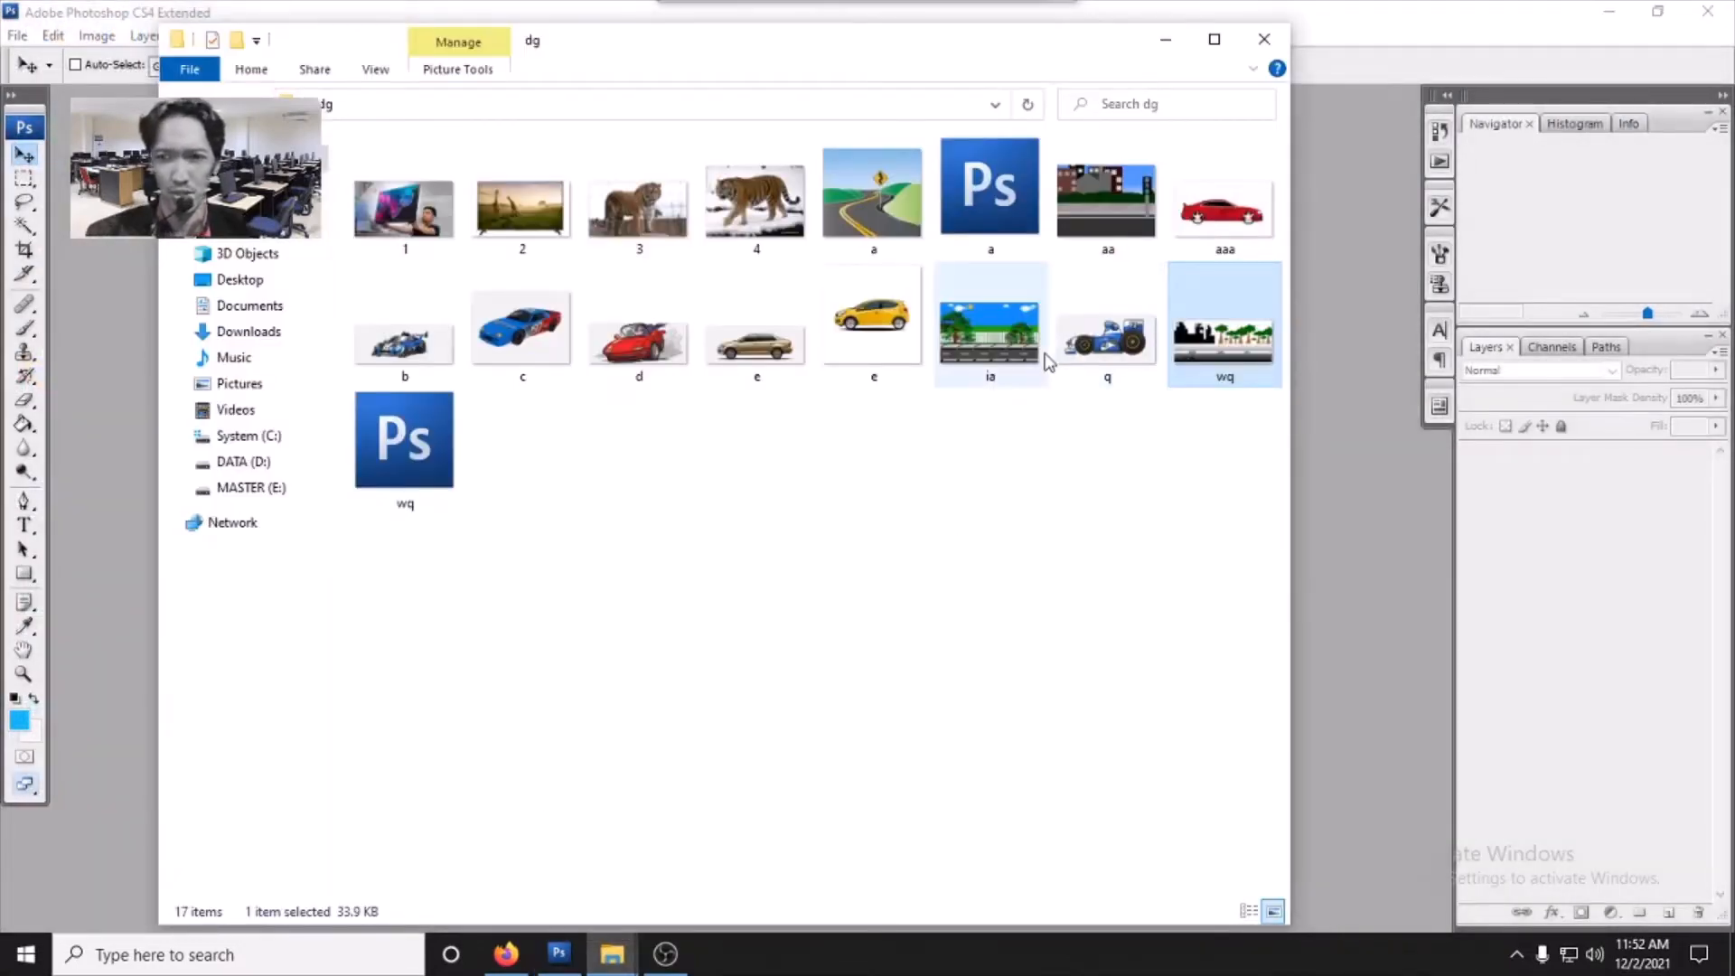
{"action": "left_click_drag", "start_coordinate": [1347, 572], "coordinate": [1348, 572]}
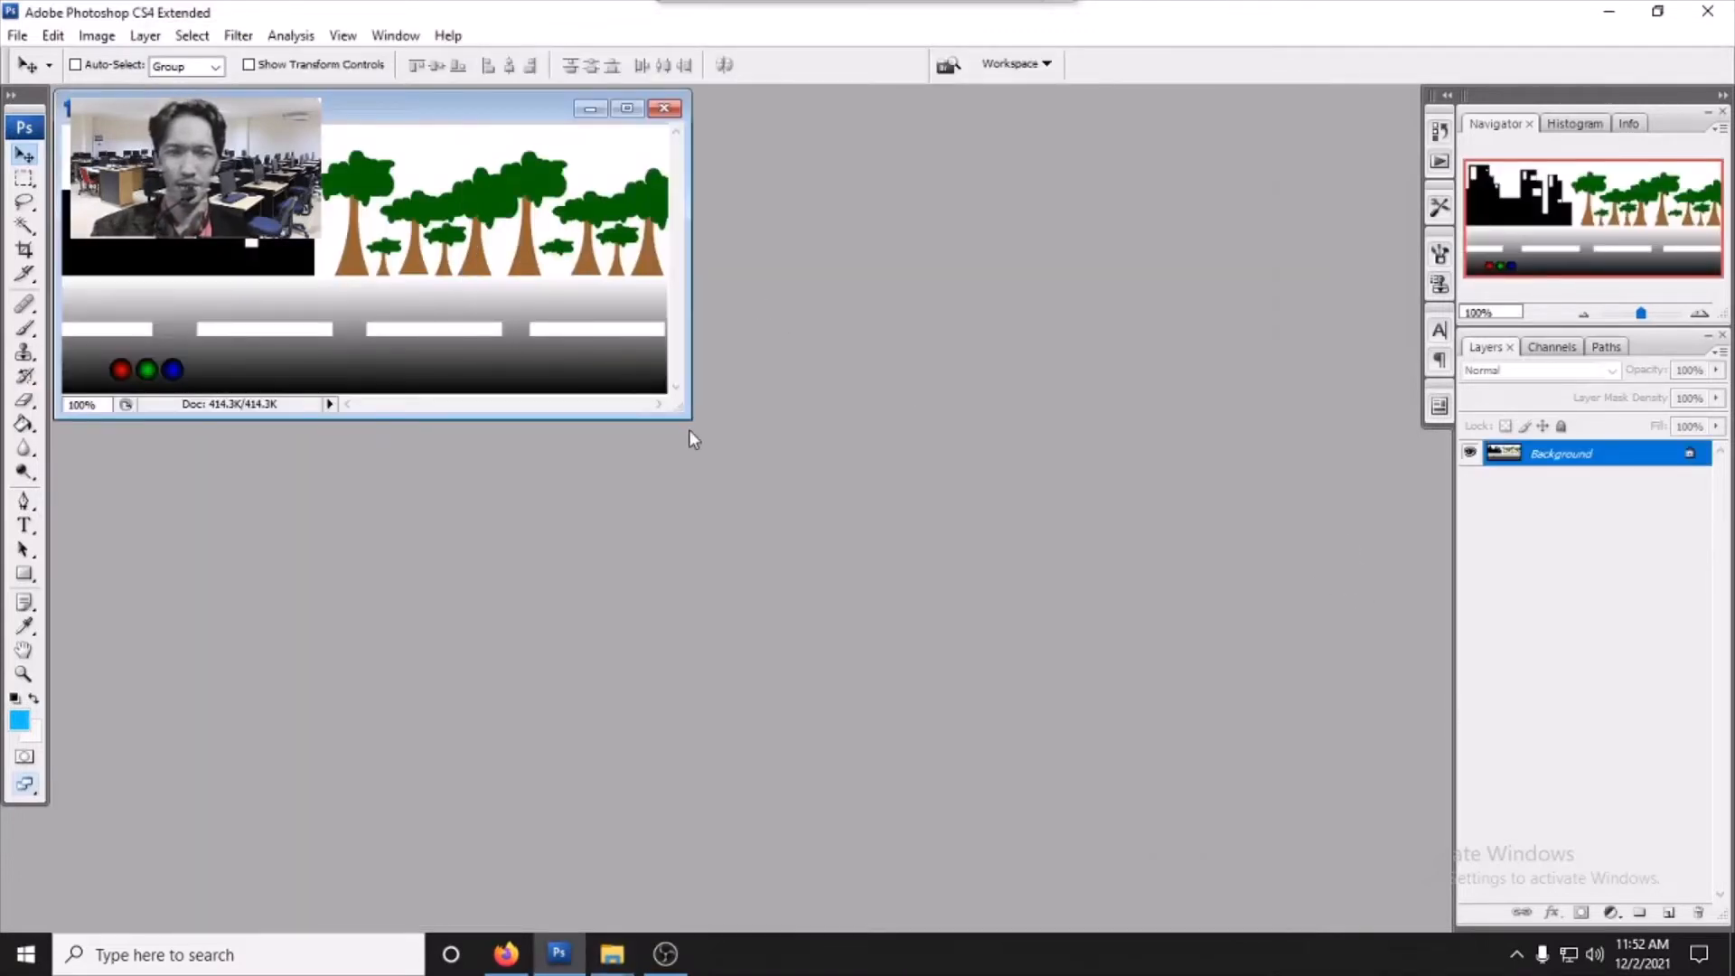
- Enlarge the wq.jpg document window and reposition it in the workspace
{"action": "left_click_drag", "start_coordinate": [689, 421], "coordinate": [1266, 795]}
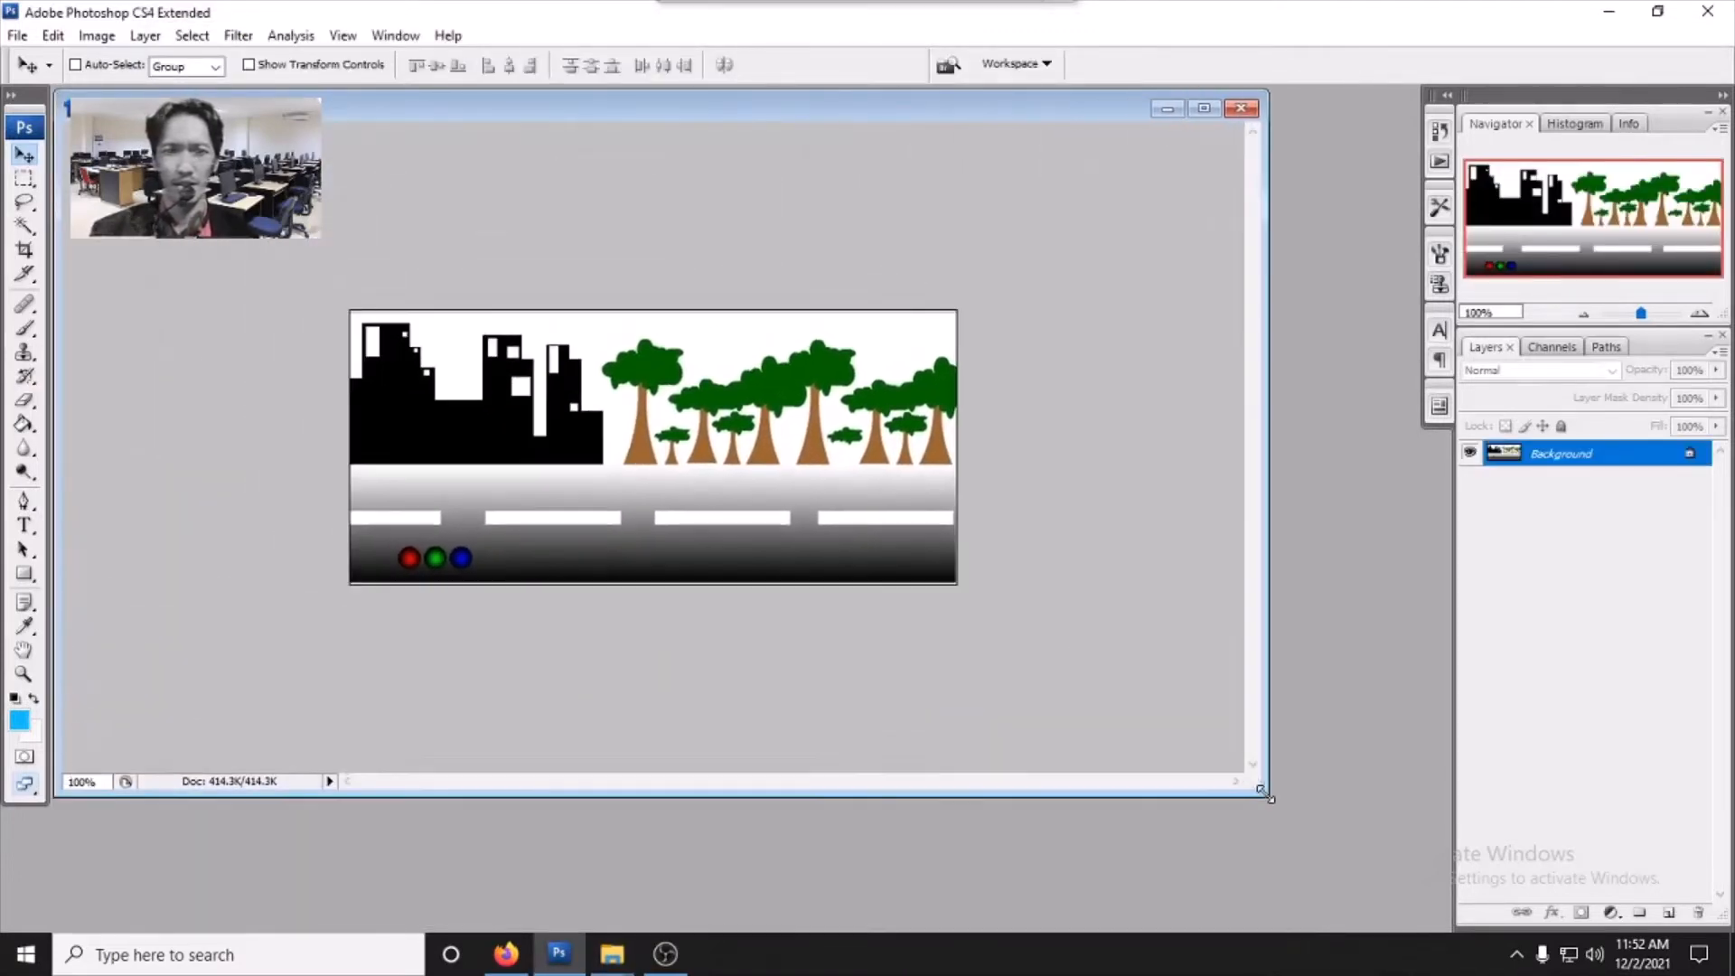
{"action": "left_click_drag", "start_coordinate": [615, 90], "coordinate": [700, 205]}
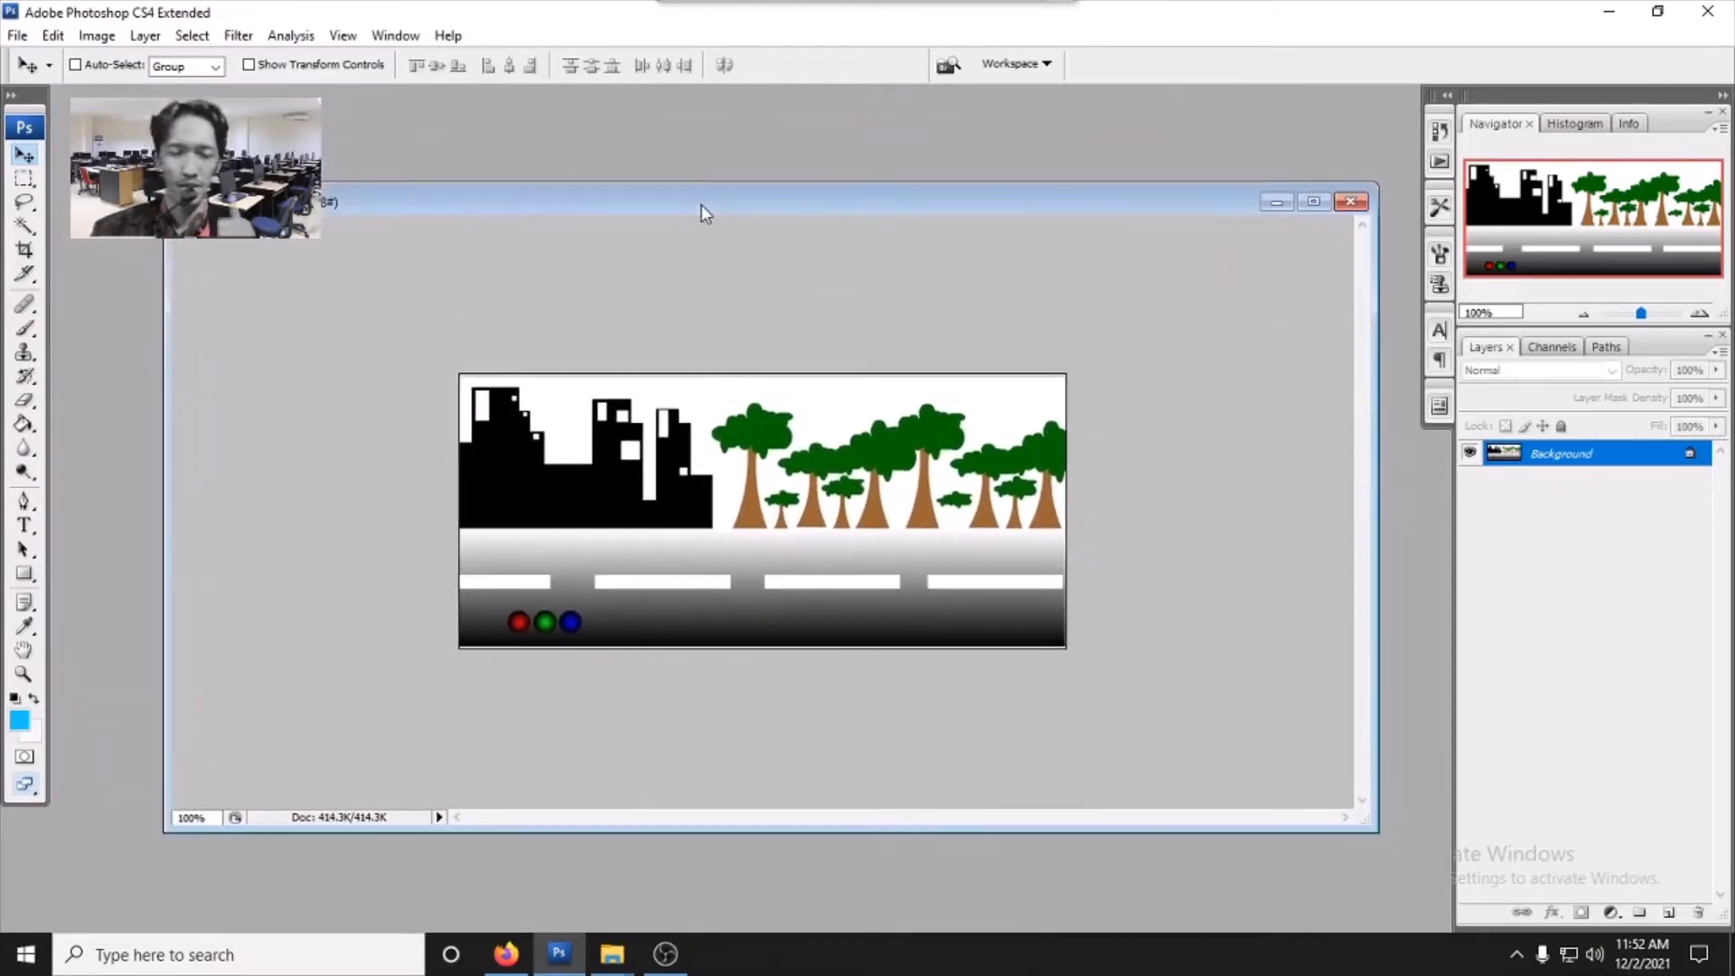
{"action": "mouse_move", "coordinate": [624, 944]}
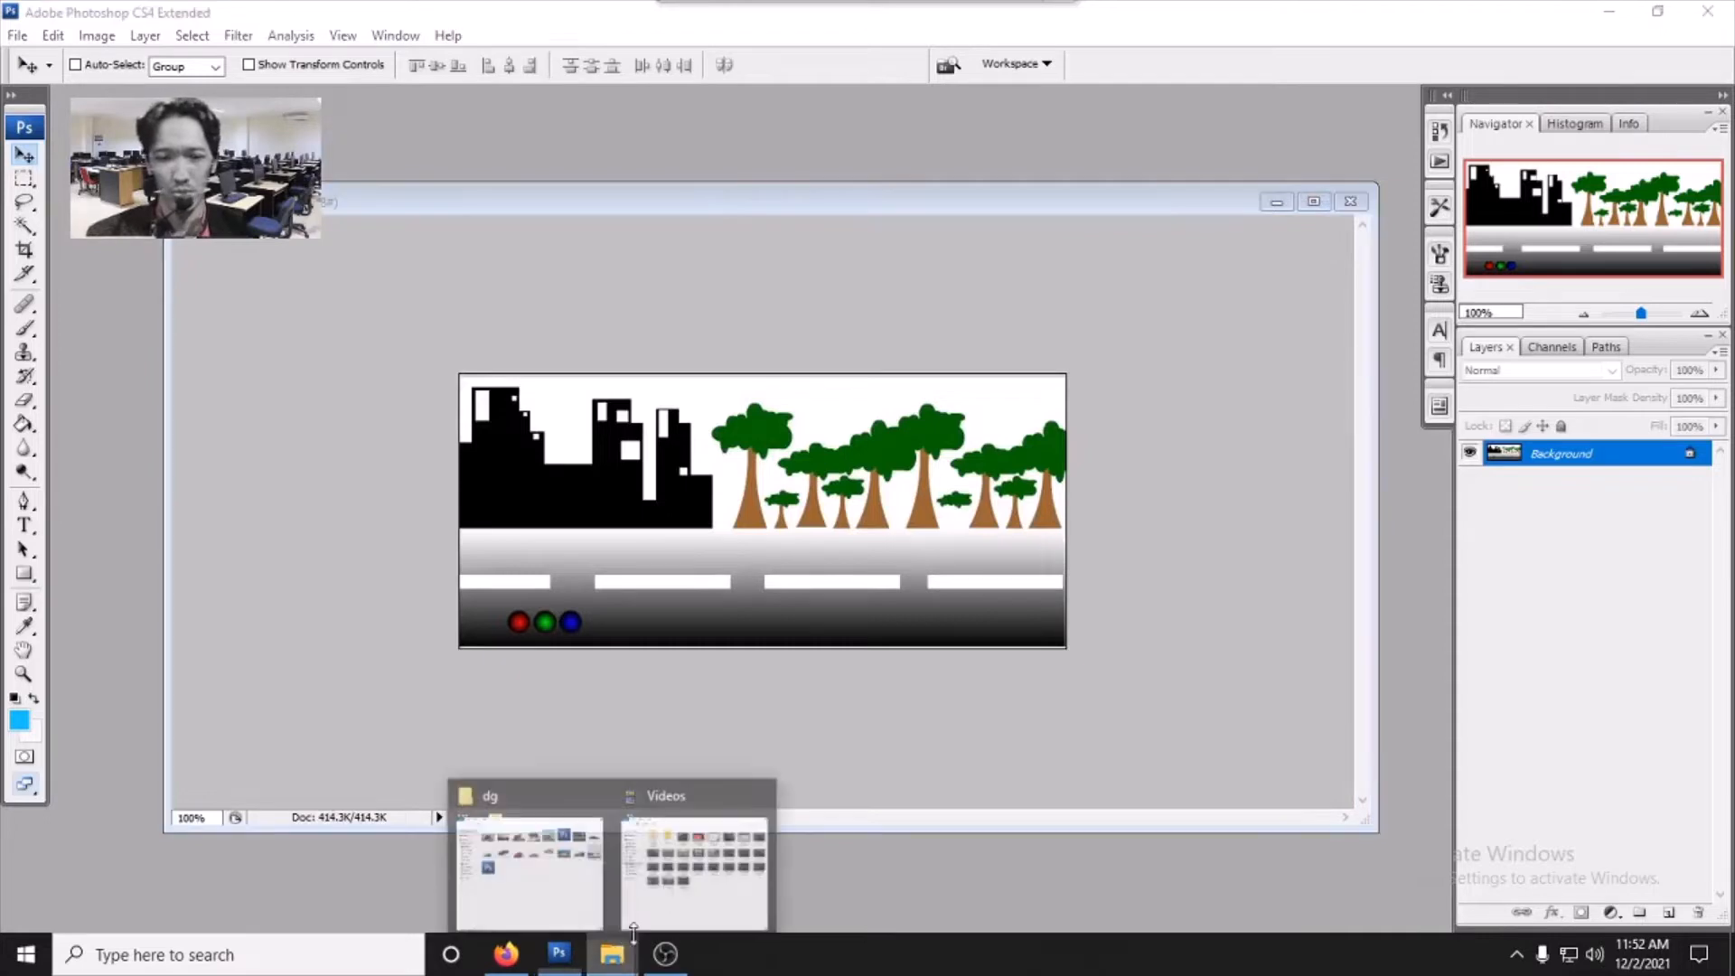
{"action": "left_click", "coordinate": [709, 840]}
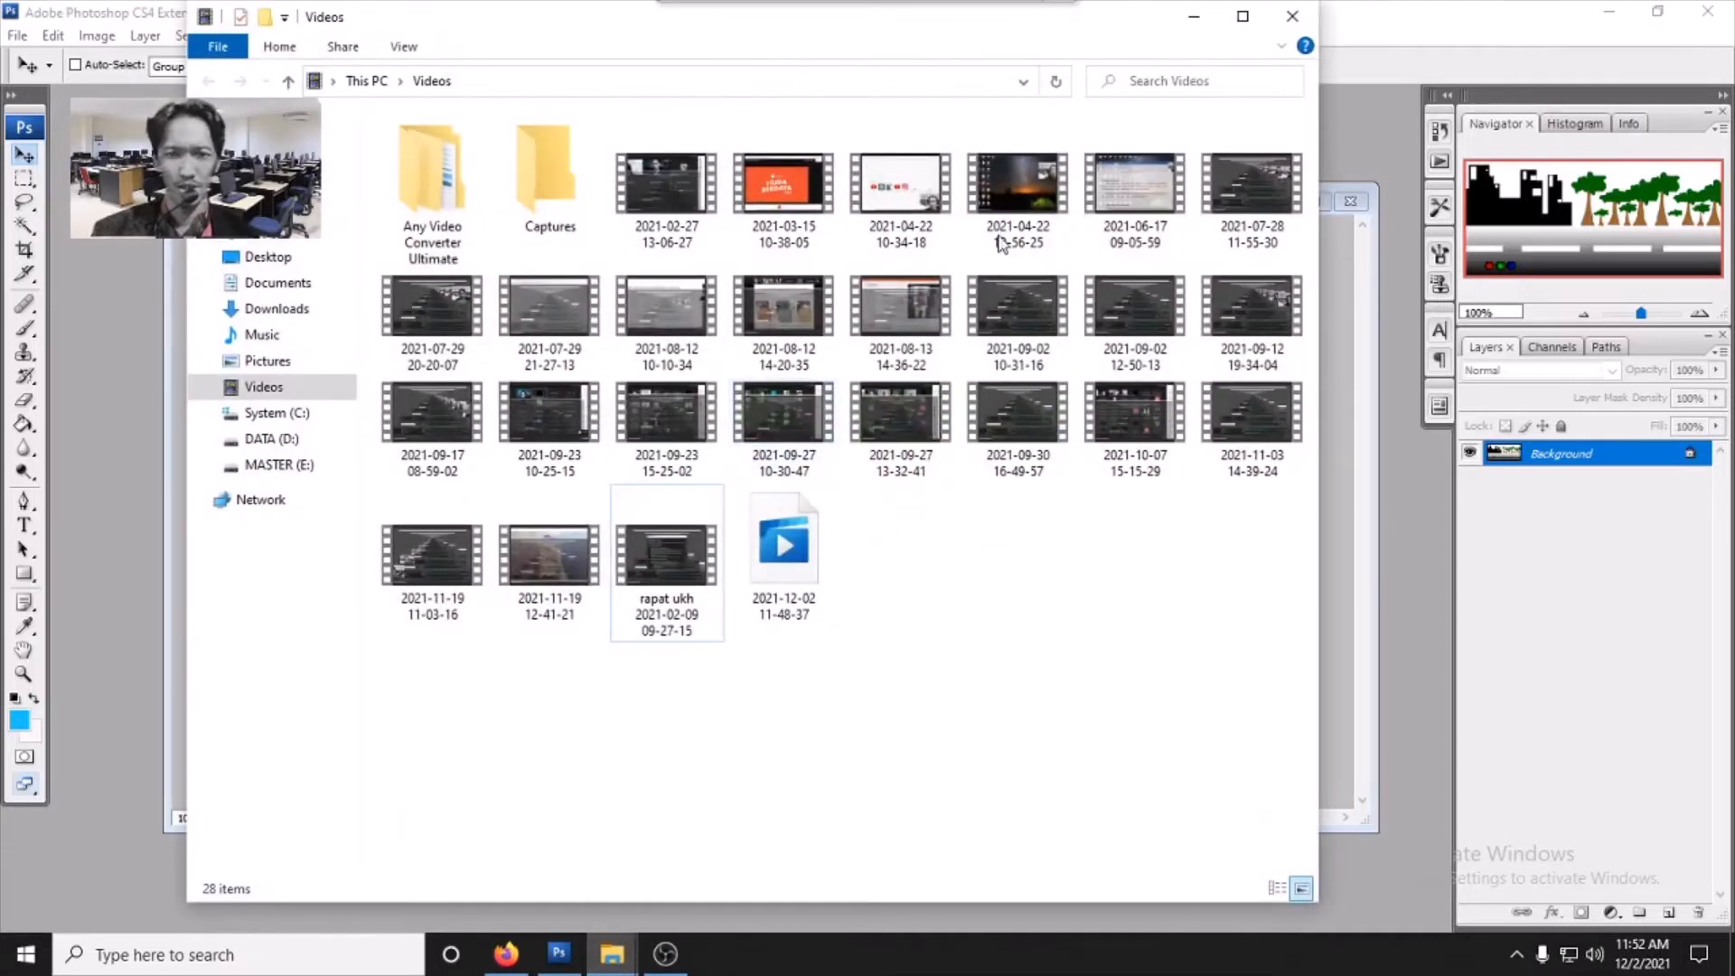
{"action": "left_click", "coordinate": [1193, 17]}
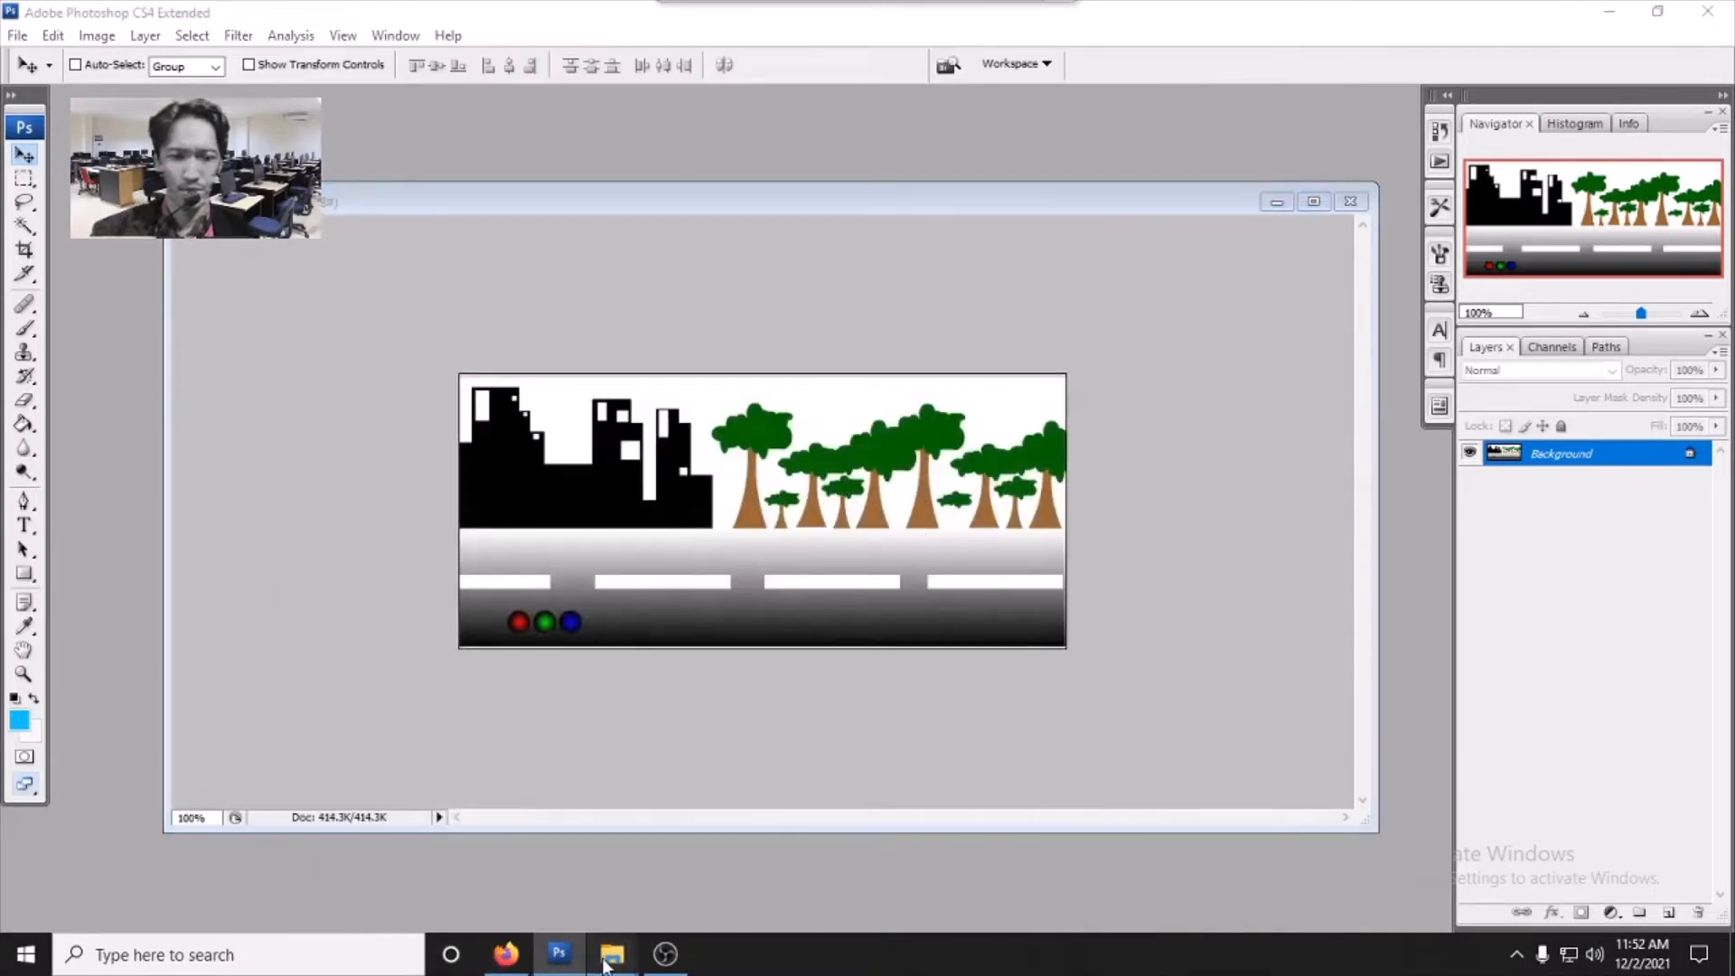
- Open the dg folder and drag the aaa red car image into Photoshop
{"action": "mouse_move", "coordinate": [612, 953]}
{"action": "left_click", "coordinate": [544, 827]}
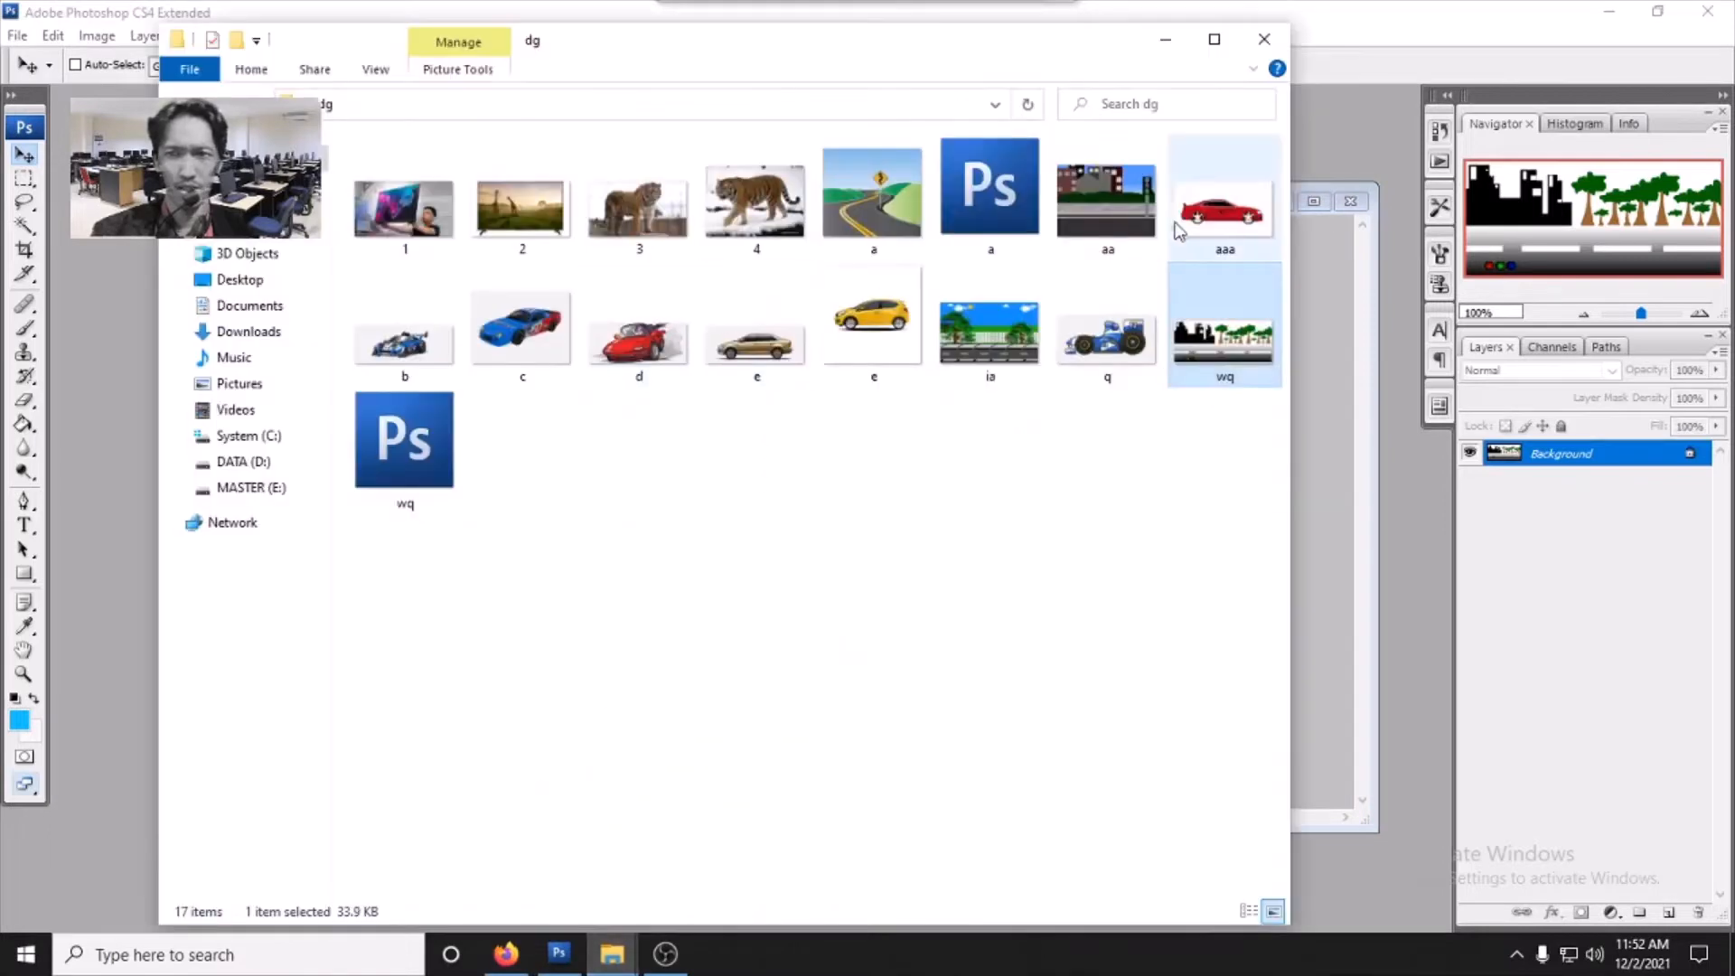
{"action": "left_click_drag", "start_coordinate": [1198, 203], "coordinate": [1320, 488]}
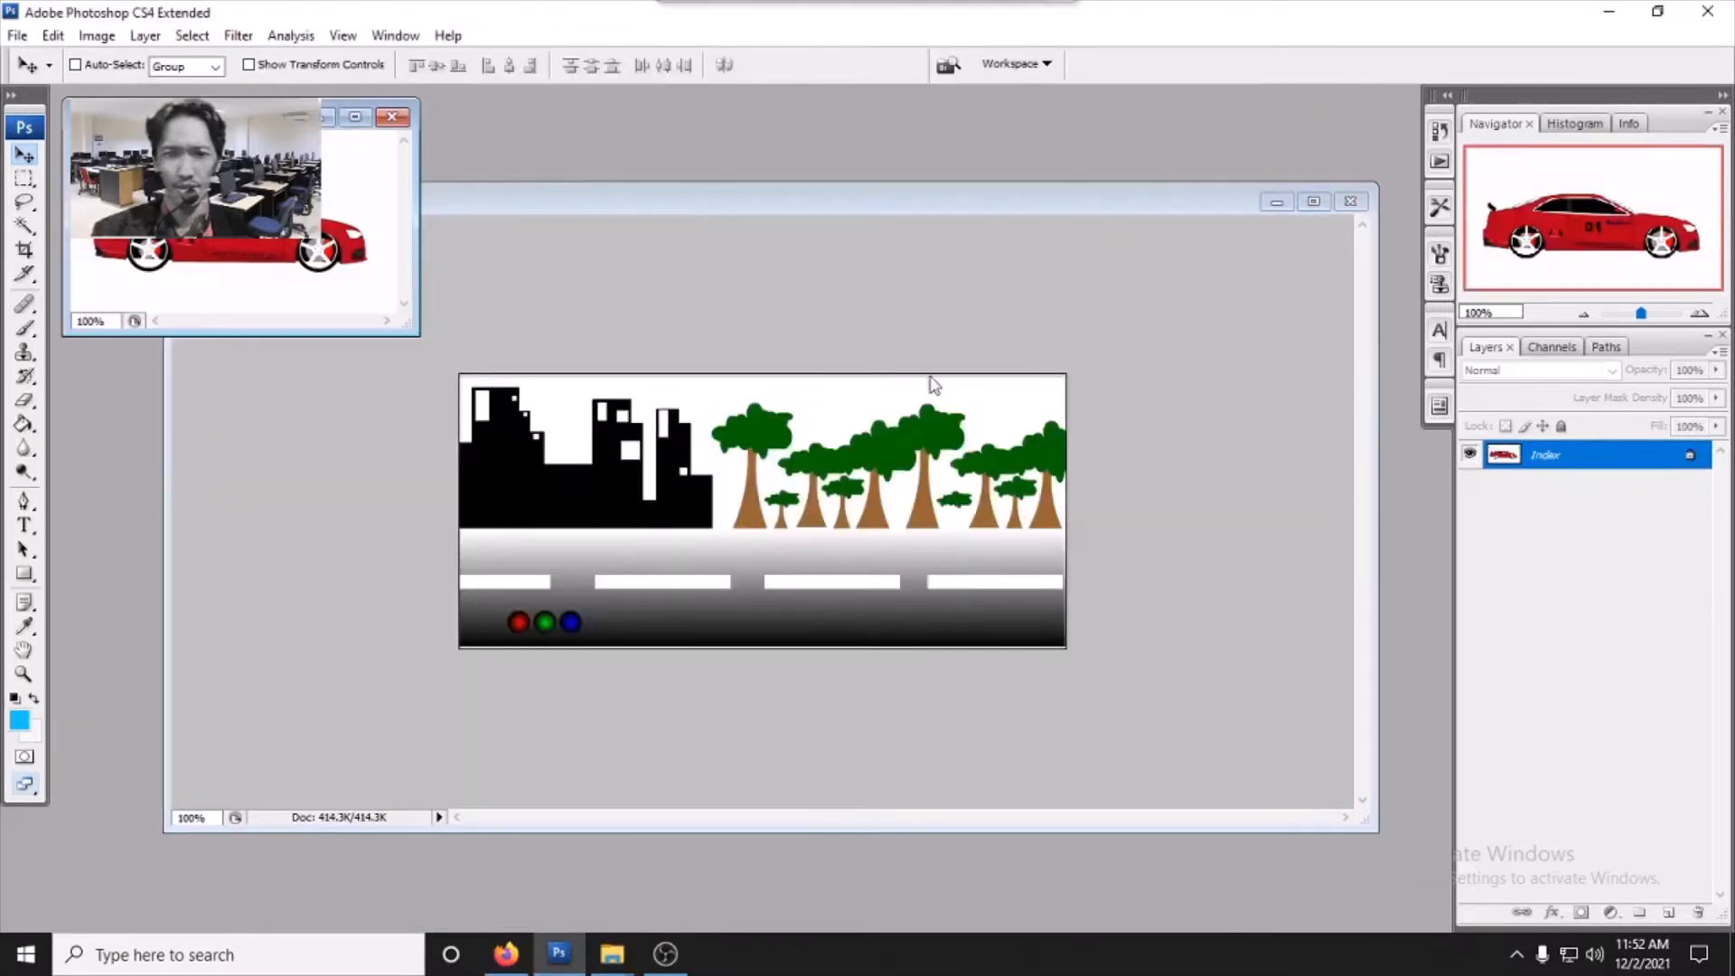
- Arrange the aaa.png and wq.jpg windows together and try dragging the car onto the road scene
{"action": "left_click_drag", "start_coordinate": [254, 99], "coordinate": [619, 204]}
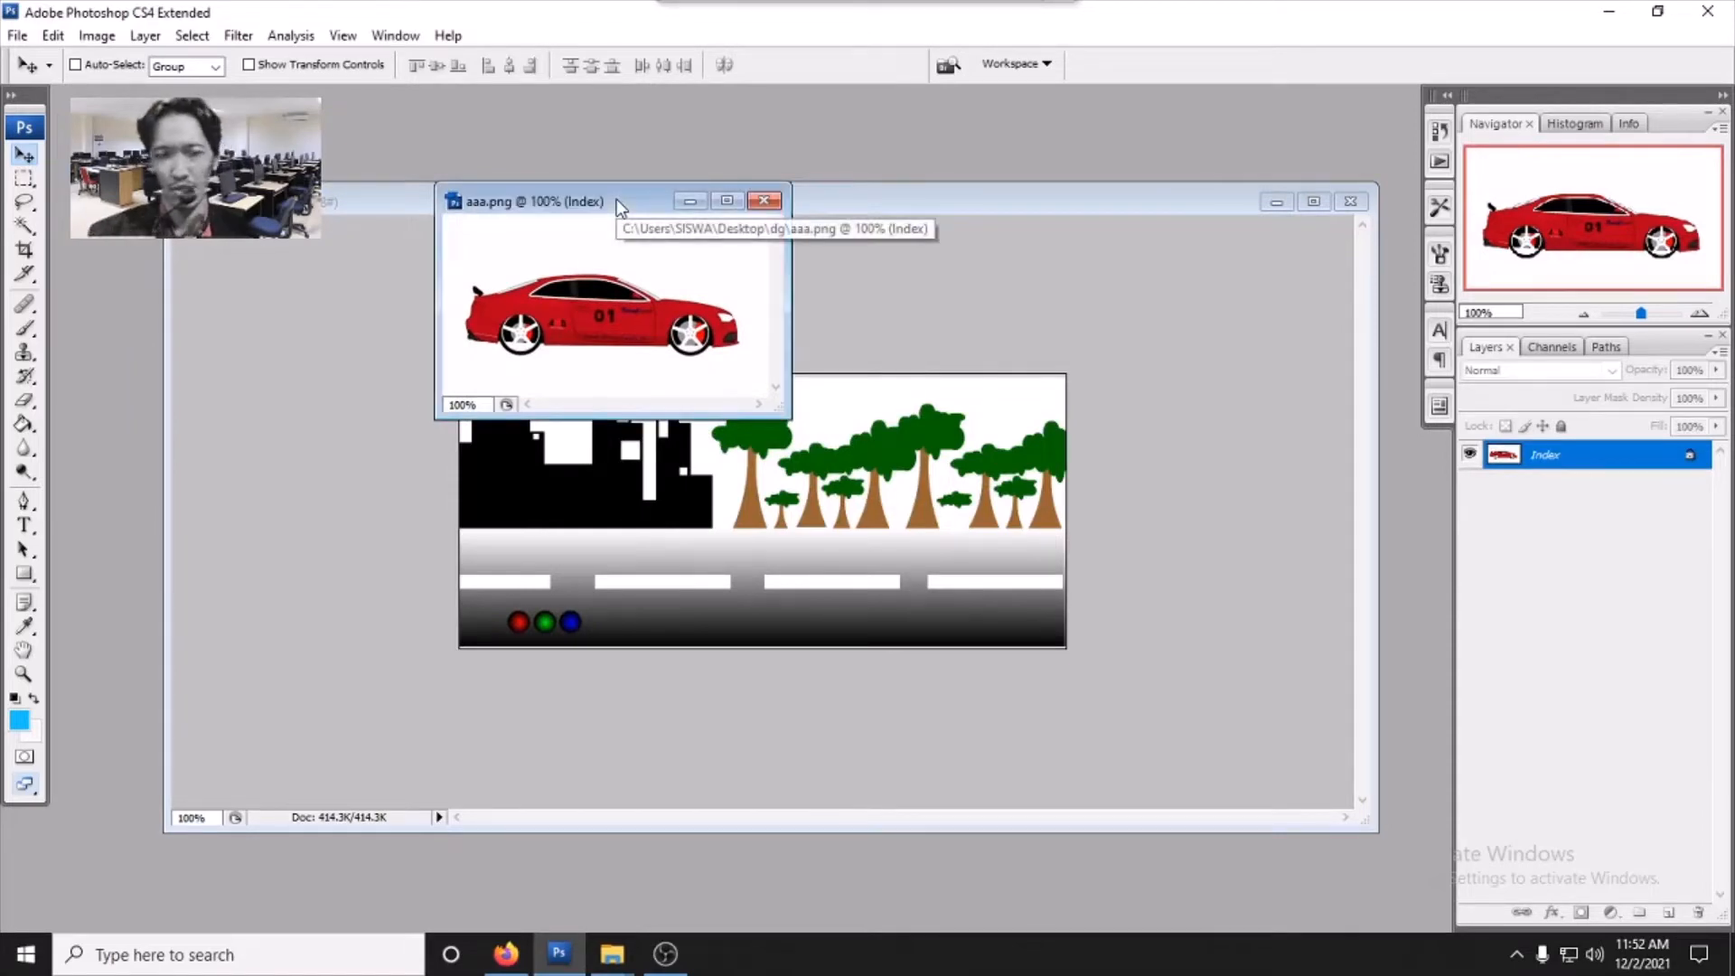
{"action": "left_click", "coordinate": [724, 514]}
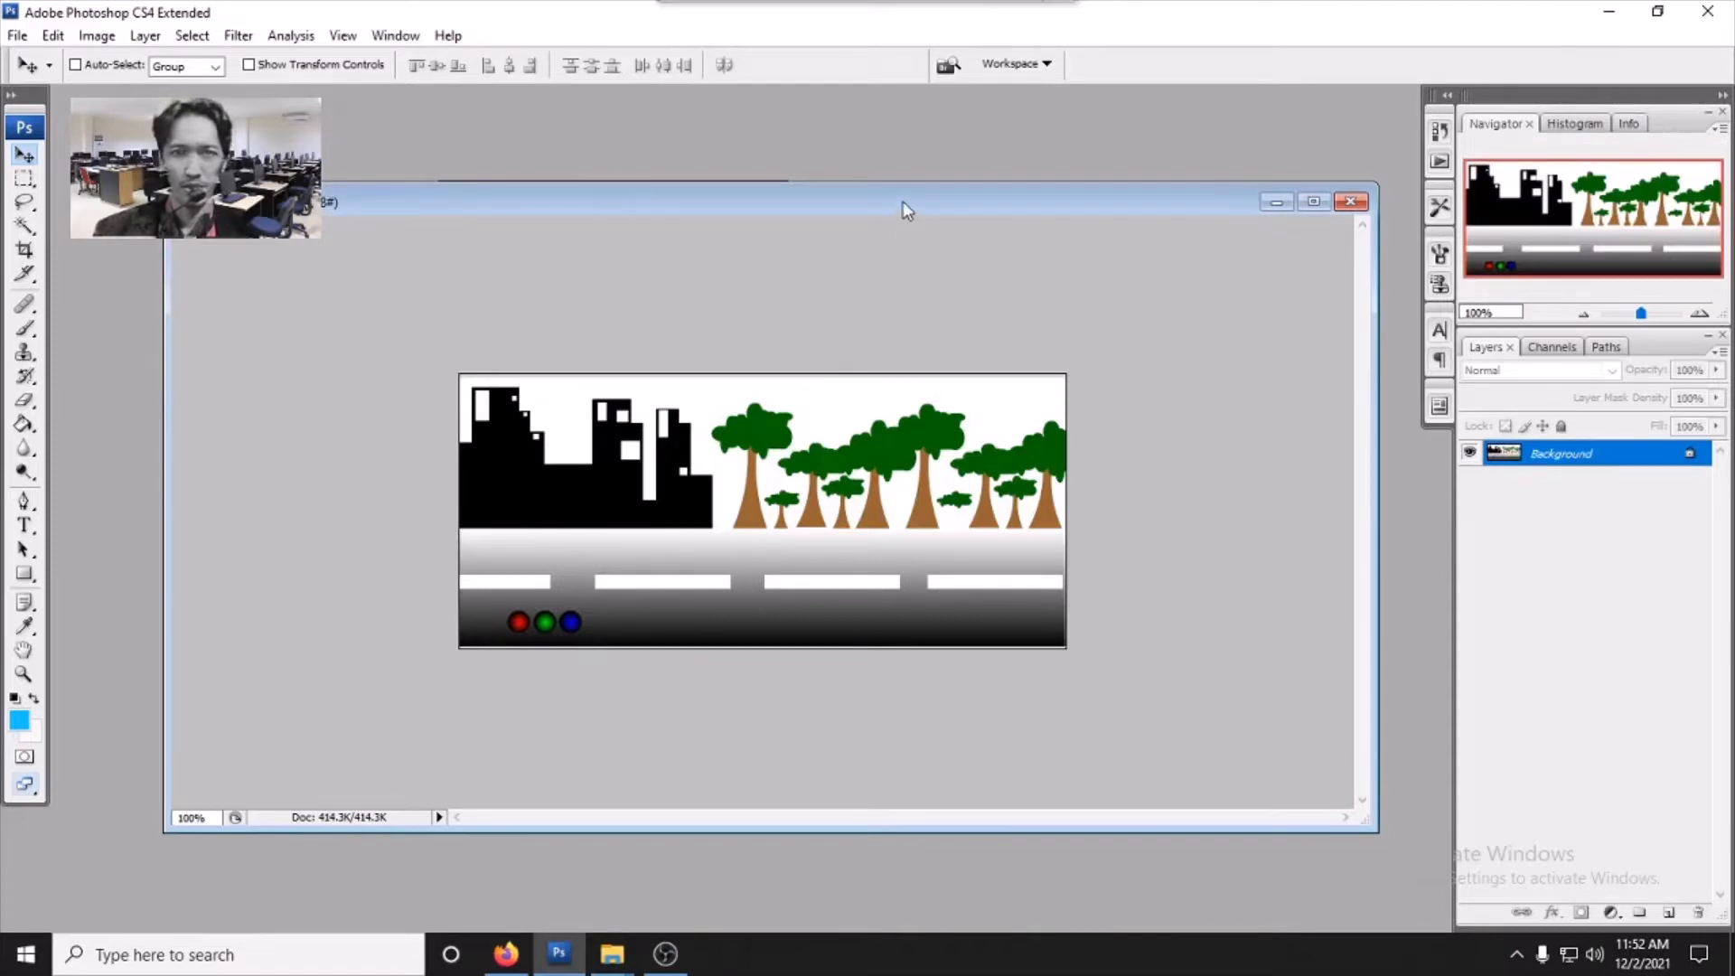
{"action": "left_click_drag", "start_coordinate": [907, 210], "coordinate": [906, 250]}
{"action": "left_click", "coordinate": [594, 200]}
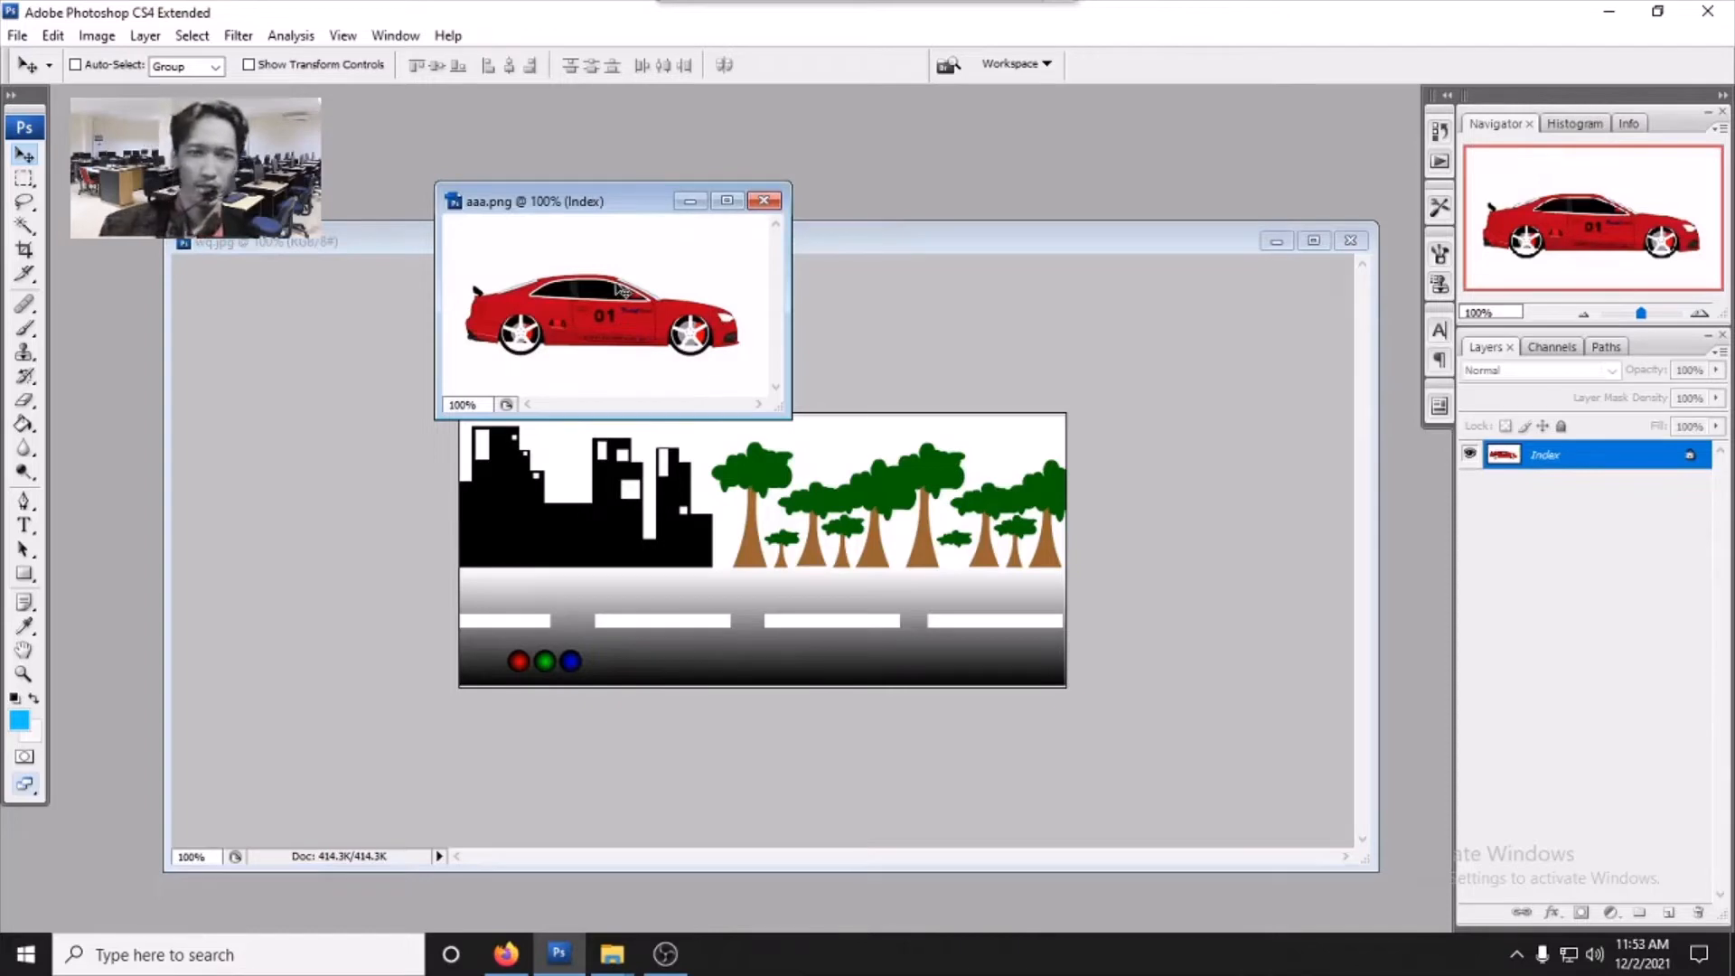
{"action": "left_click_drag", "start_coordinate": [617, 284], "coordinate": [872, 511]}
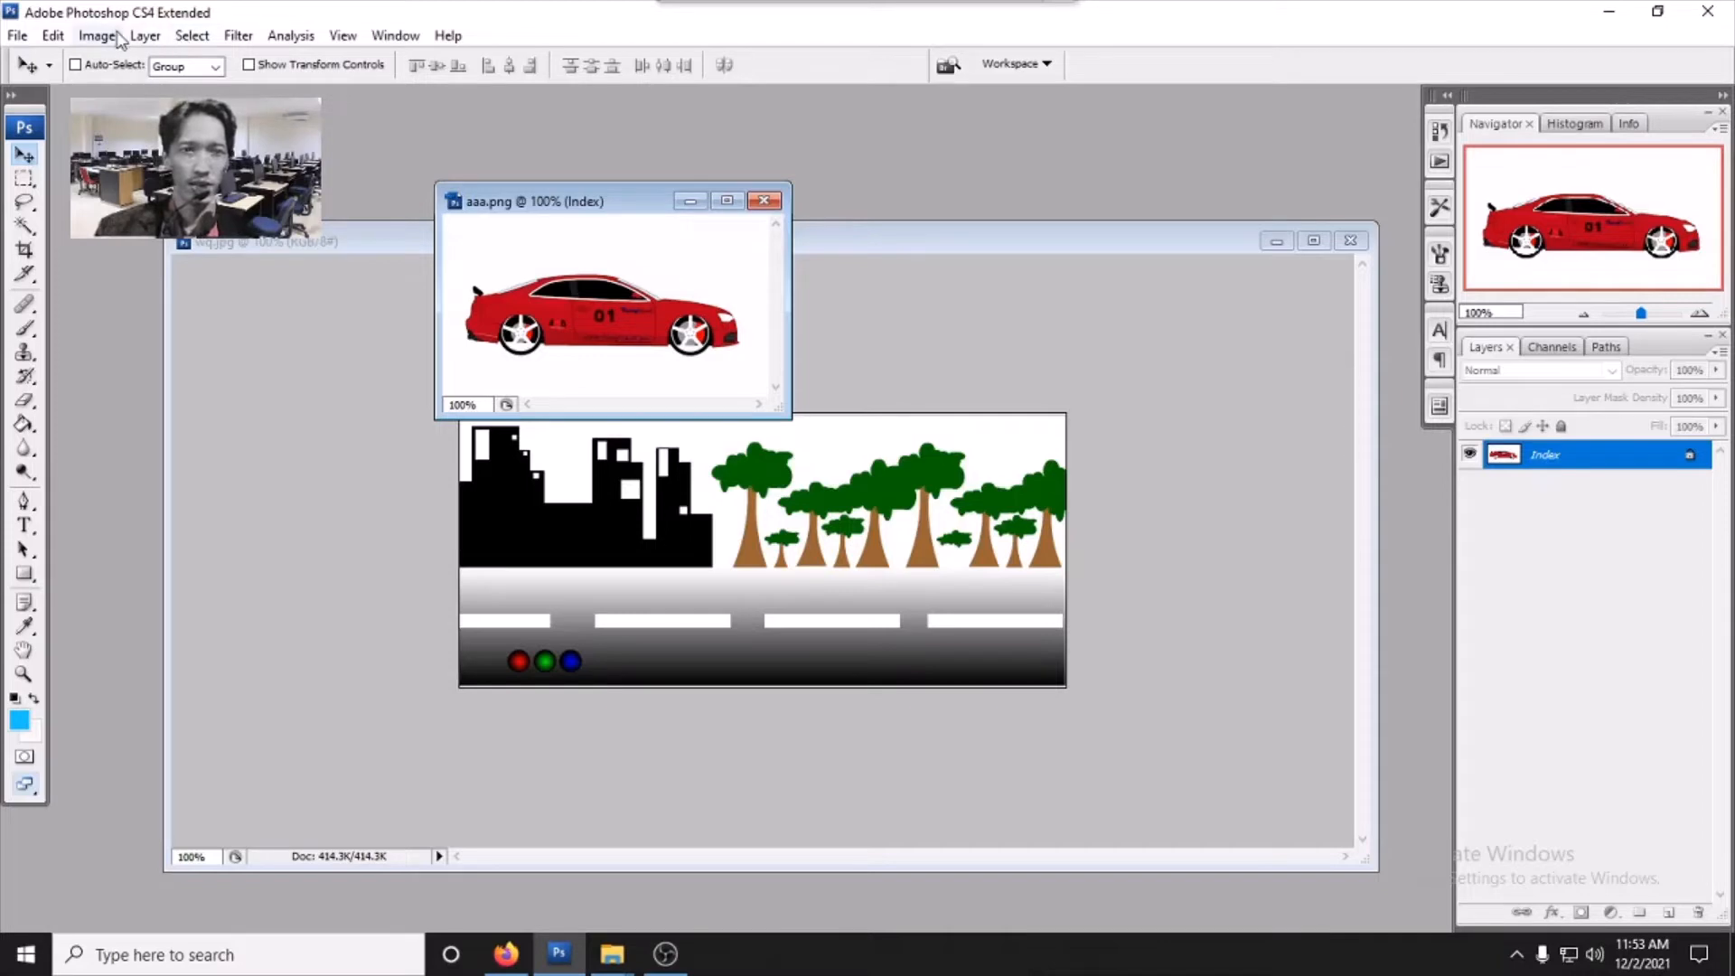
- Convert the aaa.png car image to RGB Color mode
{"action": "left_click", "coordinate": [97, 36]}
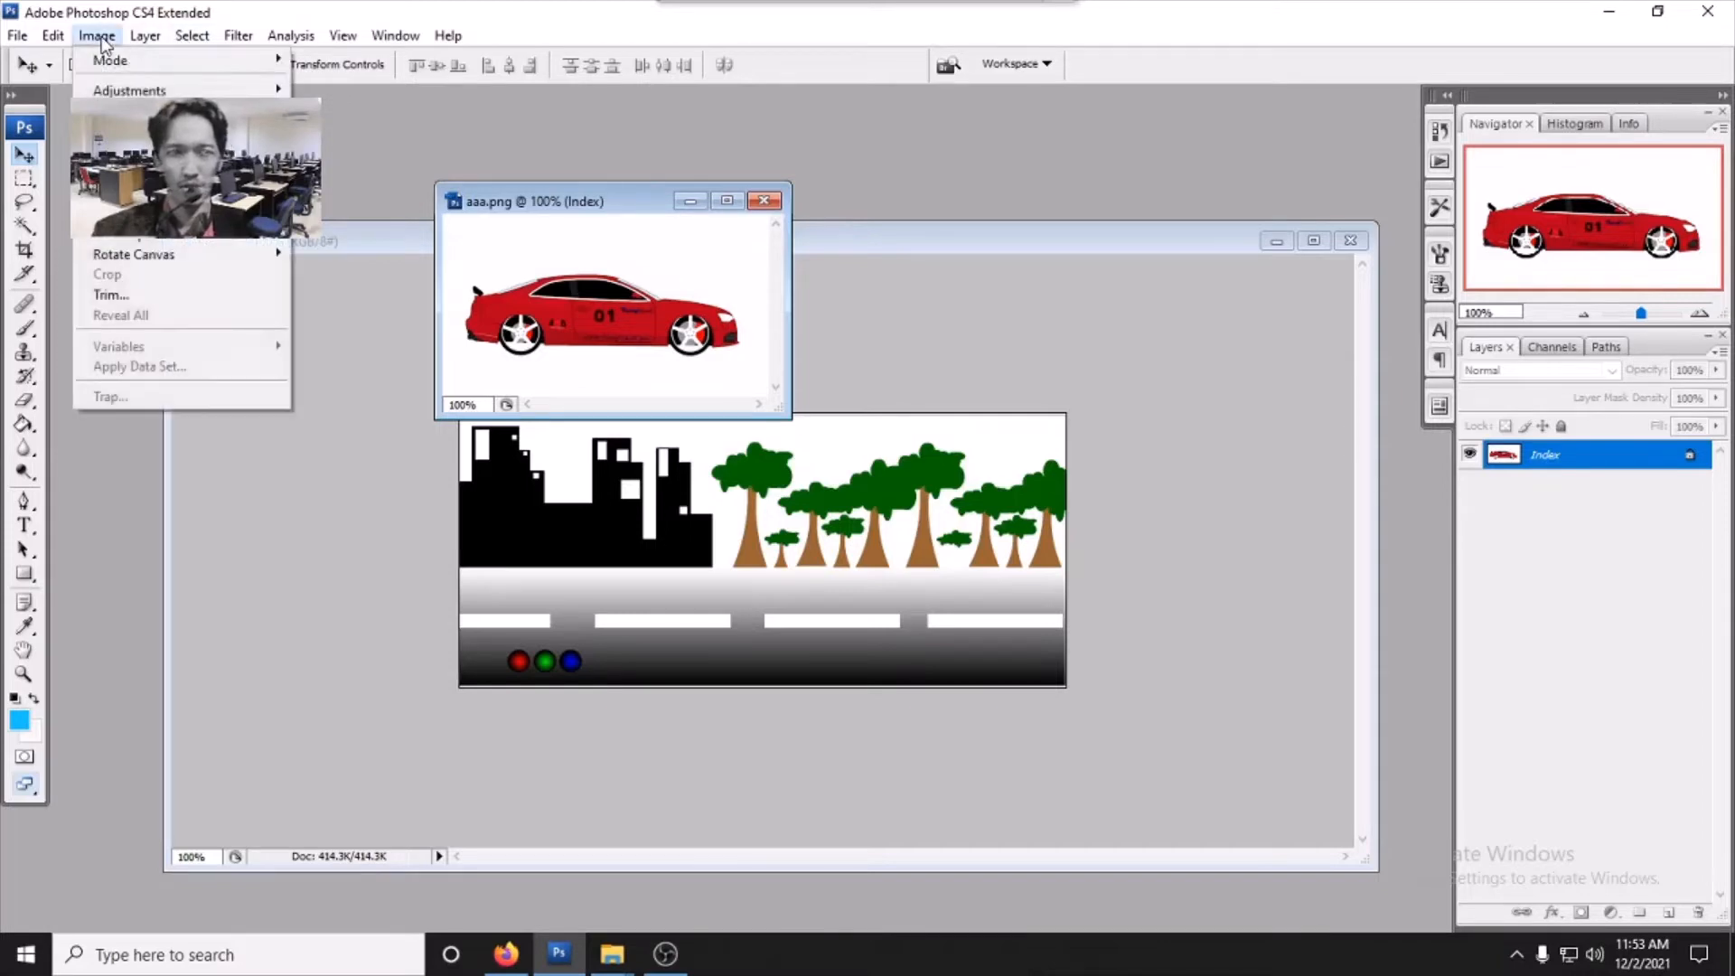
{"action": "mouse_move", "coordinate": [135, 69]}
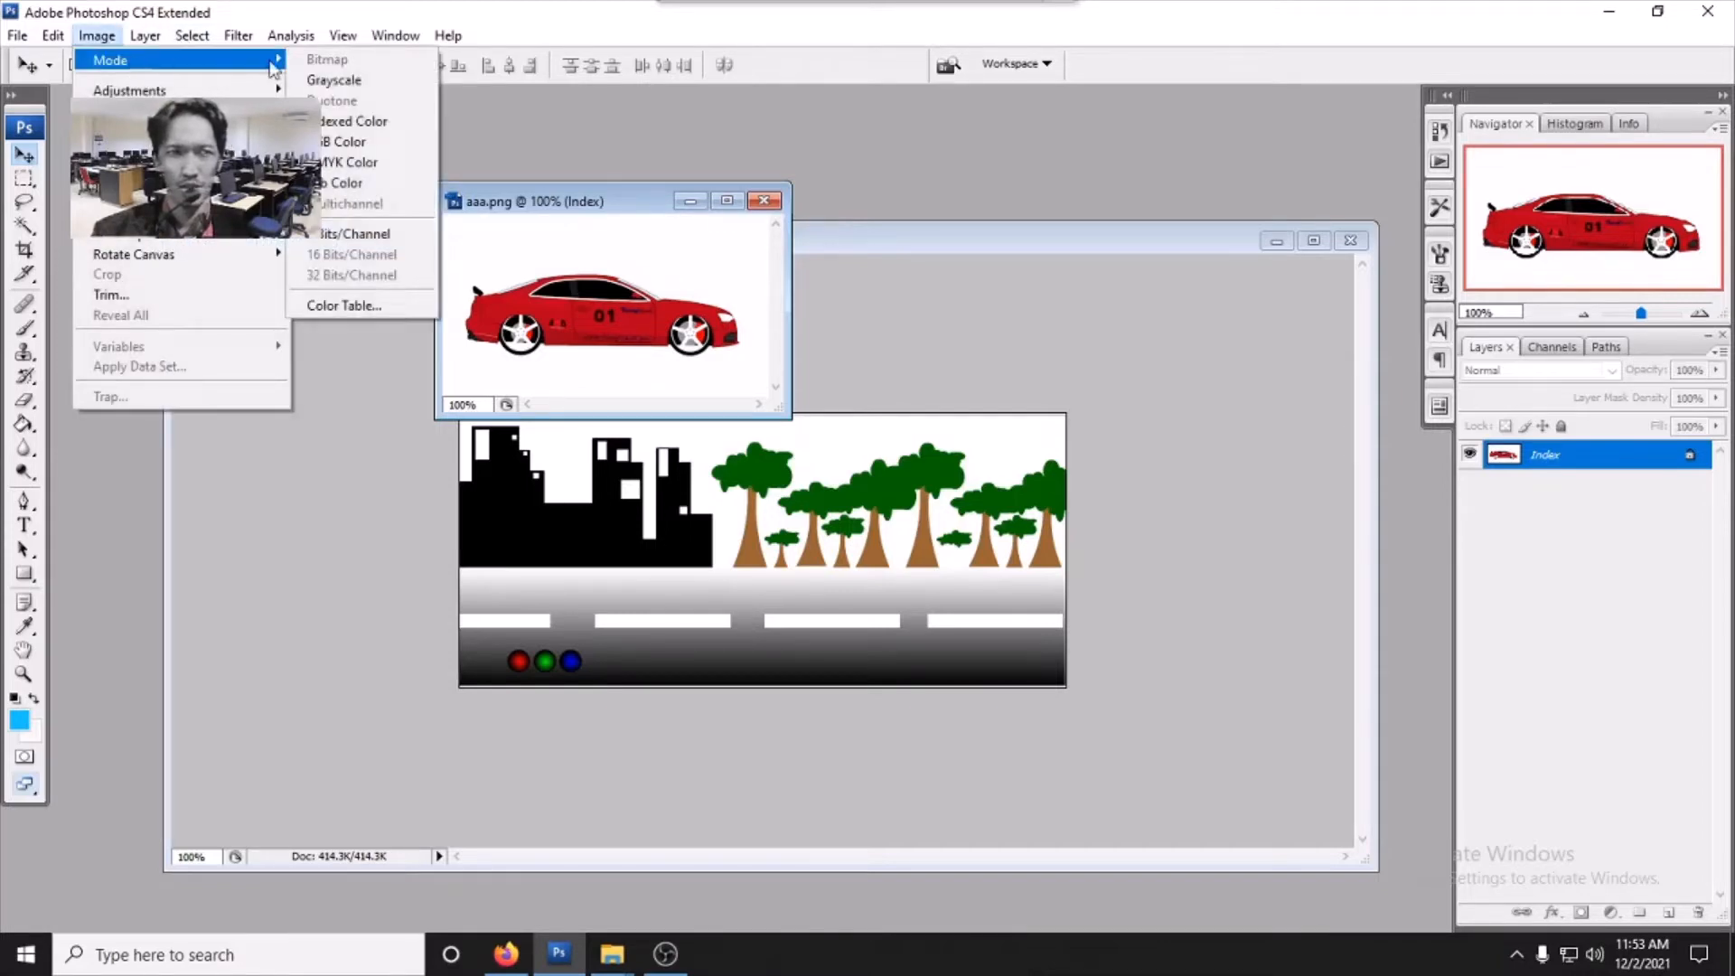
{"action": "left_click", "coordinate": [347, 143]}
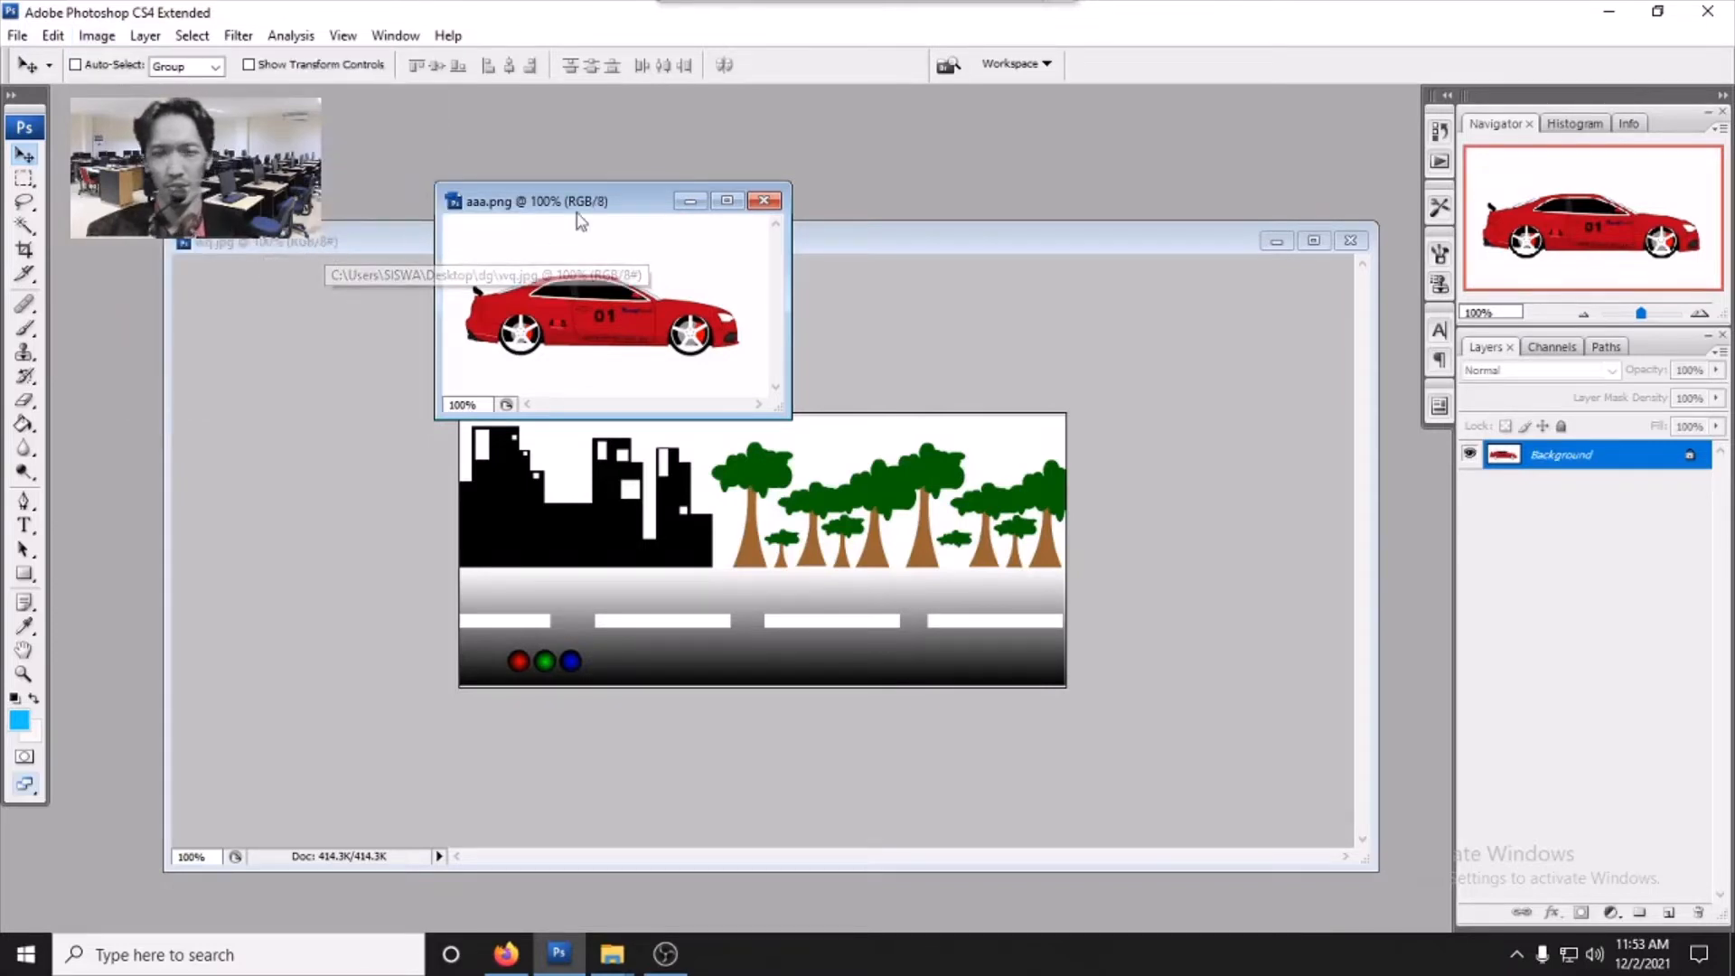
- Drag the red car from aaa.png onto the wq.jpg road scene as a new layer
{"action": "left_click_drag", "start_coordinate": [593, 199], "coordinate": [388, 145]}
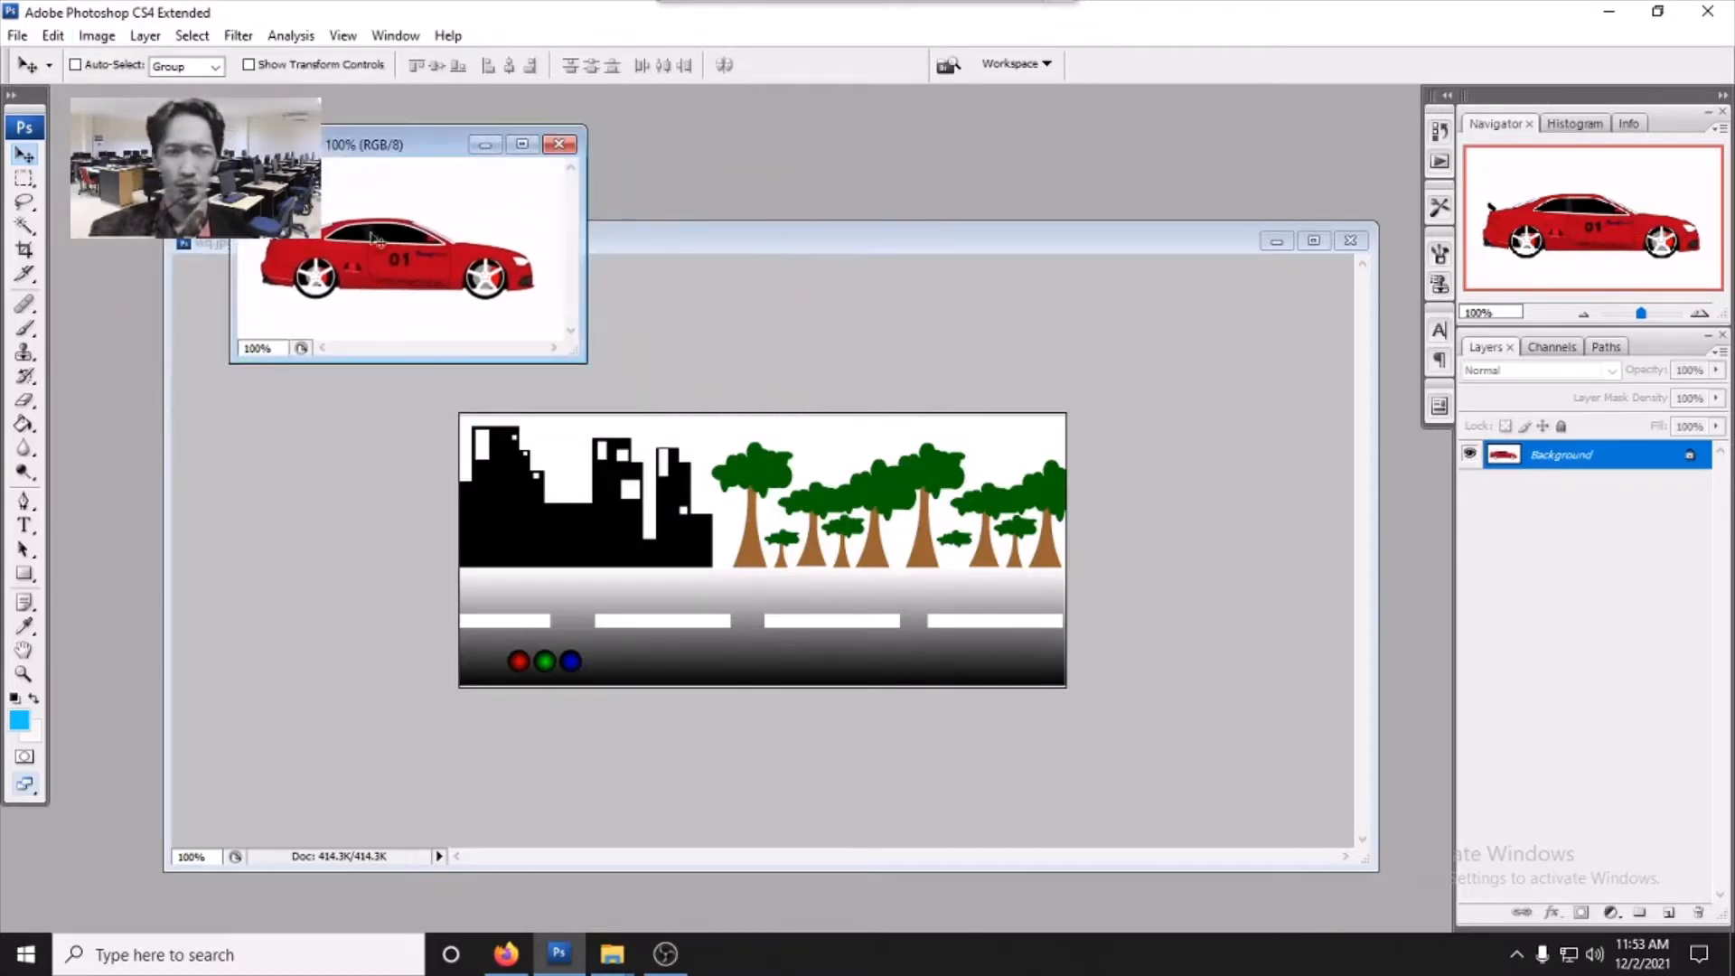
{"action": "left_click_drag", "start_coordinate": [371, 244], "coordinate": [814, 569]}
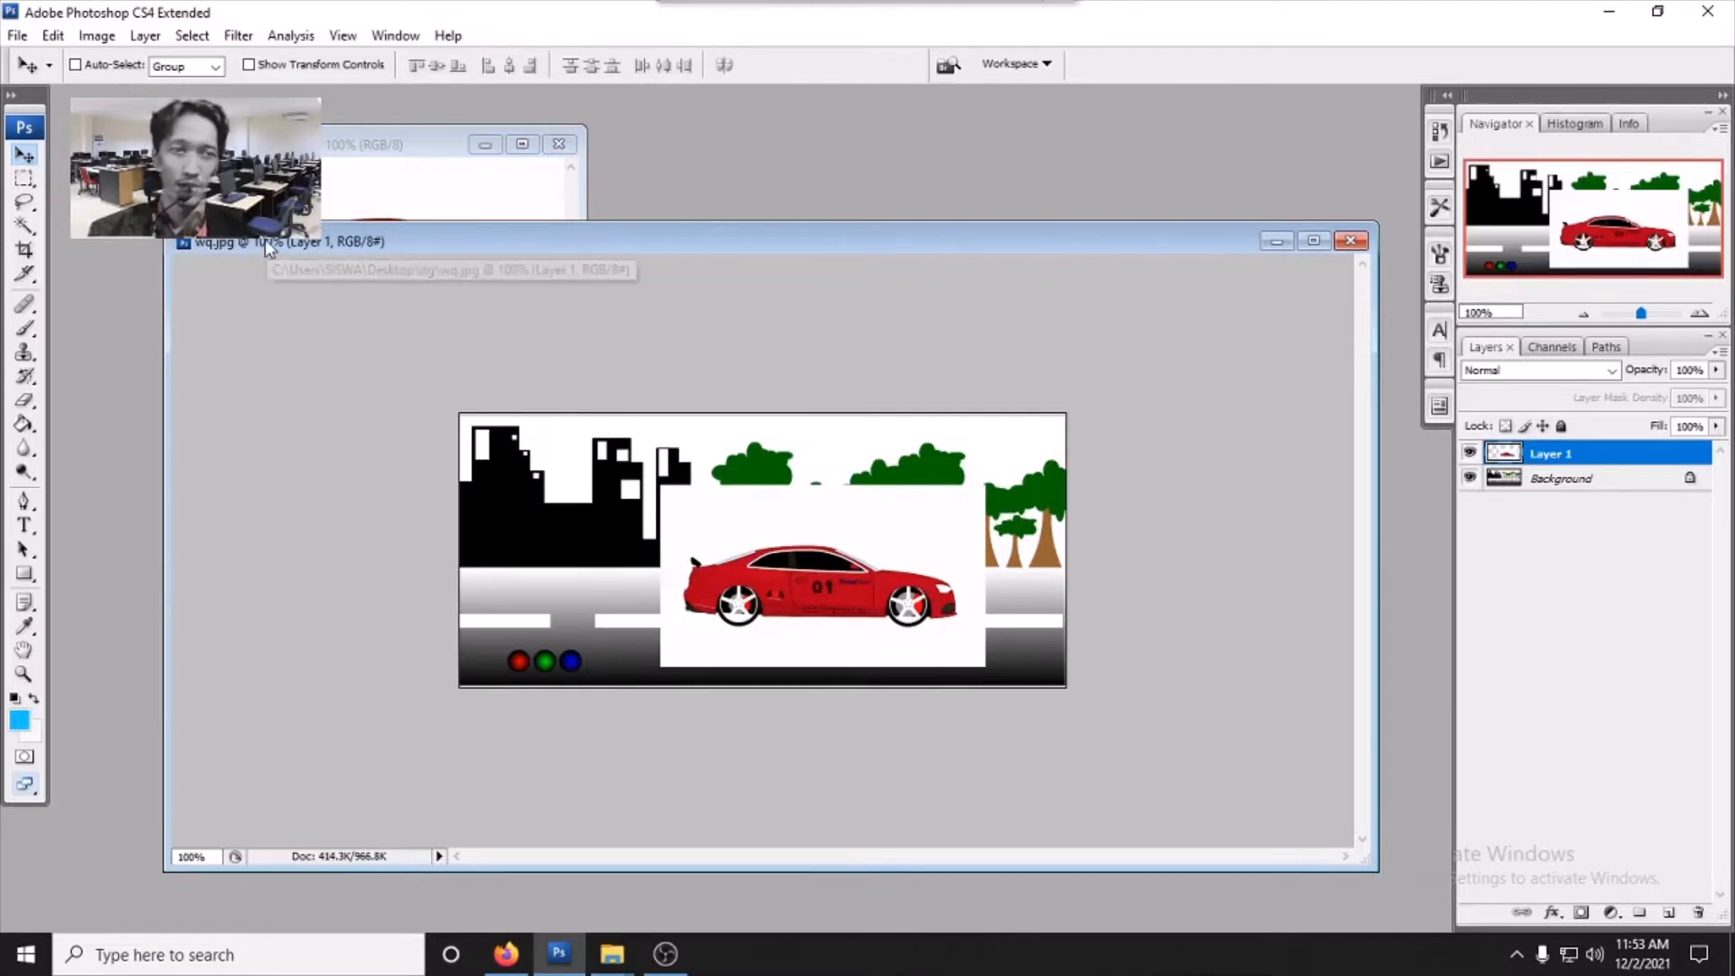
{"action": "mouse_move", "coordinate": [840, 604]}
{"action": "left_mouse_down"}
{"action": "mouse_move", "coordinate": [718, 495]}
{"action": "mouse_move", "coordinate": [836, 592]}
{"action": "left_mouse_up"}
- Maximize the wq.jpg window and move the car layer further left along the road
{"action": "left_click", "coordinate": [1313, 241]}
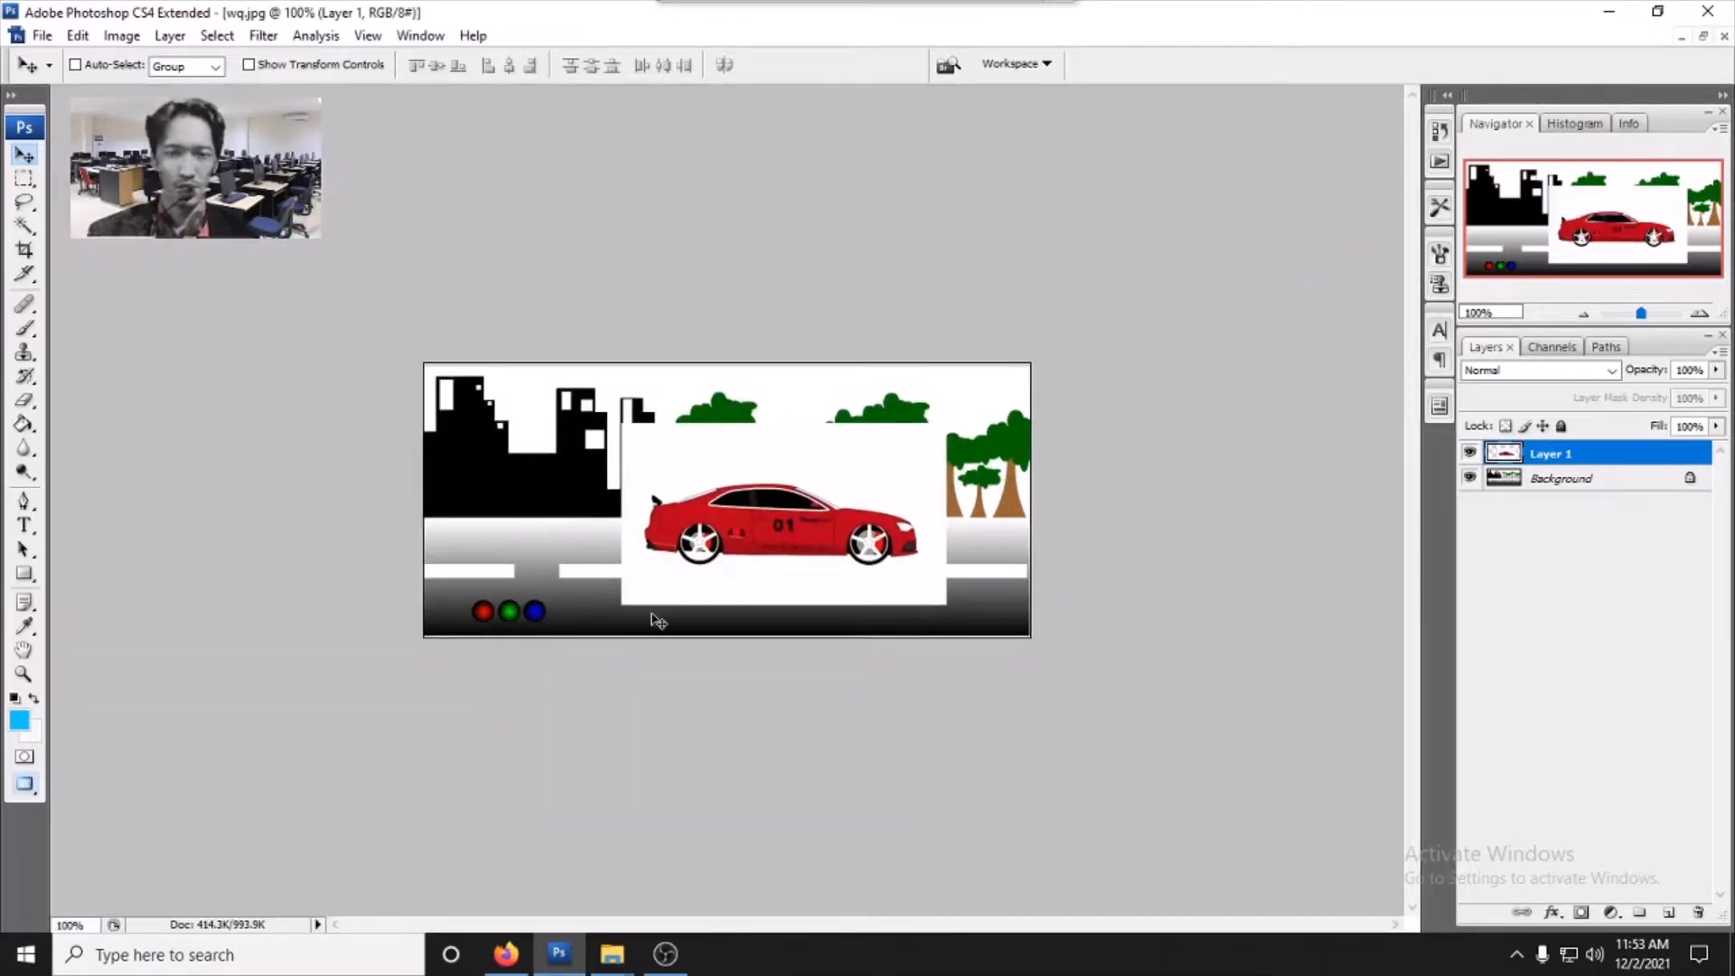
{"action": "scroll", "coordinate": [652, 614], "scroll_direction": "up", "scroll_amount": 6}
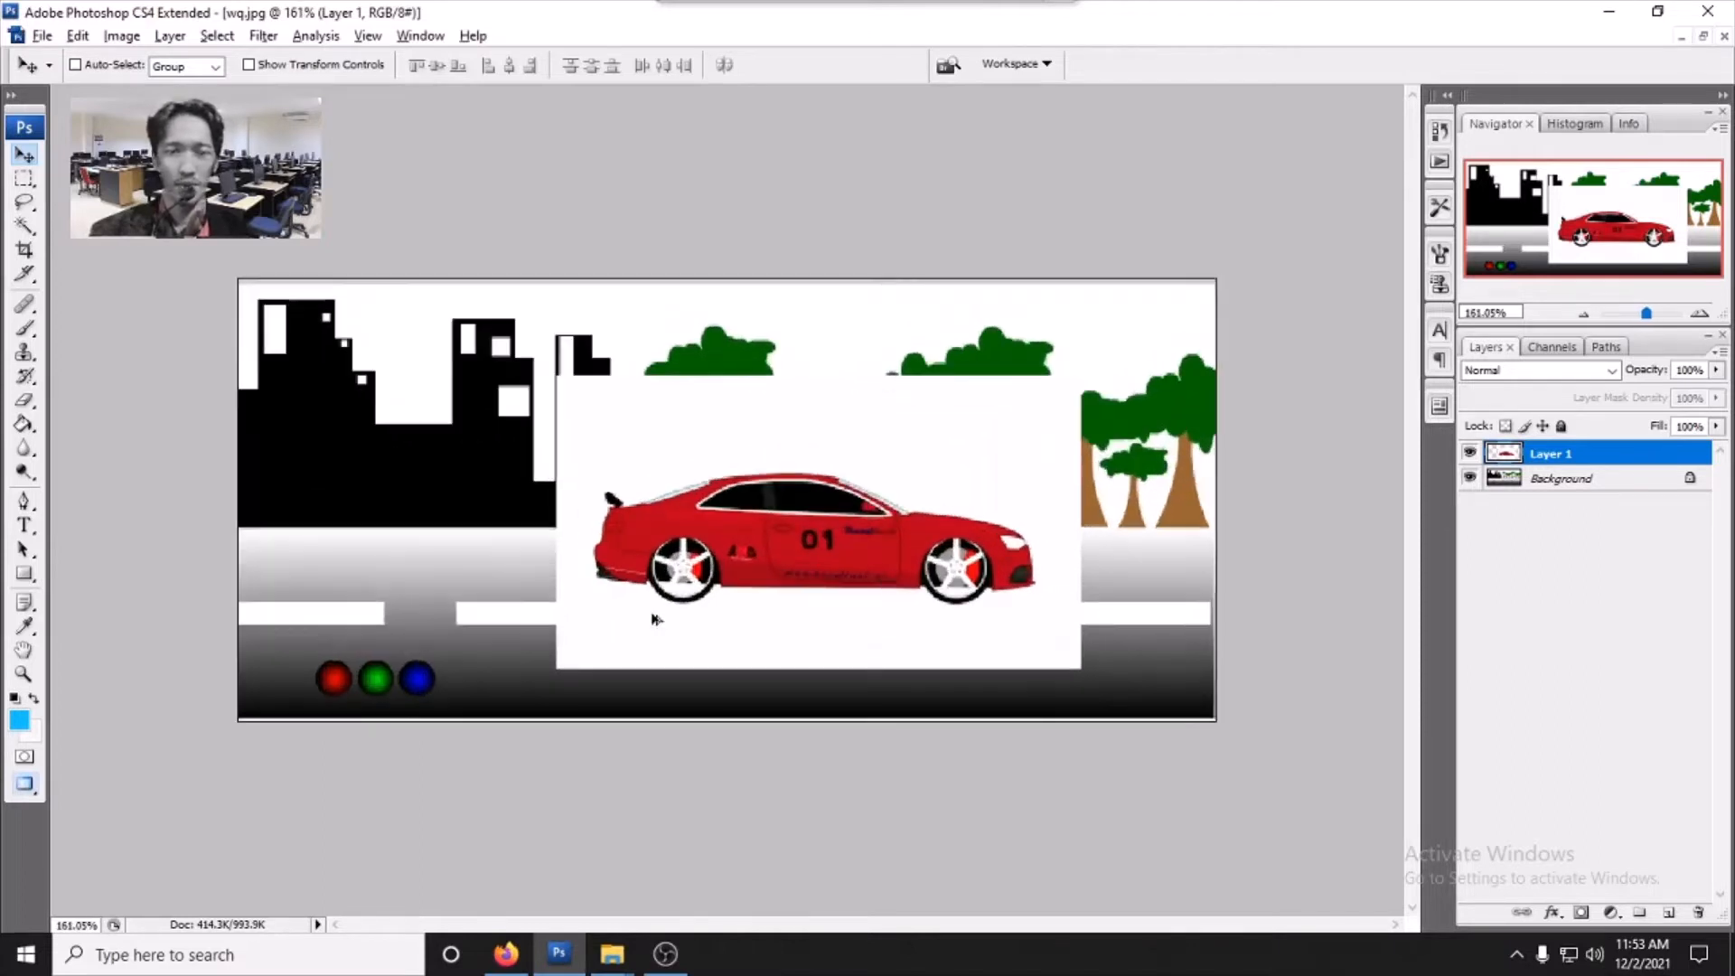
{"action": "left_click_drag", "start_coordinate": [850, 531], "coordinate": [693, 493]}
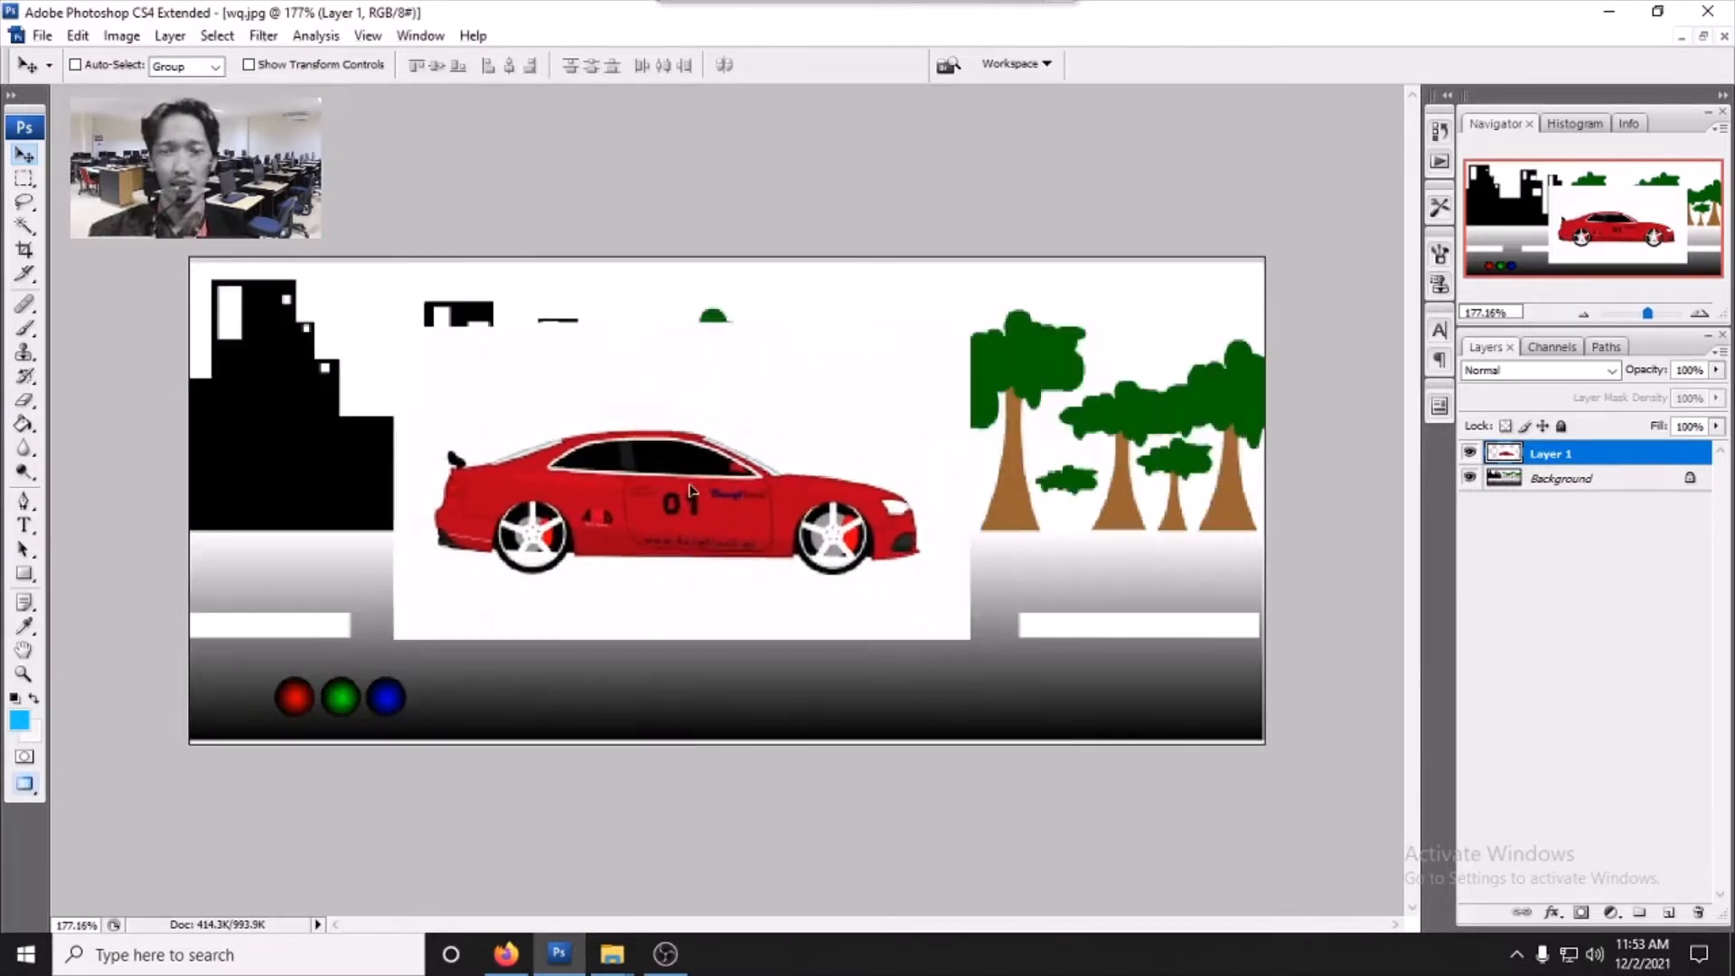
- Check the car layer by switching between layers and toggling its visibility off and on
{"action": "left_click", "coordinate": [1558, 483]}
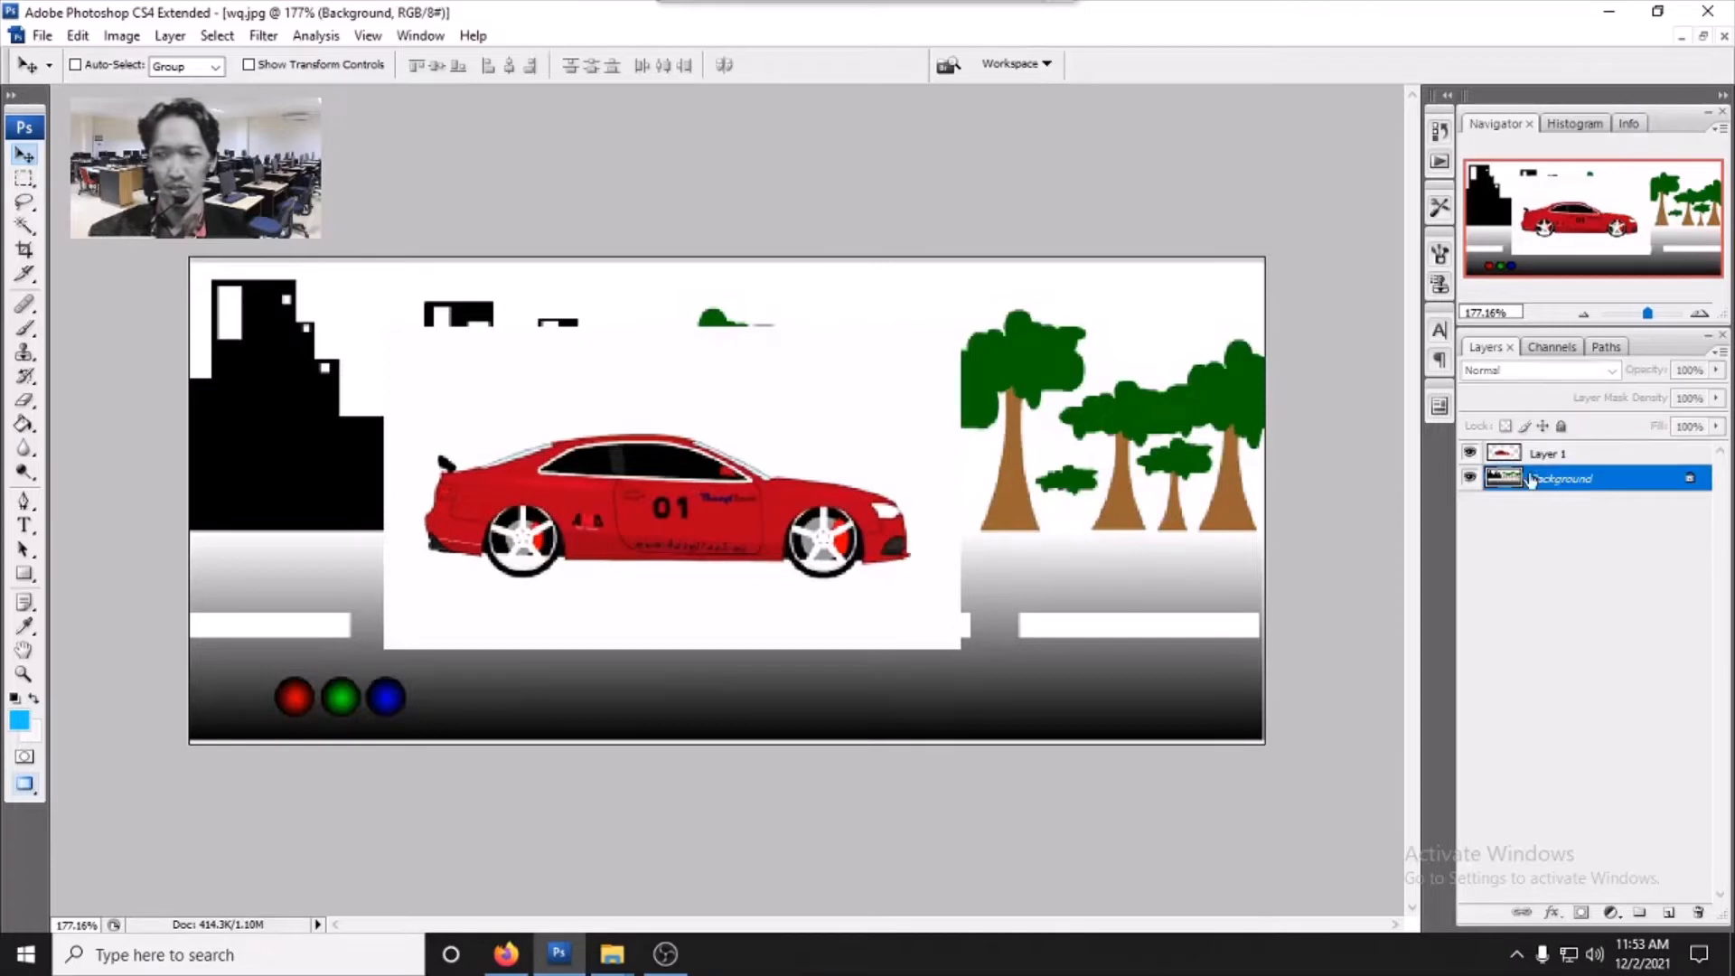
{"action": "left_click", "coordinate": [1549, 457]}
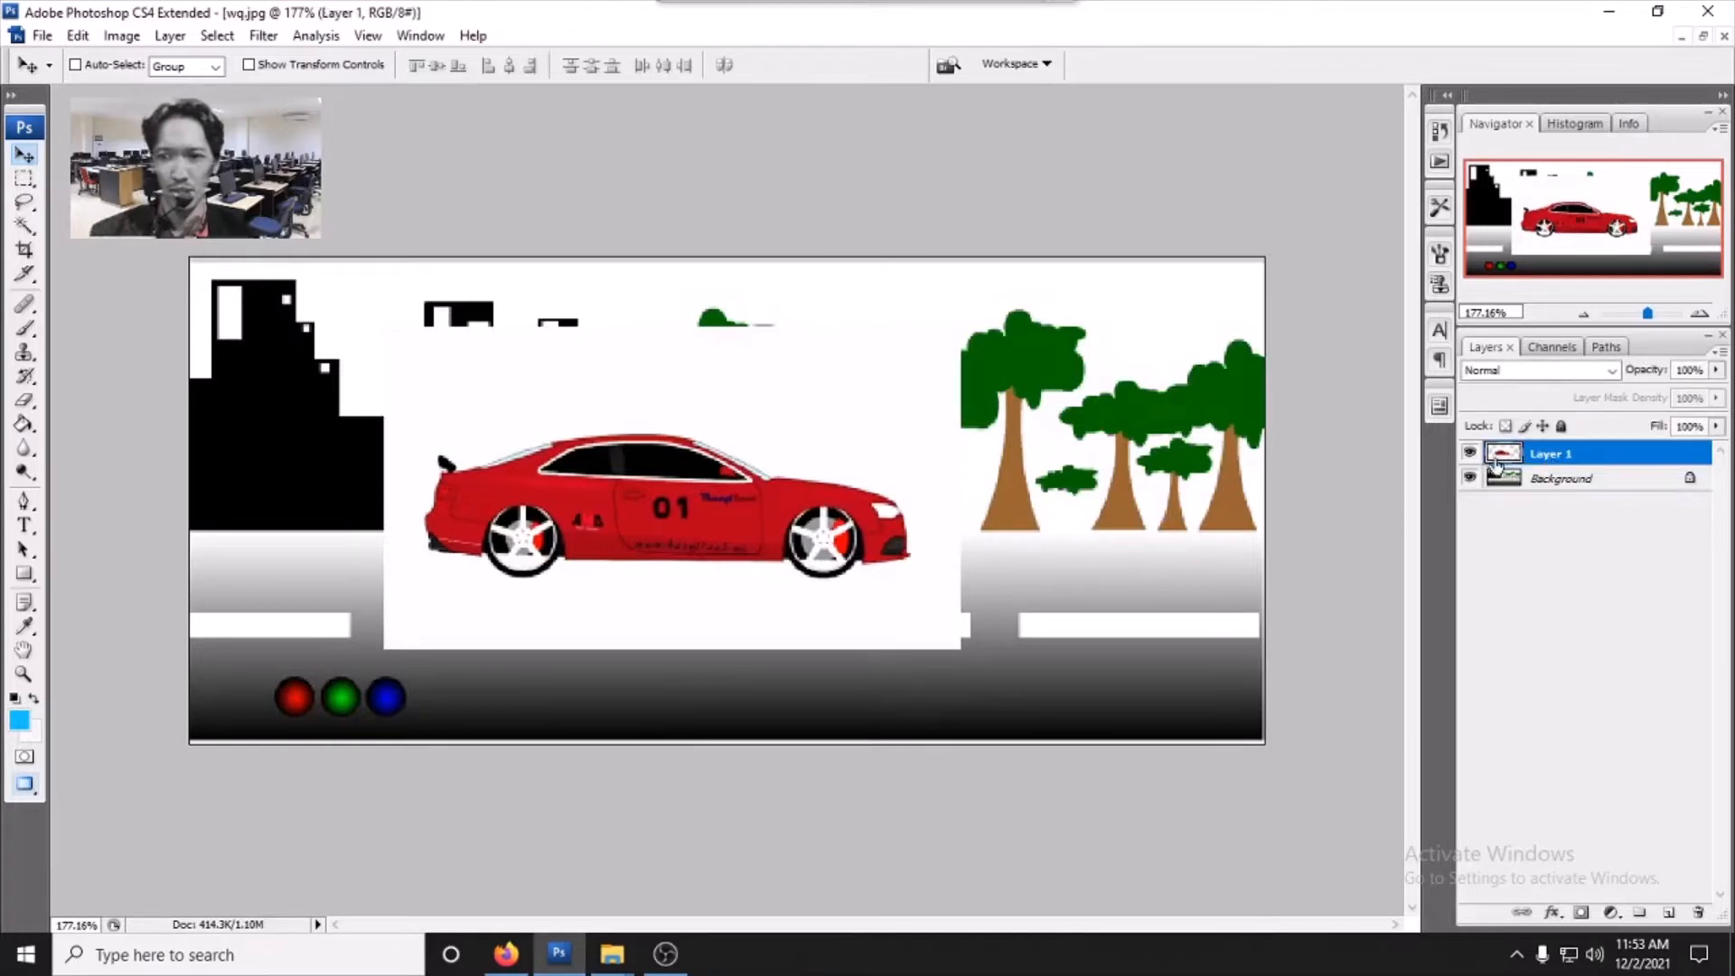
{"action": "left_click", "coordinate": [1469, 452]}
{"action": "left_click", "coordinate": [1470, 452]}
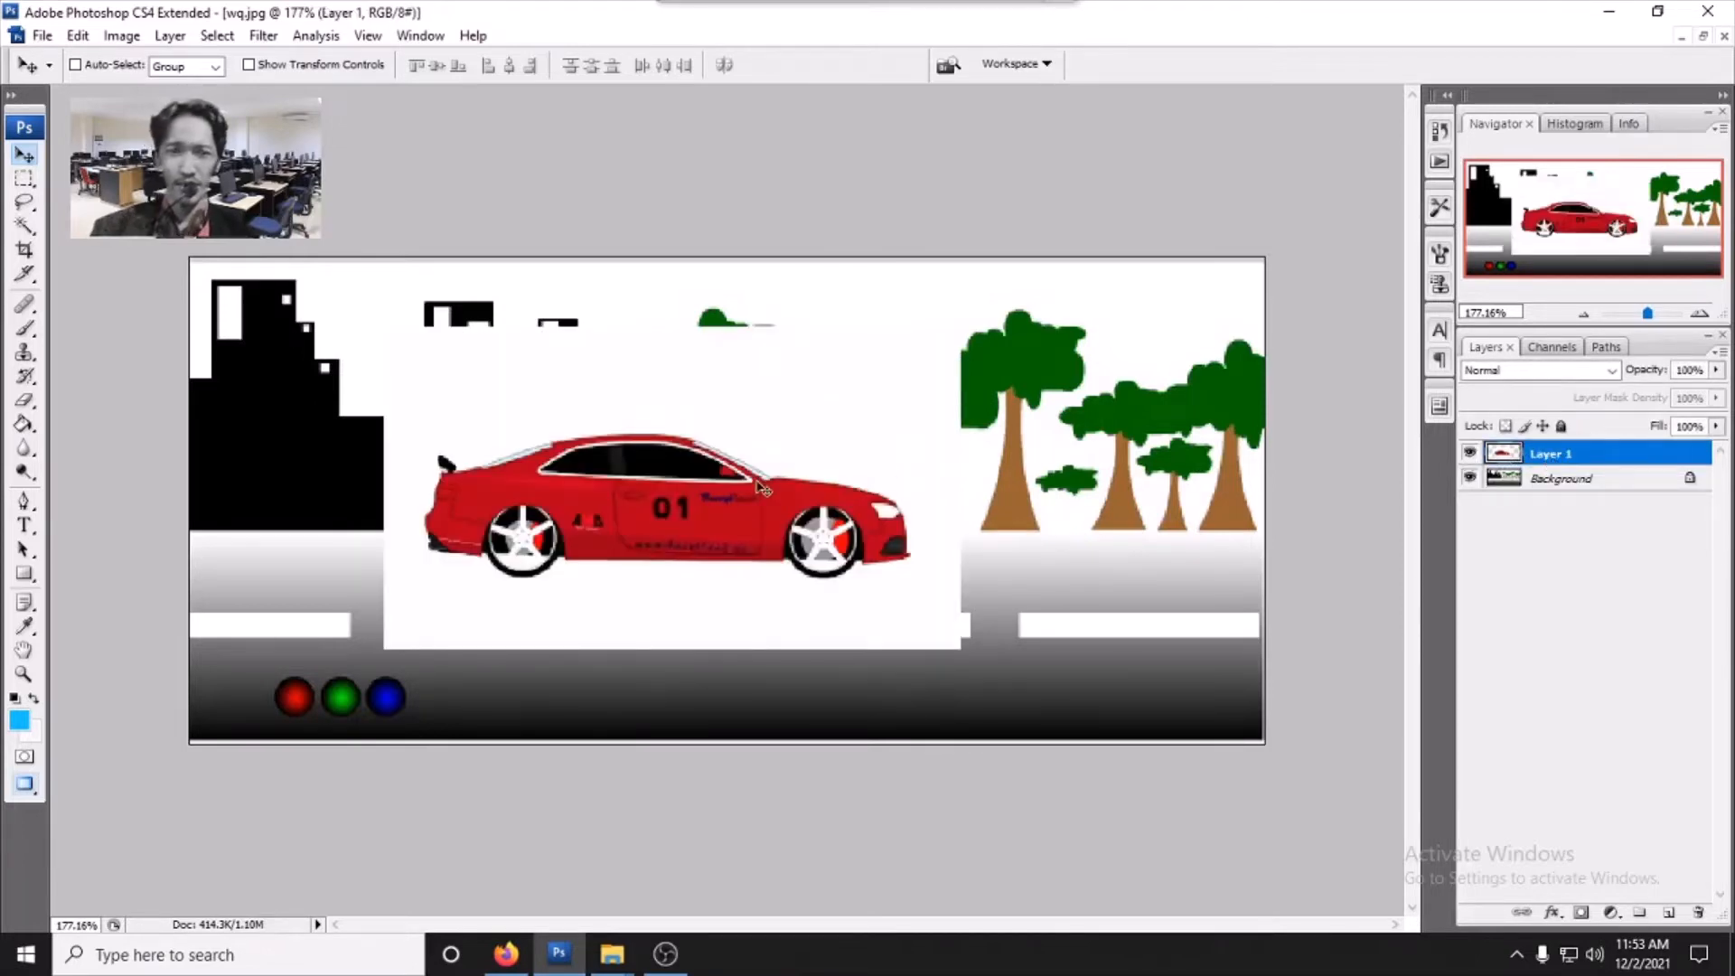
- Move the car layer toward the road's centre and delete its white background with the Magic Wand tool
{"action": "left_click_drag", "start_coordinate": [639, 495], "coordinate": [839, 443]}
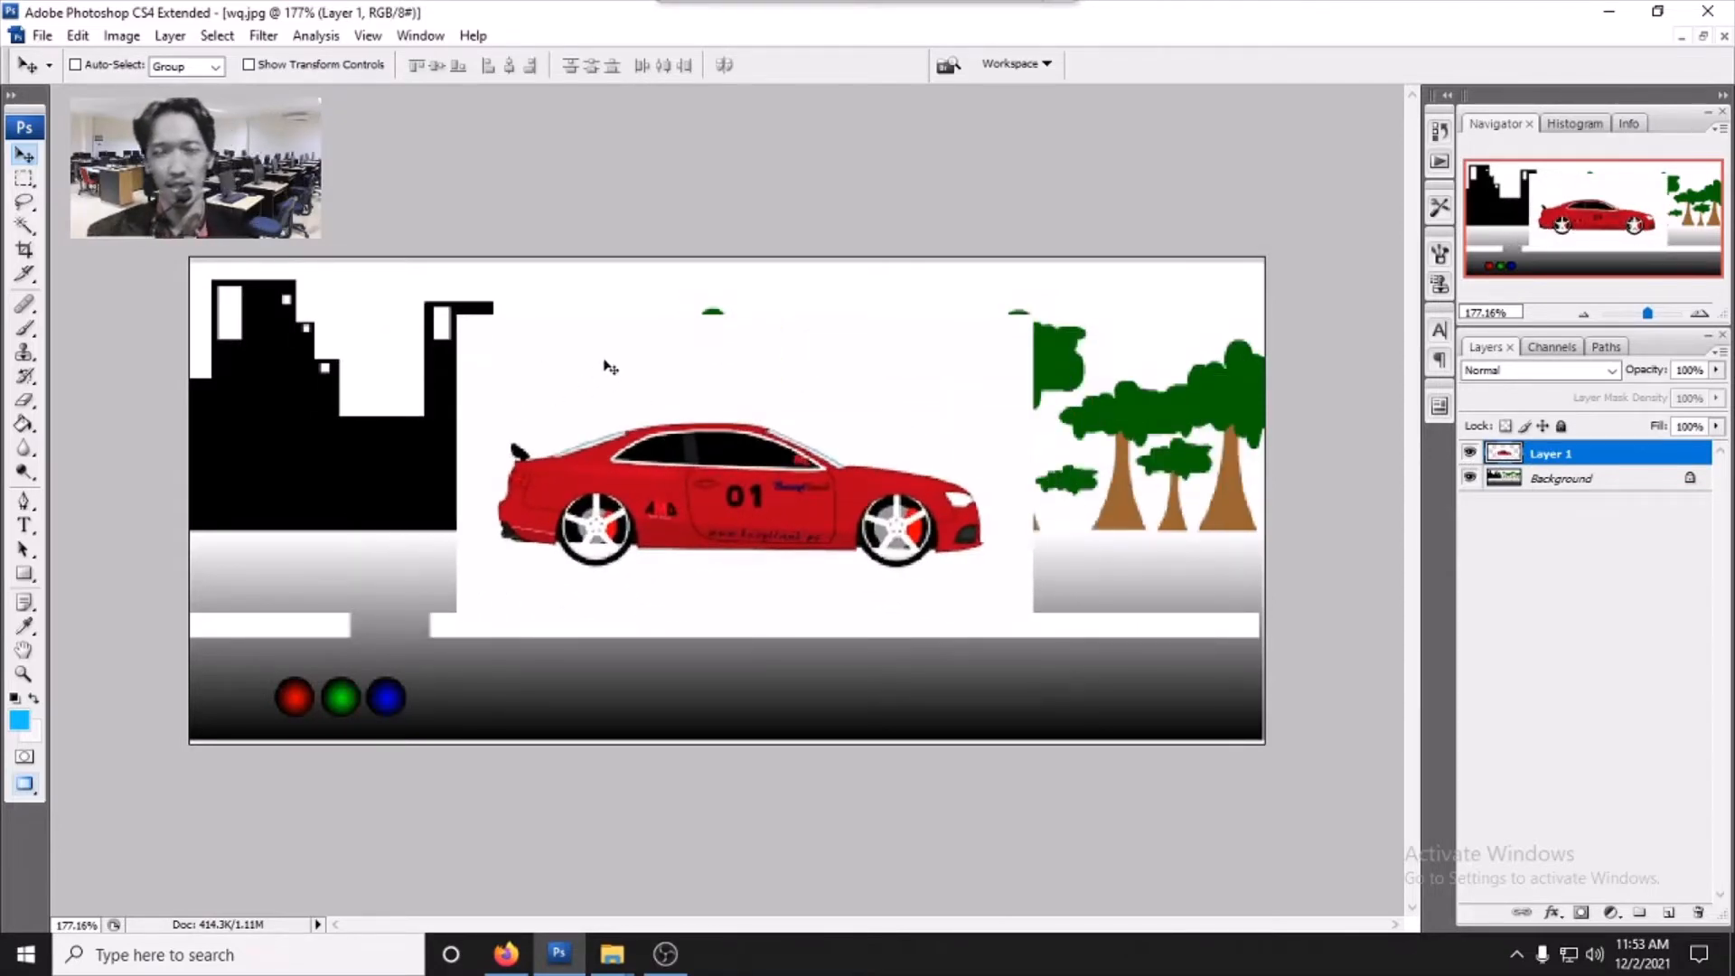
{"action": "left_click", "coordinate": [18, 232]}
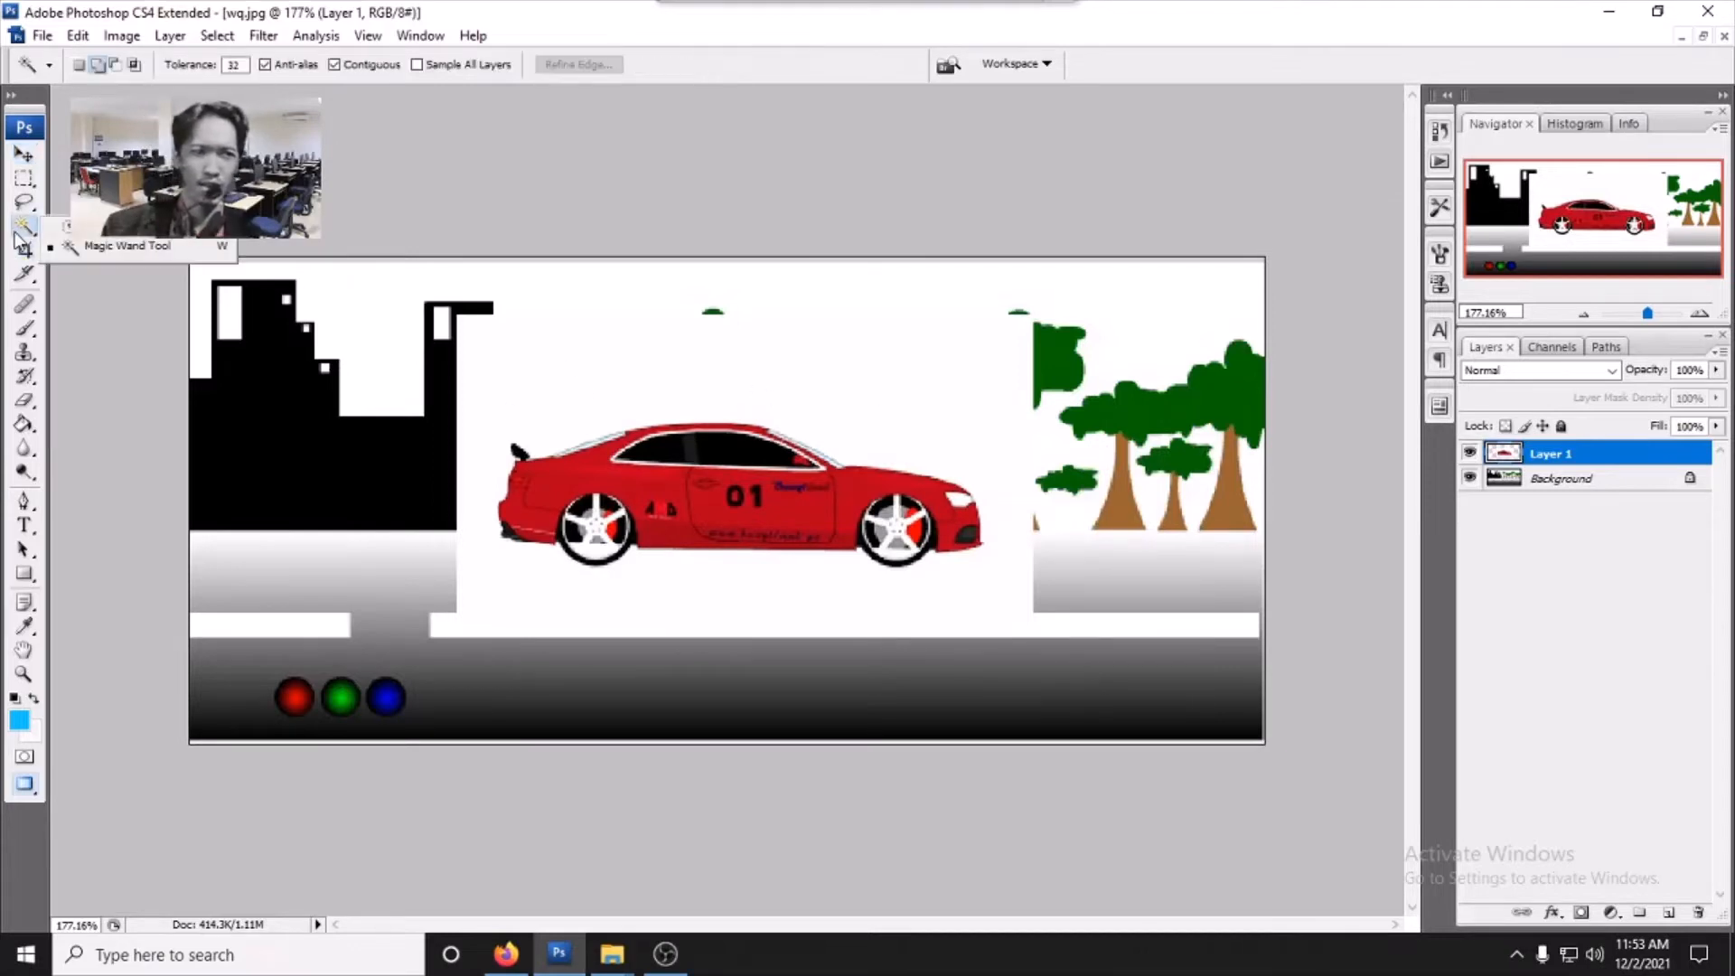
{"action": "left_click", "coordinate": [104, 253]}
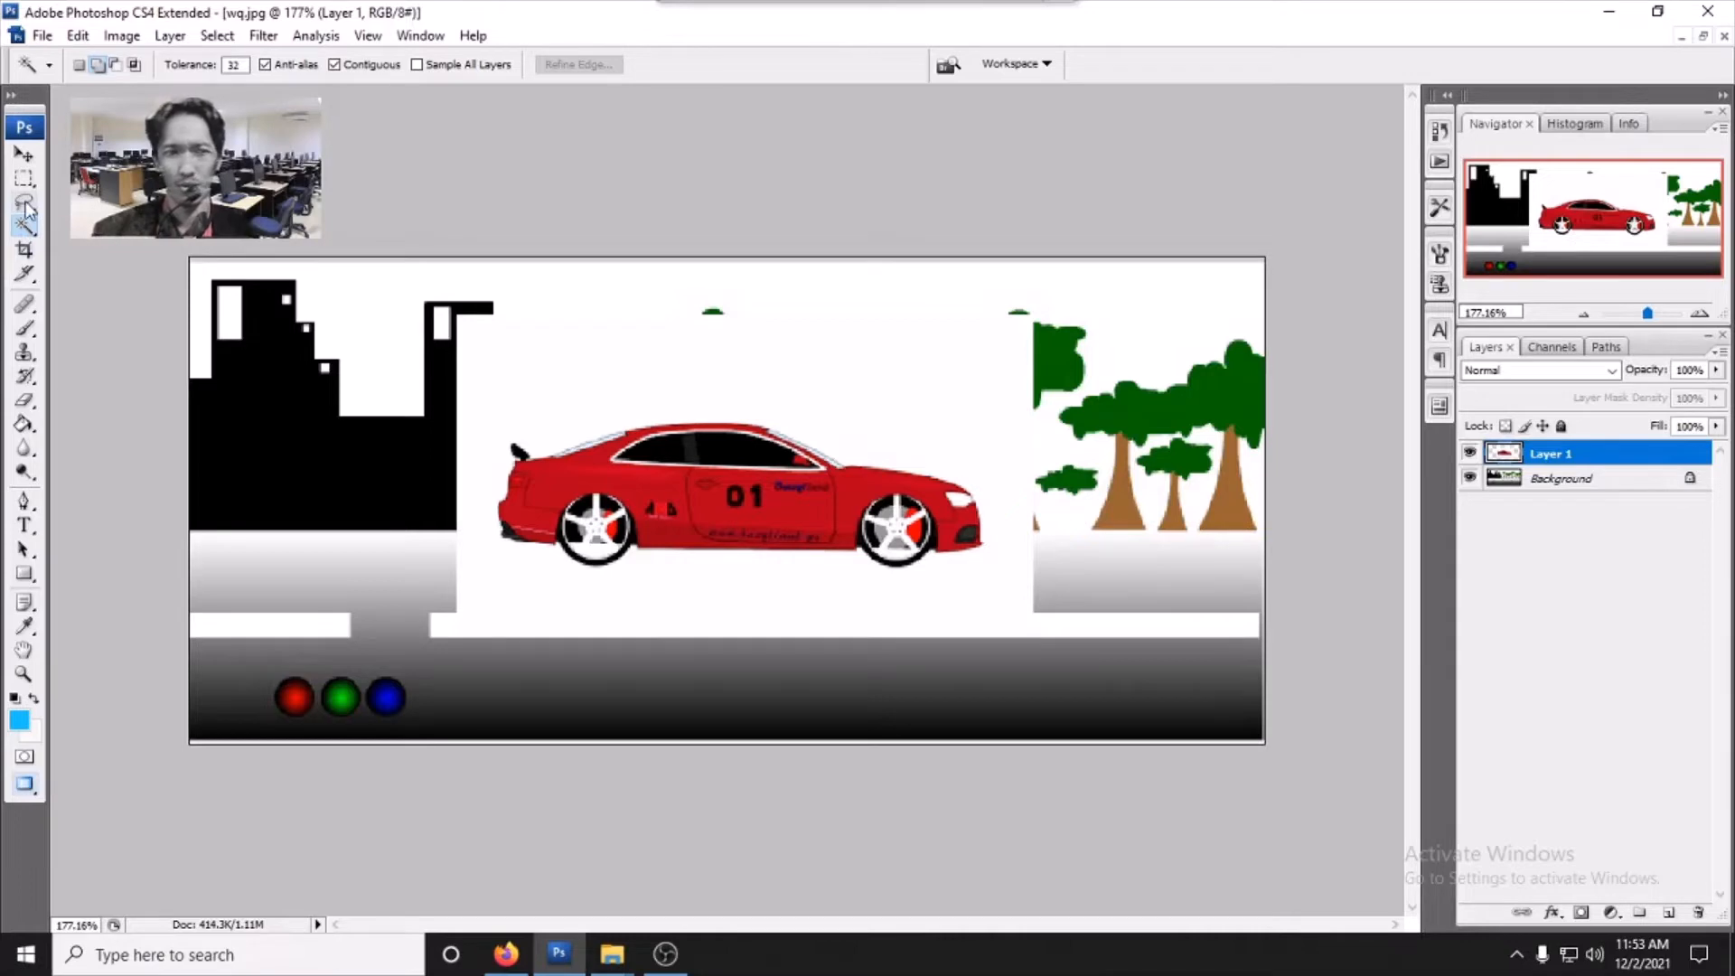
{"action": "left_click", "coordinate": [667, 389]}
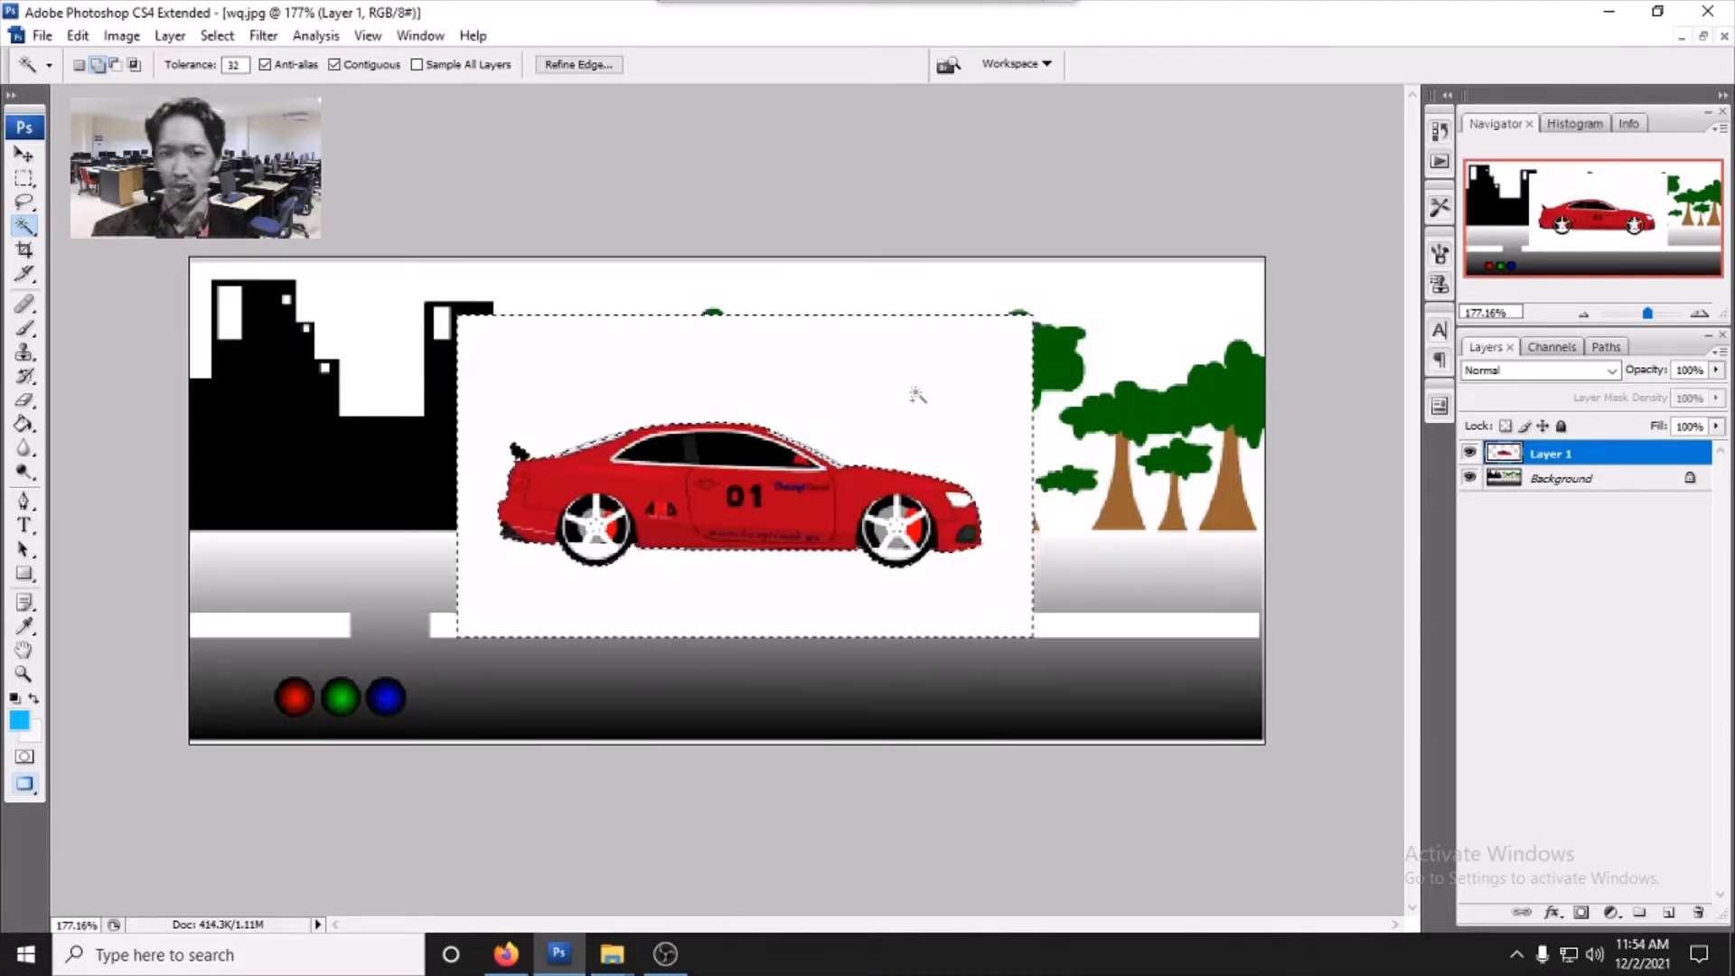
{"action": "key", "text": "Delete"}
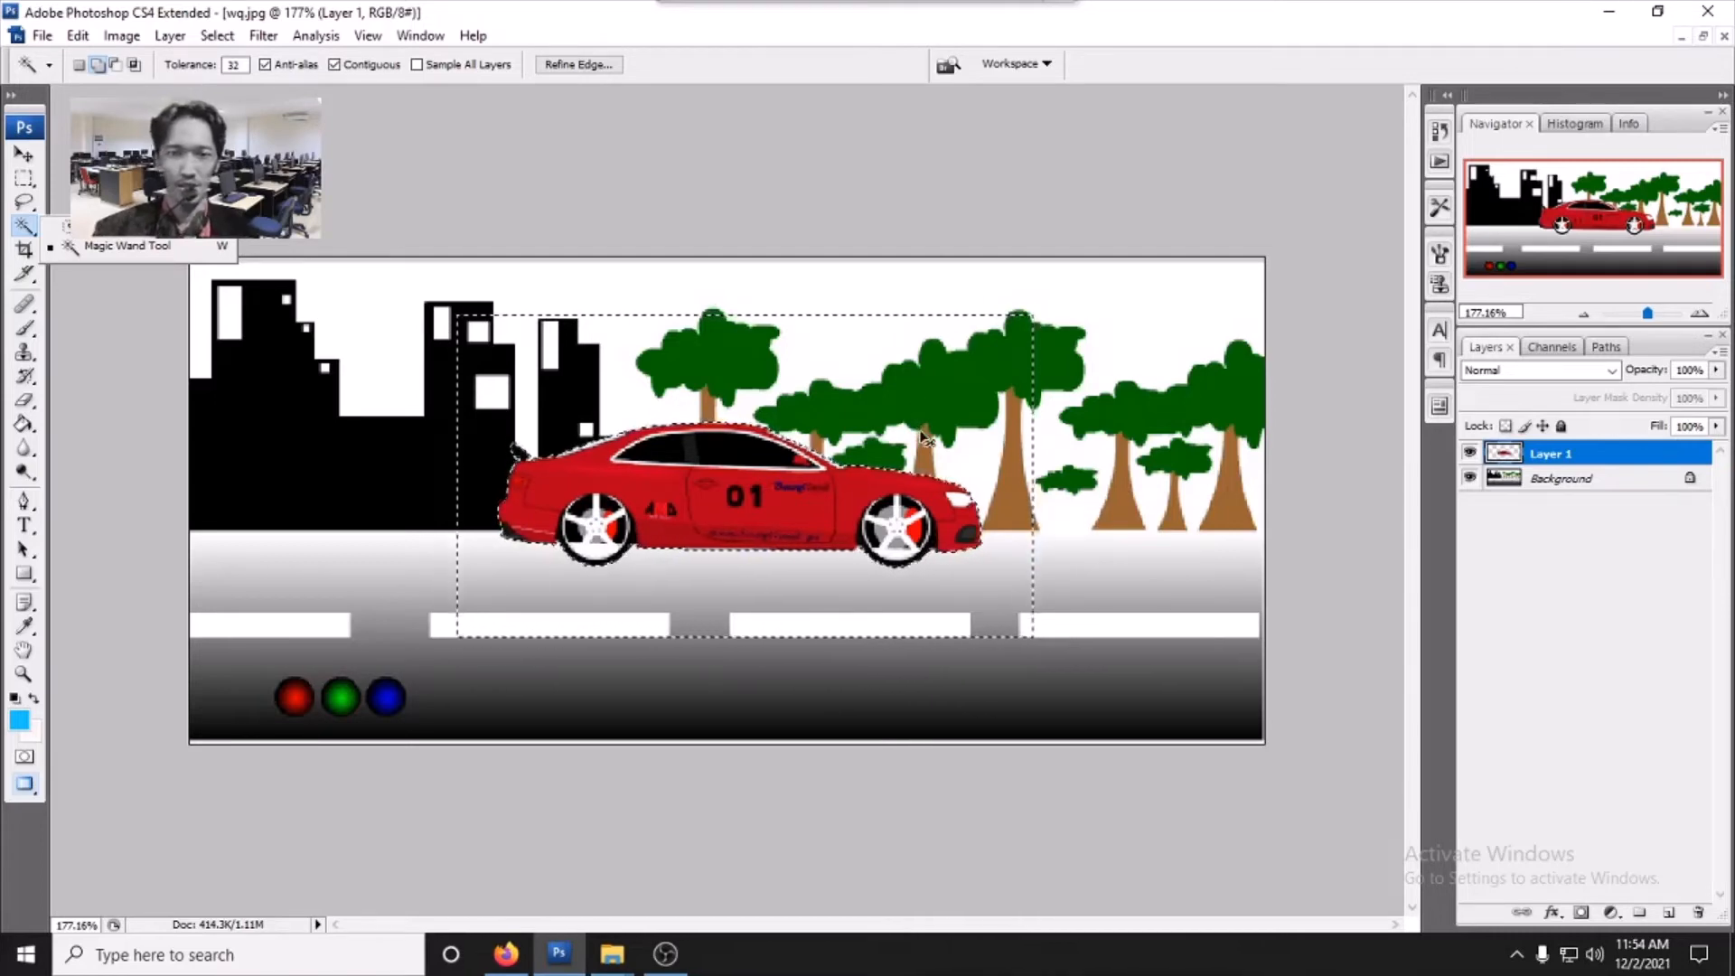
- Move the car layer to the right end of the road
{"action": "left_click", "coordinate": [20, 155]}
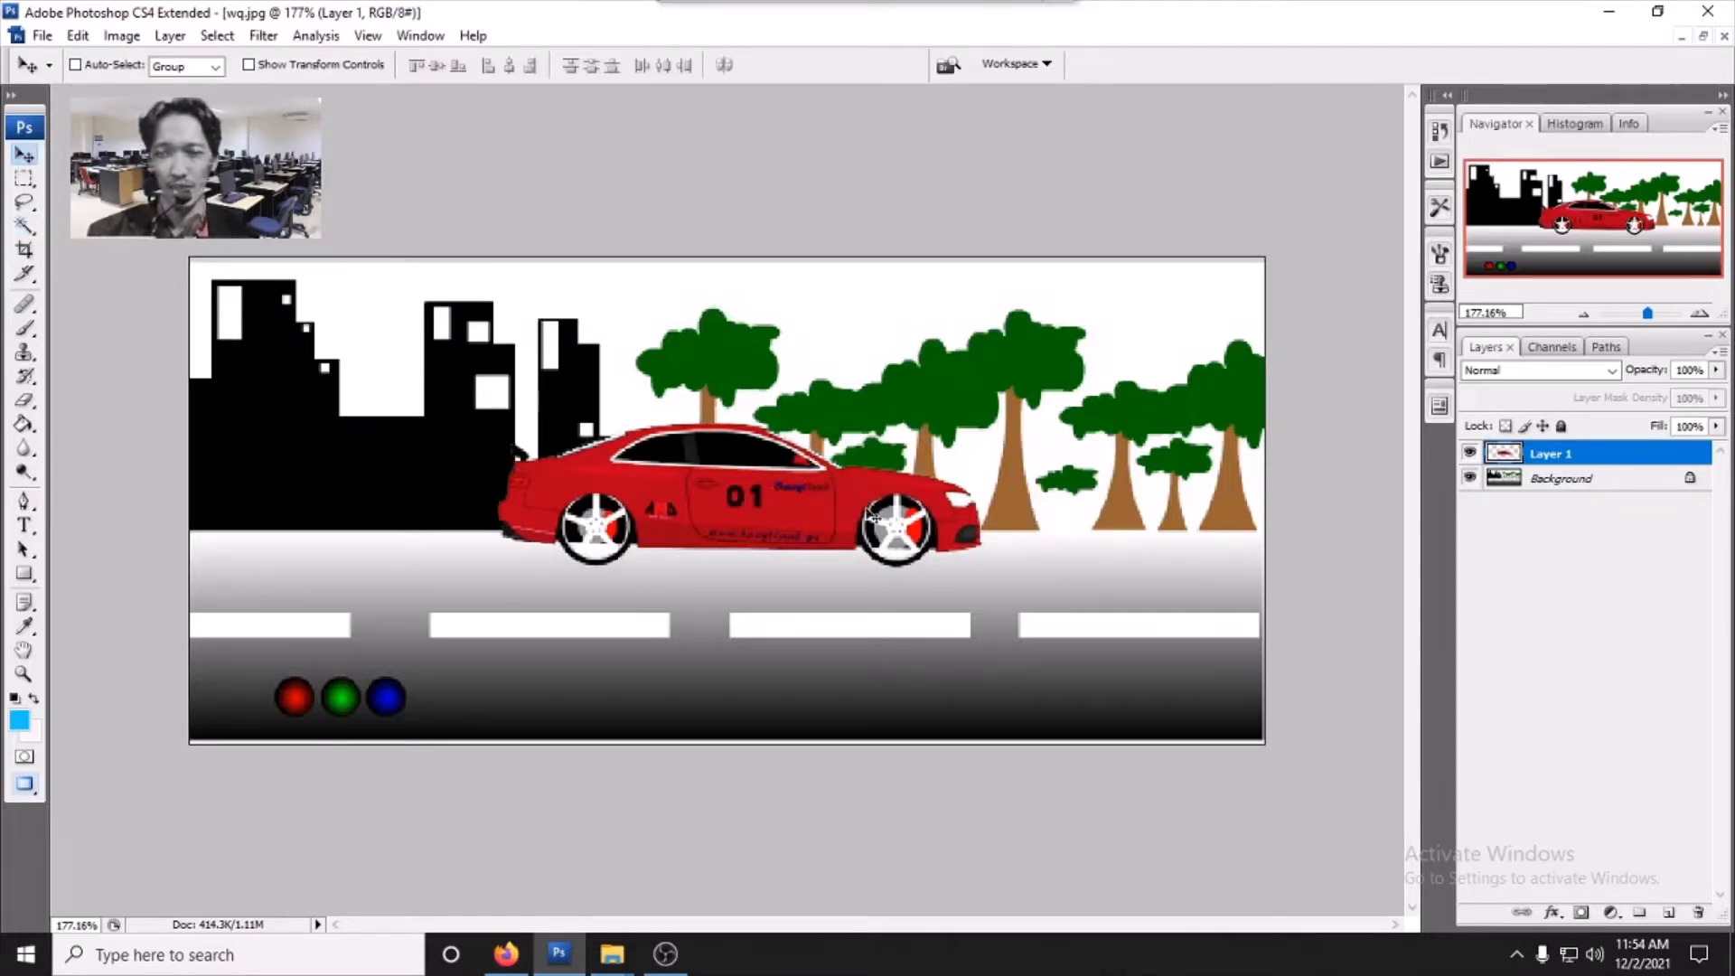
{"action": "left_click_drag", "start_coordinate": [839, 500], "coordinate": [1058, 566]}
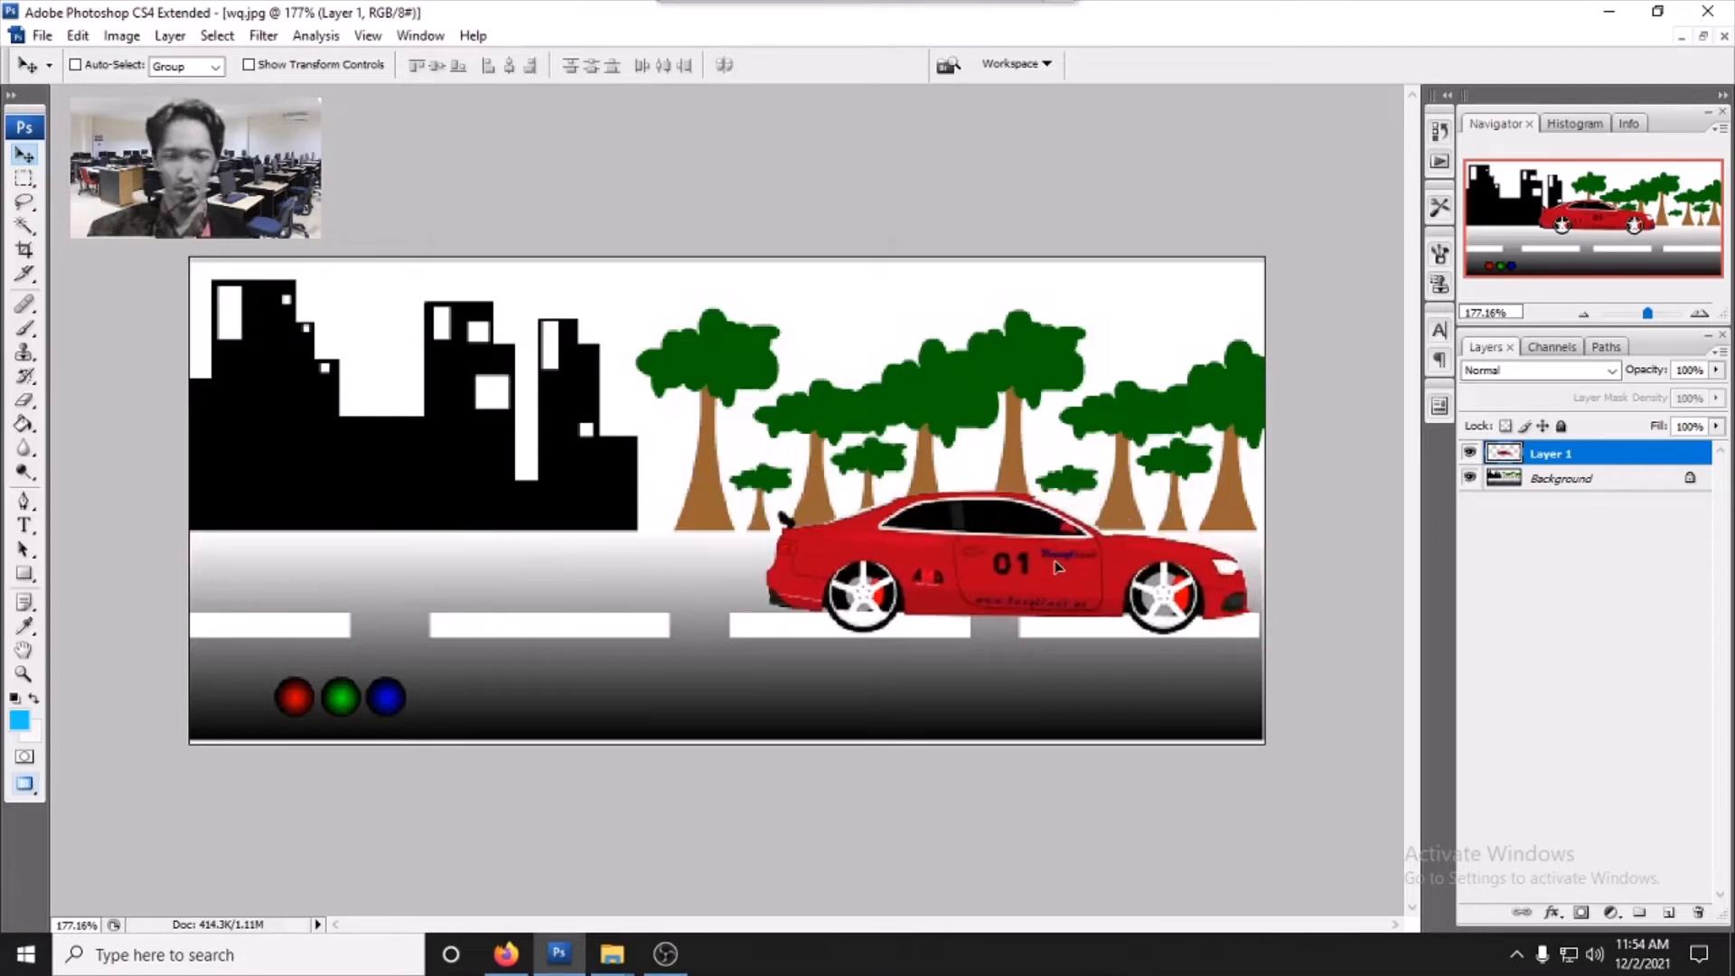
{"action": "left_click", "coordinate": [249, 65]}
{"action": "left_click", "coordinate": [260, 70]}
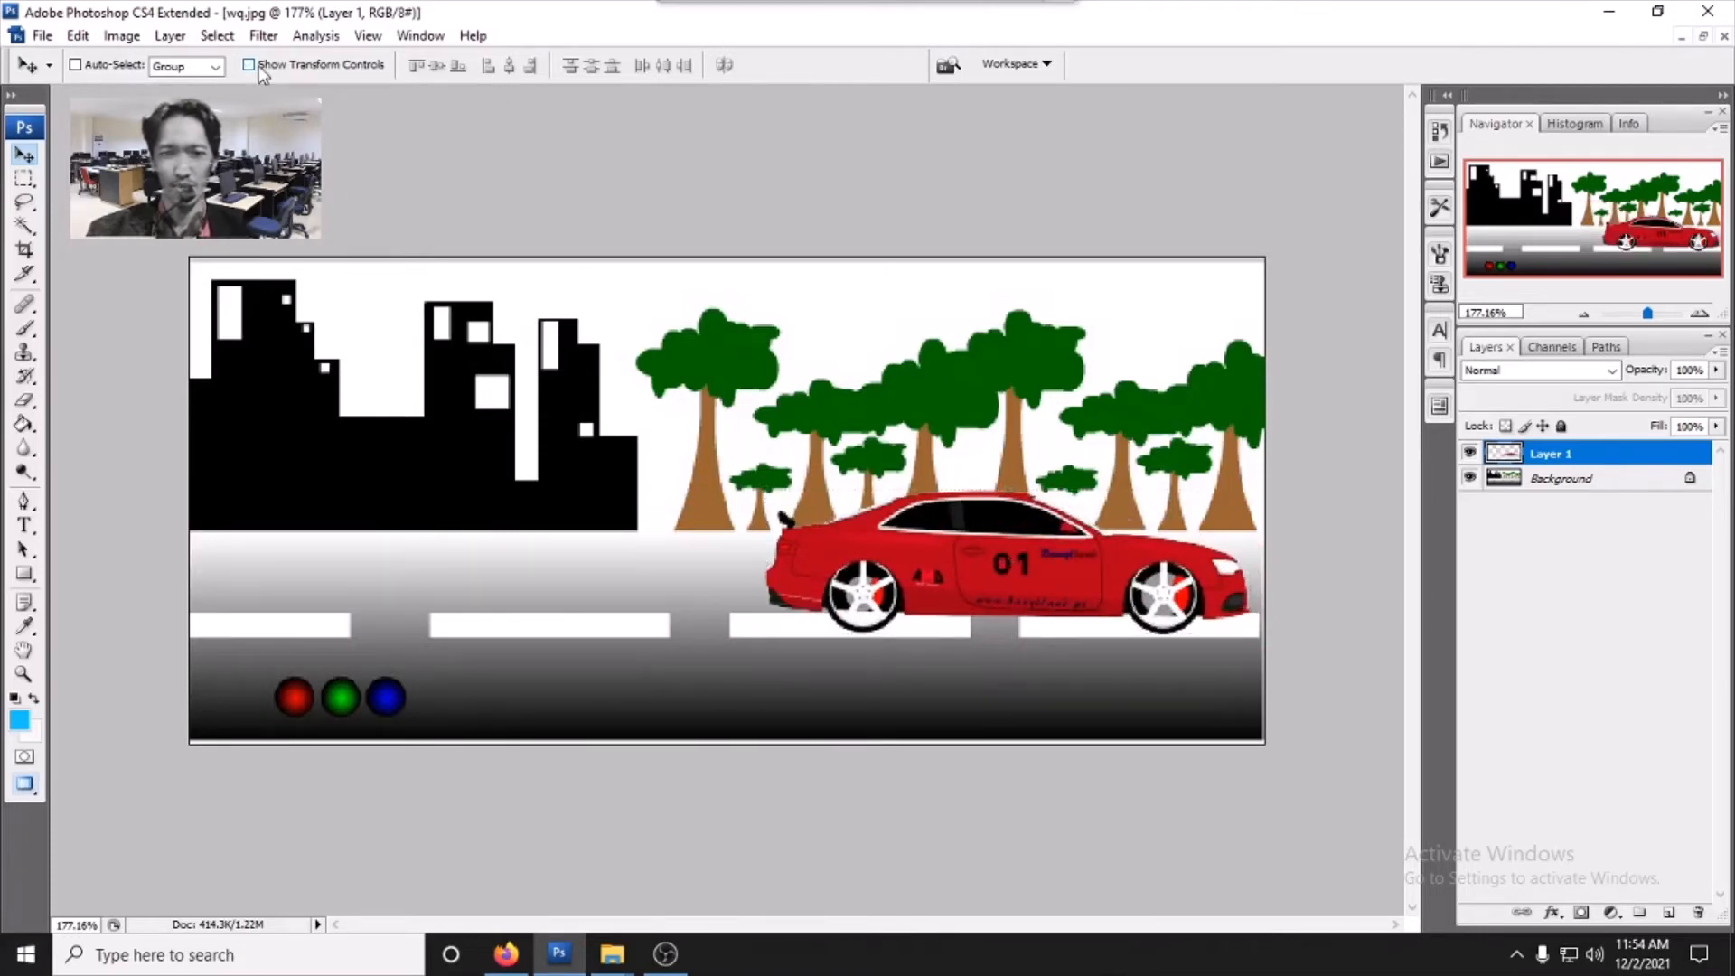
- Try flipping the car horizontally with Free Transform by setting its width to -100%
{"action": "key", "text": "ctrl+t"}
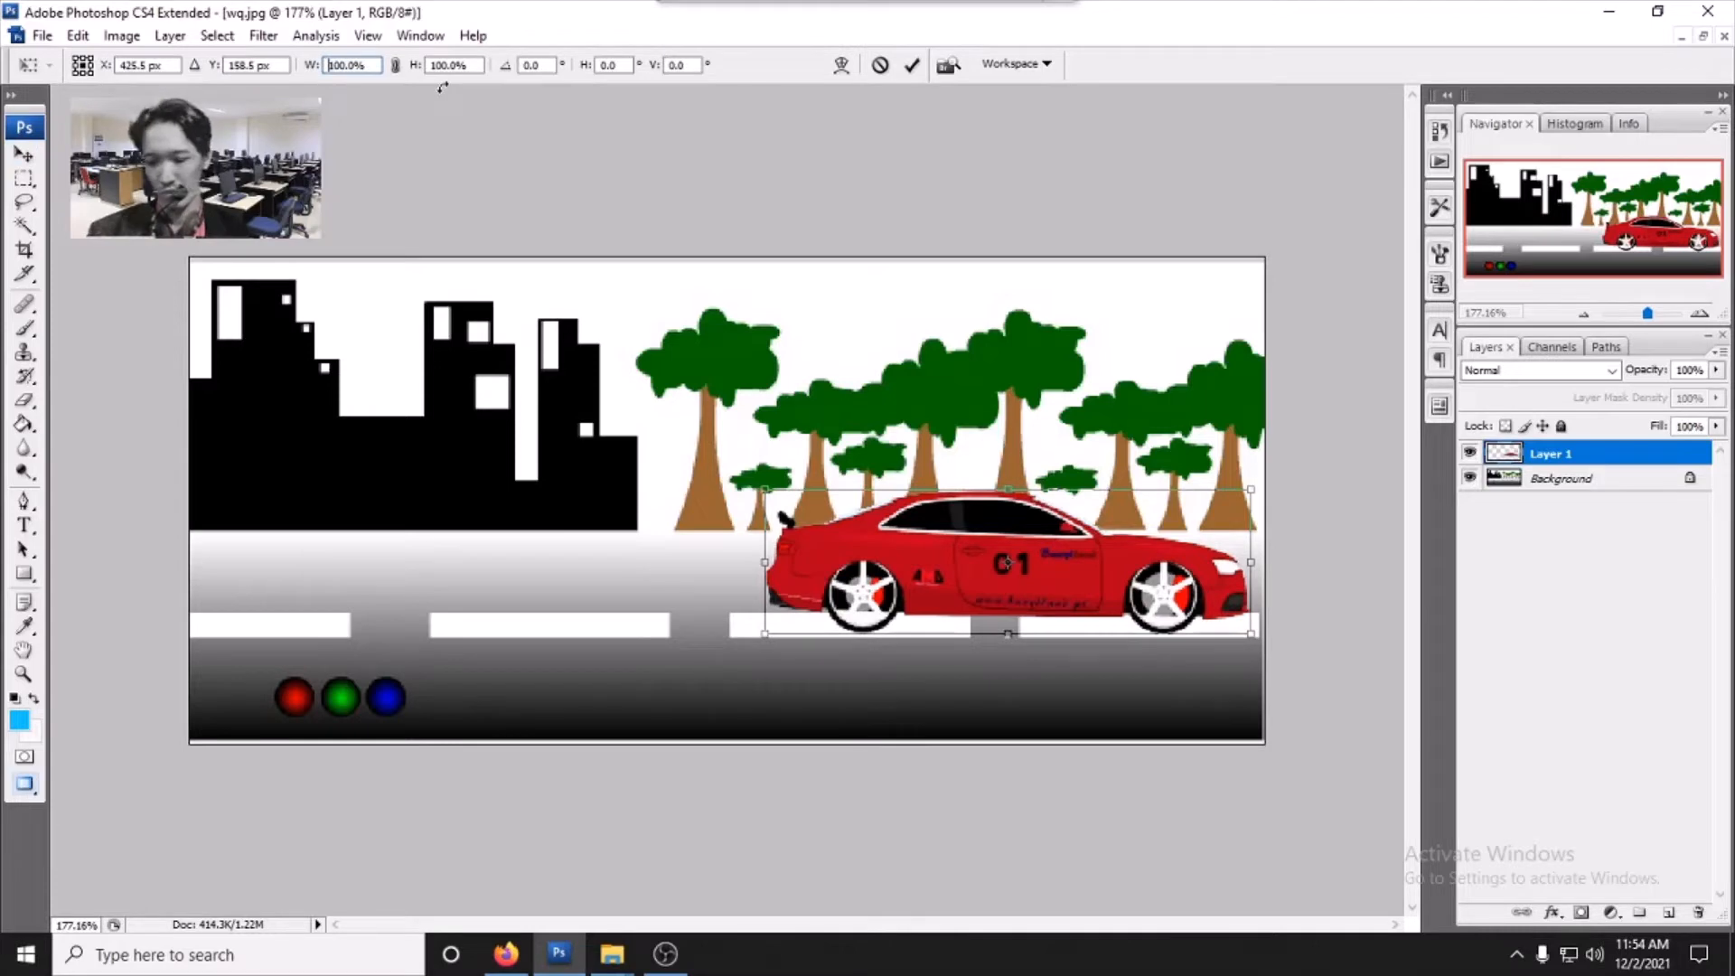
{"action": "type", "text": "-"}
{"action": "key", "text": "Return"}
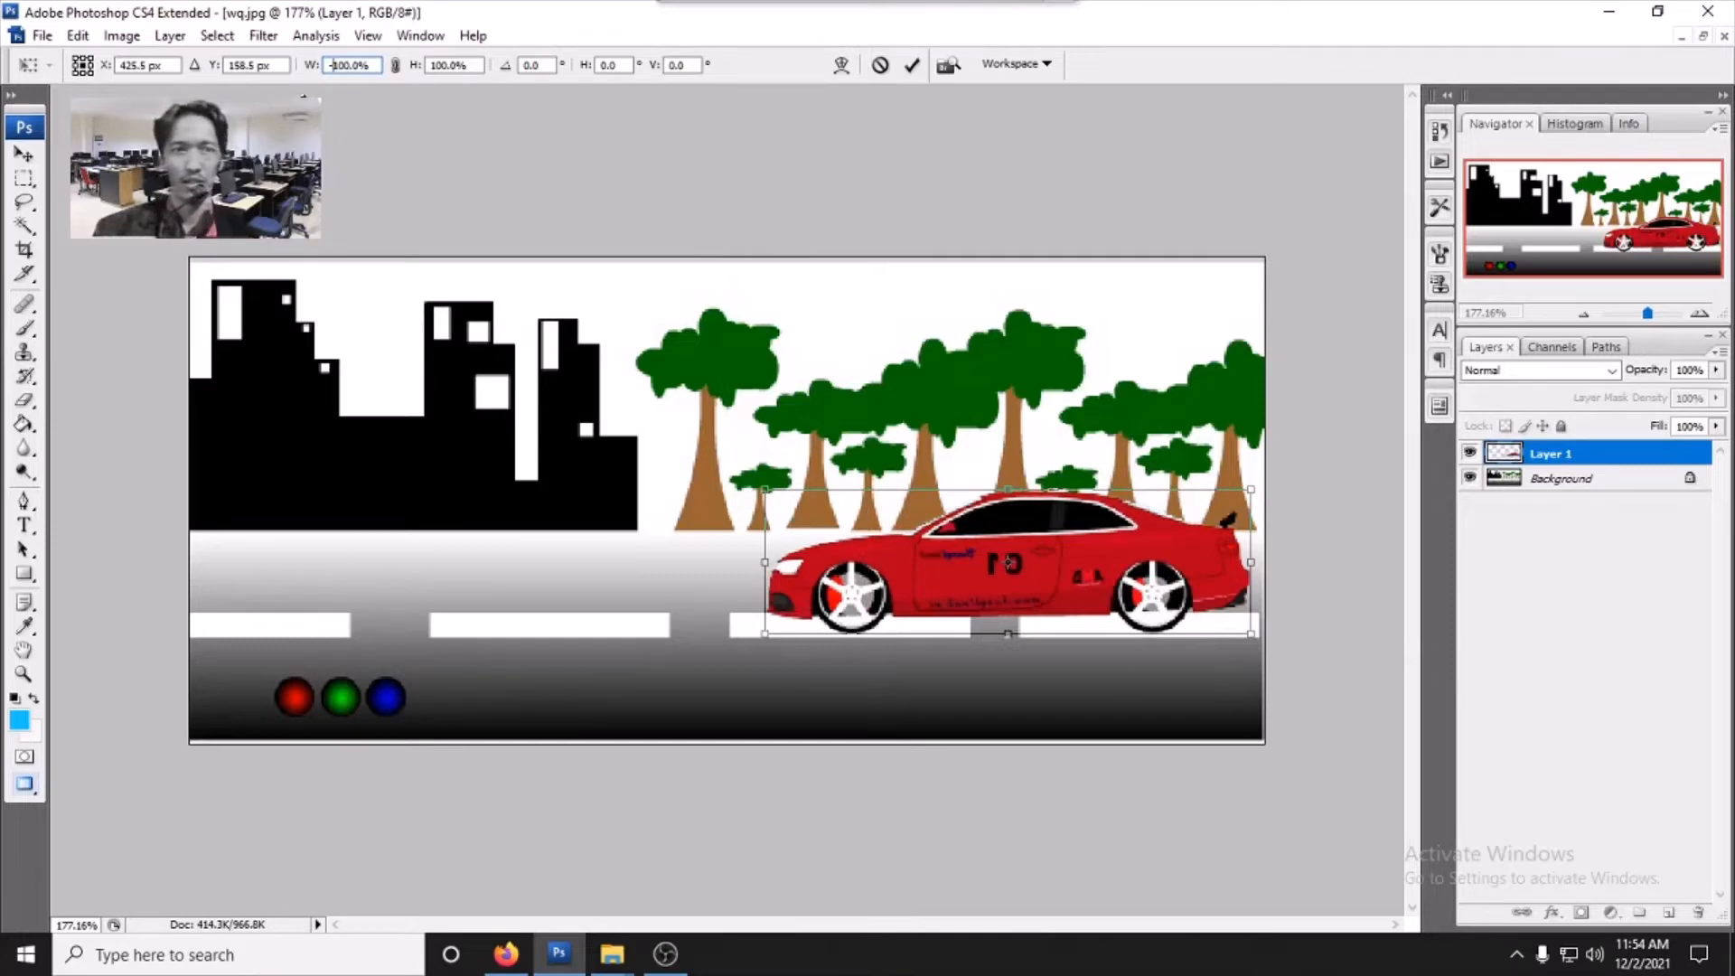
{"action": "key", "text": "BackSpace"}
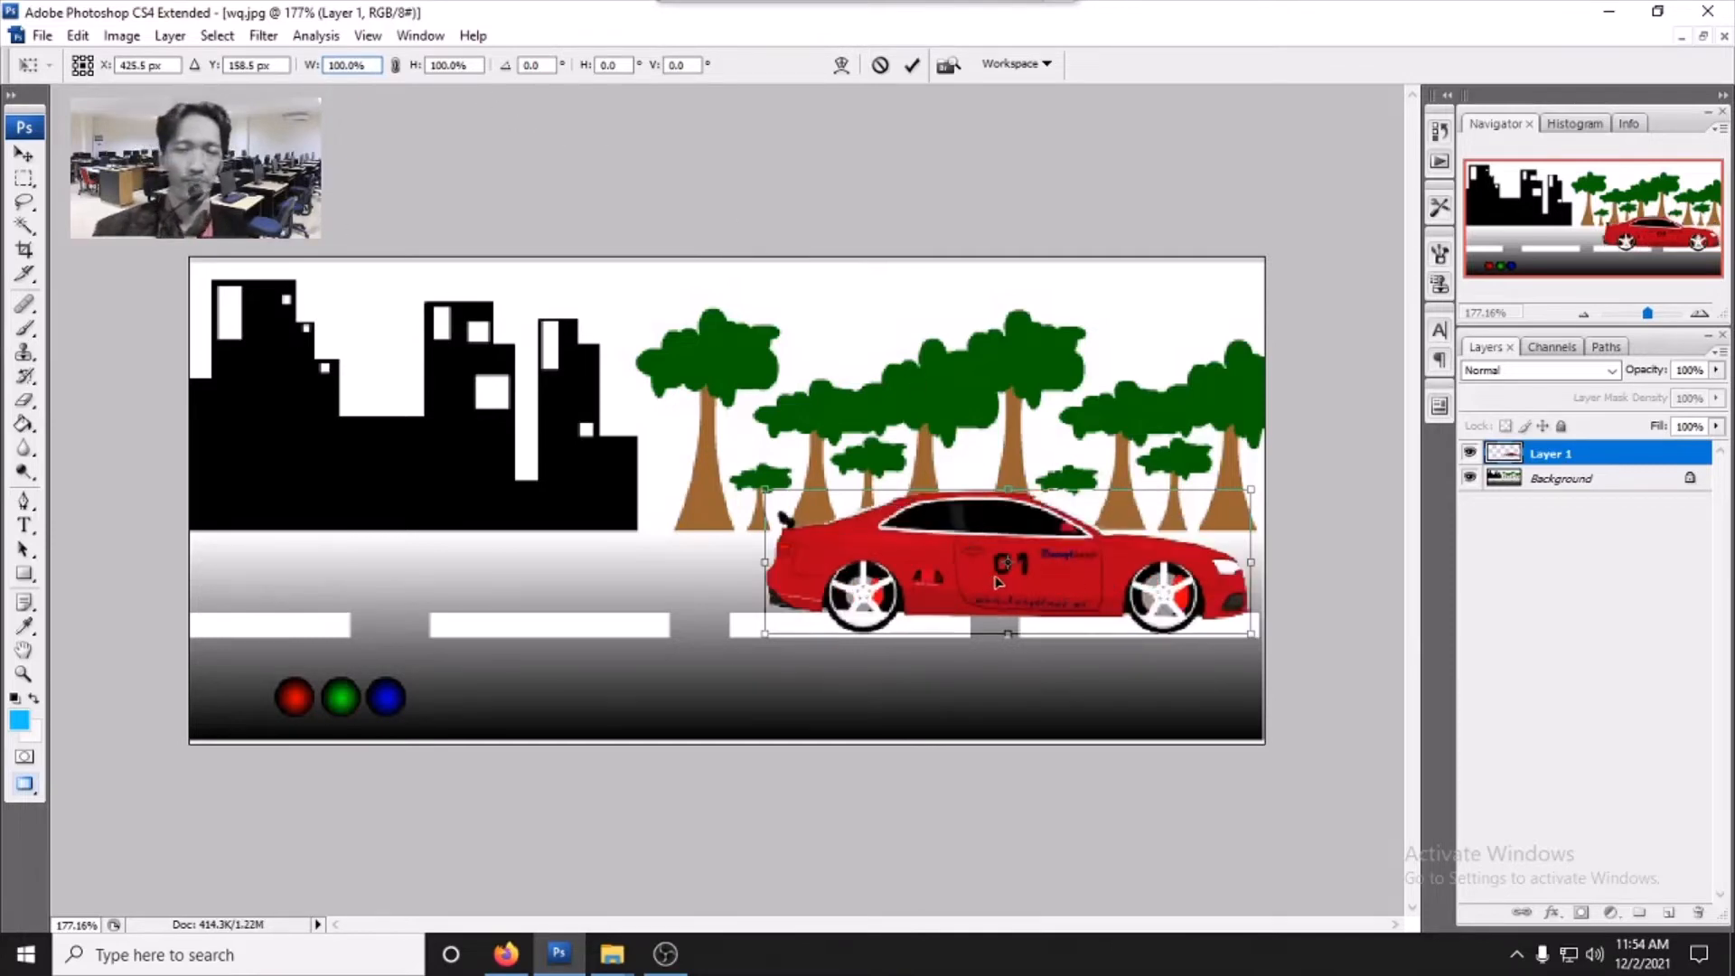
- Move the transformed car to the road's left edge so it just enters the scene, and apply the transform
{"action": "left_click_drag", "start_coordinate": [1033, 580], "coordinate": [236, 567]}
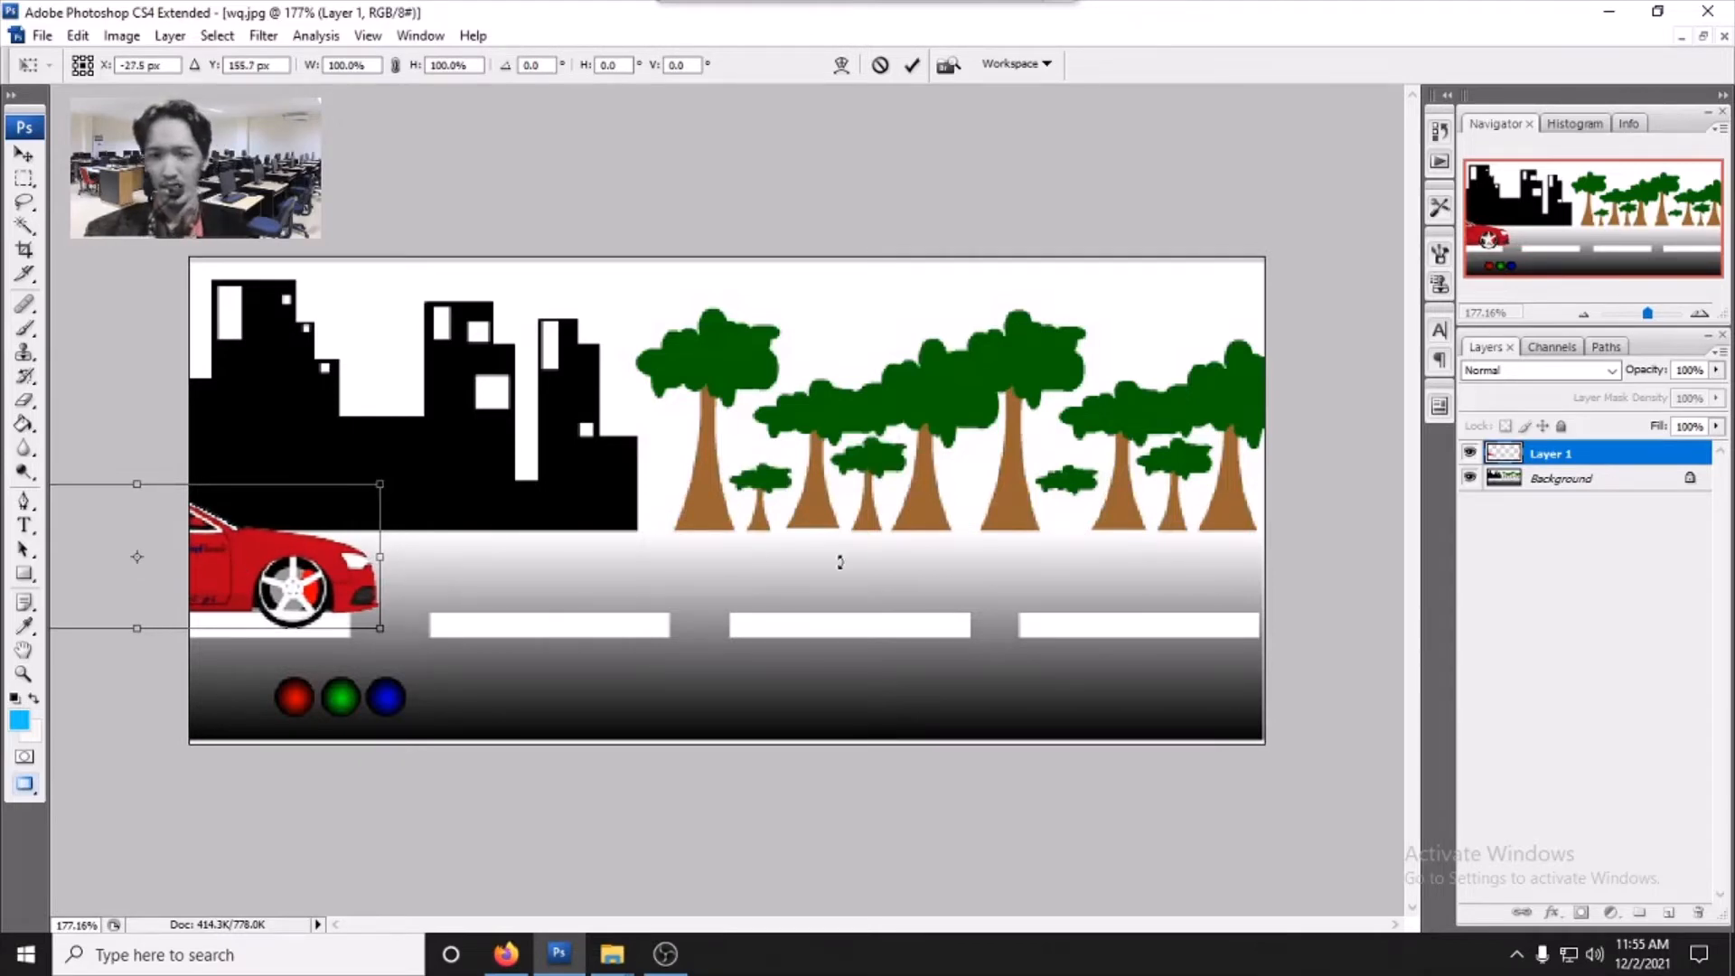
{"action": "mouse_move", "coordinate": [812, 5]}
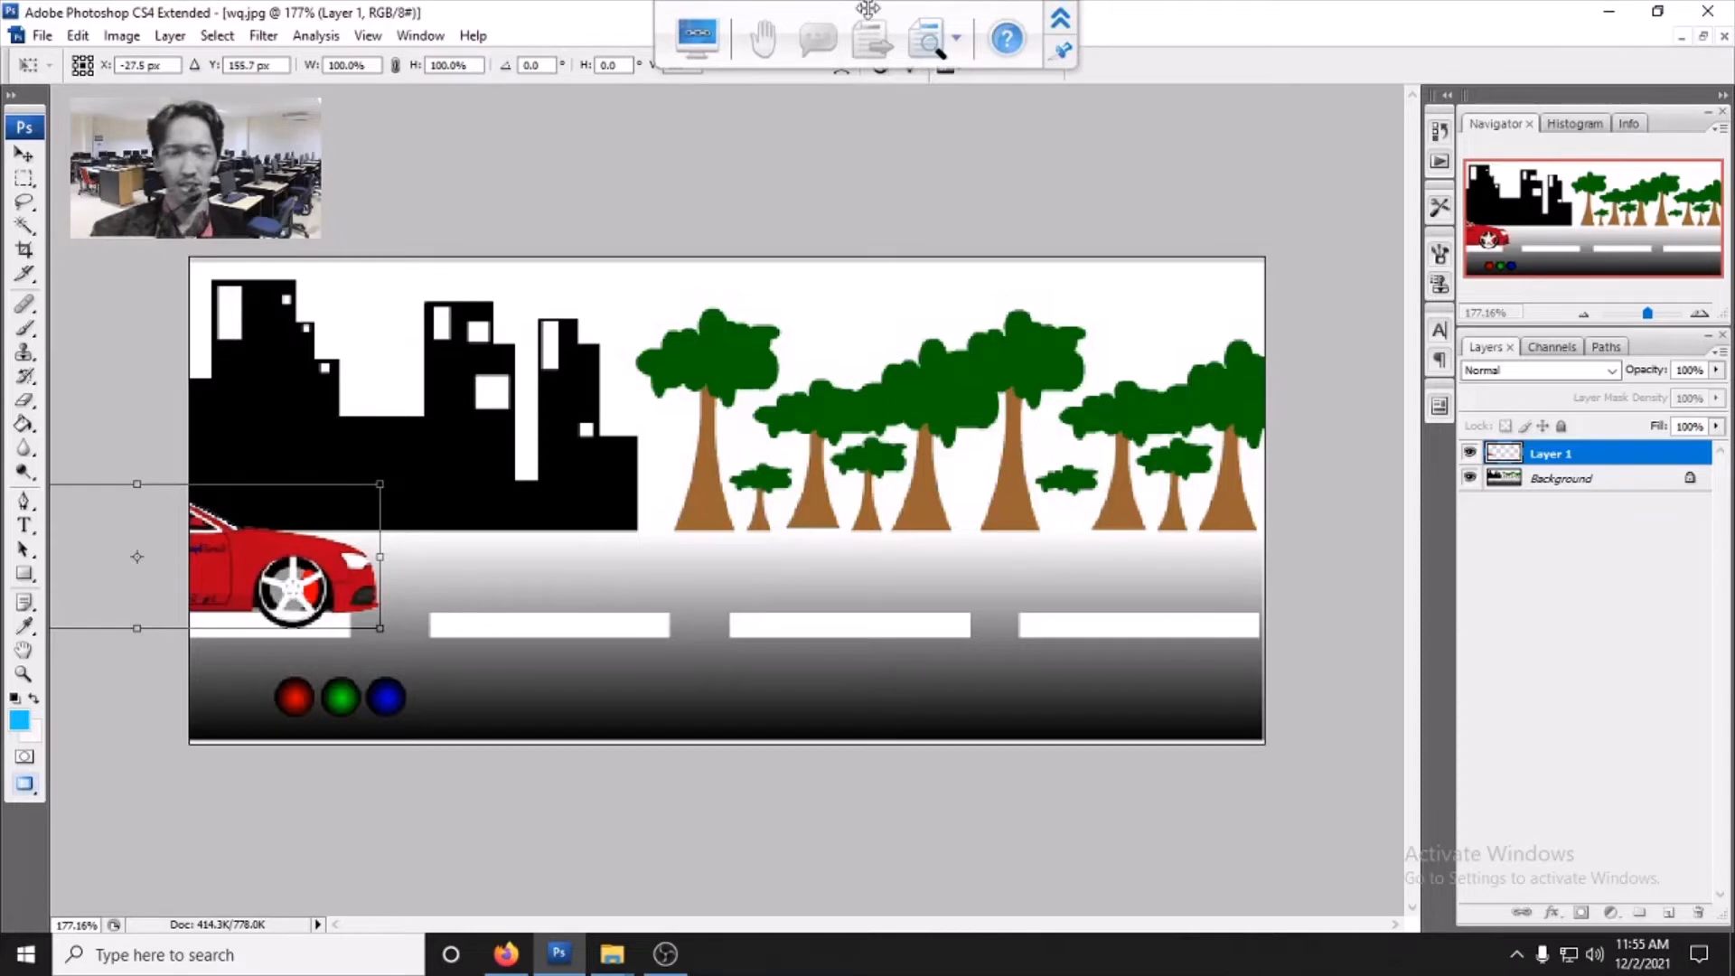
{"action": "key", "text": "Return"}
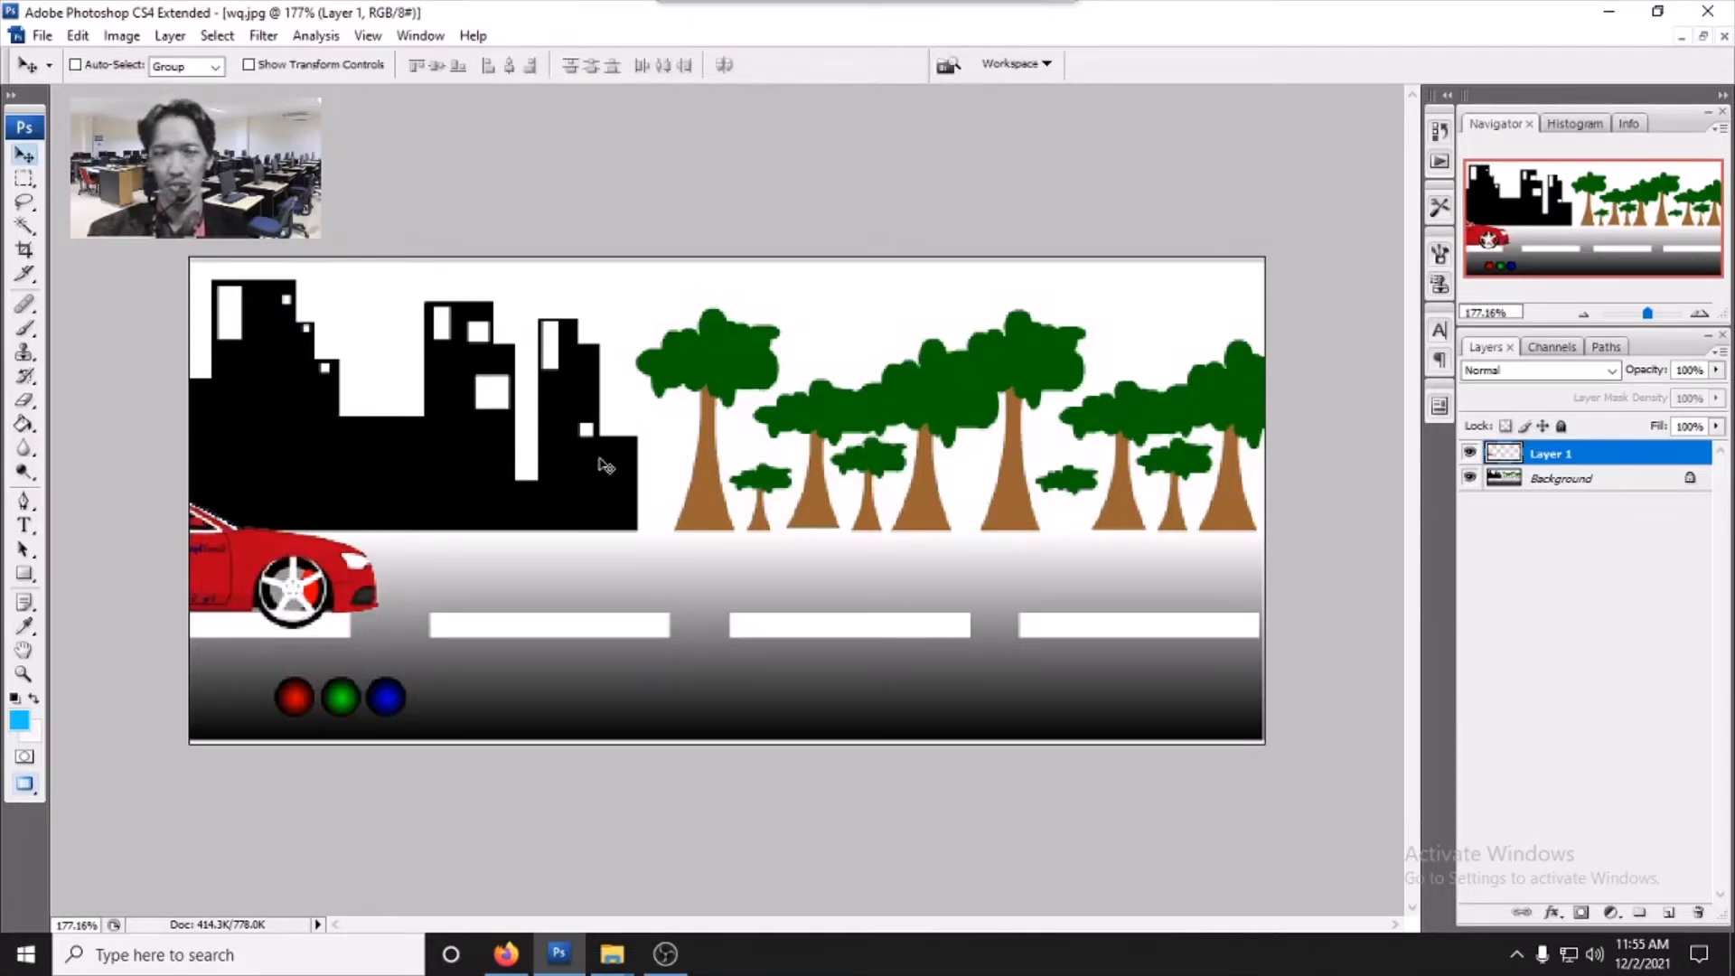
- Duplicate Layer 1 twice, nudging each new copy a few pixels right along the road
{"action": "key", "text": "ctrl+j"}
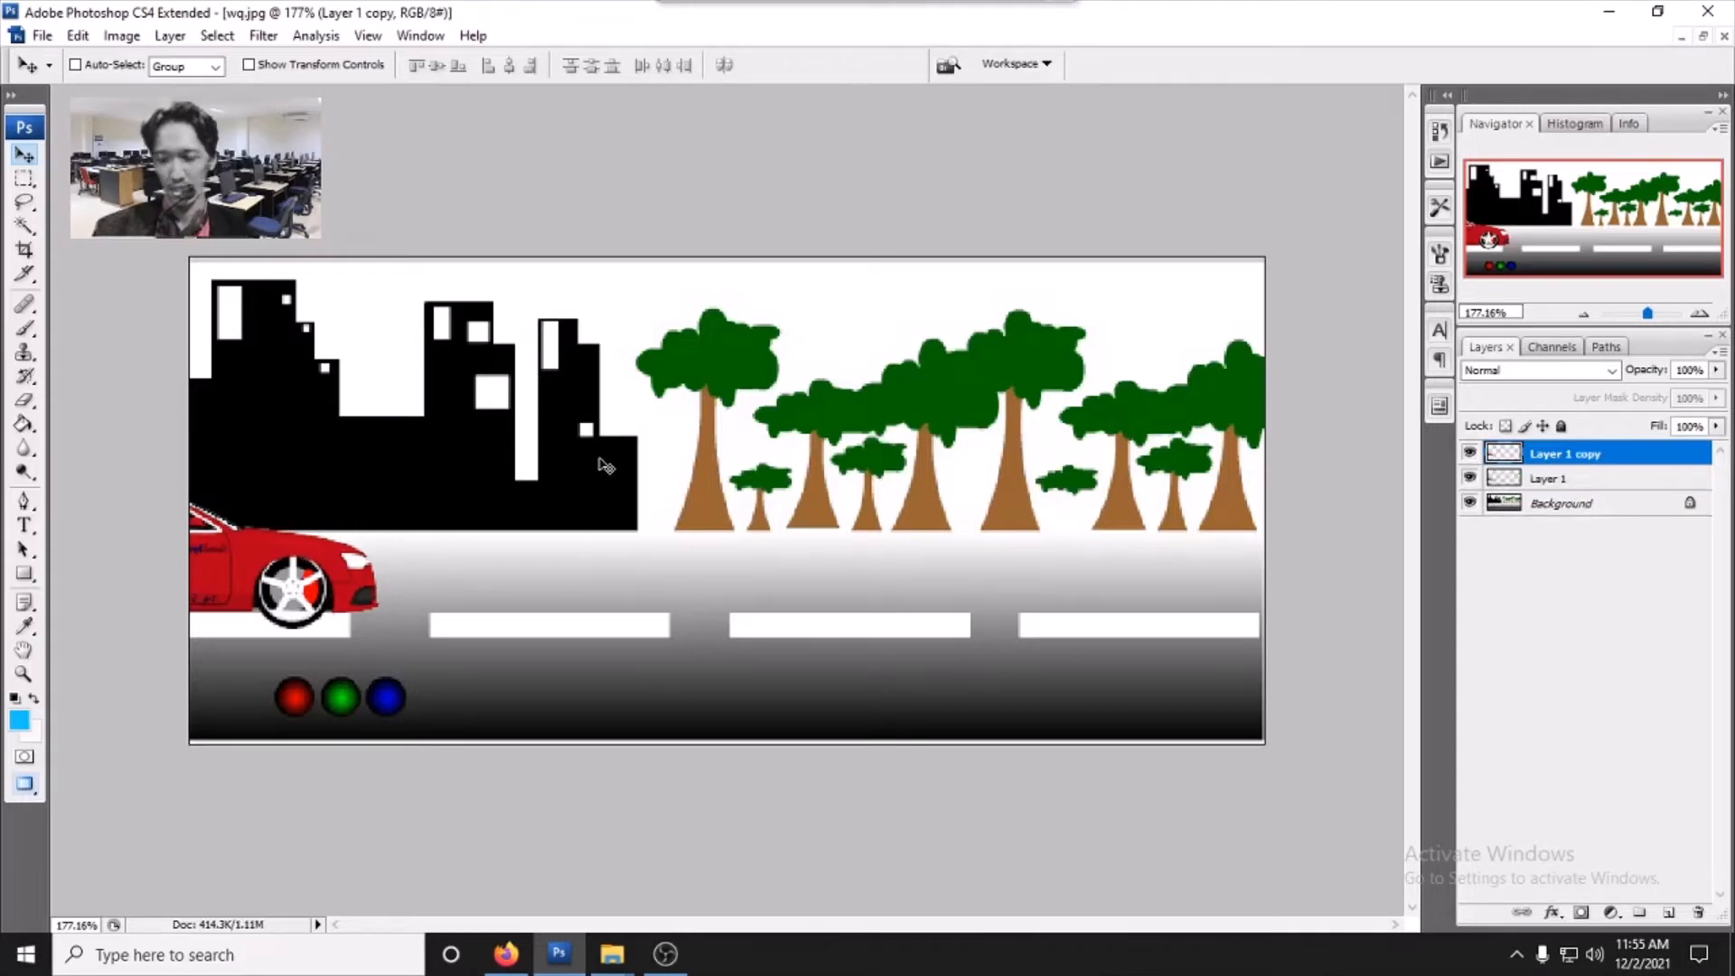
{"action": "key", "text": "Right"}
{"action": "key", "text": "Right"}
{"action": "key", "text": "Right"}
{"action": "key", "text": "Right"}
{"action": "key", "text": "Right"}
{"action": "key", "text": "Right"}
{"action": "key", "text": "Right"}
{"action": "key", "text": "Right"}
{"action": "key", "text": "Right"}
{"action": "key", "text": "Right"}
{"action": "key", "text": "Right"}
{"action": "key", "text": "Right"}
{"action": "key", "text": "Right"}
{"action": "key", "text": "Right"}
{"action": "key", "text": "Right"}
{"action": "key", "text": "Right"}
{"action": "key", "text": "Right"}
{"action": "key", "text": "Right"}
{"action": "key", "text": "Right"}
{"action": "key", "text": "Right"}
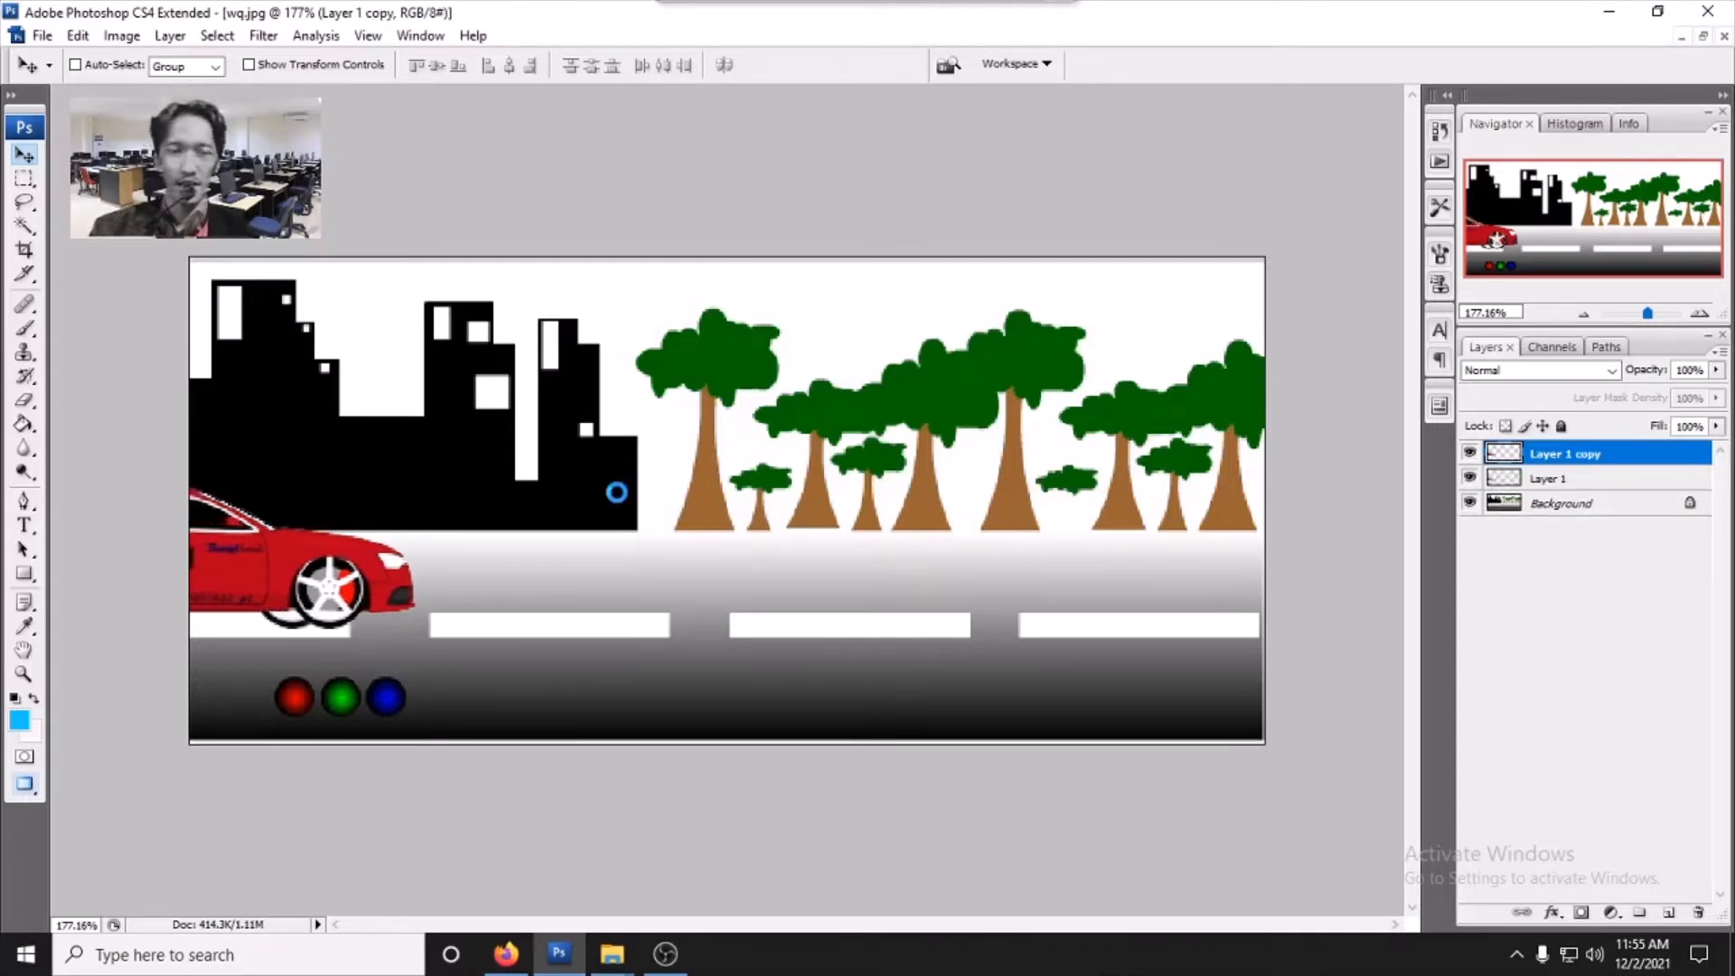
{"action": "key", "text": "Right"}
{"action": "key", "text": "Right"}
{"action": "key", "text": "Right"}
{"action": "key", "text": "Right"}
{"action": "key", "text": "Right"}
{"action": "key", "text": "Right"}
{"action": "key", "text": "Right"}
{"action": "key", "text": "Right"}
{"action": "key", "text": "Right"}
{"action": "key", "text": "Right"}
{"action": "key", "text": "Right"}
{"action": "key", "text": "Right"}
{"action": "key", "text": "Right"}
{"action": "key", "text": "Right"}
{"action": "key", "text": "Right"}
{"action": "key", "text": "Right"}
{"action": "key", "text": "Right"}
{"action": "key", "text": "Right"}
{"action": "key", "text": "Right"}
{"action": "key", "text": "Right"}
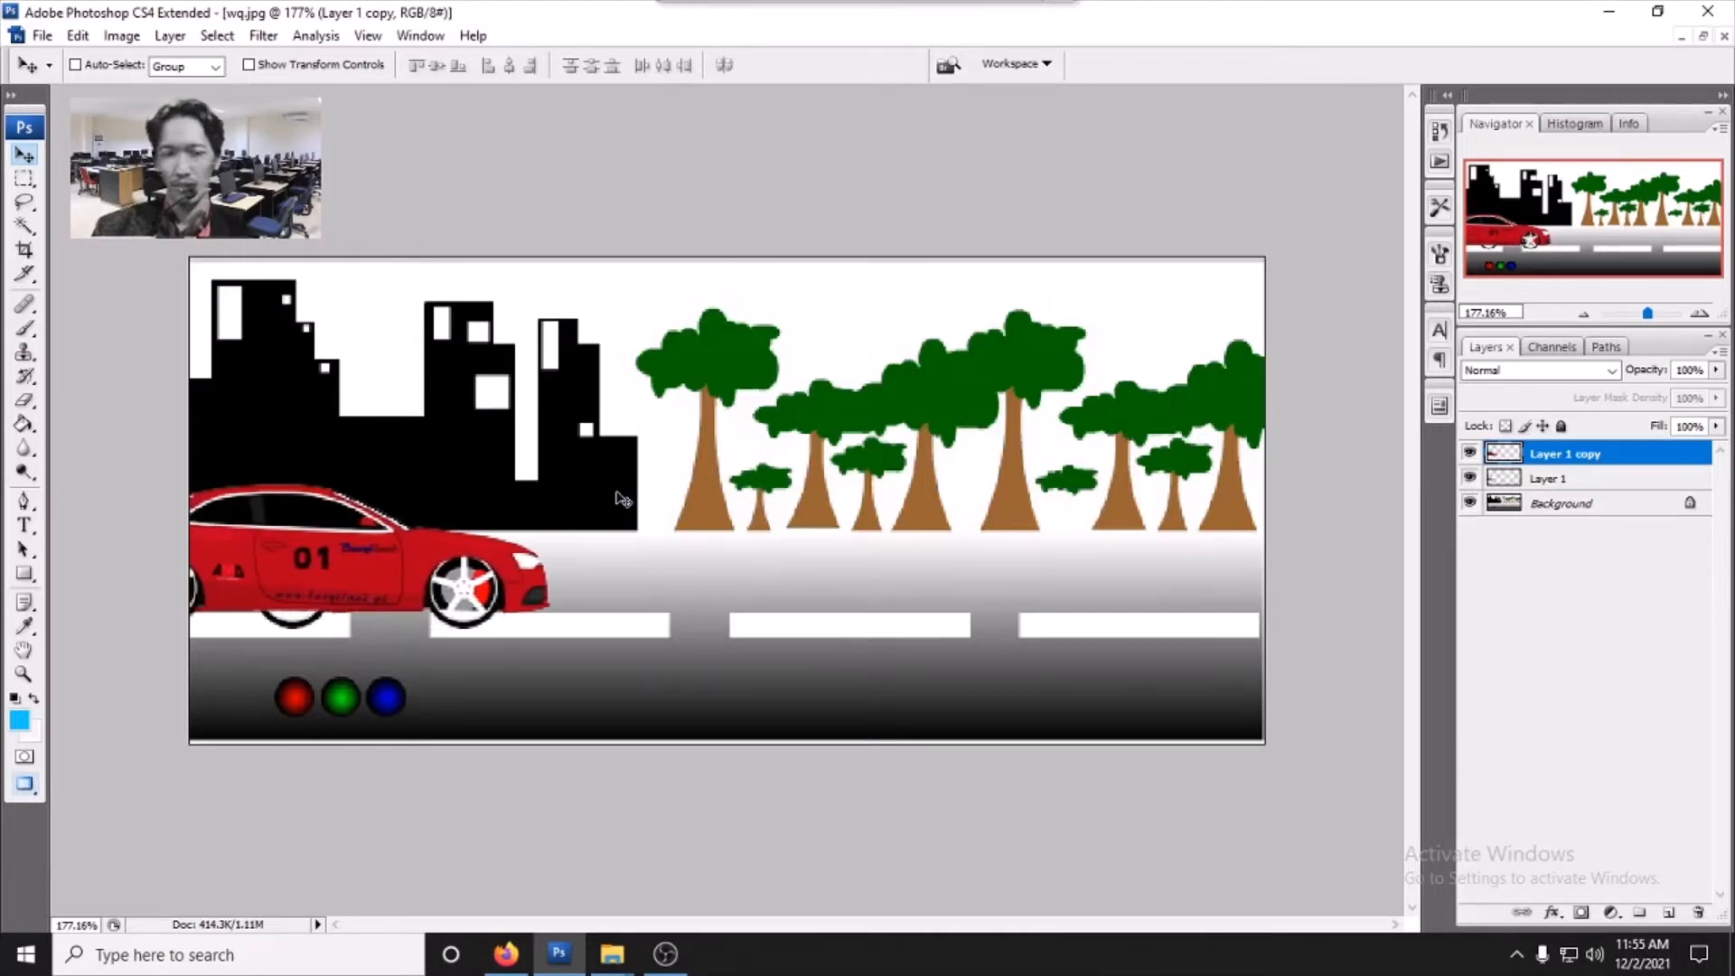
{"action": "key", "text": "Right"}
{"action": "key", "text": "Right"}
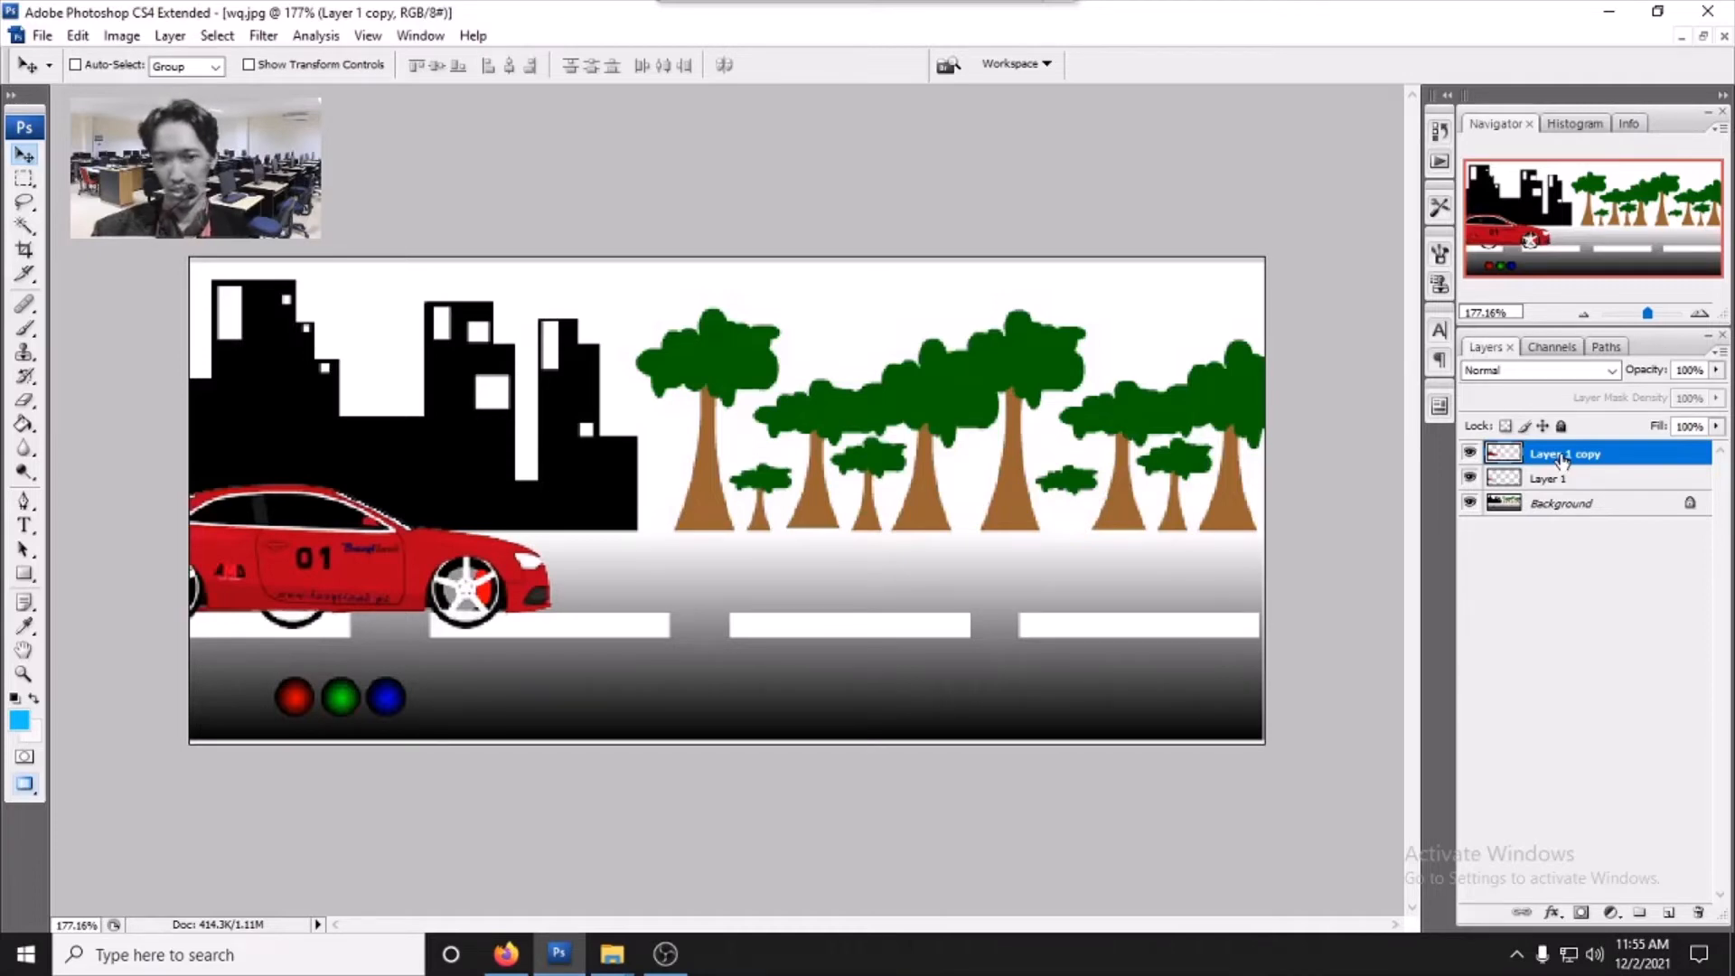
{"action": "key", "text": "ctrl+j"}
{"action": "key", "text": "Right"}
{"action": "key", "text": "Right"}
{"action": "key", "text": "Right"}
{"action": "key", "text": "Right"}
{"action": "key", "text": "Right"}
{"action": "key", "text": "Right"}
{"action": "key", "text": "Right"}
{"action": "key", "text": "Right"}
{"action": "key", "text": "Right"}
{"action": "key", "text": "Right"}
{"action": "key", "text": "Right"}
{"action": "key", "text": "Right"}
{"action": "key", "text": "Right"}
{"action": "key", "text": "Right"}
{"action": "key", "text": "Right"}
{"action": "key", "text": "Right"}
{"action": "key", "text": "Right"}
{"action": "key", "text": "Right"}
{"action": "key", "text": "Right"}
{"action": "key", "text": "Right"}
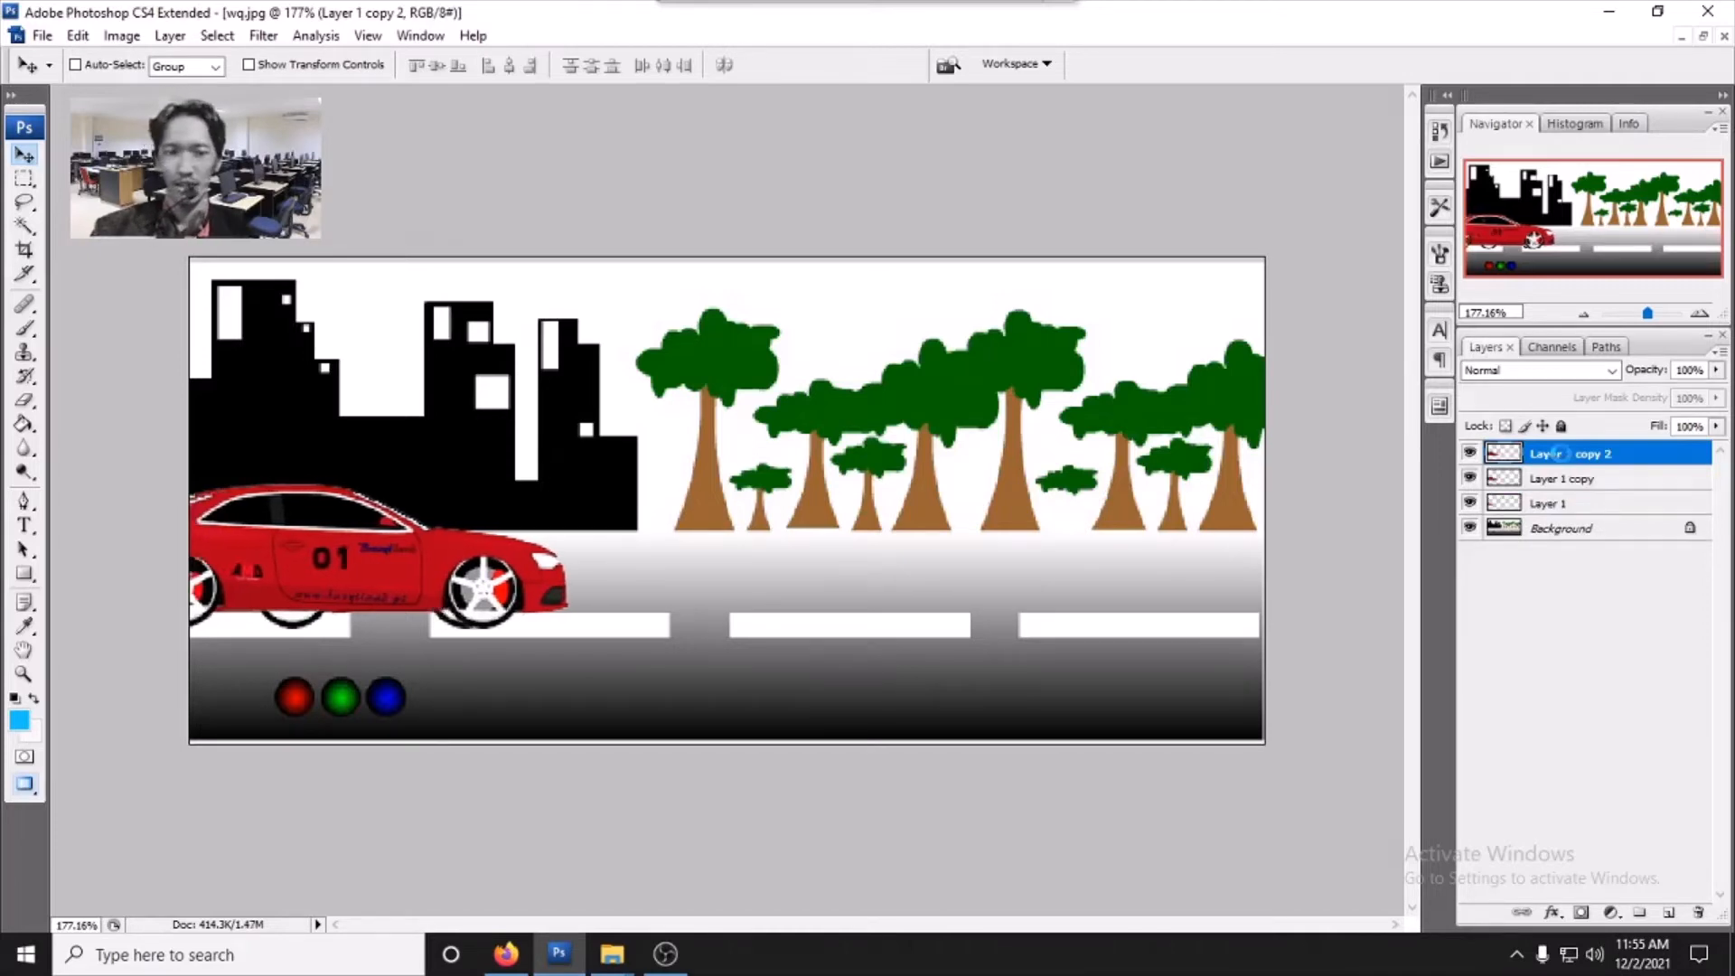
{"action": "key", "text": "Right"}
{"action": "key", "text": "Right"}
{"action": "key", "text": "Right"}
{"action": "key", "text": "Right"}
{"action": "key", "text": "Right"}
{"action": "key", "text": "Right"}
{"action": "key", "text": "Right"}
{"action": "key", "text": "Right"}
{"action": "key", "text": "Right"}
{"action": "key", "text": "Right"}
{"action": "key", "text": "Right"}
{"action": "key", "text": "Right"}
{"action": "key", "text": "Right"}
{"action": "key", "text": "Right"}
{"action": "key", "text": "Right"}
{"action": "key", "text": "Right"}
{"action": "key", "text": "Right"}
{"action": "key", "text": "Right"}
{"action": "key", "text": "Right"}
{"action": "key", "text": "Right"}
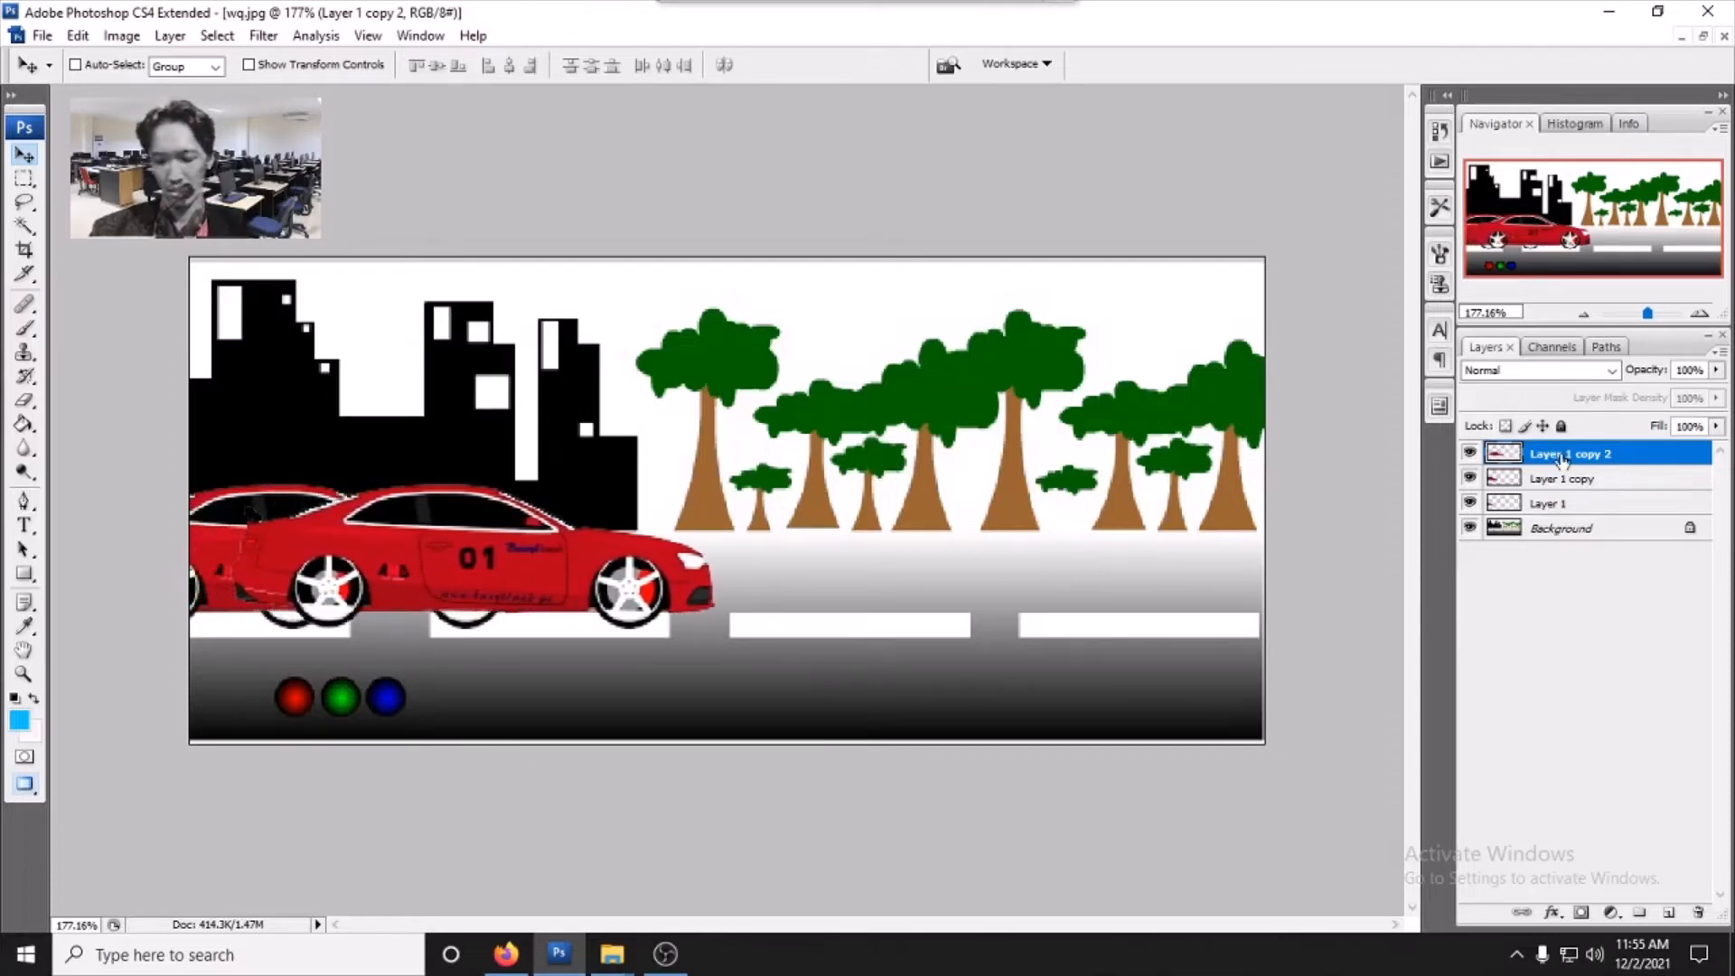
- Duplicate Layer 1 copy 2 twice, nudging each new copy further right along the road
{"action": "key", "text": "ctrl+j"}
{"action": "key", "text": "Right"}
{"action": "key", "text": "Right"}
{"action": "key", "text": "Right"}
{"action": "key", "text": "Right"}
{"action": "key", "text": "Right"}
{"action": "key", "text": "Right"}
{"action": "key", "text": "Right"}
{"action": "key", "text": "Right"}
{"action": "key", "text": "Right"}
{"action": "key", "text": "Right"}
{"action": "key", "text": "Right"}
{"action": "key", "text": "Right"}
{"action": "key", "text": "Right"}
{"action": "key", "text": "Right"}
{"action": "key", "text": "Right"}
{"action": "key", "text": "Right"}
{"action": "key", "text": "Right"}
{"action": "key", "text": "Right"}
{"action": "key", "text": "Right"}
{"action": "key", "text": "Right"}
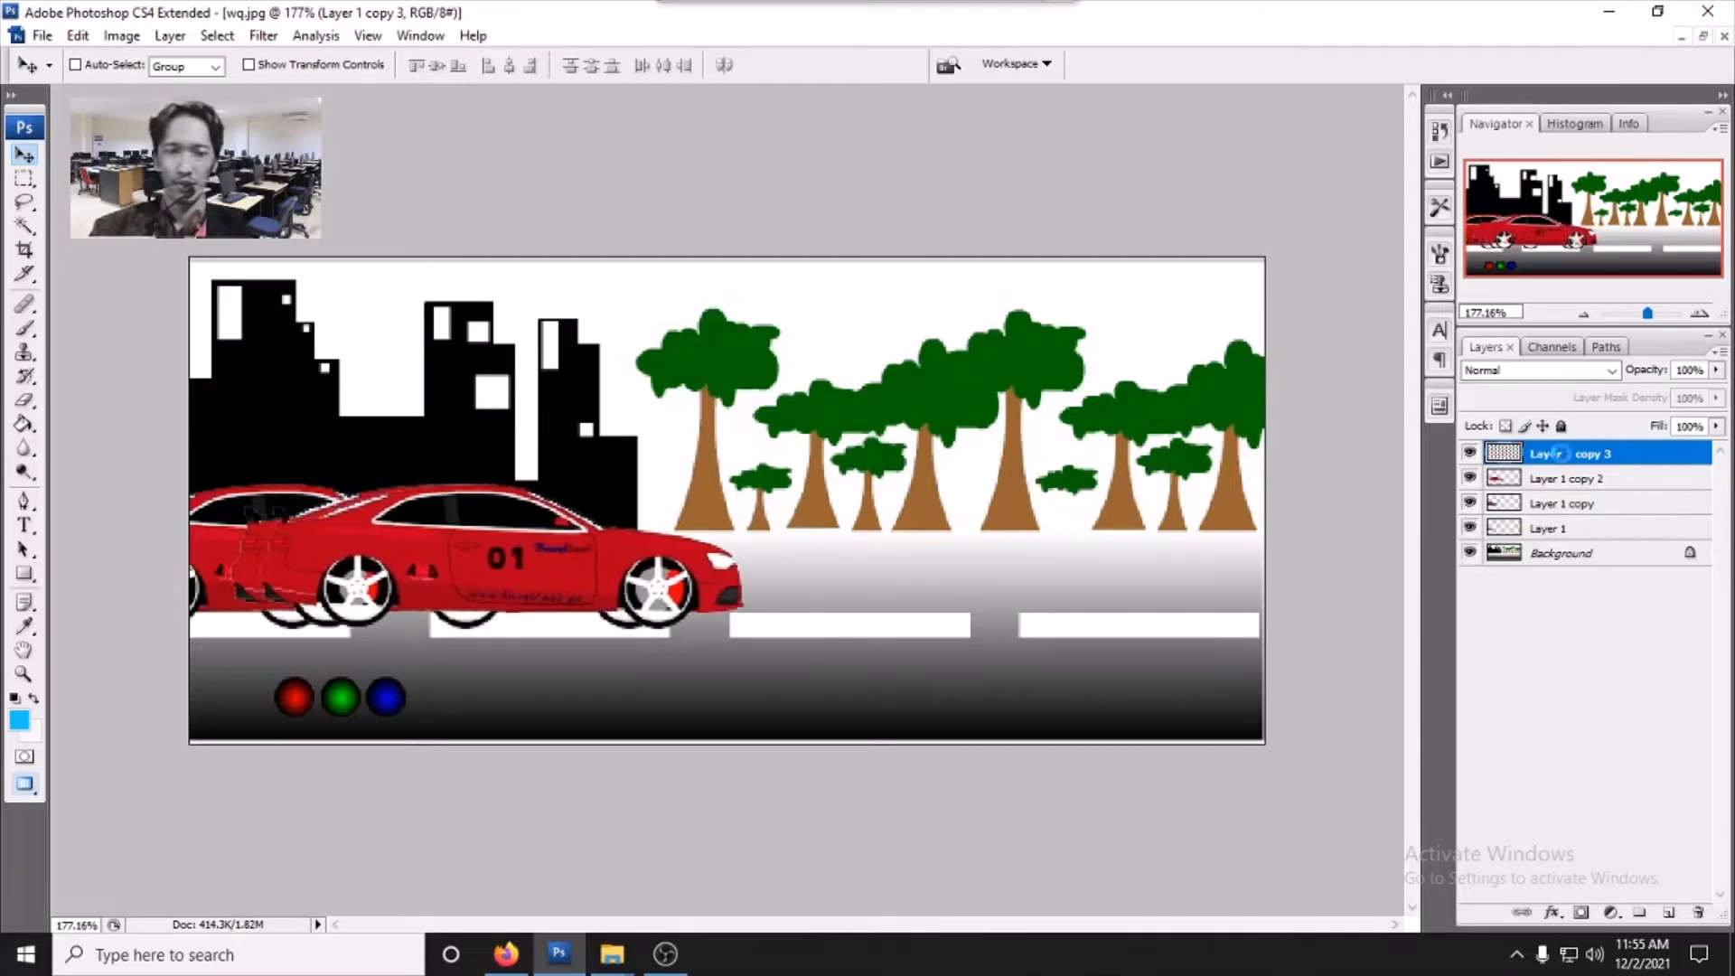
{"action": "key", "text": "Right"}
{"action": "key", "text": "Right"}
{"action": "key", "text": "Right"}
{"action": "key", "text": "Right"}
{"action": "key", "text": "Right"}
{"action": "key", "text": "Right"}
{"action": "key", "text": "Right"}
{"action": "key", "text": "Right"}
{"action": "key", "text": "Right"}
{"action": "key", "text": "Right"}
{"action": "key", "text": "Right"}
{"action": "key", "text": "Right"}
{"action": "key", "text": "Right"}
{"action": "key", "text": "Right"}
{"action": "key", "text": "Right"}
{"action": "key", "text": "Right"}
{"action": "key", "text": "Right"}
{"action": "key", "text": "Right"}
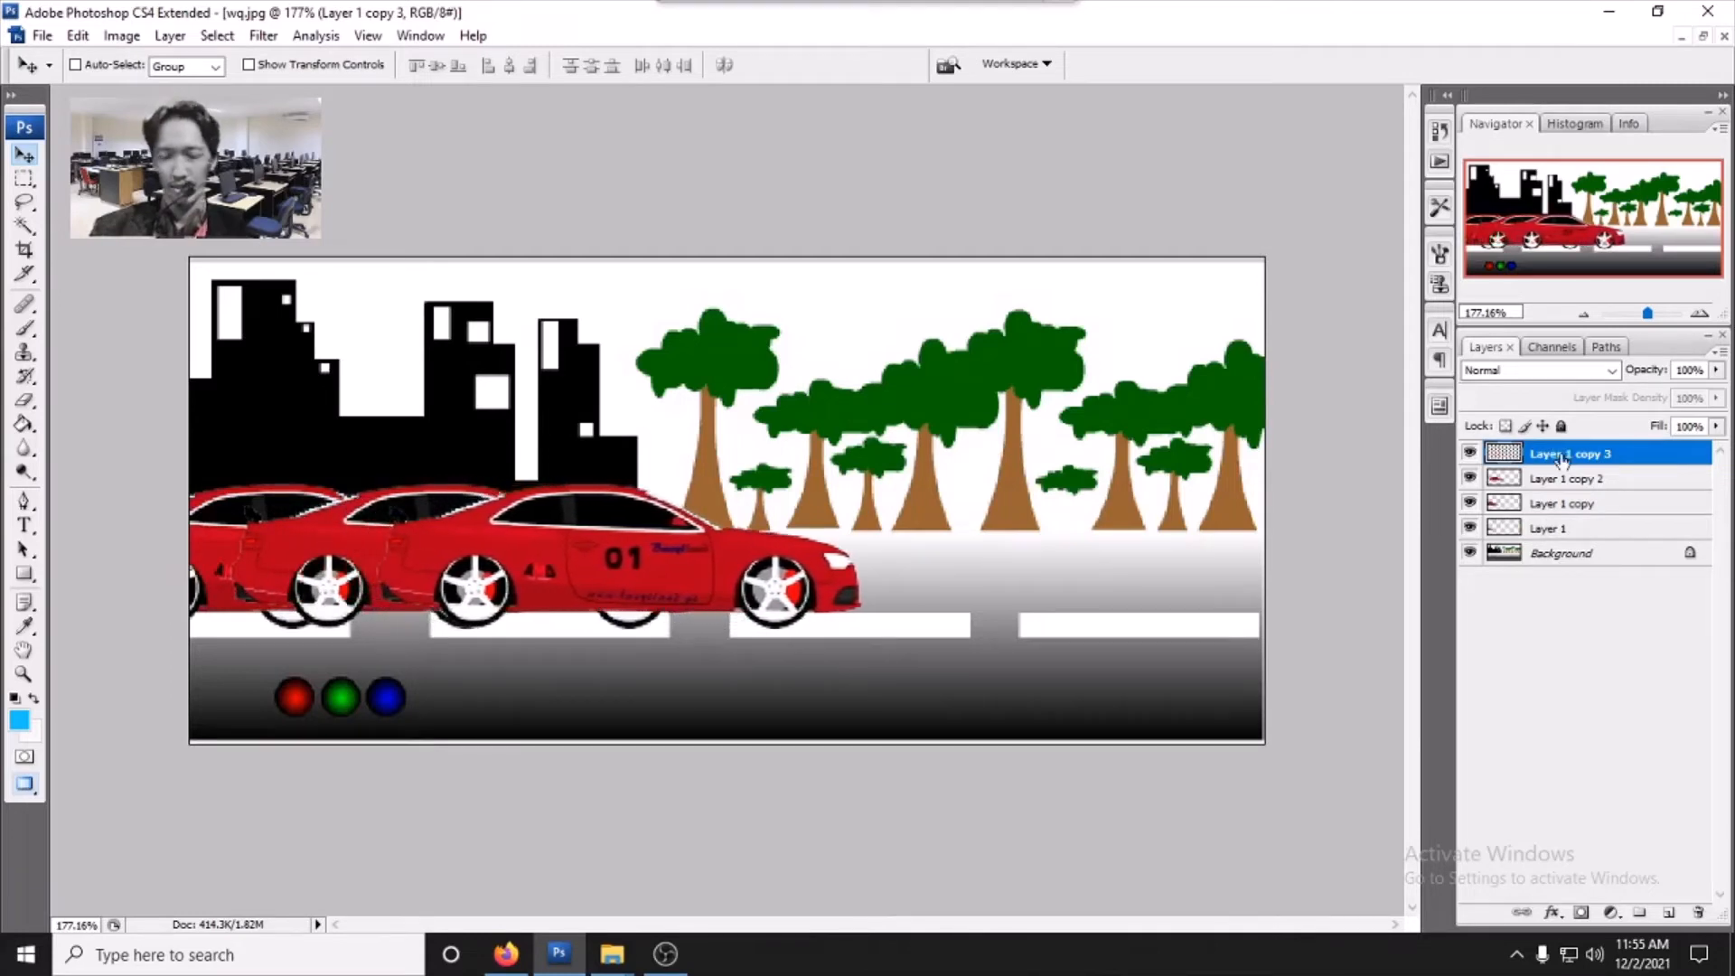
{"action": "key", "text": "ctrl+j"}
{"action": "key", "text": "Right"}
{"action": "key", "text": "Right"}
{"action": "key", "text": "Right"}
{"action": "key", "text": "Right"}
{"action": "key", "text": "Right"}
{"action": "key", "text": "Right"}
{"action": "key", "text": "Right"}
{"action": "key", "text": "Right"}
{"action": "key", "text": "Right"}
{"action": "key", "text": "Right"}
{"action": "key", "text": "Right"}
{"action": "key", "text": "Right"}
{"action": "key", "text": "Right"}
{"action": "key", "text": "Right"}
{"action": "key", "text": "Right"}
{"action": "key", "text": "Right"}
{"action": "key", "text": "Right"}
{"action": "key", "text": "Right"}
{"action": "key", "text": "Right"}
{"action": "key", "text": "Right"}
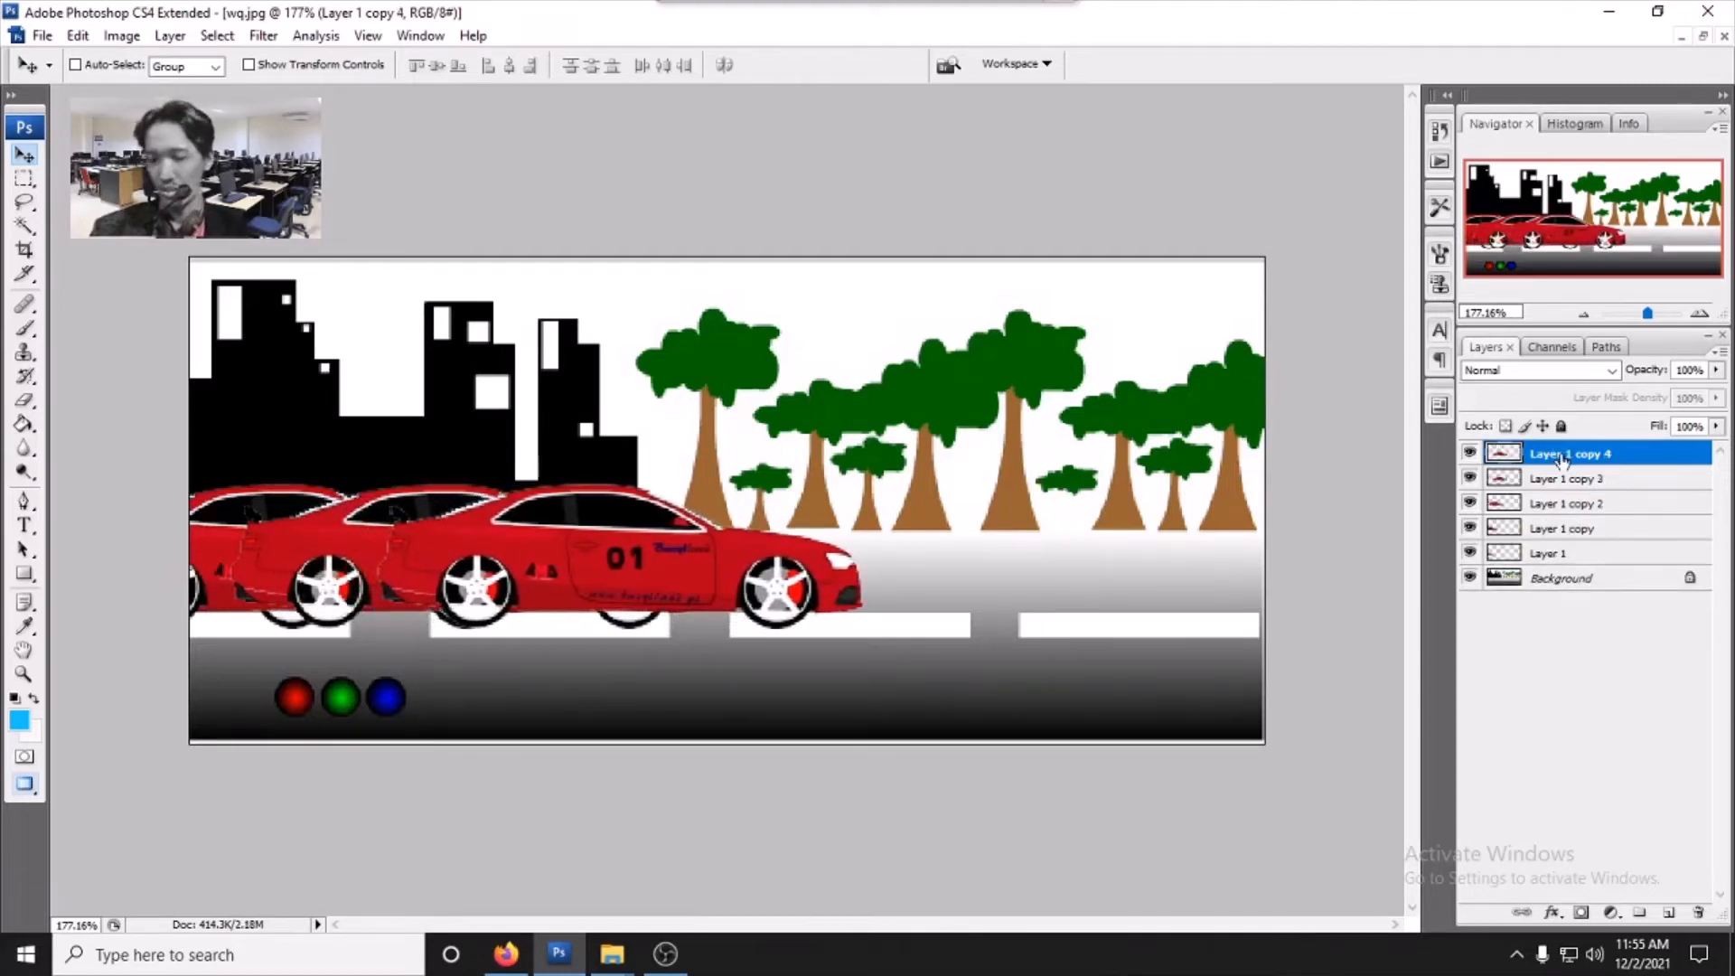
{"action": "key", "text": "Right"}
{"action": "key", "text": "Right"}
{"action": "key", "text": "Right"}
{"action": "key", "text": "Right"}
{"action": "key", "text": "Right"}
{"action": "key", "text": "Right"}
{"action": "key", "text": "Right"}
{"action": "key", "text": "Right"}
{"action": "key", "text": "Right"}
{"action": "key", "text": "Right"}
{"action": "key", "text": "Right"}
{"action": "key", "text": "Right"}
{"action": "key", "text": "Right"}
{"action": "key", "text": "Right"}
{"action": "key", "text": "Right"}
{"action": "key", "text": "Right"}
{"action": "key", "text": "Right"}
{"action": "key", "text": "Right"}
{"action": "key", "text": "Right"}
{"action": "key", "text": "Right"}
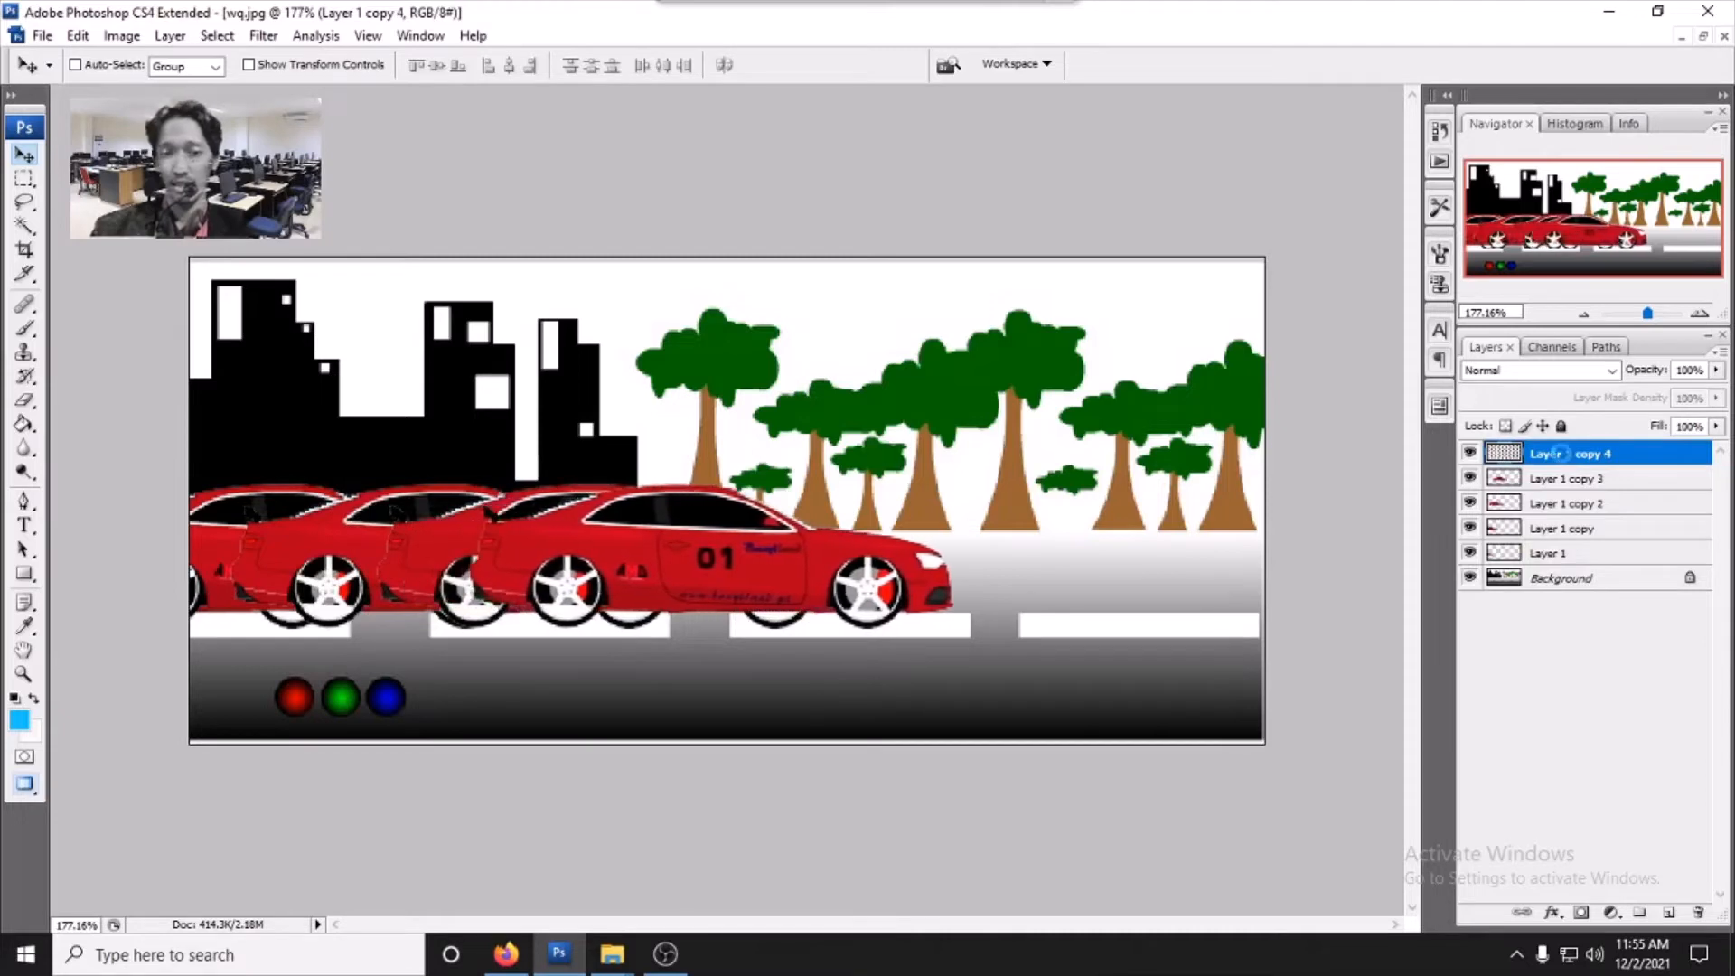
{"action": "key", "text": "Left"}
{"action": "key", "text": "Left"}
{"action": "key", "text": "Left"}
{"action": "key", "text": "Left"}
{"action": "key", "text": "Left"}
{"action": "key", "text": "Left"}
{"action": "key", "text": "Left"}
{"action": "key", "text": "Left"}
{"action": "key", "text": "Left"}
{"action": "key", "text": "Left"}
{"action": "key", "text": "Left"}
{"action": "key", "text": "Left"}
{"action": "key", "text": "Left"}
{"action": "key", "text": "Left"}
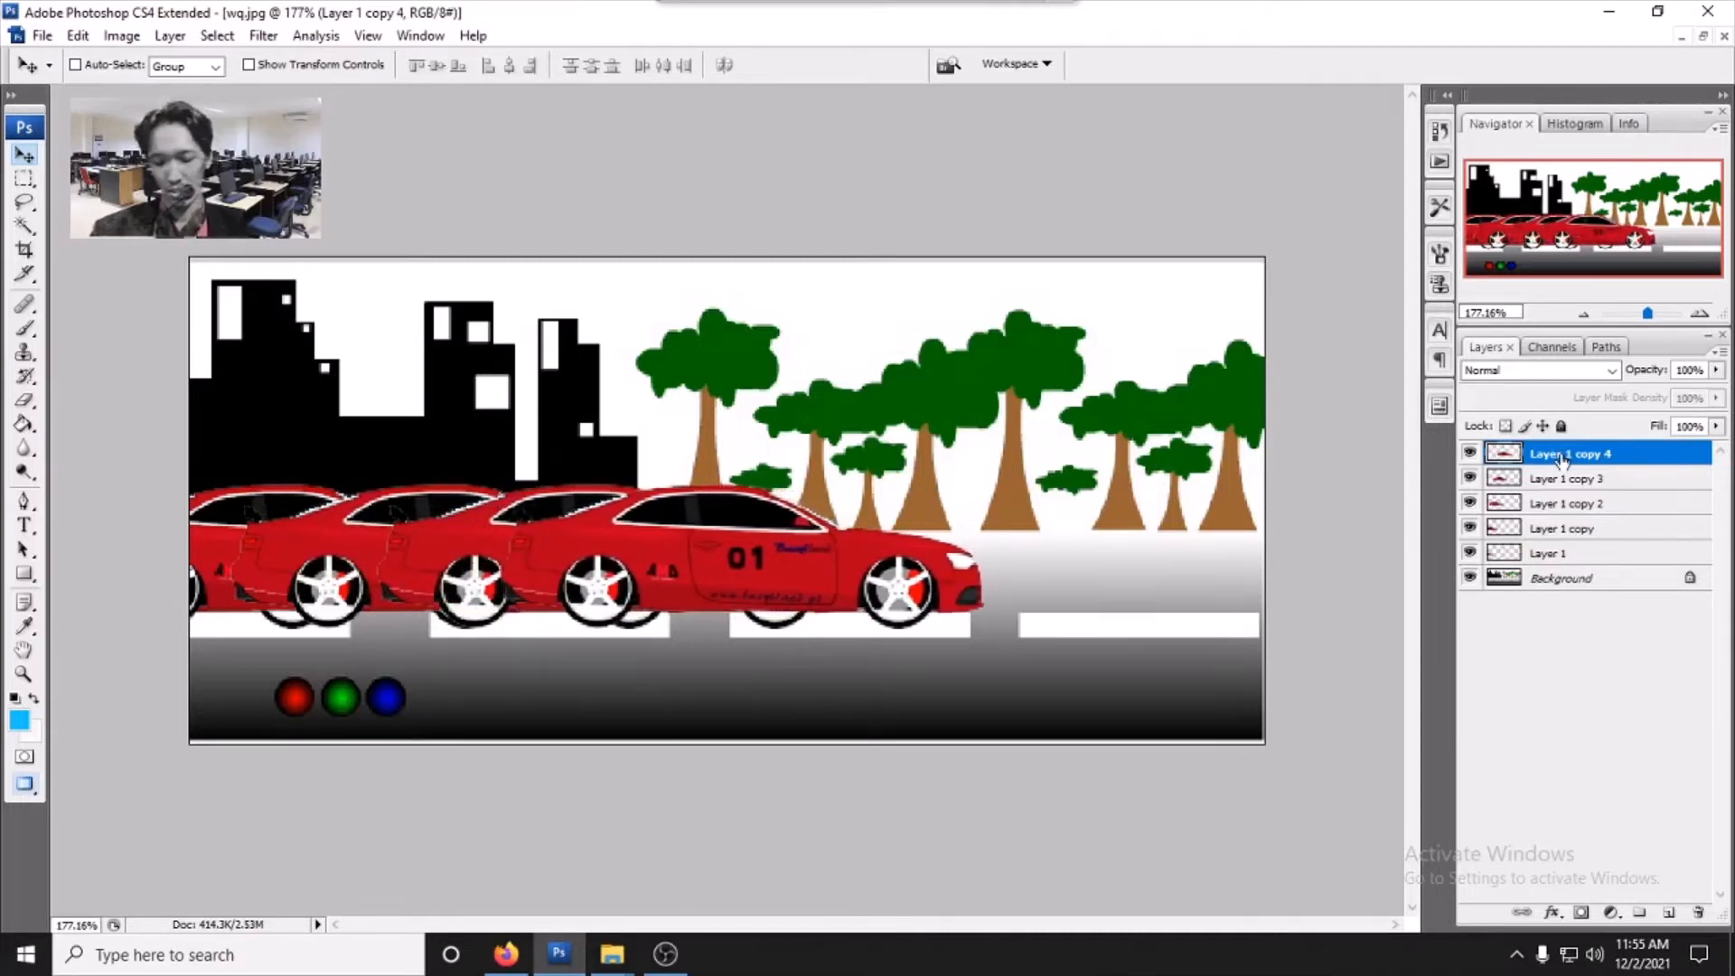
- Duplicate Layer 1 copy 4 twice, shifting each new copy further right
{"action": "key", "text": "ctrl+j"}
{"action": "key", "text": "Right"}
{"action": "key", "text": "Right"}
{"action": "key", "text": "Right"}
{"action": "key", "text": "Right"}
{"action": "key", "text": "Right"}
{"action": "key", "text": "Right"}
{"action": "key", "text": "Right"}
{"action": "key", "text": "Right"}
{"action": "key", "text": "Right"}
{"action": "key", "text": "Right"}
{"action": "key", "text": "Right"}
{"action": "key", "text": "Right"}
{"action": "key", "text": "Right"}
{"action": "key", "text": "Right"}
{"action": "key", "text": "Right"}
{"action": "key", "text": "Right"}
{"action": "key", "text": "Right"}
{"action": "key", "text": "Right"}
{"action": "key", "text": "Right"}
{"action": "key", "text": "Right"}
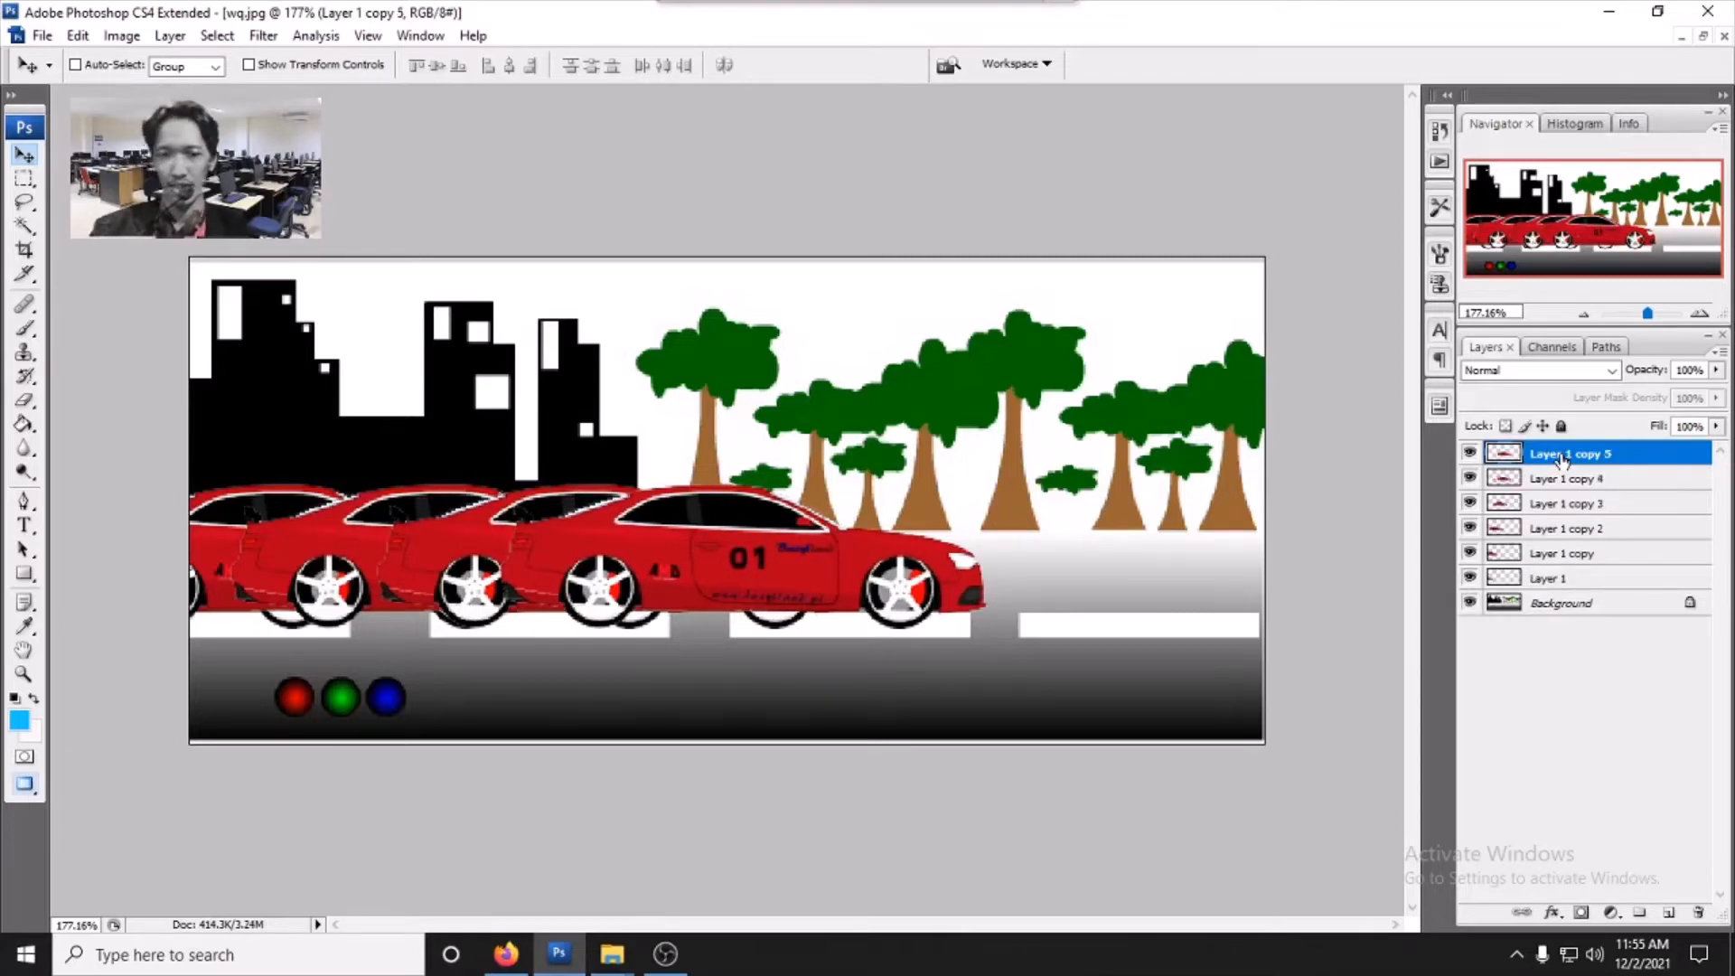
{"action": "key", "text": "Right"}
{"action": "key", "text": "Right"}
{"action": "key", "text": "Right"}
{"action": "key", "text": "Right"}
{"action": "key", "text": "Right"}
{"action": "key", "text": "Right"}
{"action": "key", "text": "Right"}
{"action": "key", "text": "Right"}
{"action": "key", "text": "Right"}
{"action": "key", "text": "Right"}
{"action": "key", "text": "Right"}
{"action": "key", "text": "Right"}
{"action": "key", "text": "Right"}
{"action": "key", "text": "Right"}
{"action": "key", "text": "Right"}
{"action": "key", "text": "Right"}
{"action": "key", "text": "Right"}
{"action": "key", "text": "Right"}
{"action": "key", "text": "Right"}
{"action": "key", "text": "Right"}
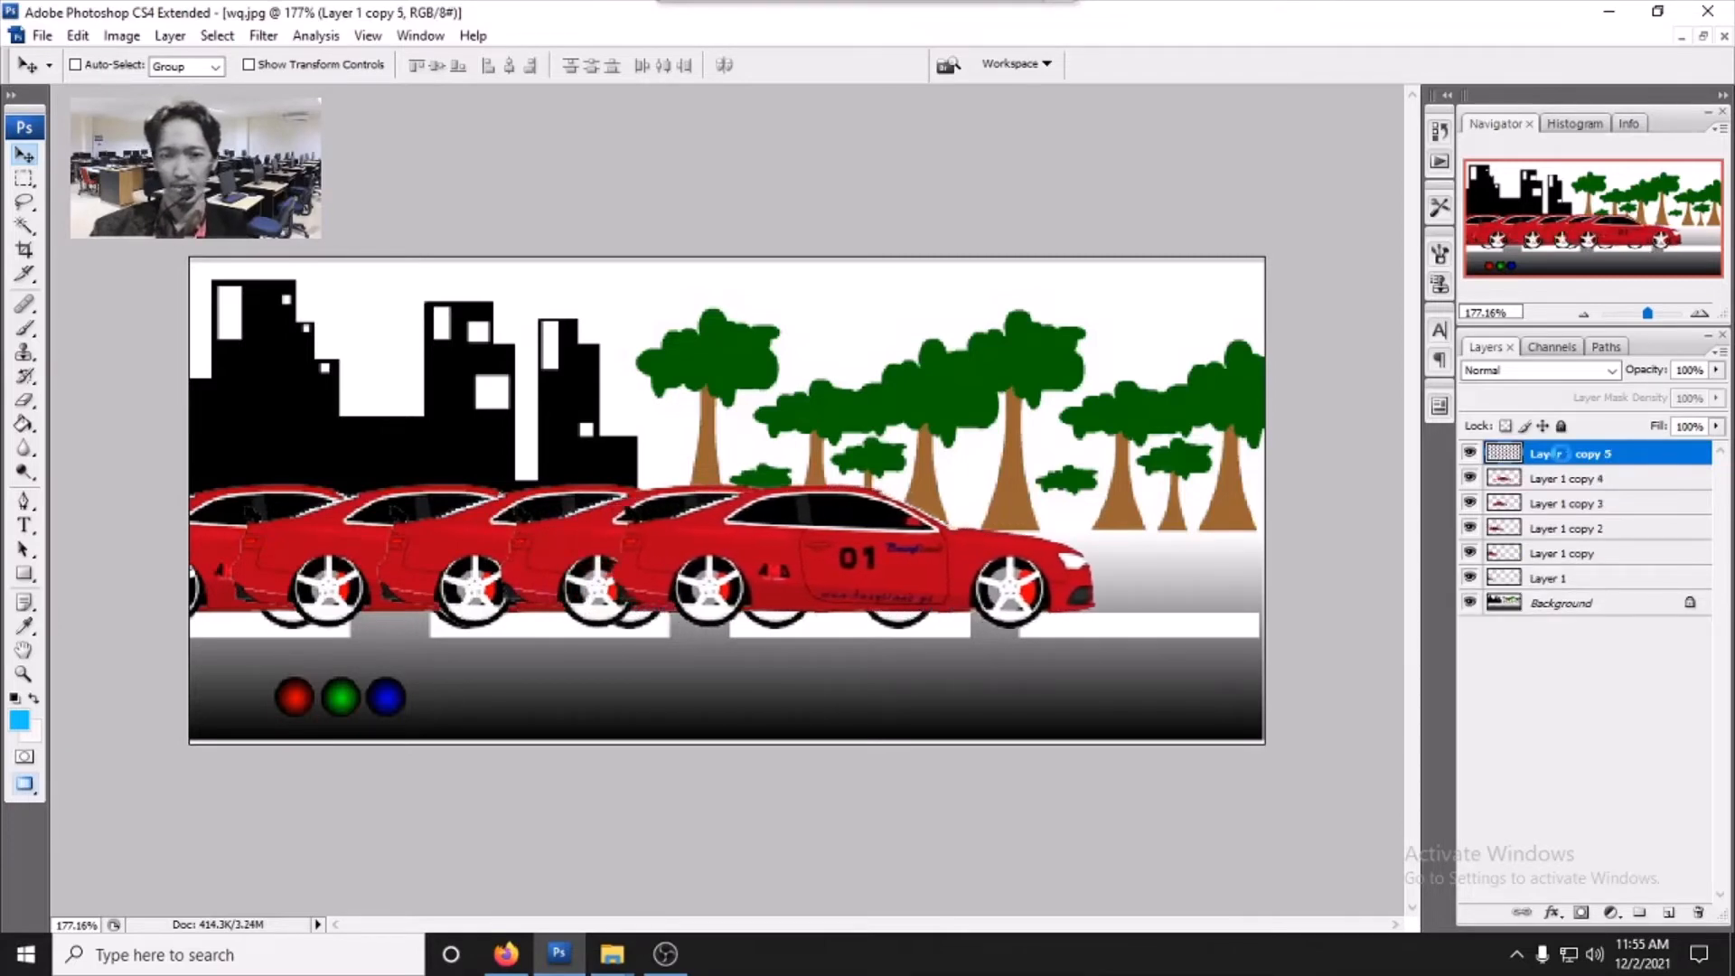
{"action": "key", "text": "ctrl+j"}
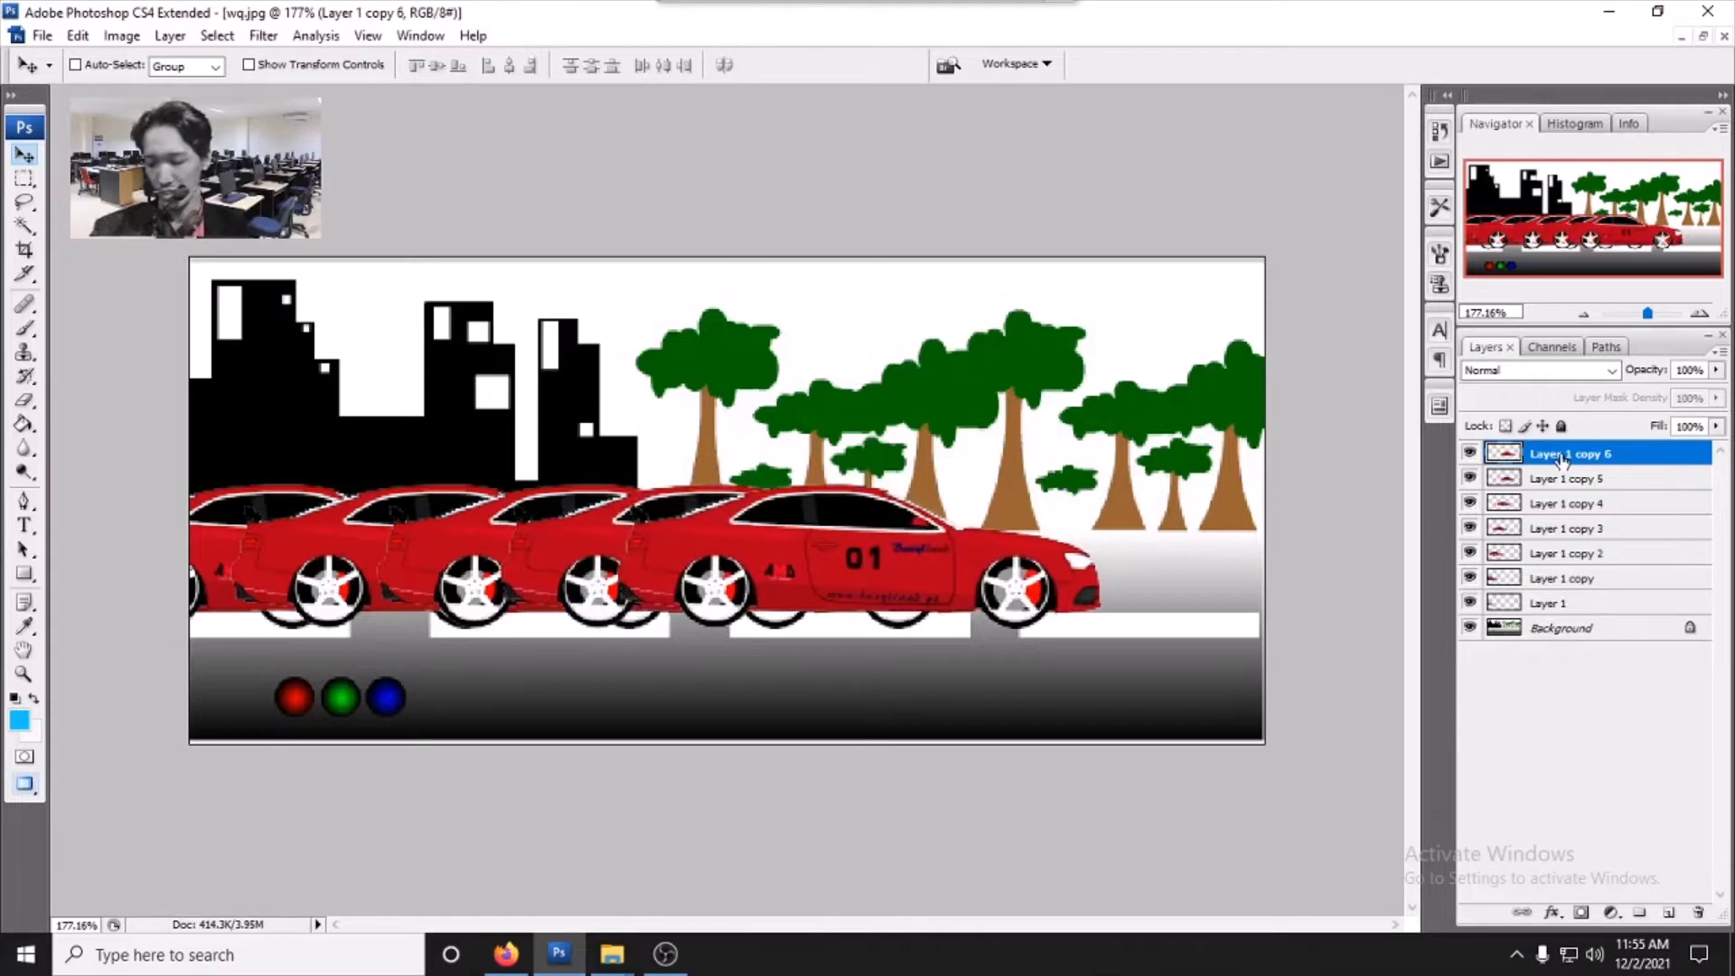
{"action": "key", "text": "Right"}
{"action": "key", "text": "Right"}
{"action": "key", "text": "Right"}
{"action": "key", "text": "Right"}
{"action": "key", "text": "Right"}
{"action": "key", "text": "Right"}
{"action": "key", "text": "Right"}
{"action": "key", "text": "Right"}
{"action": "key", "text": "Right"}
{"action": "key", "text": "Right"}
{"action": "key", "text": "Right"}
{"action": "key", "text": "Right"}
{"action": "key", "text": "Right"}
{"action": "key", "text": "Right"}
{"action": "key", "text": "Right"}
{"action": "key", "text": "Right"}
{"action": "key", "text": "Right"}
{"action": "key", "text": "Right"}
{"action": "key", "text": "Right"}
{"action": "key", "text": "Right"}
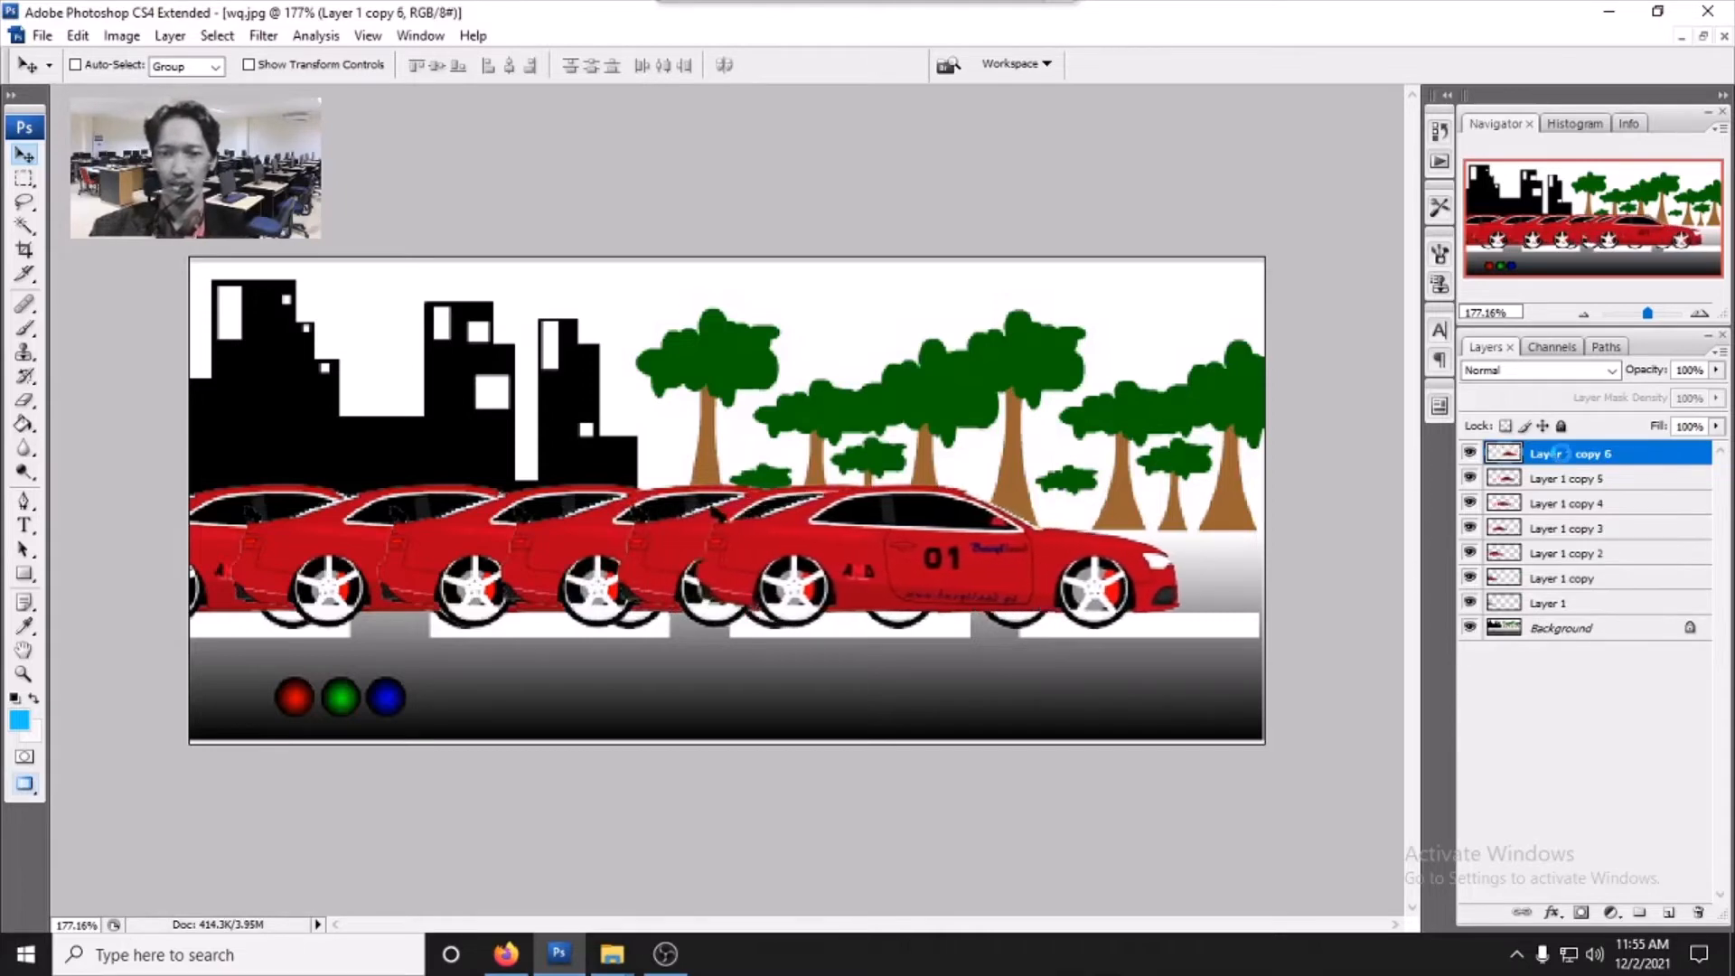
{"action": "key", "text": "Right"}
{"action": "key", "text": "Right"}
{"action": "key", "text": "Right"}
{"action": "key", "text": "Right"}
{"action": "key", "text": "Right"}
{"action": "key", "text": "Right"}
{"action": "key", "text": "Right"}
{"action": "key", "text": "Right"}
{"action": "key", "text": "Right"}
{"action": "key", "text": "Right"}
{"action": "key", "text": "Right"}
{"action": "key", "text": "Right"}
{"action": "key", "text": "Right"}
{"action": "key", "text": "Right"}
{"action": "key", "text": "Right"}
{"action": "key", "text": "Right"}
{"action": "key", "text": "Right"}
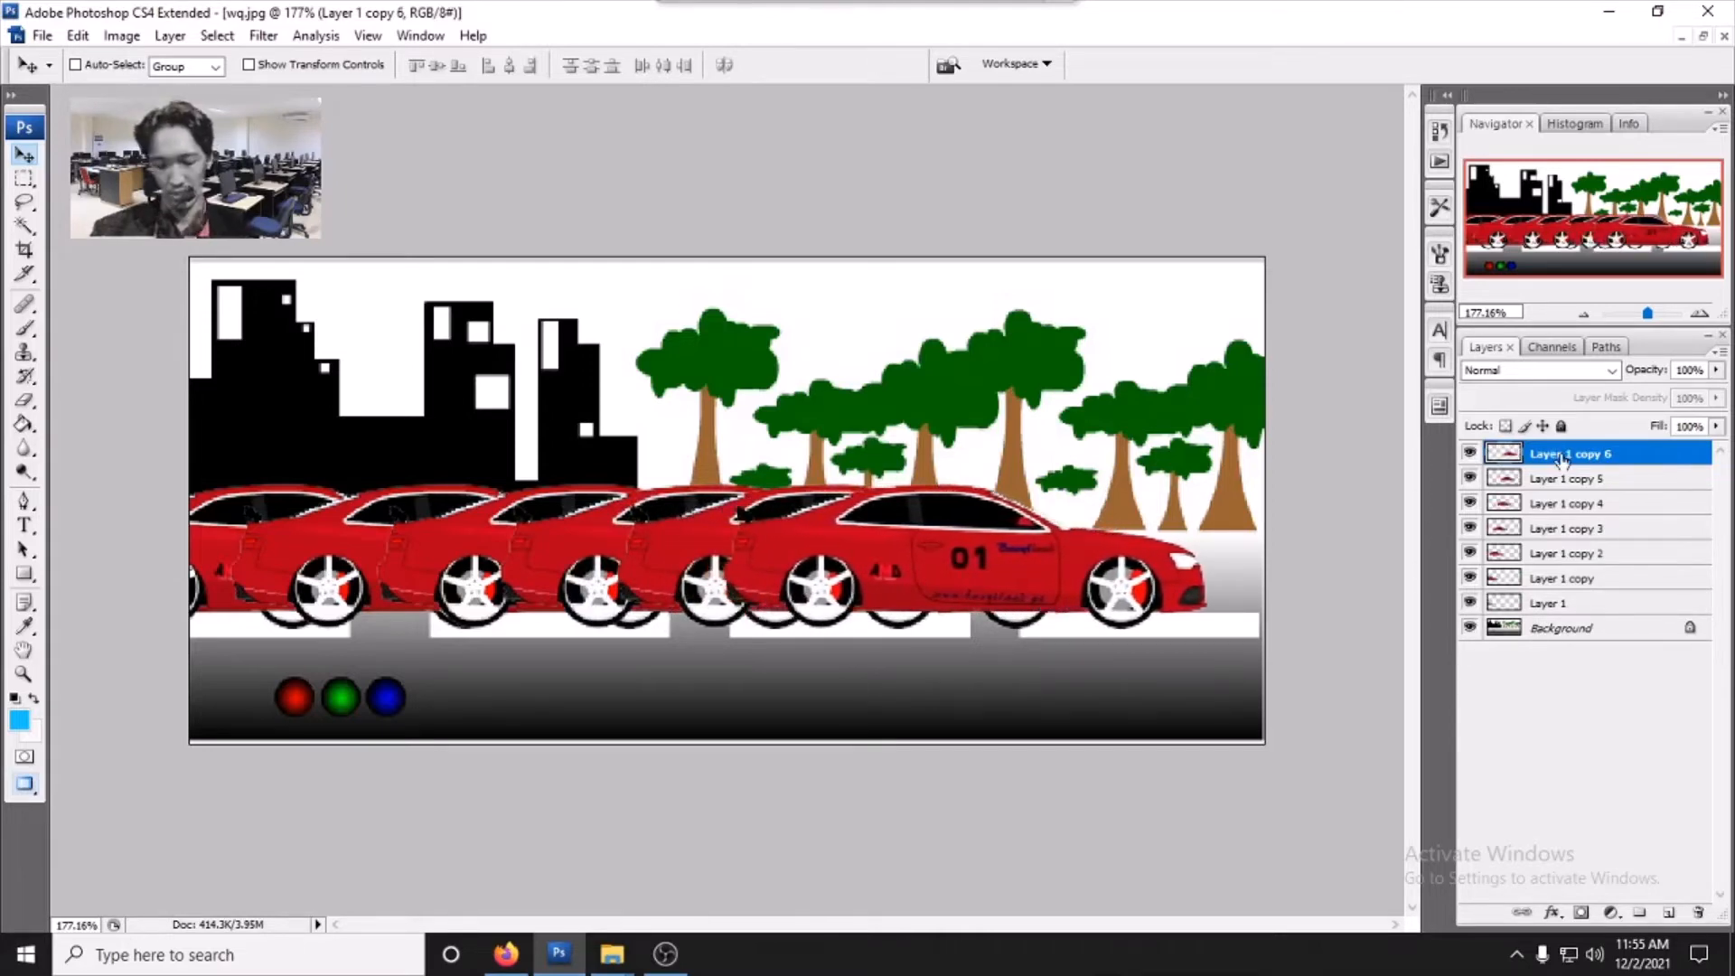
- Duplicate Layer 1 copy 6 twice, nudging each copy right, and hide the topmost car copy
{"action": "key", "text": "ctrl+j"}
{"action": "key", "text": "Right"}
{"action": "key", "text": "Right"}
{"action": "key", "text": "Right"}
{"action": "key", "text": "Right"}
{"action": "key", "text": "Right"}
{"action": "key", "text": "Right"}
{"action": "key", "text": "Right"}
{"action": "key", "text": "Right"}
{"action": "key", "text": "Right"}
{"action": "key", "text": "Right"}
{"action": "key", "text": "Right"}
{"action": "key", "text": "Right"}
{"action": "key", "text": "Right"}
{"action": "key", "text": "Right"}
{"action": "key", "text": "Right"}
{"action": "key", "text": "Right"}
{"action": "key", "text": "Right"}
{"action": "key", "text": "Right"}
{"action": "key", "text": "Right"}
{"action": "key", "text": "Right"}
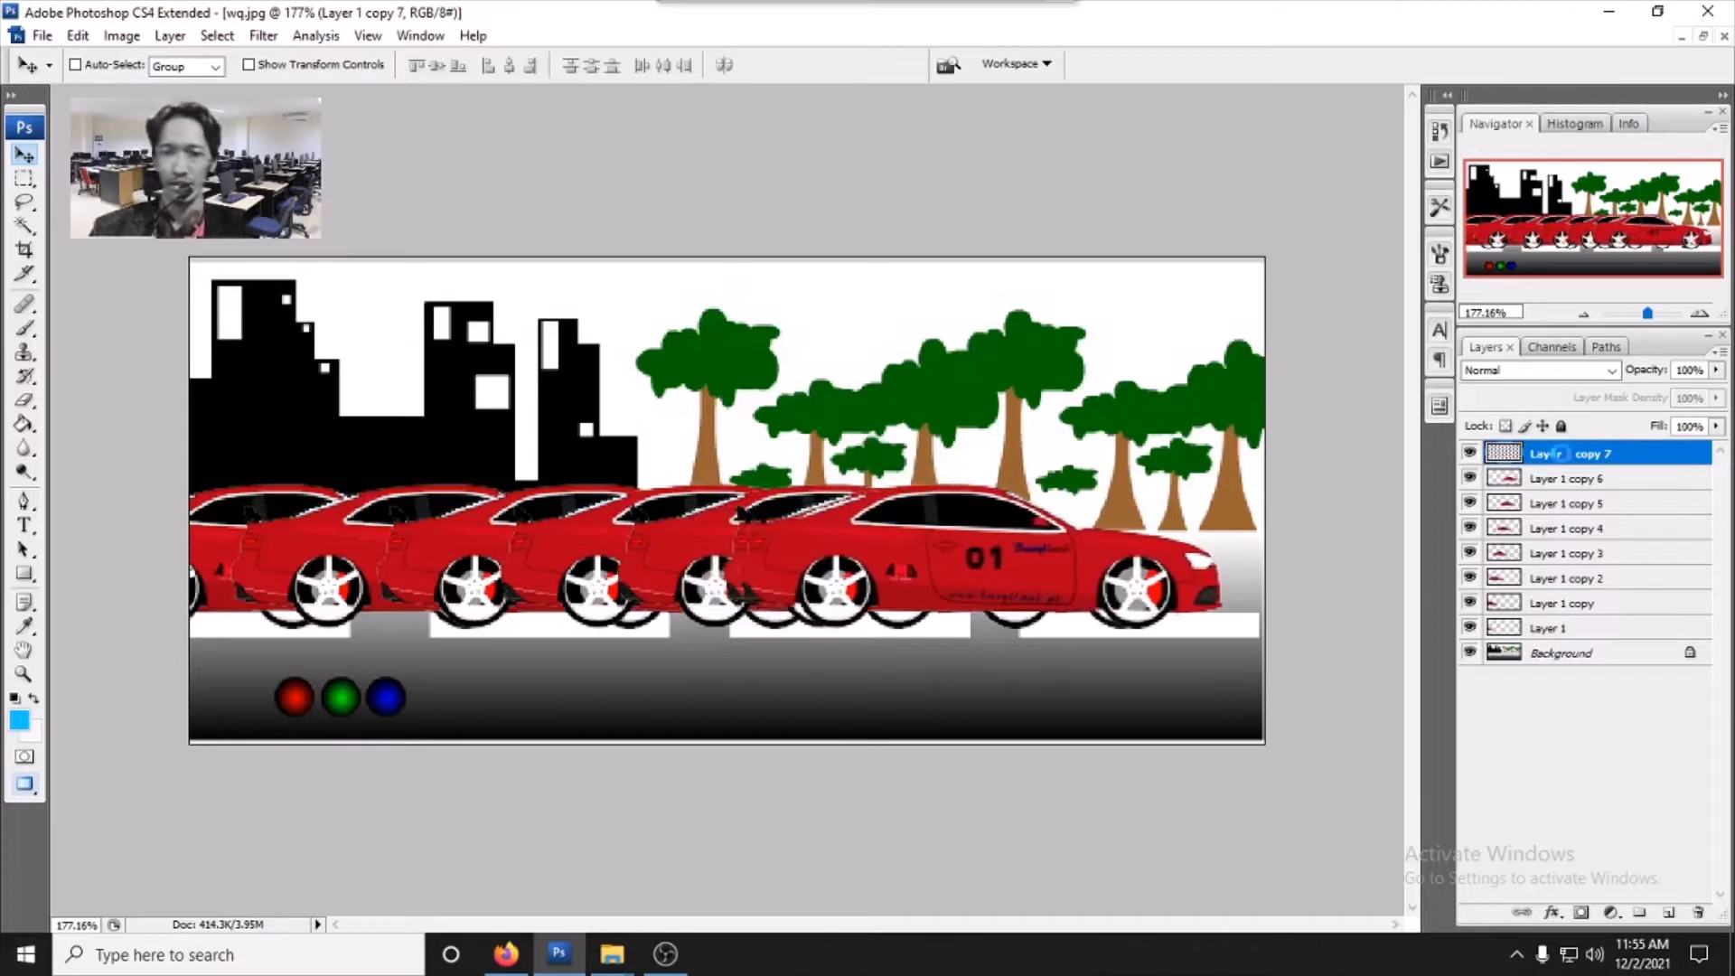
{"action": "key", "text": "Right"}
{"action": "key", "text": "Right"}
{"action": "key", "text": "Right"}
{"action": "key", "text": "Right"}
{"action": "key", "text": "Right"}
{"action": "key", "text": "Right"}
{"action": "key", "text": "Right"}
{"action": "key", "text": "Right"}
{"action": "key", "text": "Right"}
{"action": "key", "text": "Right"}
{"action": "key", "text": "Right"}
{"action": "key", "text": "Right"}
{"action": "key", "text": "Right"}
{"action": "key", "text": "Right"}
{"action": "key", "text": "Right"}
{"action": "key", "text": "Right"}
{"action": "key", "text": "Right"}
{"action": "key", "text": "Right"}
{"action": "key", "text": "Right"}
{"action": "key", "text": "Right"}
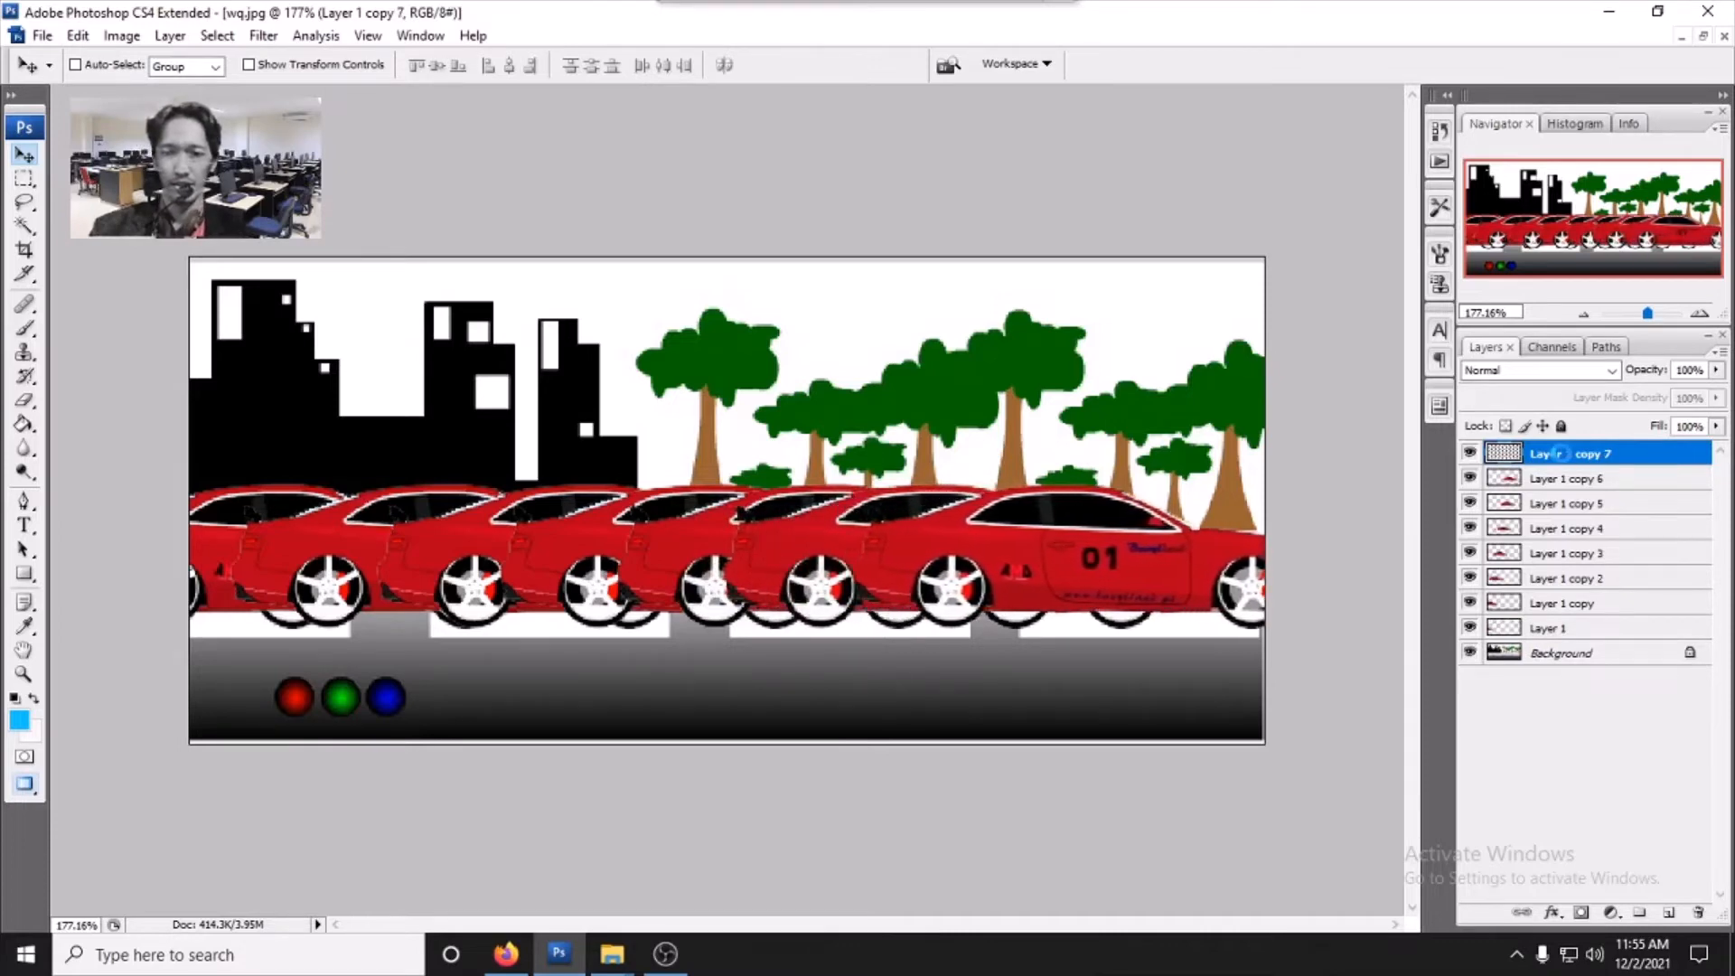
{"action": "key", "text": "ctrl+j"}
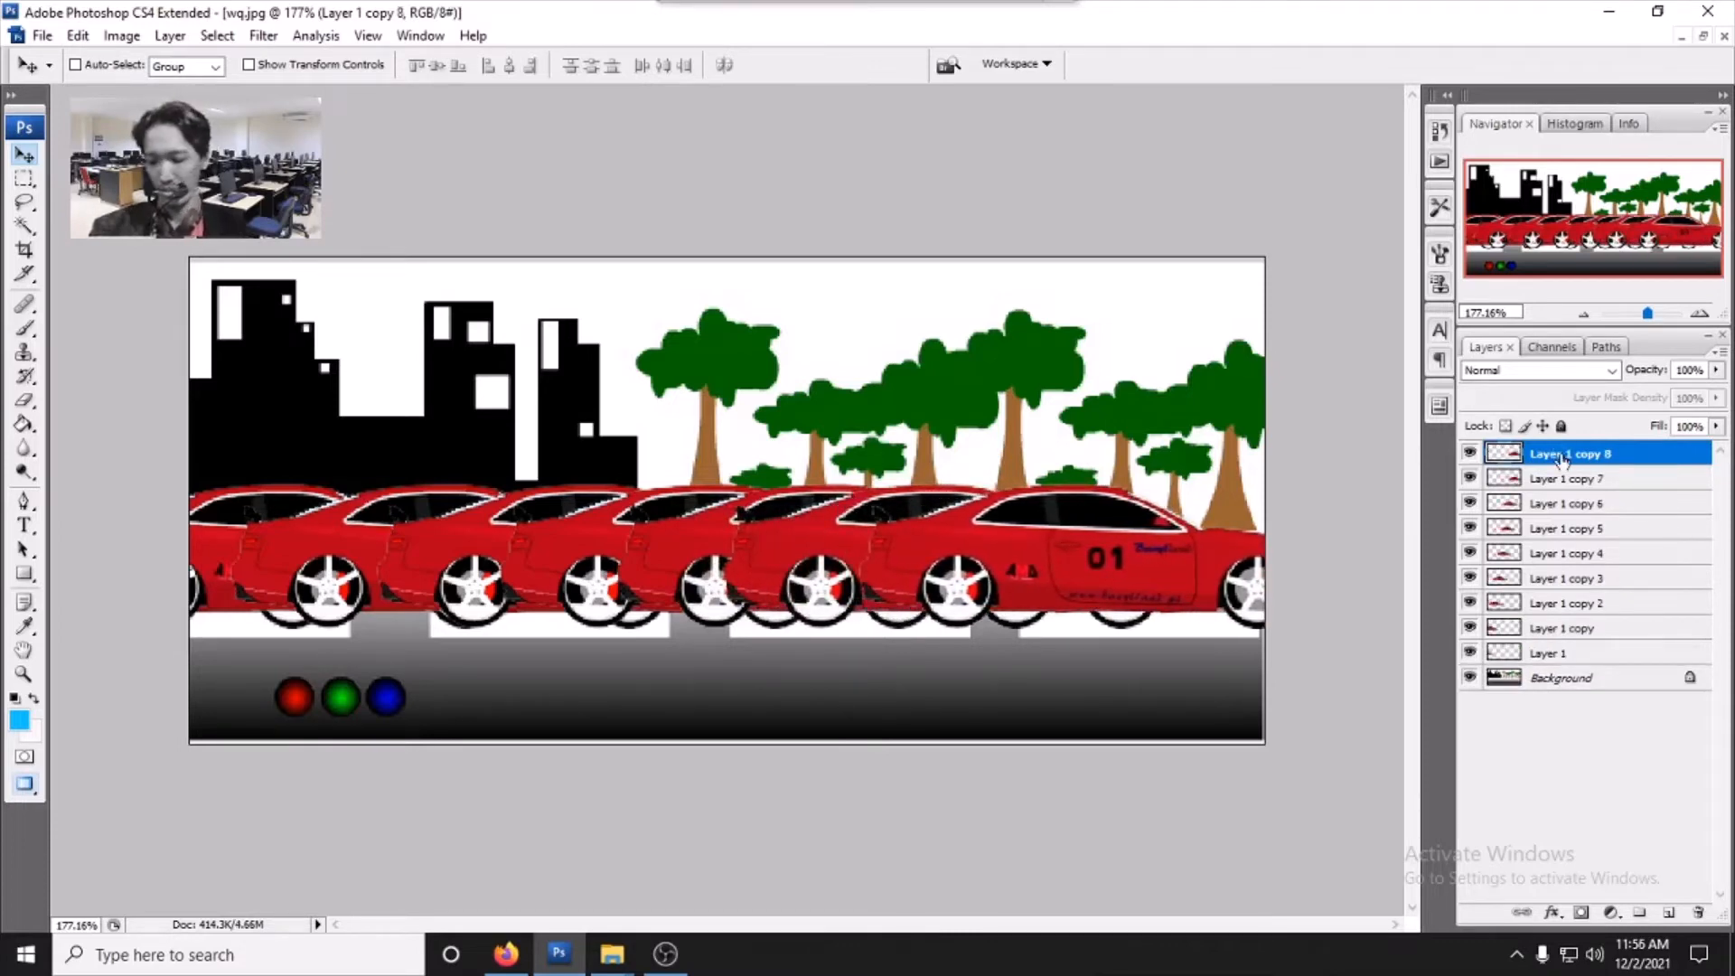
{"action": "key", "text": "Right"}
{"action": "key", "text": "Right"}
{"action": "key", "text": "Right"}
{"action": "key", "text": "Right"}
{"action": "key", "text": "Right"}
{"action": "key", "text": "Right"}
{"action": "key", "text": "Right"}
{"action": "key", "text": "Right"}
{"action": "key", "text": "Right"}
{"action": "key", "text": "Right"}
{"action": "key", "text": "Right"}
{"action": "key", "text": "Right"}
{"action": "key", "text": "Right"}
{"action": "key", "text": "Right"}
{"action": "key", "text": "Right"}
{"action": "key", "text": "Right"}
{"action": "key", "text": "Right"}
{"action": "key", "text": "Right"}
{"action": "key", "text": "Right"}
{"action": "key", "text": "Right"}
{"action": "key", "text": "Right"}
{"action": "key", "text": "Right"}
{"action": "key", "text": "Right"}
{"action": "key", "text": "Right"}
{"action": "key", "text": "Right"}
{"action": "key", "text": "Right"}
{"action": "key", "text": "Right"}
{"action": "key", "text": "Right"}
{"action": "key", "text": "Right"}
{"action": "key", "text": "Right"}
{"action": "key", "text": "Right"}
{"action": "key", "text": "Right"}
{"action": "key", "text": "Right"}
{"action": "key", "text": "Right"}
{"action": "key", "text": "Right"}
{"action": "key", "text": "Right"}
{"action": "key", "text": "Right"}
{"action": "key", "text": "Right"}
{"action": "key", "text": "Right"}
{"action": "key", "text": "Right"}
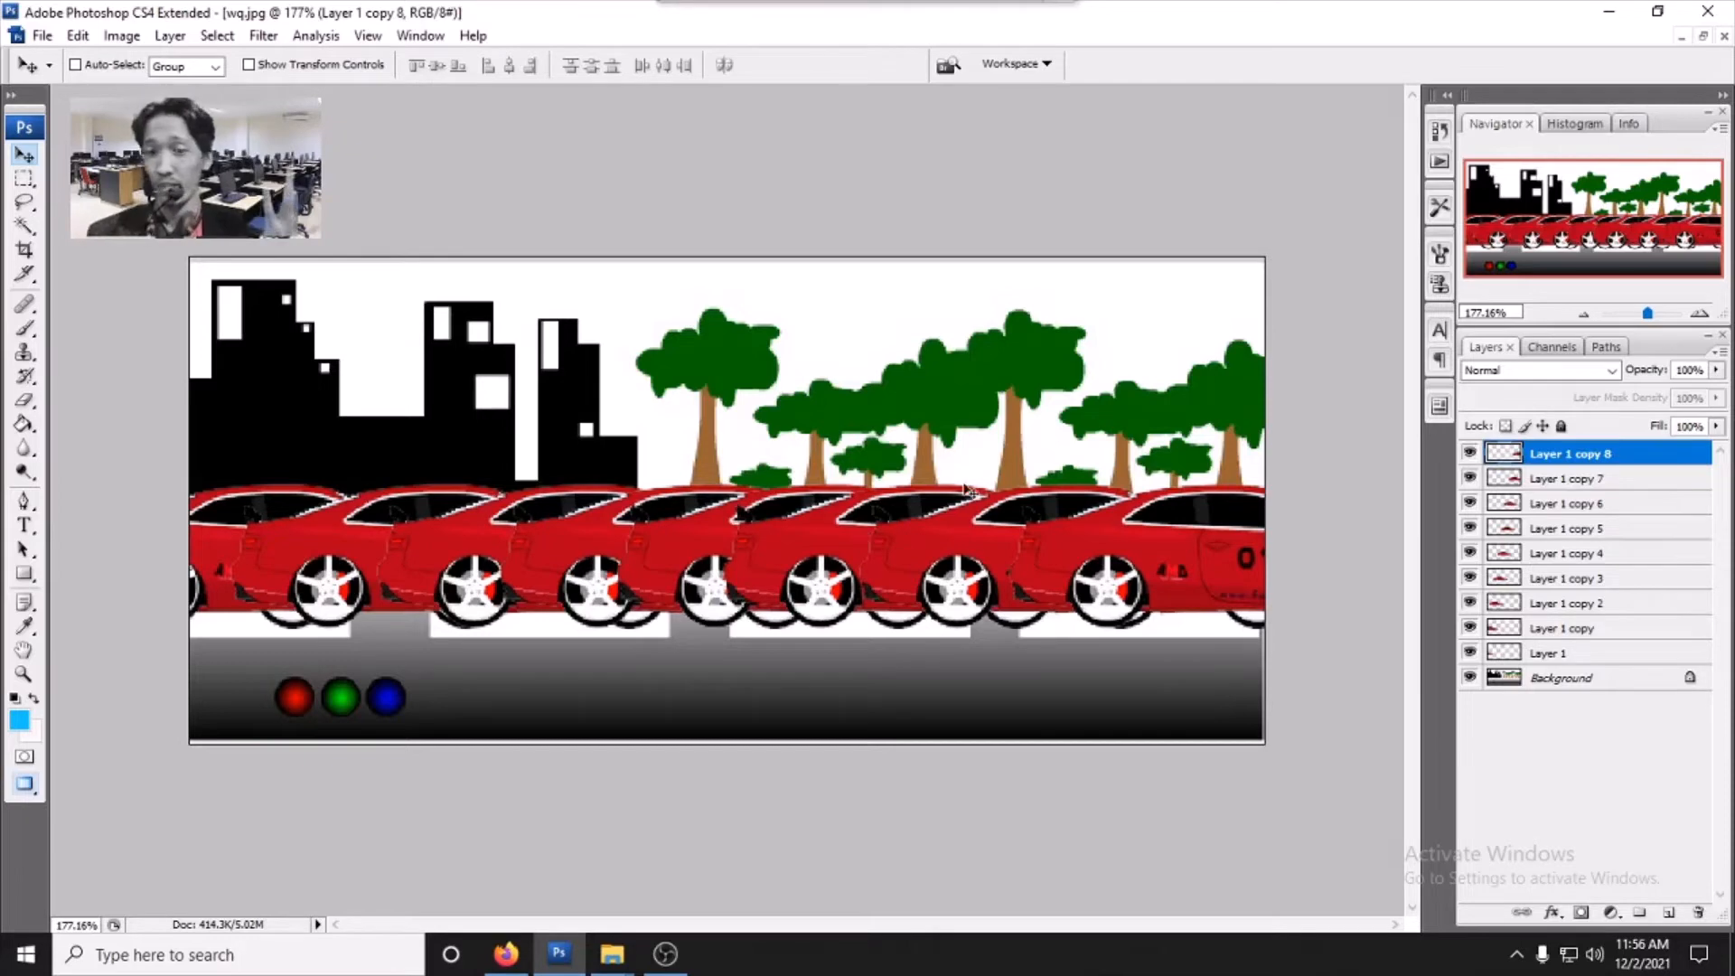
{"action": "left_click", "coordinate": [1469, 452]}
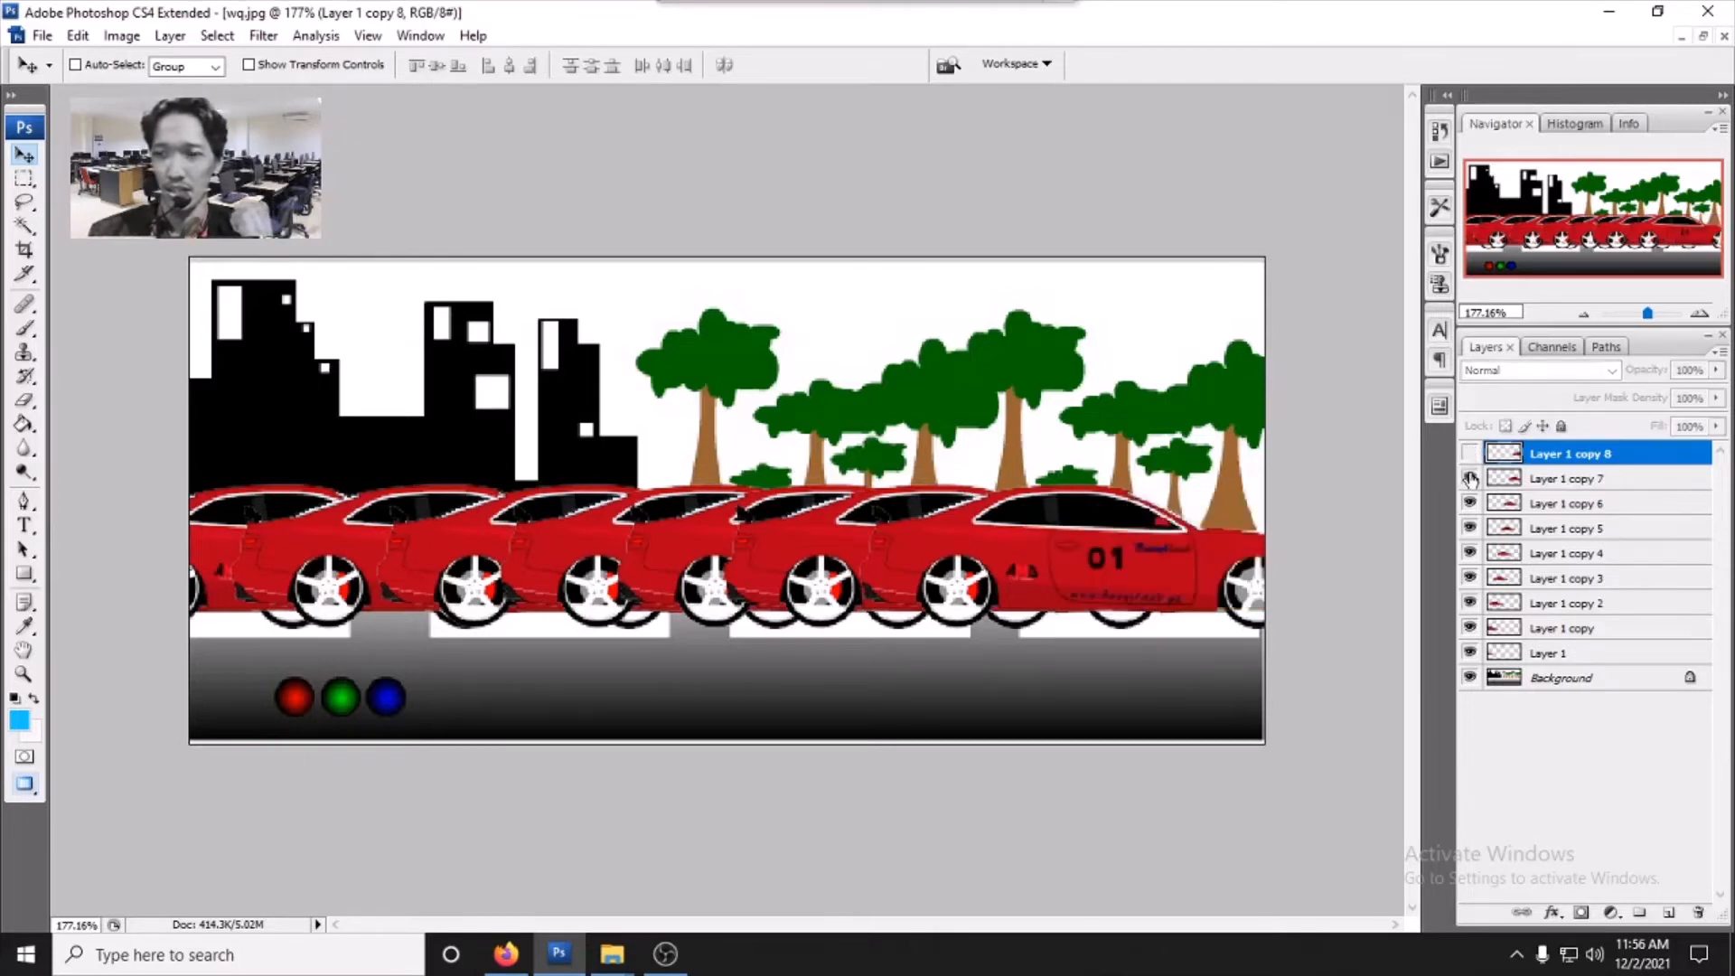
- Hide all the car layers from Layer 1 copy 7 down to Layer 1, leaving only the background visible
{"action": "left_click", "coordinate": [1469, 478]}
{"action": "left_click", "coordinate": [1469, 503]}
{"action": "left_click", "coordinate": [1469, 527]}
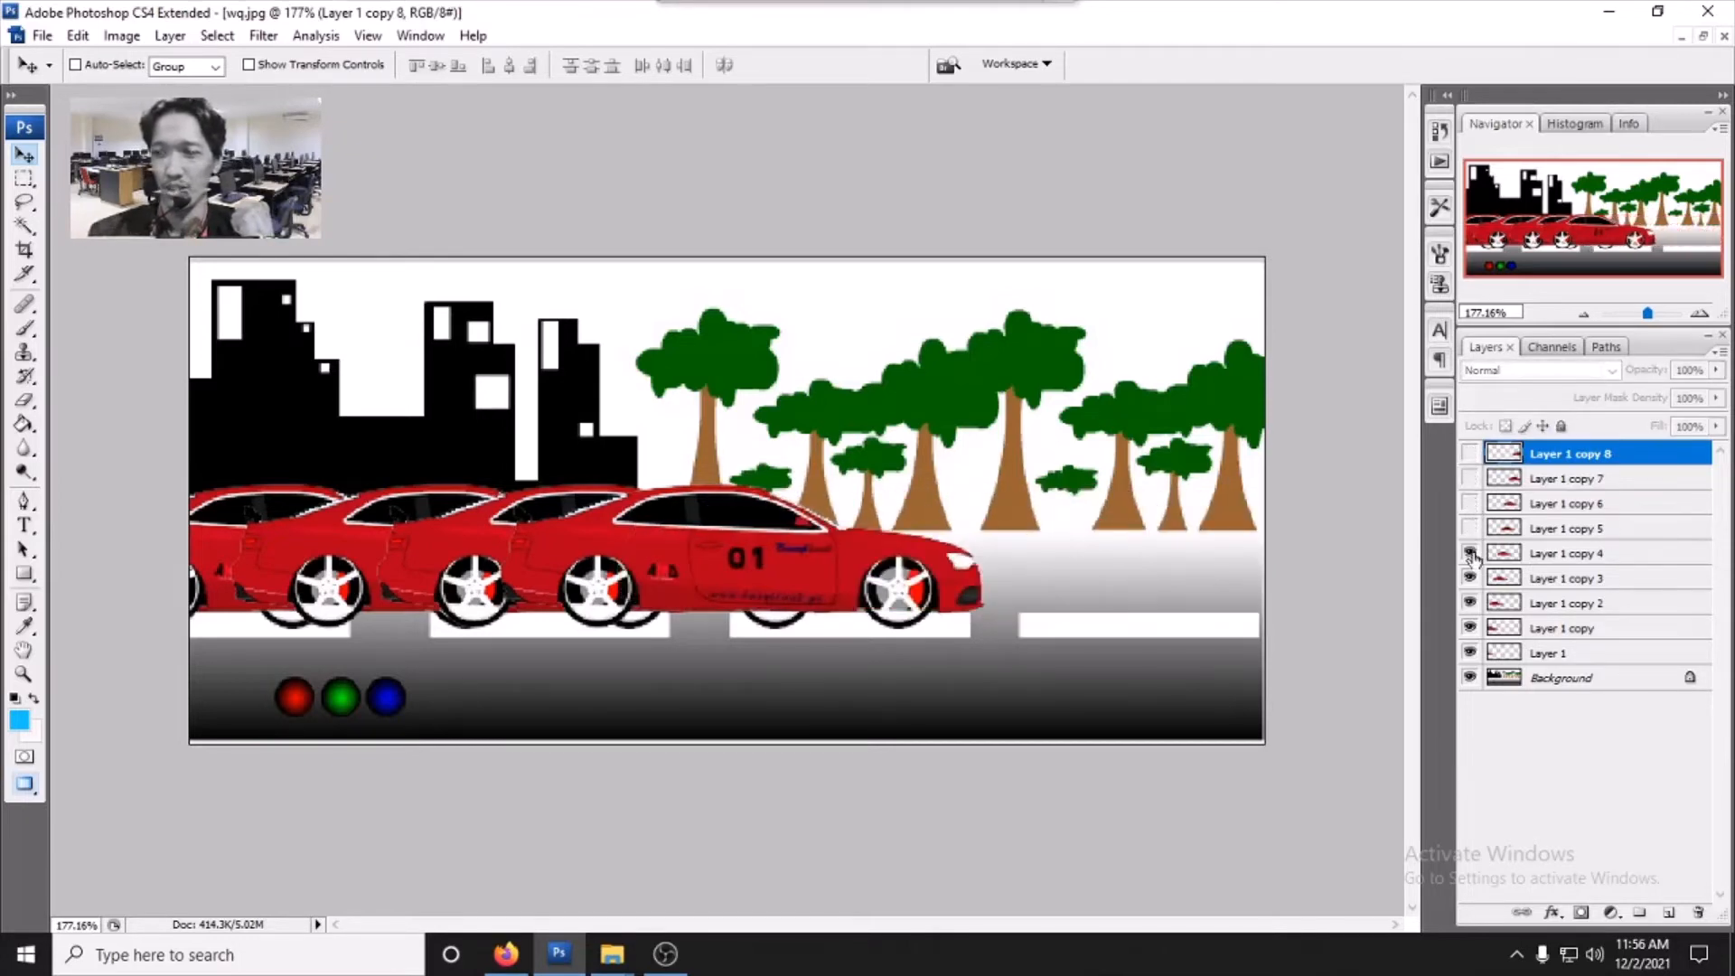
{"action": "left_click", "coordinate": [1469, 553]}
{"action": "left_click", "coordinate": [1469, 579]}
{"action": "left_click", "coordinate": [1469, 602]}
{"action": "left_click", "coordinate": [1469, 627]}
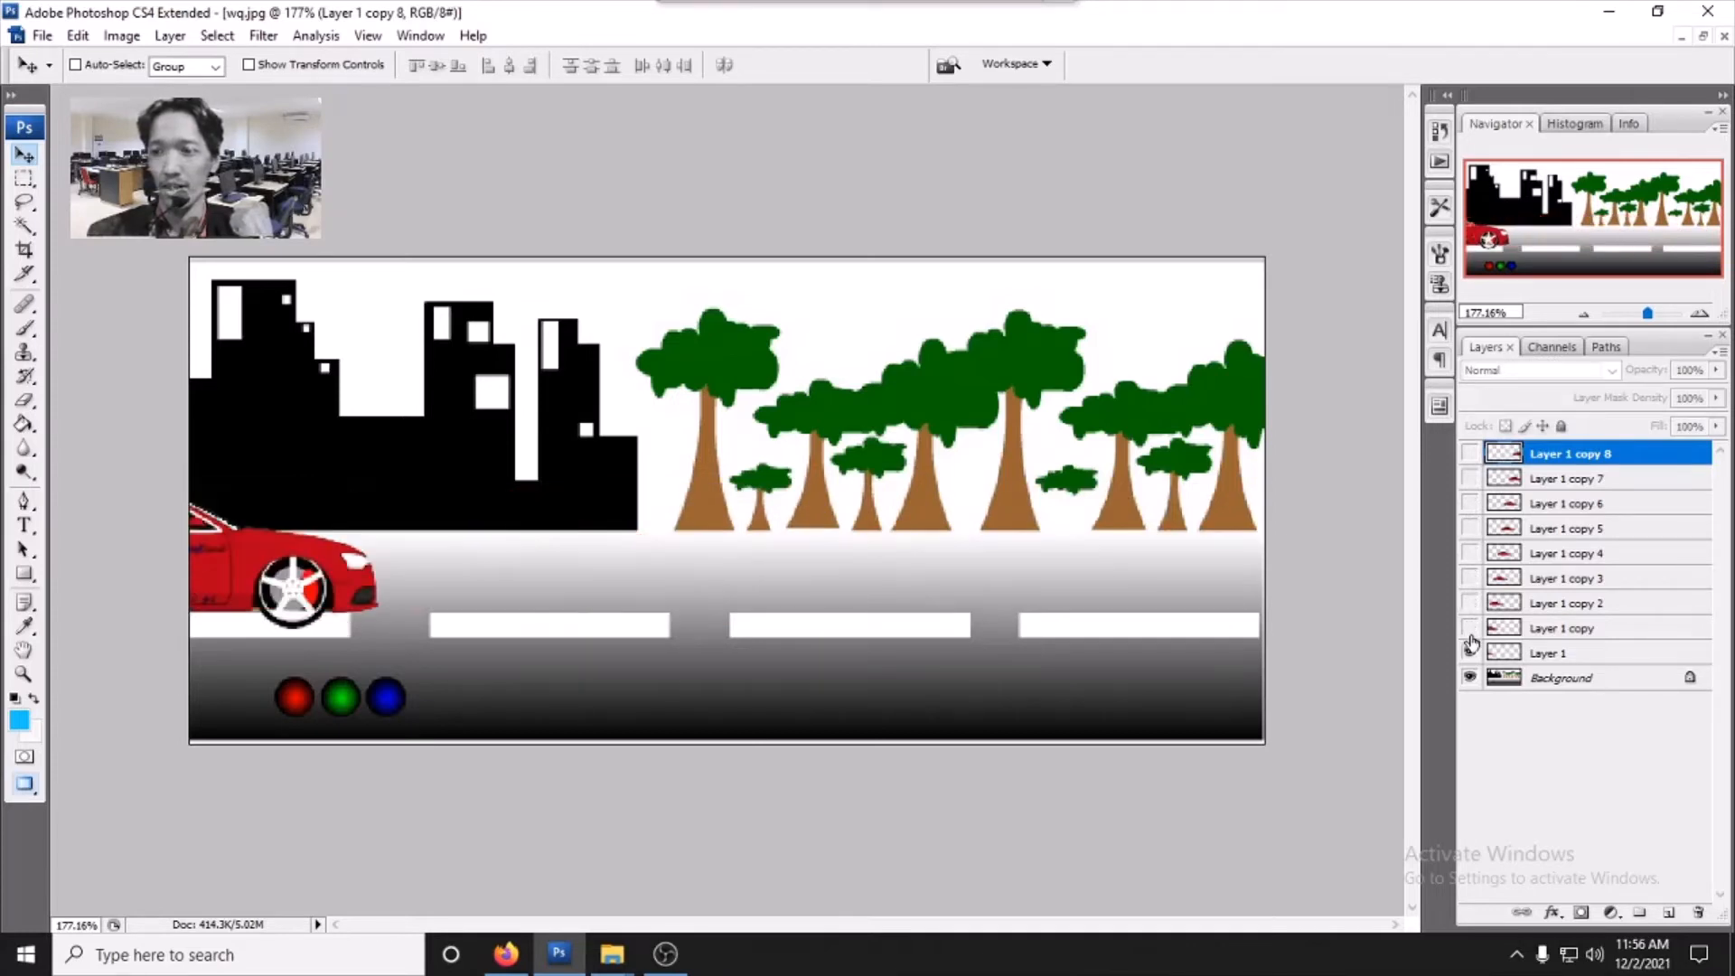
{"action": "left_click", "coordinate": [1469, 653]}
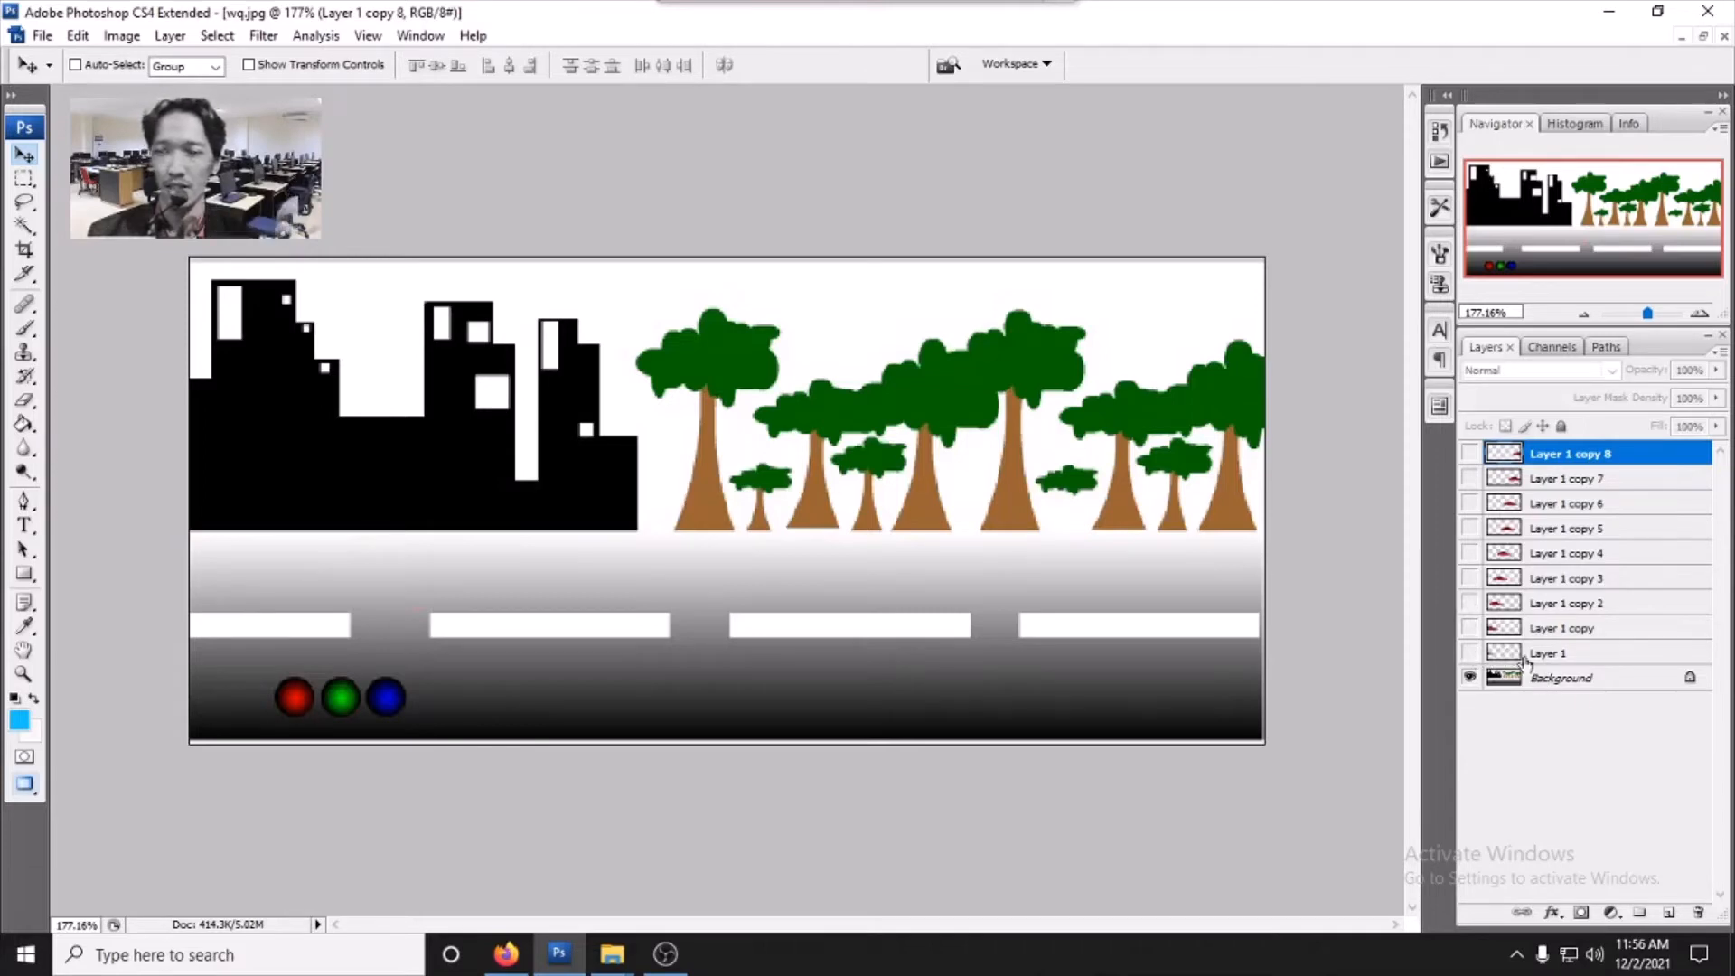
- Preview the car's motion by showing each car layer one at a time from Layer 1 up to Layer 1 copy 8
{"action": "left_click", "coordinate": [1469, 652]}
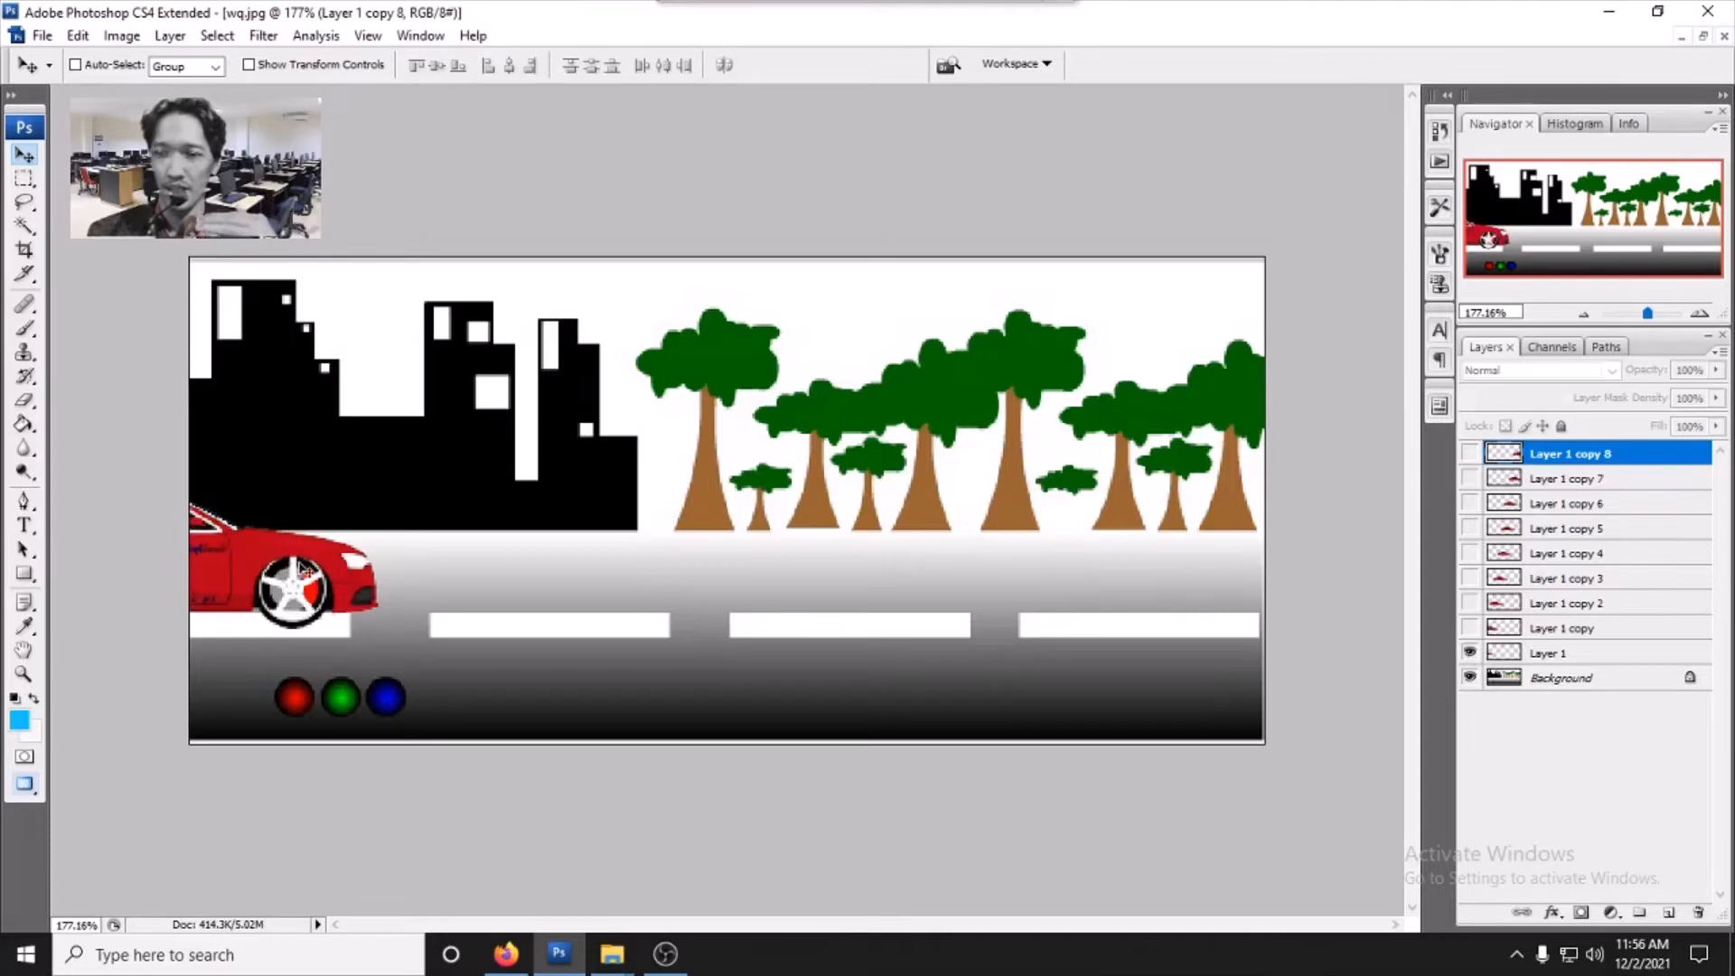
{"action": "left_click", "coordinate": [1469, 628]}
{"action": "left_click", "coordinate": [1469, 652]}
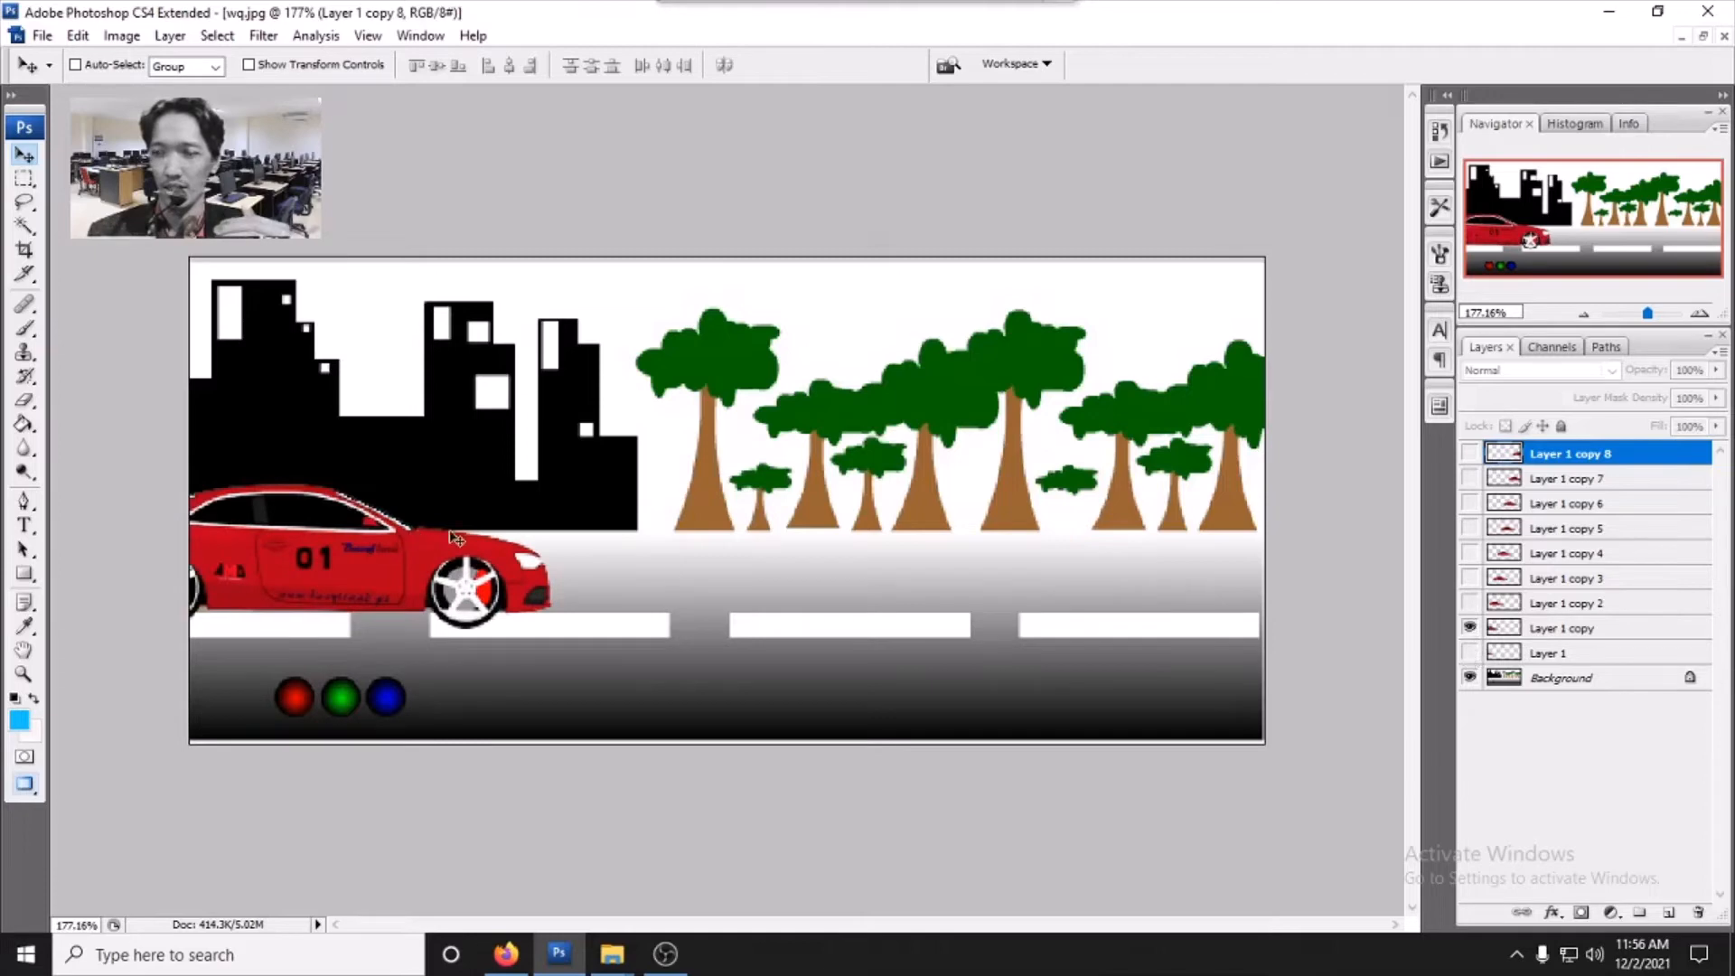
{"action": "left_click", "coordinate": [1469, 603]}
{"action": "left_click", "coordinate": [1469, 628]}
{"action": "left_click", "coordinate": [1469, 578]}
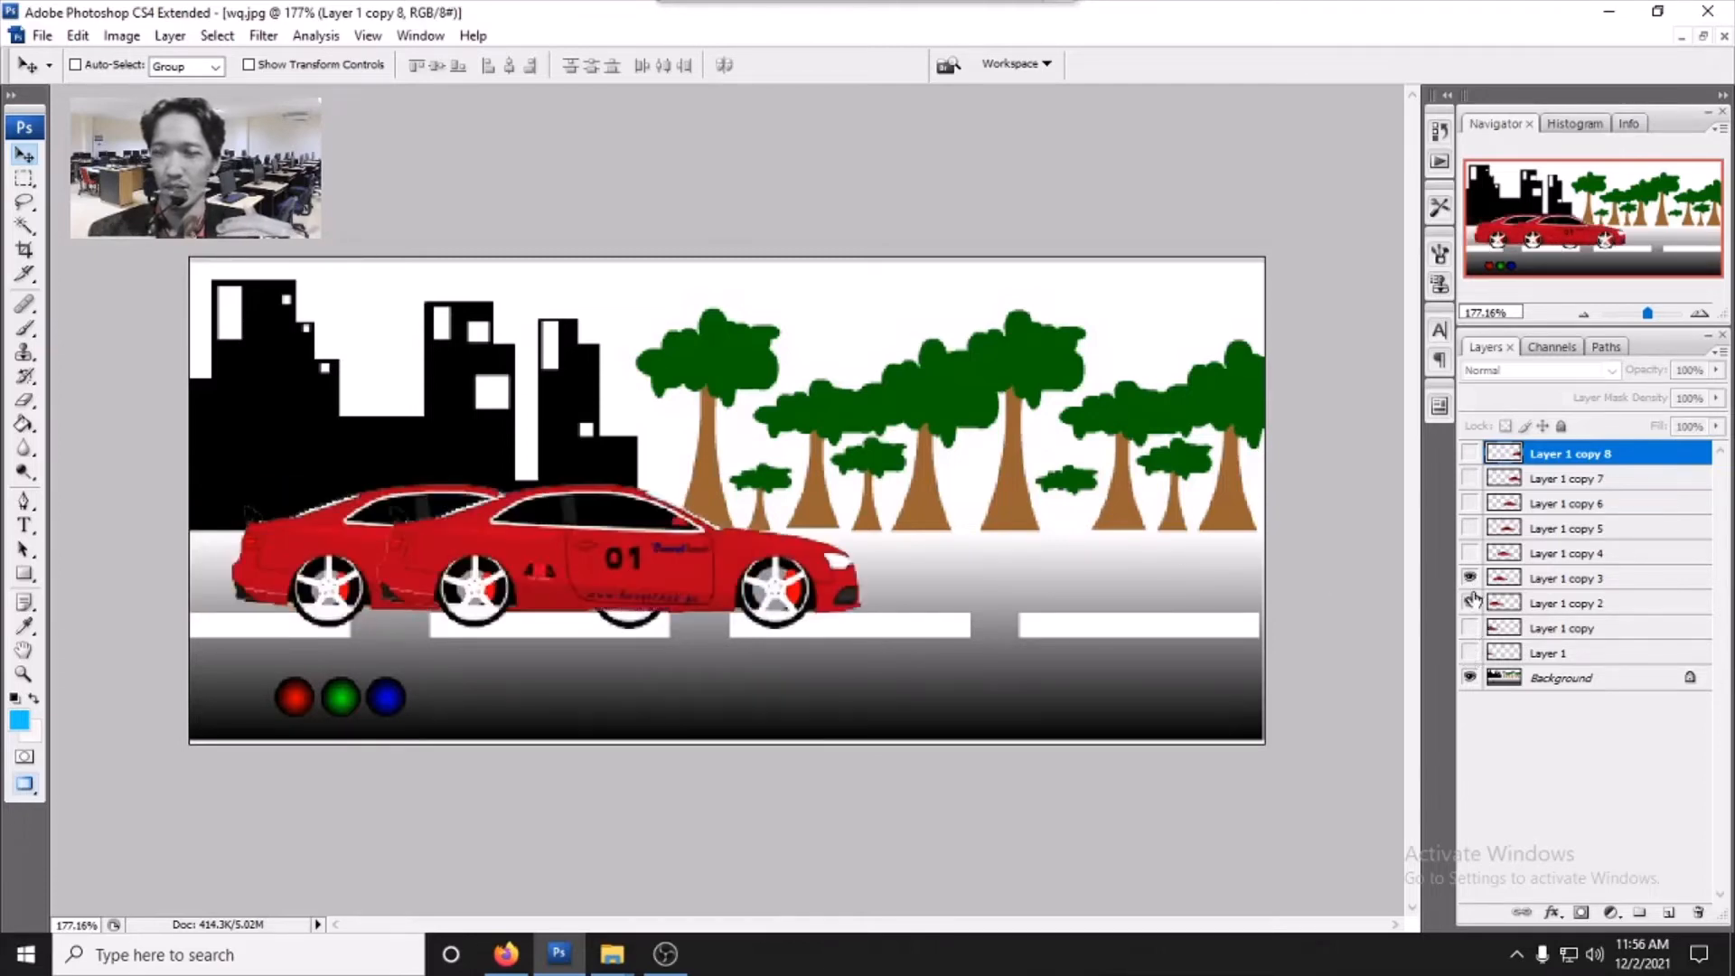
{"action": "left_click", "coordinate": [1469, 602]}
{"action": "left_click", "coordinate": [1469, 553]}
{"action": "left_click", "coordinate": [1469, 579]}
{"action": "left_click", "coordinate": [1469, 528]}
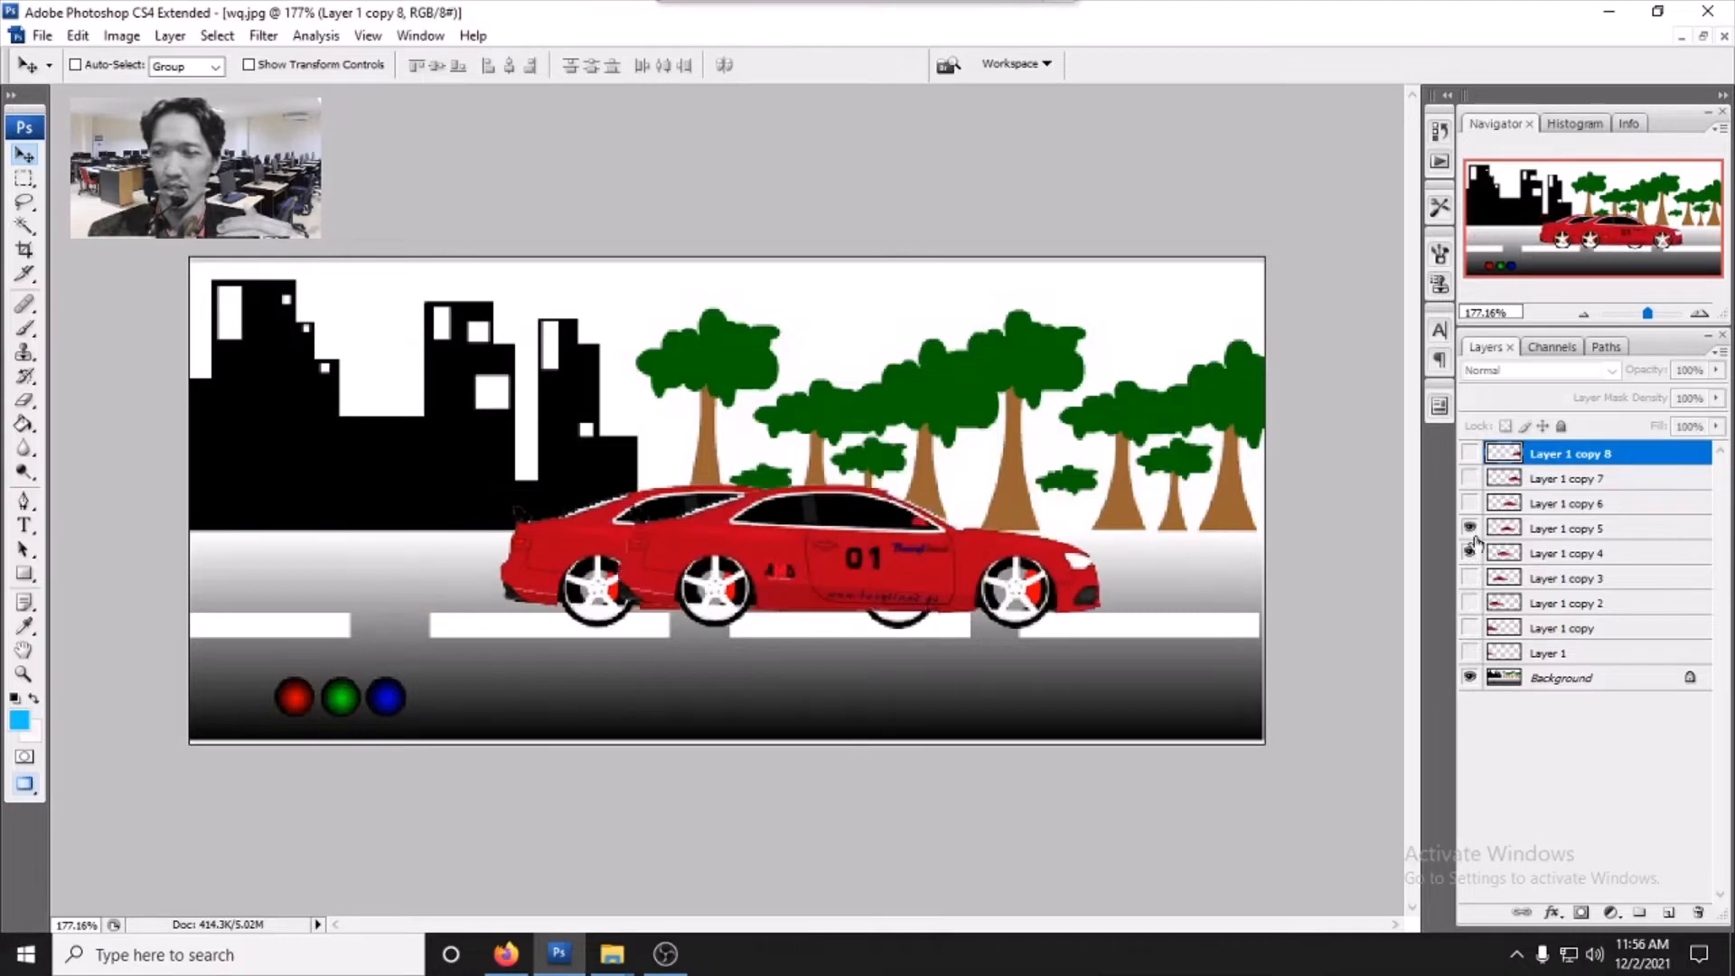
{"action": "left_click", "coordinate": [1469, 553]}
{"action": "left_click", "coordinate": [1469, 504]}
{"action": "left_click", "coordinate": [1469, 528]}
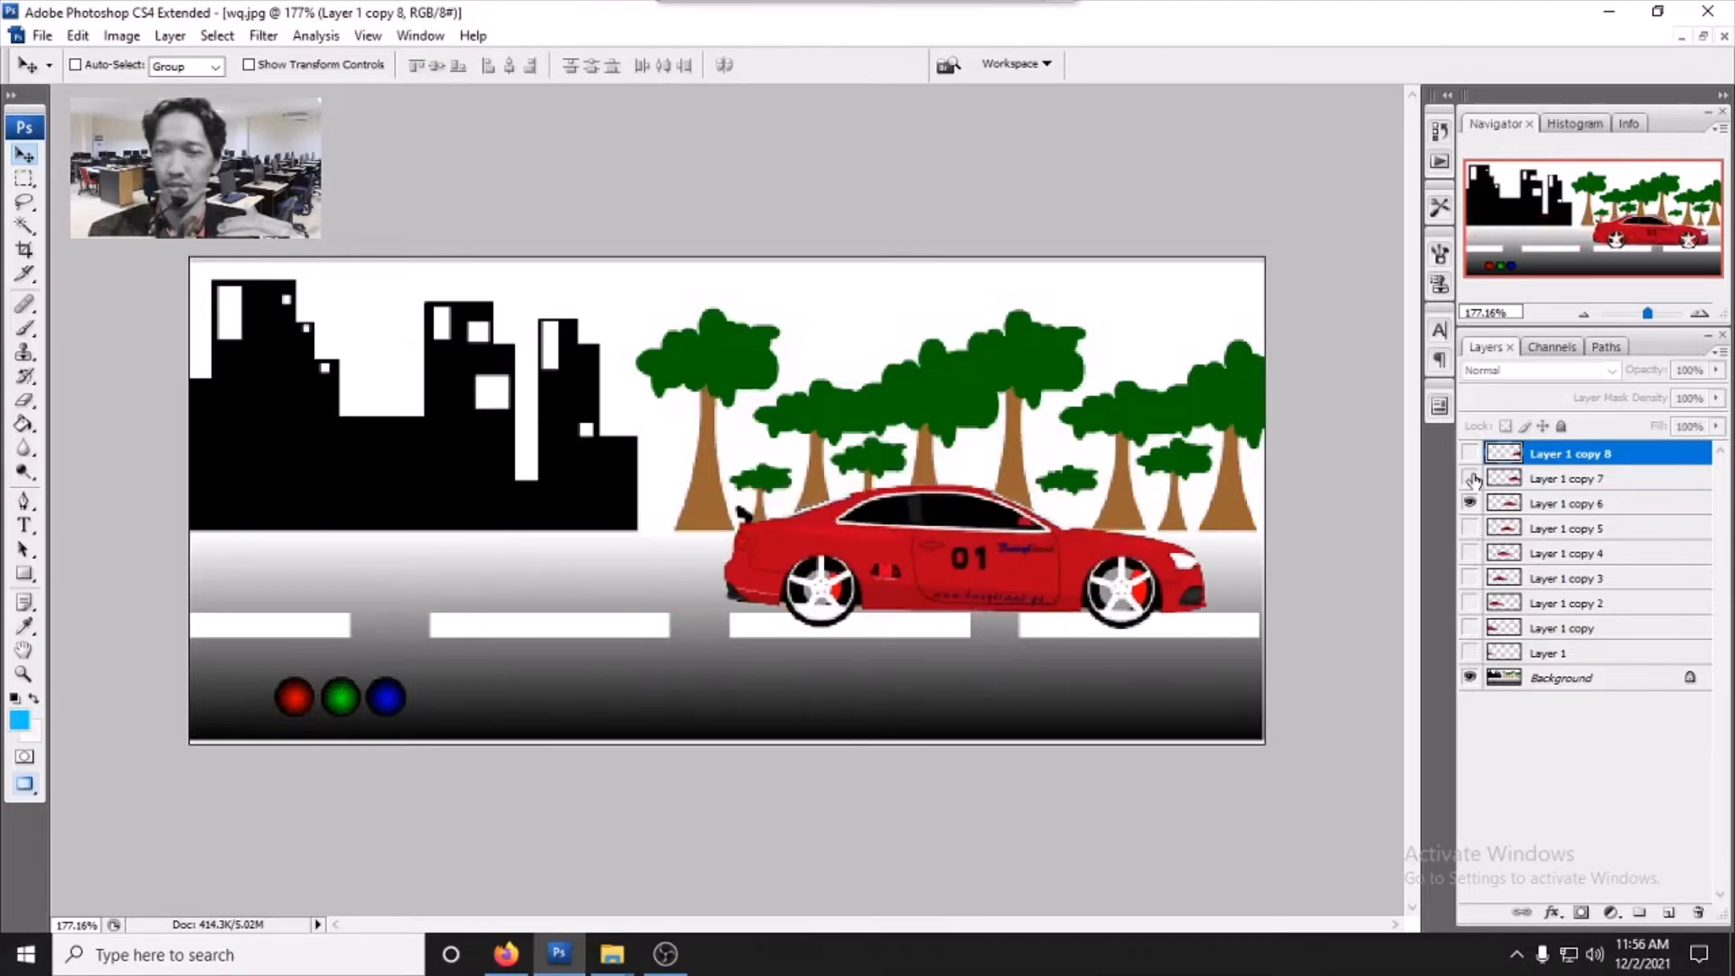
{"action": "left_click", "coordinate": [1469, 478]}
{"action": "left_click", "coordinate": [1470, 504]}
{"action": "left_click", "coordinate": [1469, 454]}
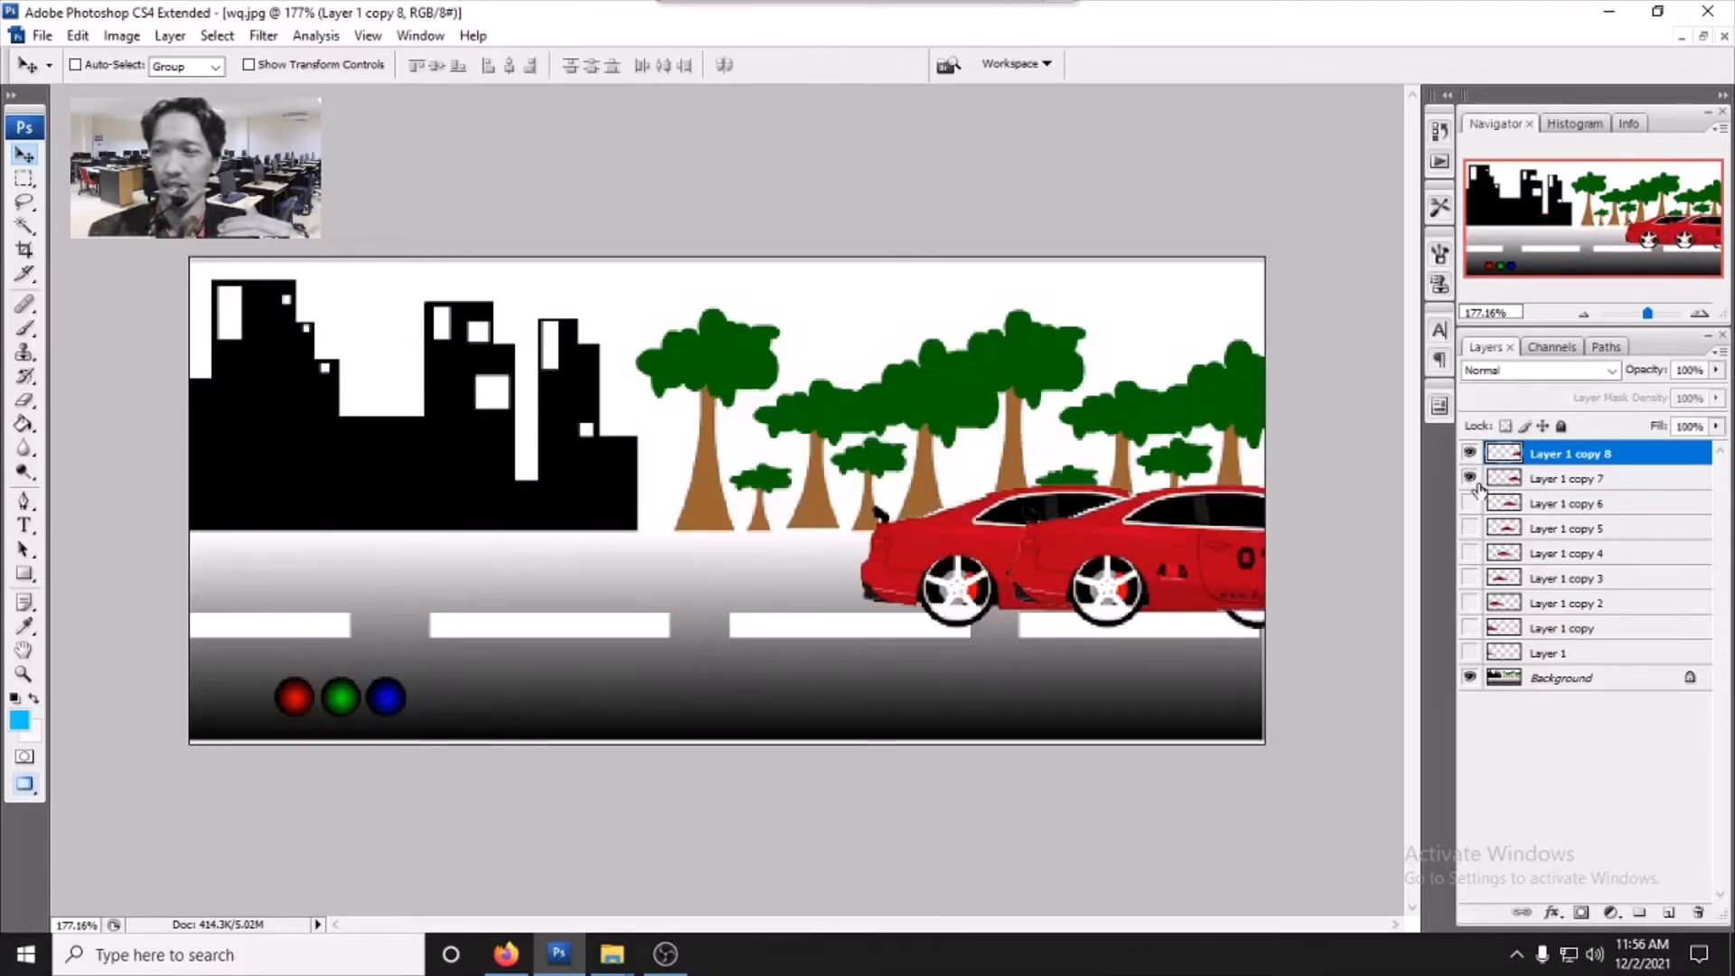
{"action": "left_click", "coordinate": [1469, 478]}
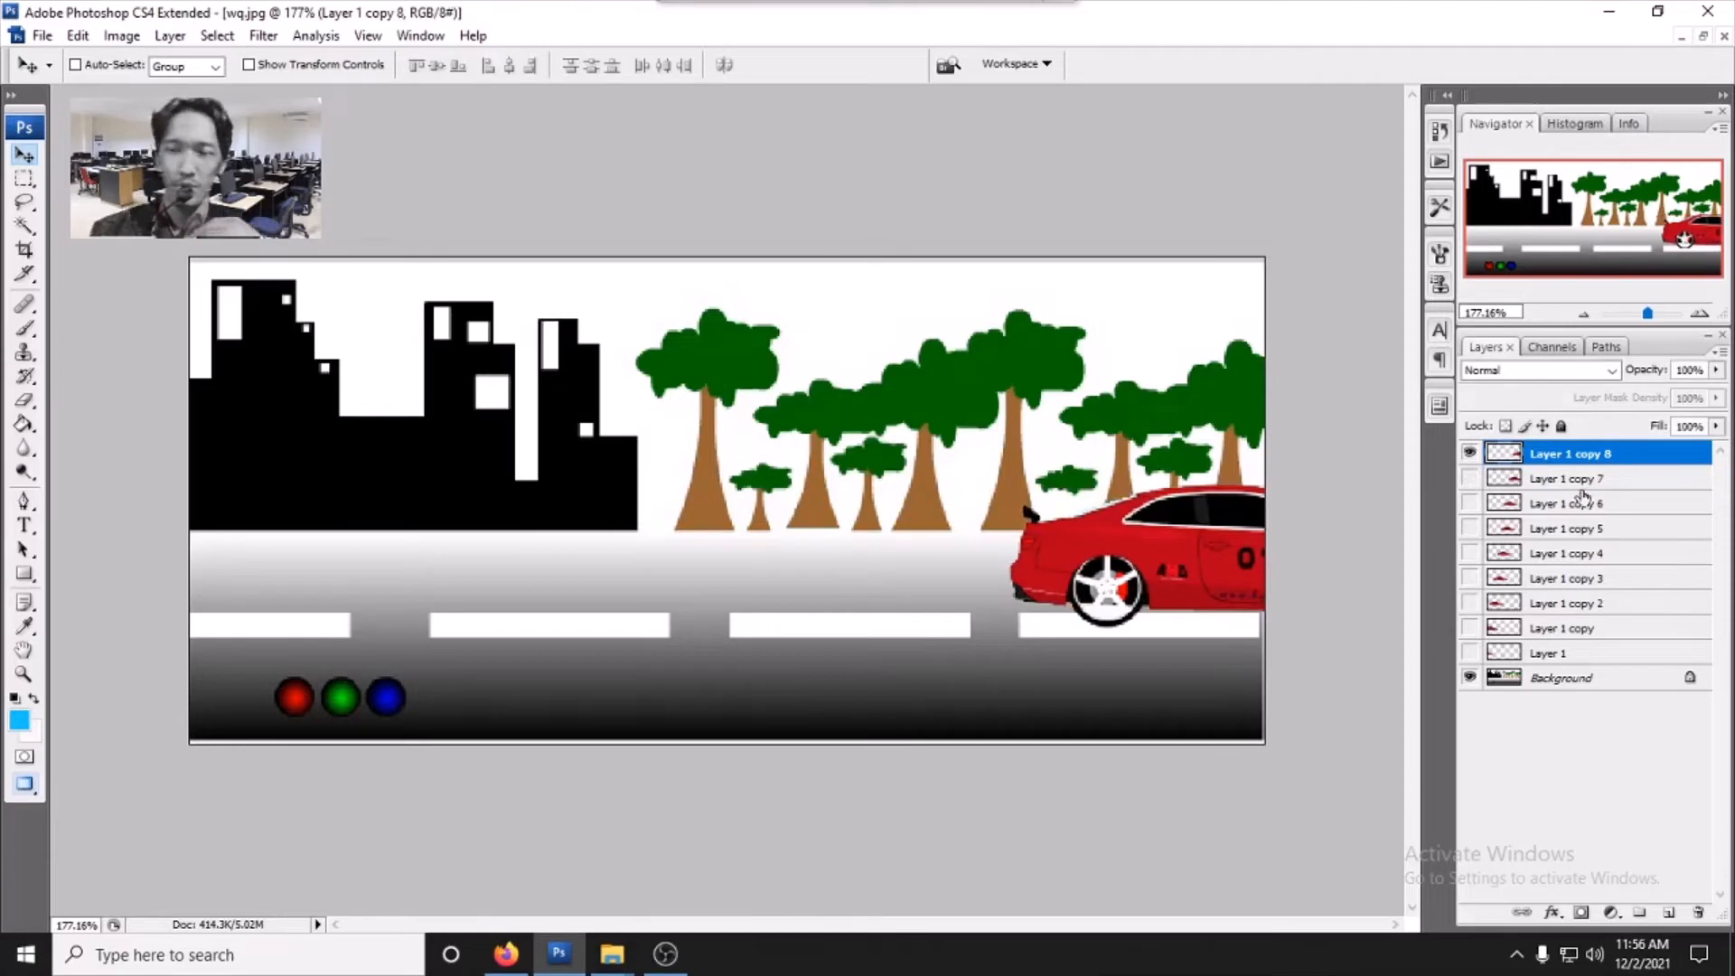
{"action": "left_click", "coordinate": [1469, 453]}
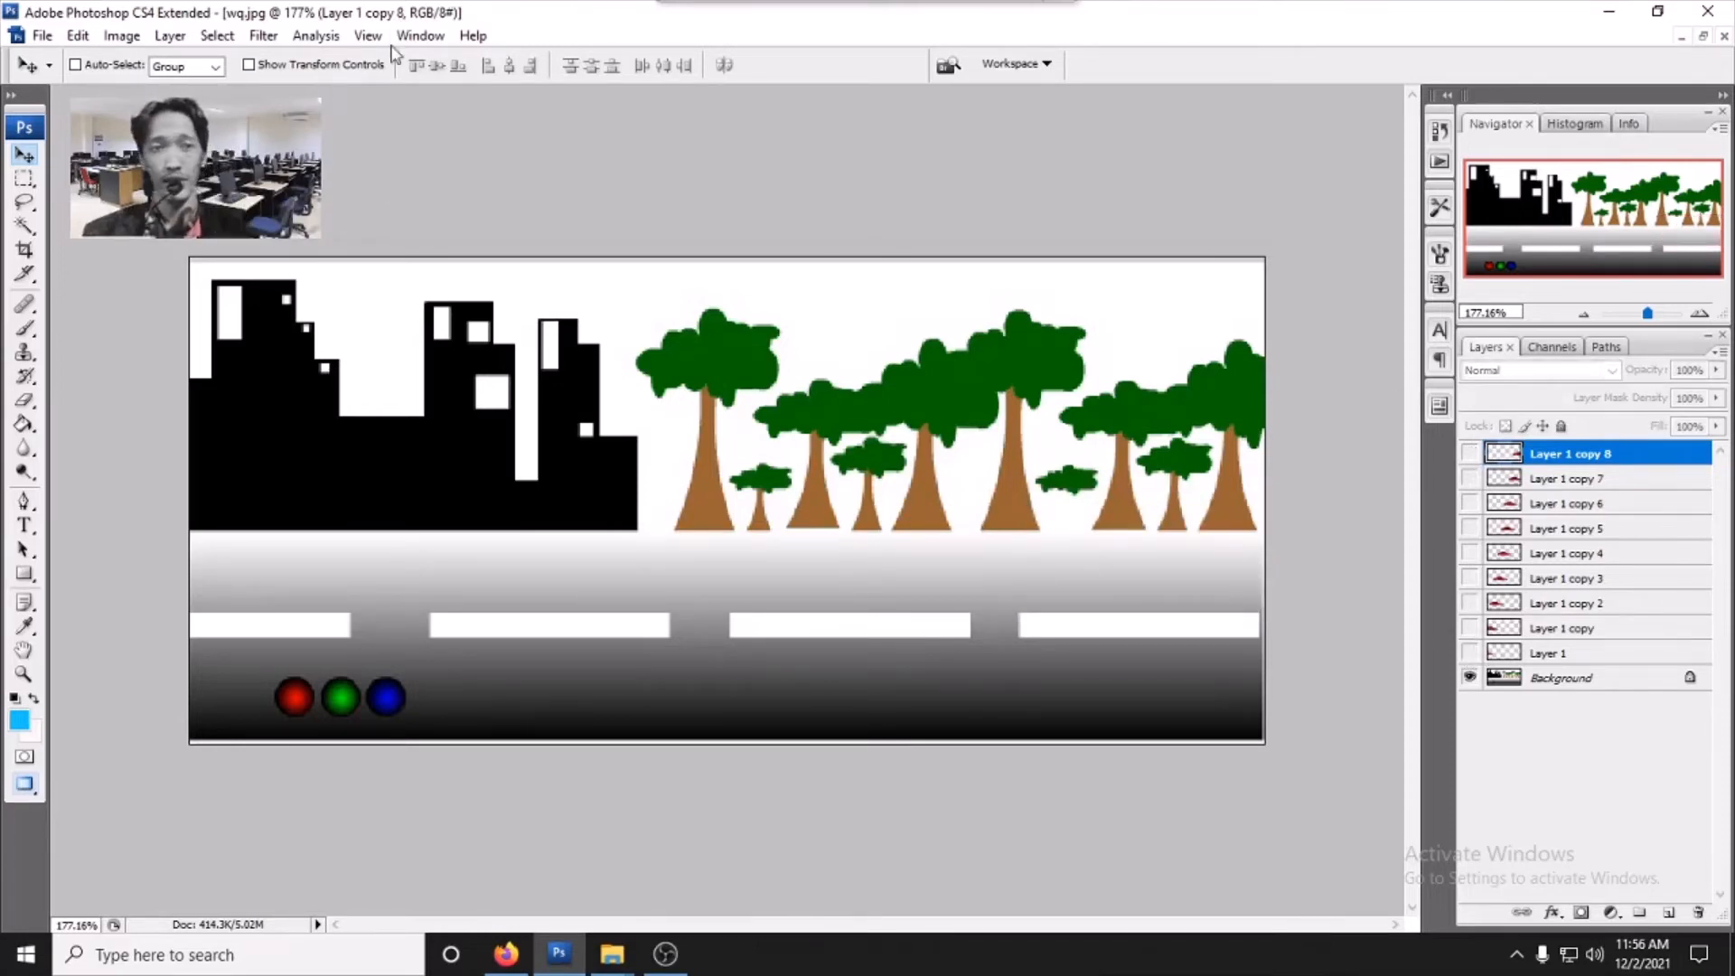
- Open the Animation (Frames) panel, enlarge it, and set the first frame's delay to 0.2 seconds
{"action": "left_click", "coordinate": [421, 36]}
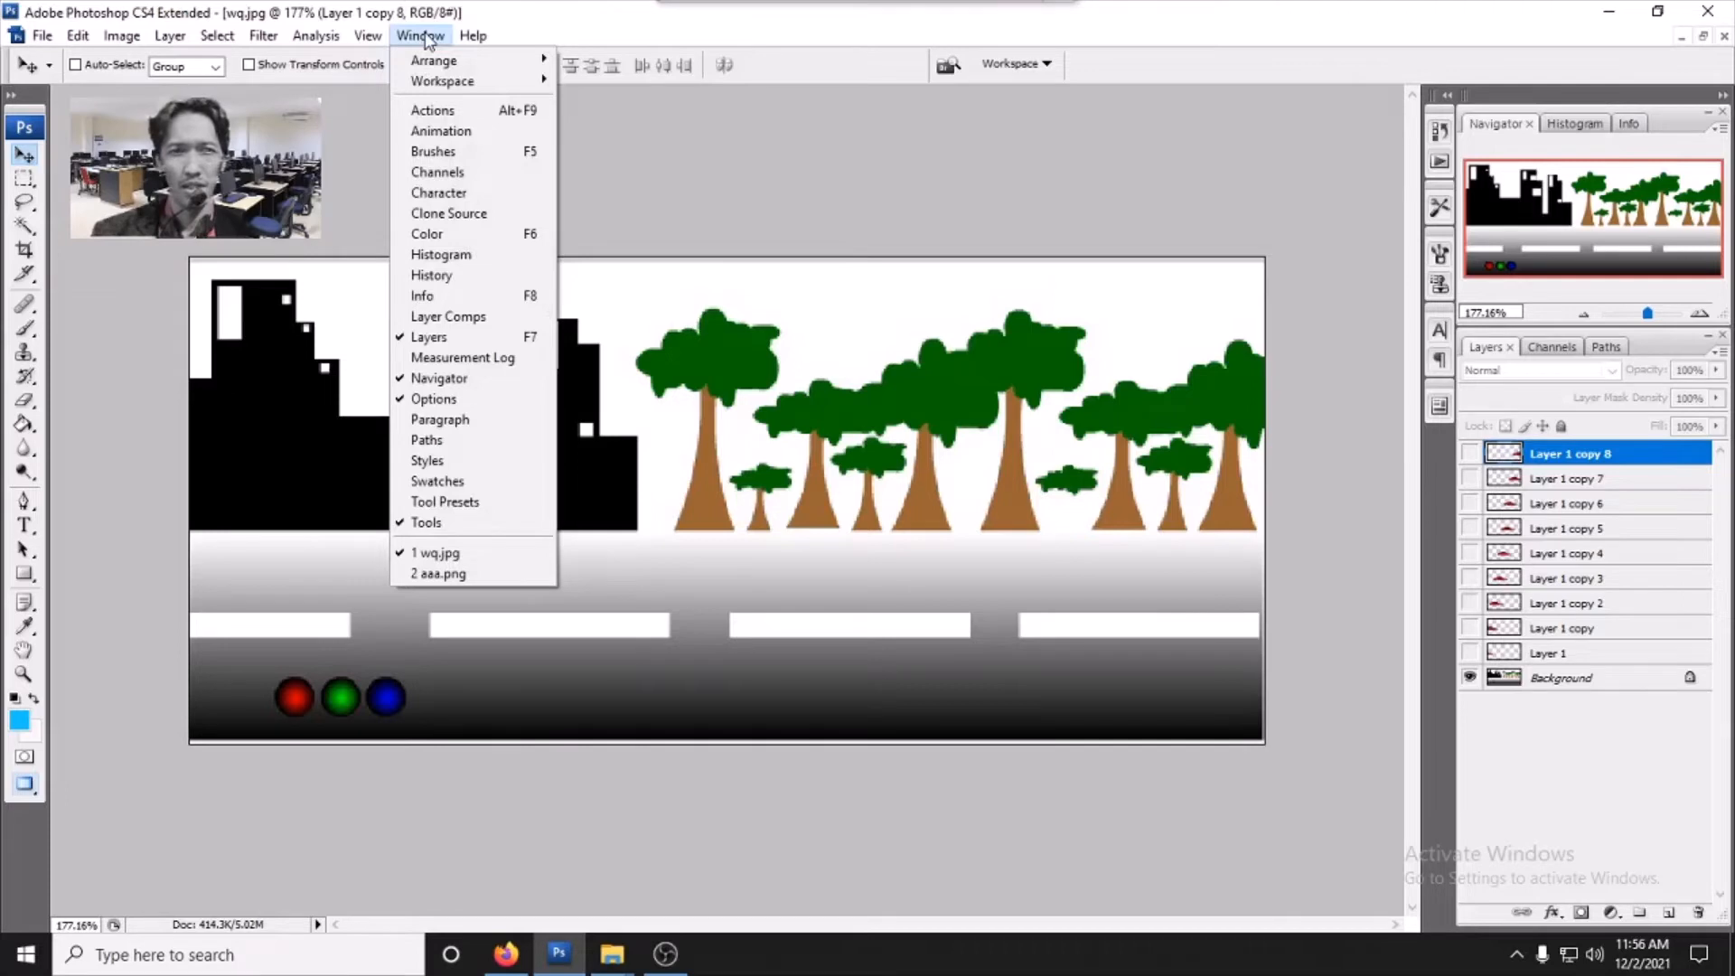
{"action": "left_click", "coordinate": [439, 132]}
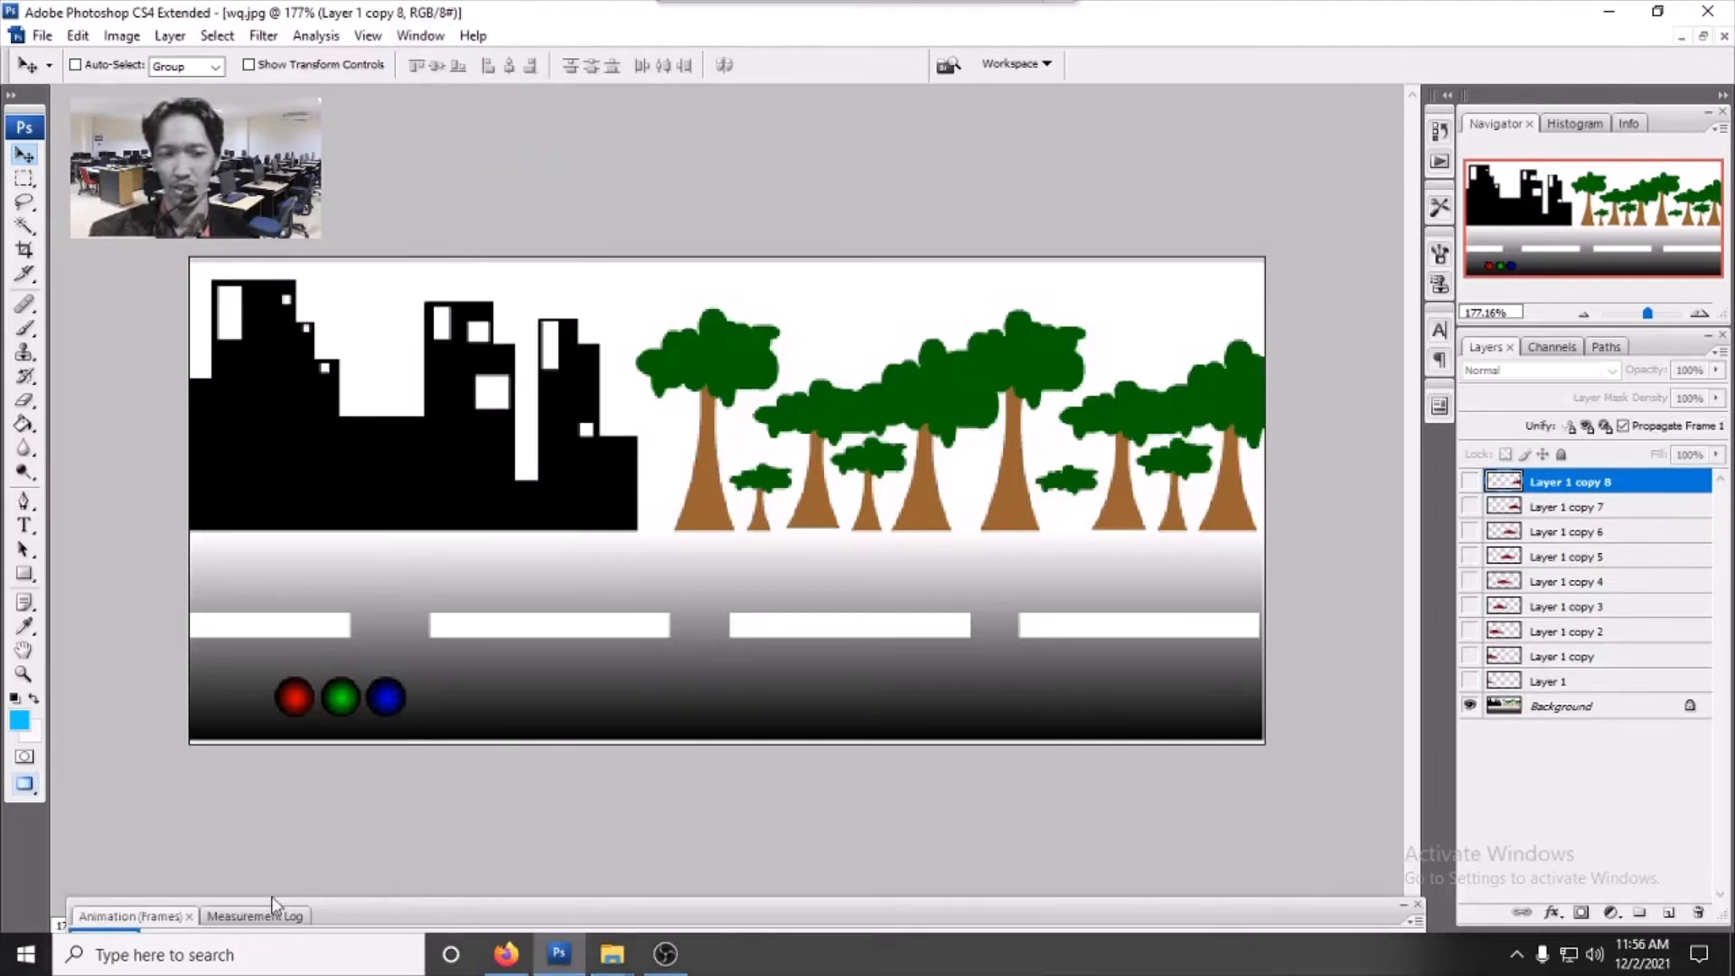
{"action": "left_click_drag", "start_coordinate": [701, 904], "coordinate": [677, 804]}
{"action": "left_click_drag", "start_coordinate": [425, 822], "coordinate": [479, 784]}
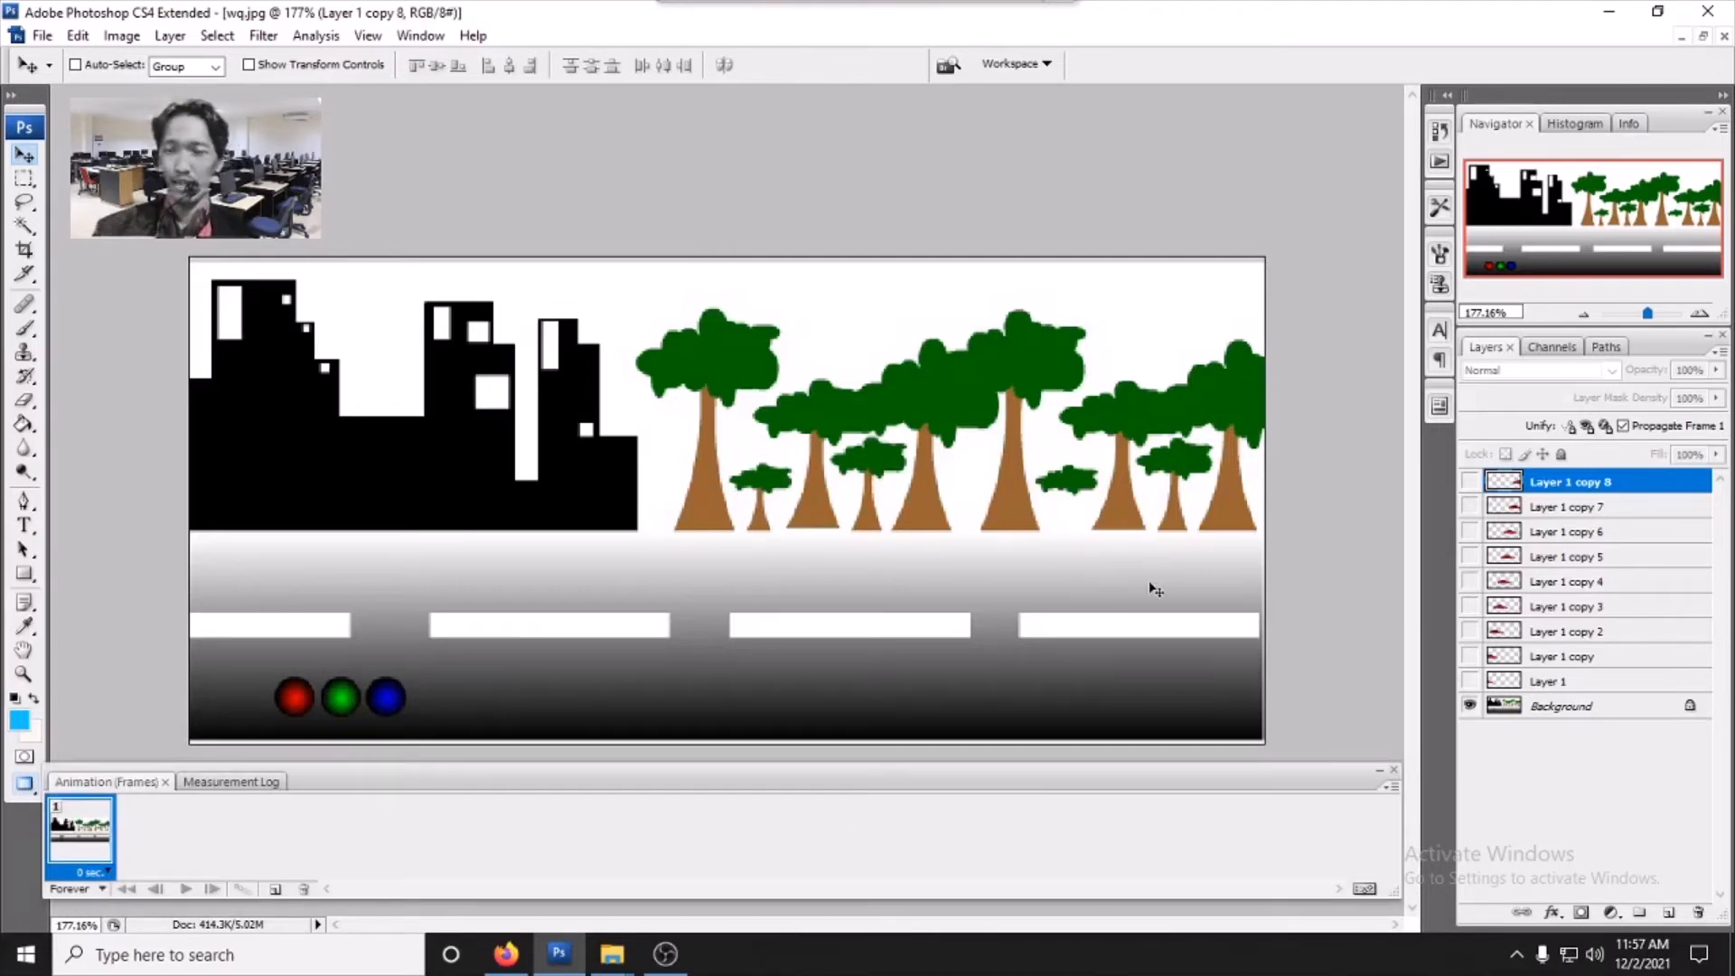
{"action": "left_click", "coordinate": [106, 874]}
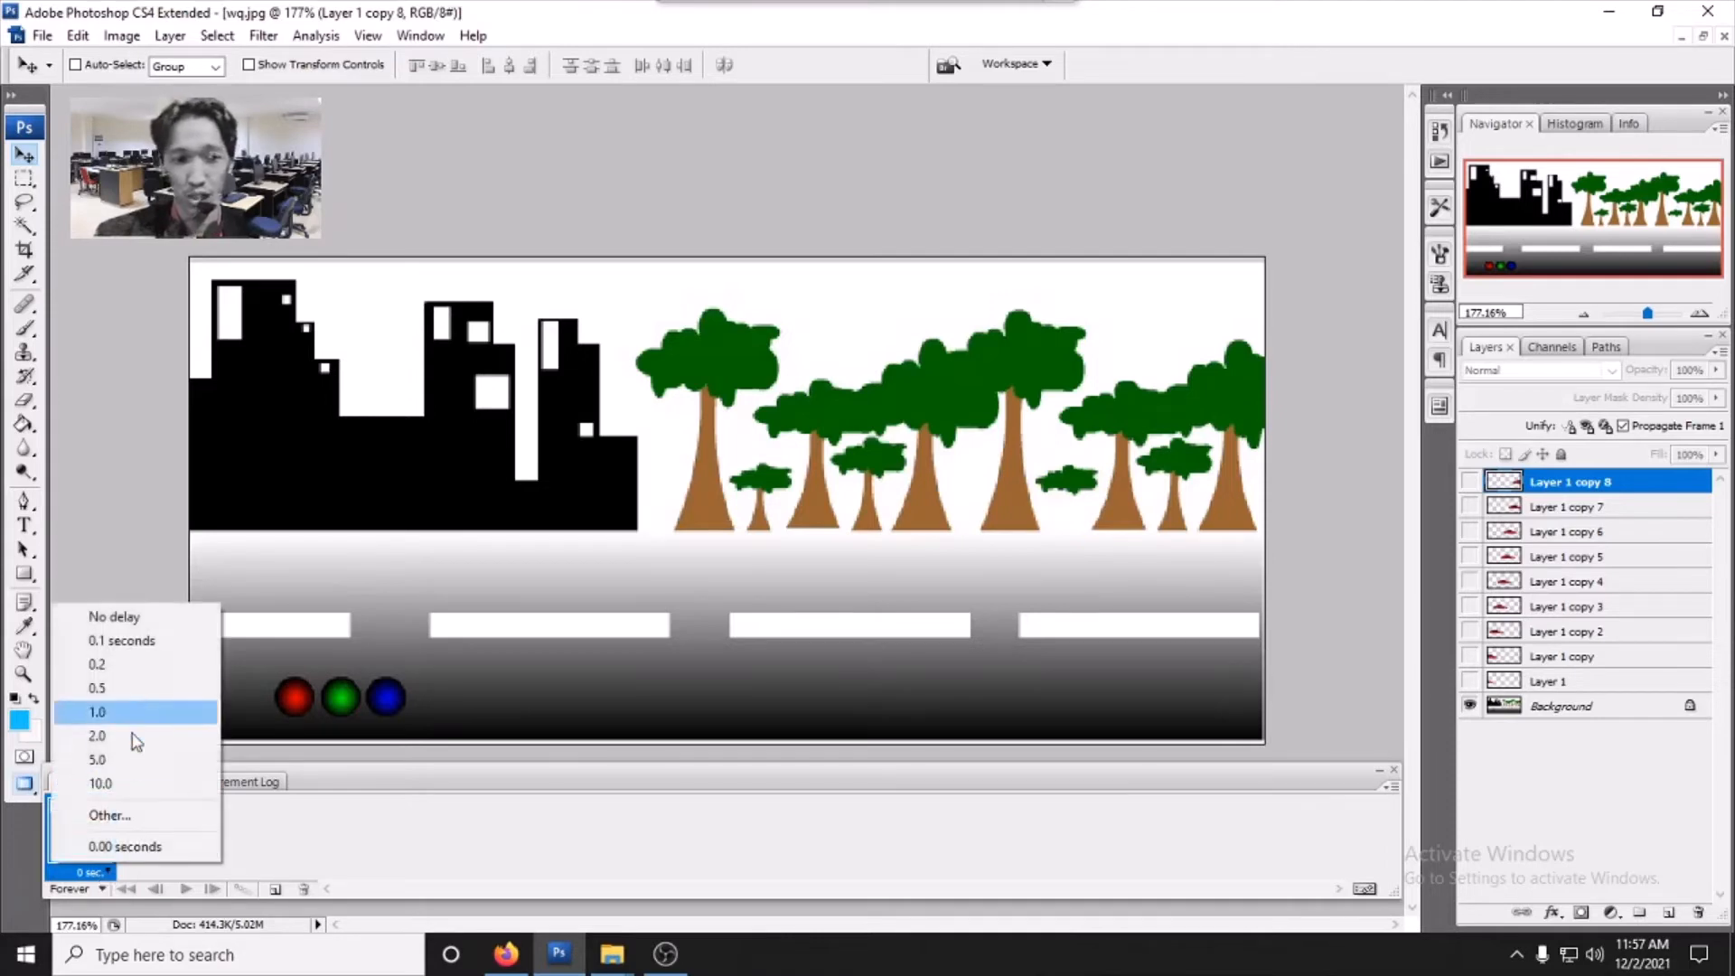
{"action": "left_click", "coordinate": [136, 666]}
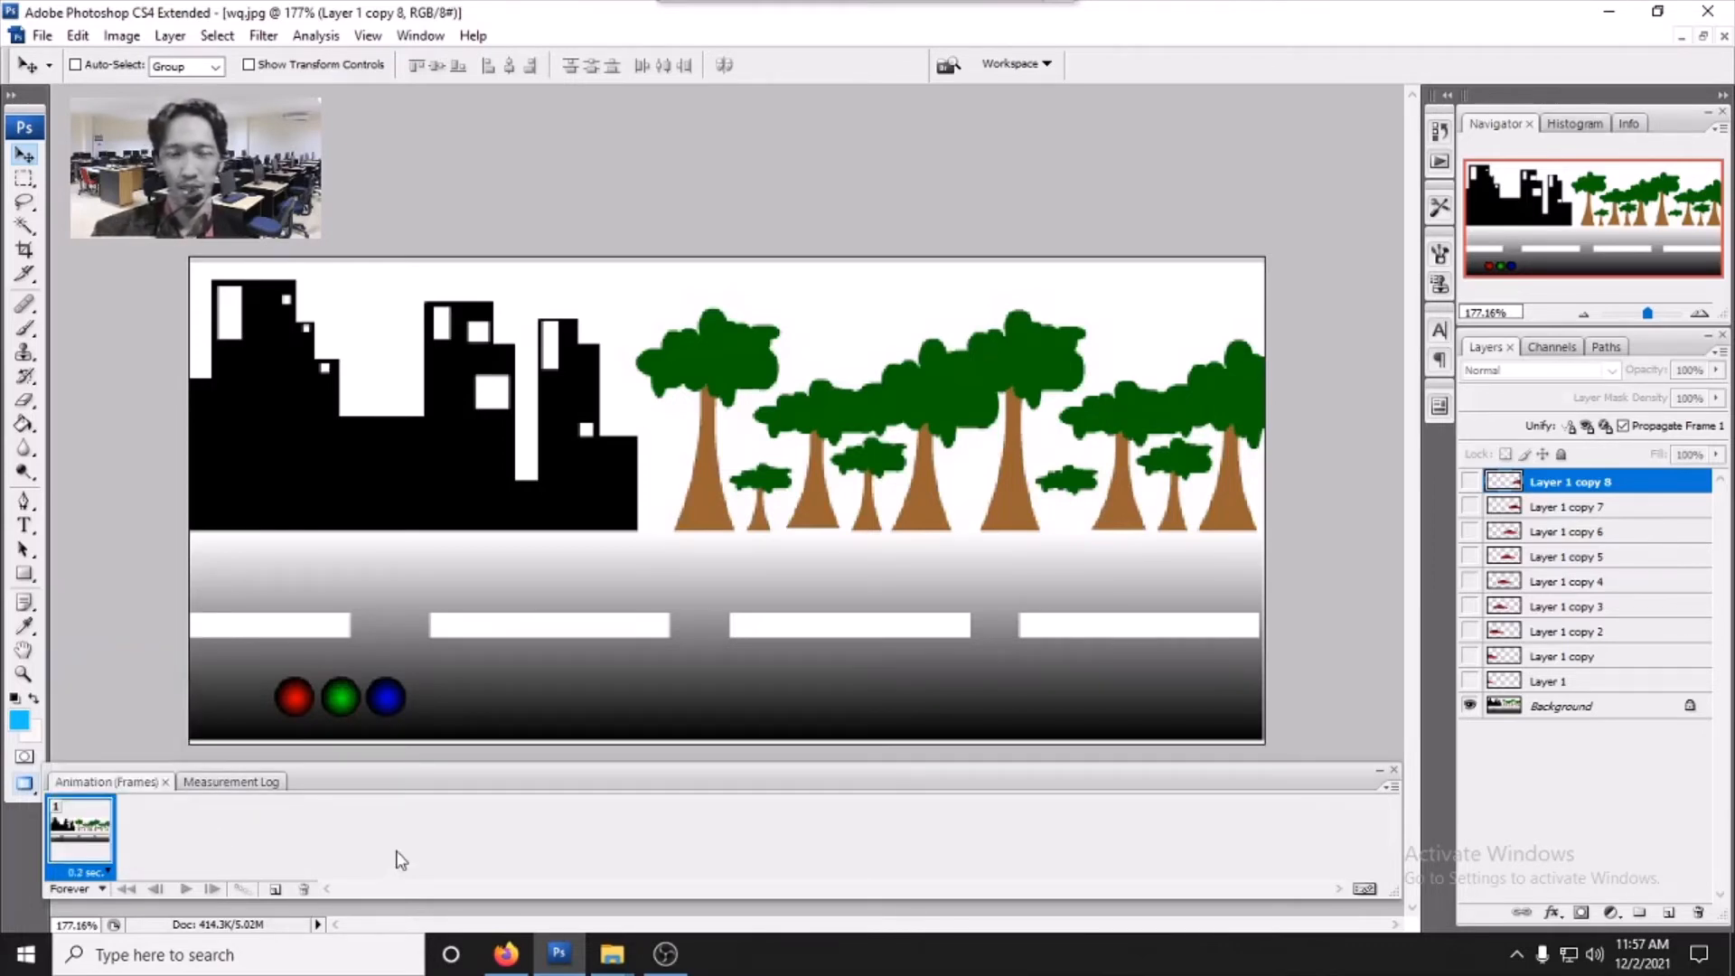
- Add frames 2 to 4, showing only Layer 1, Layer 1 copy, and Layer 1 copy 2 respectively
{"action": "left_click", "coordinate": [275, 890]}
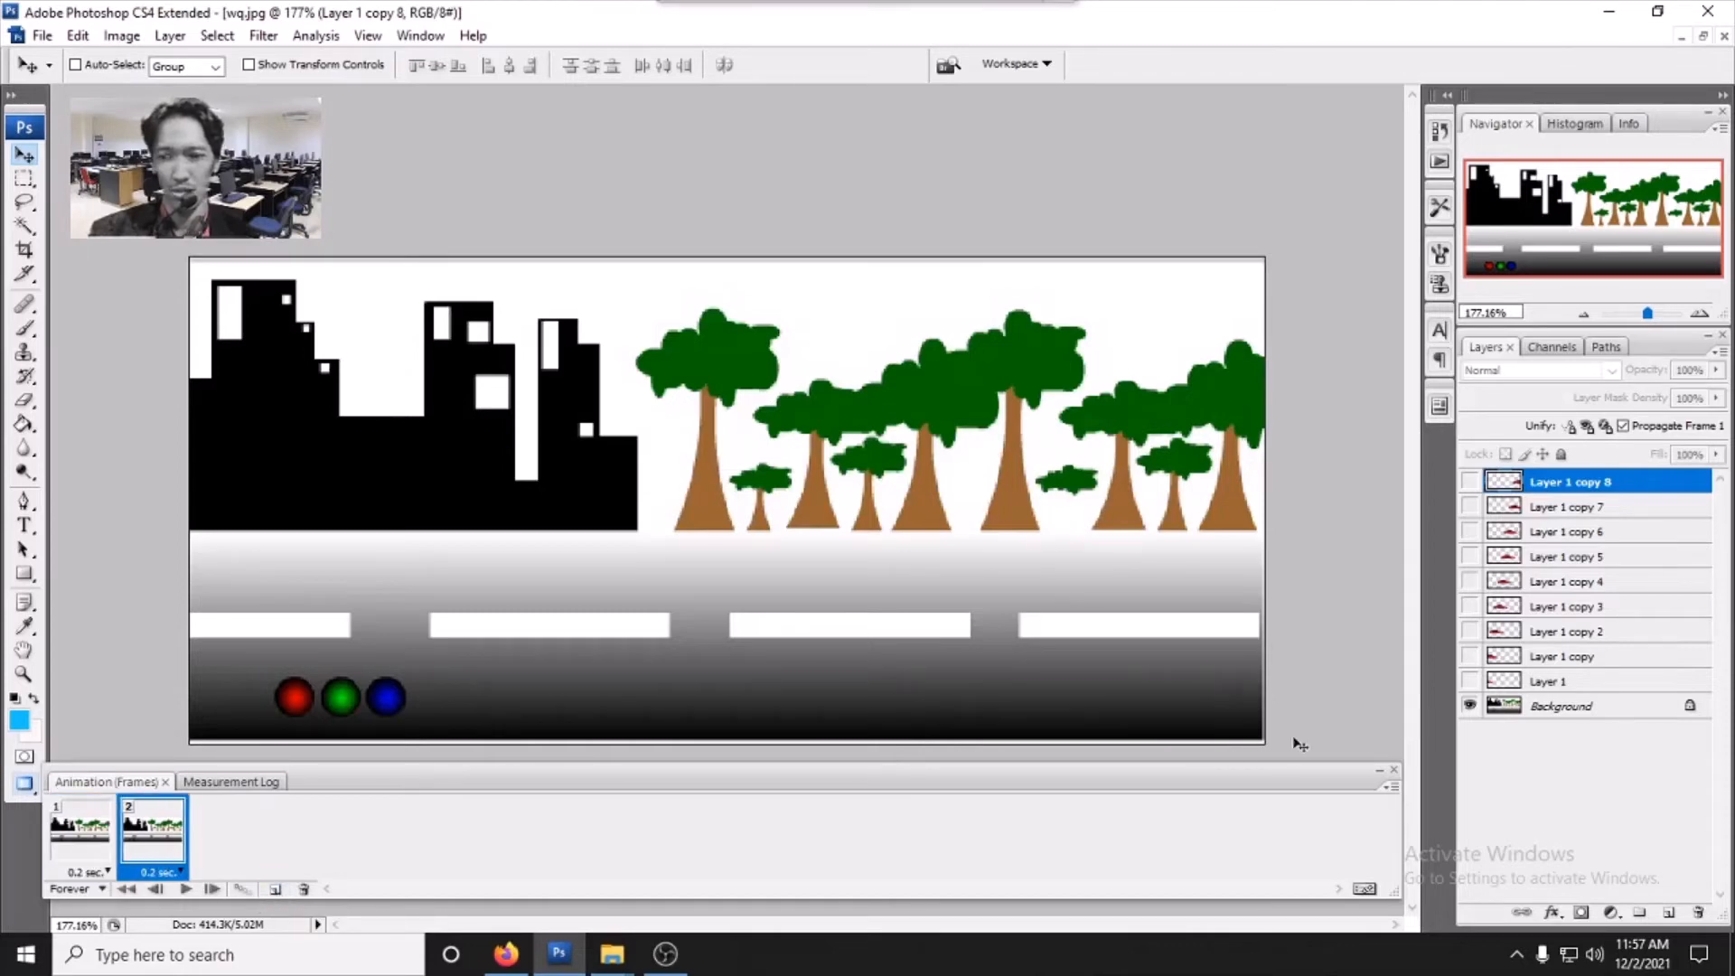
{"action": "left_click", "coordinate": [1470, 680]}
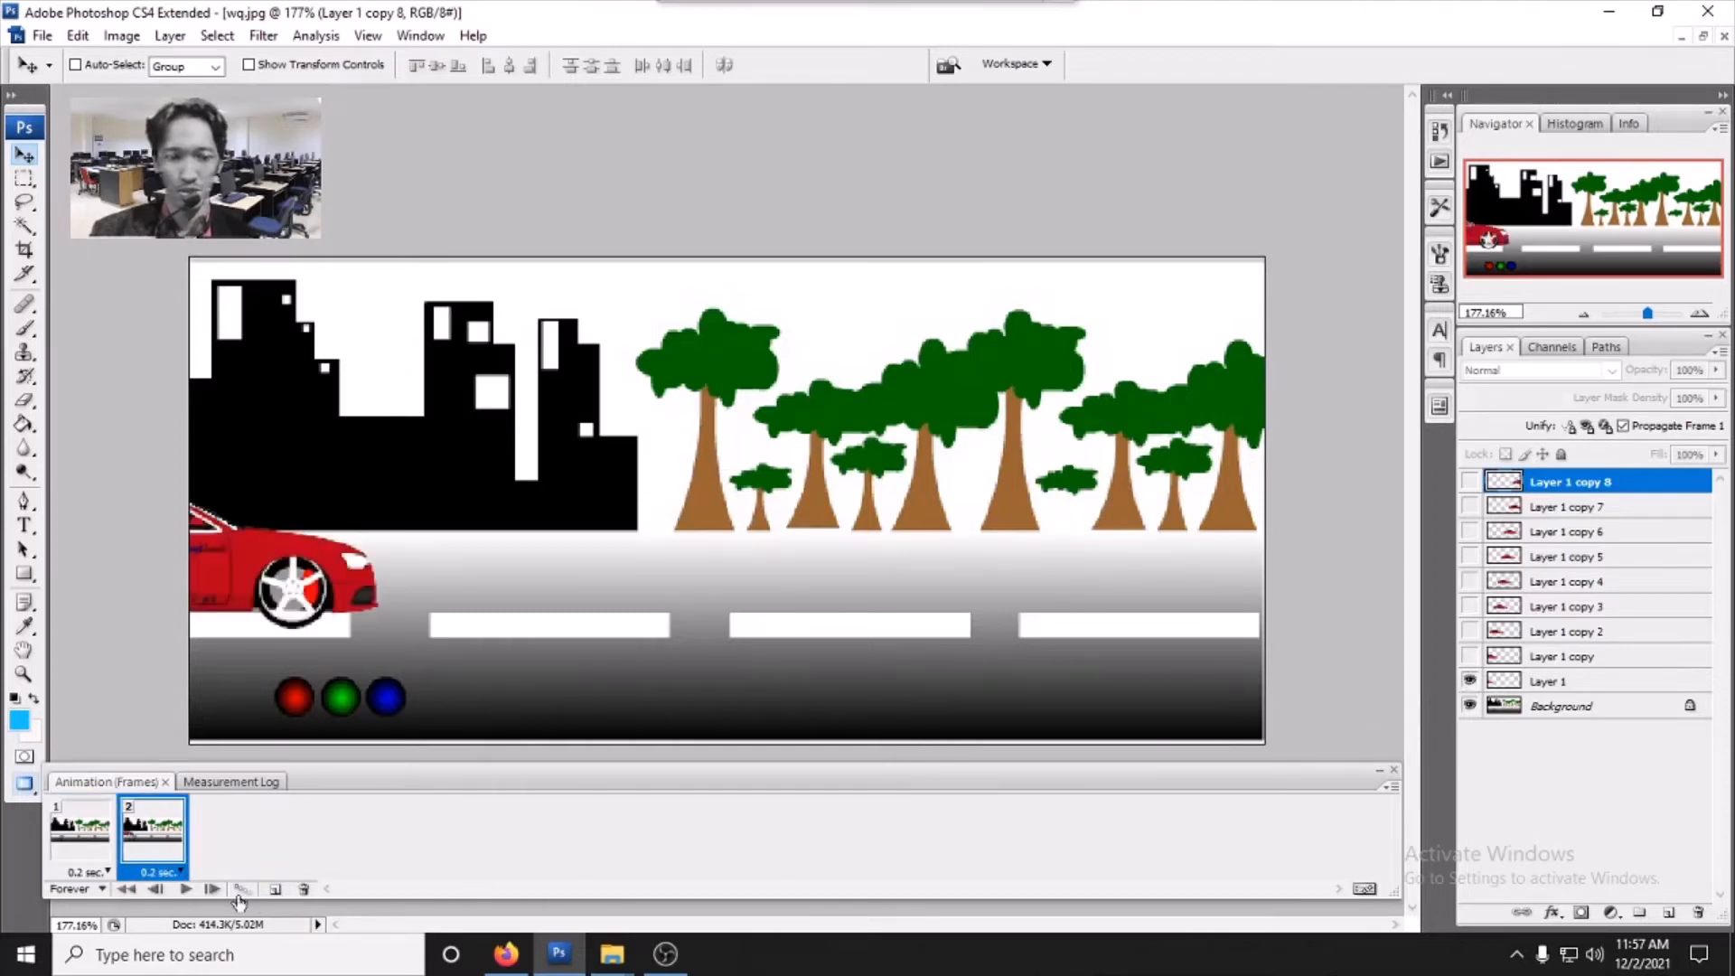
{"action": "left_click", "coordinate": [275, 890]}
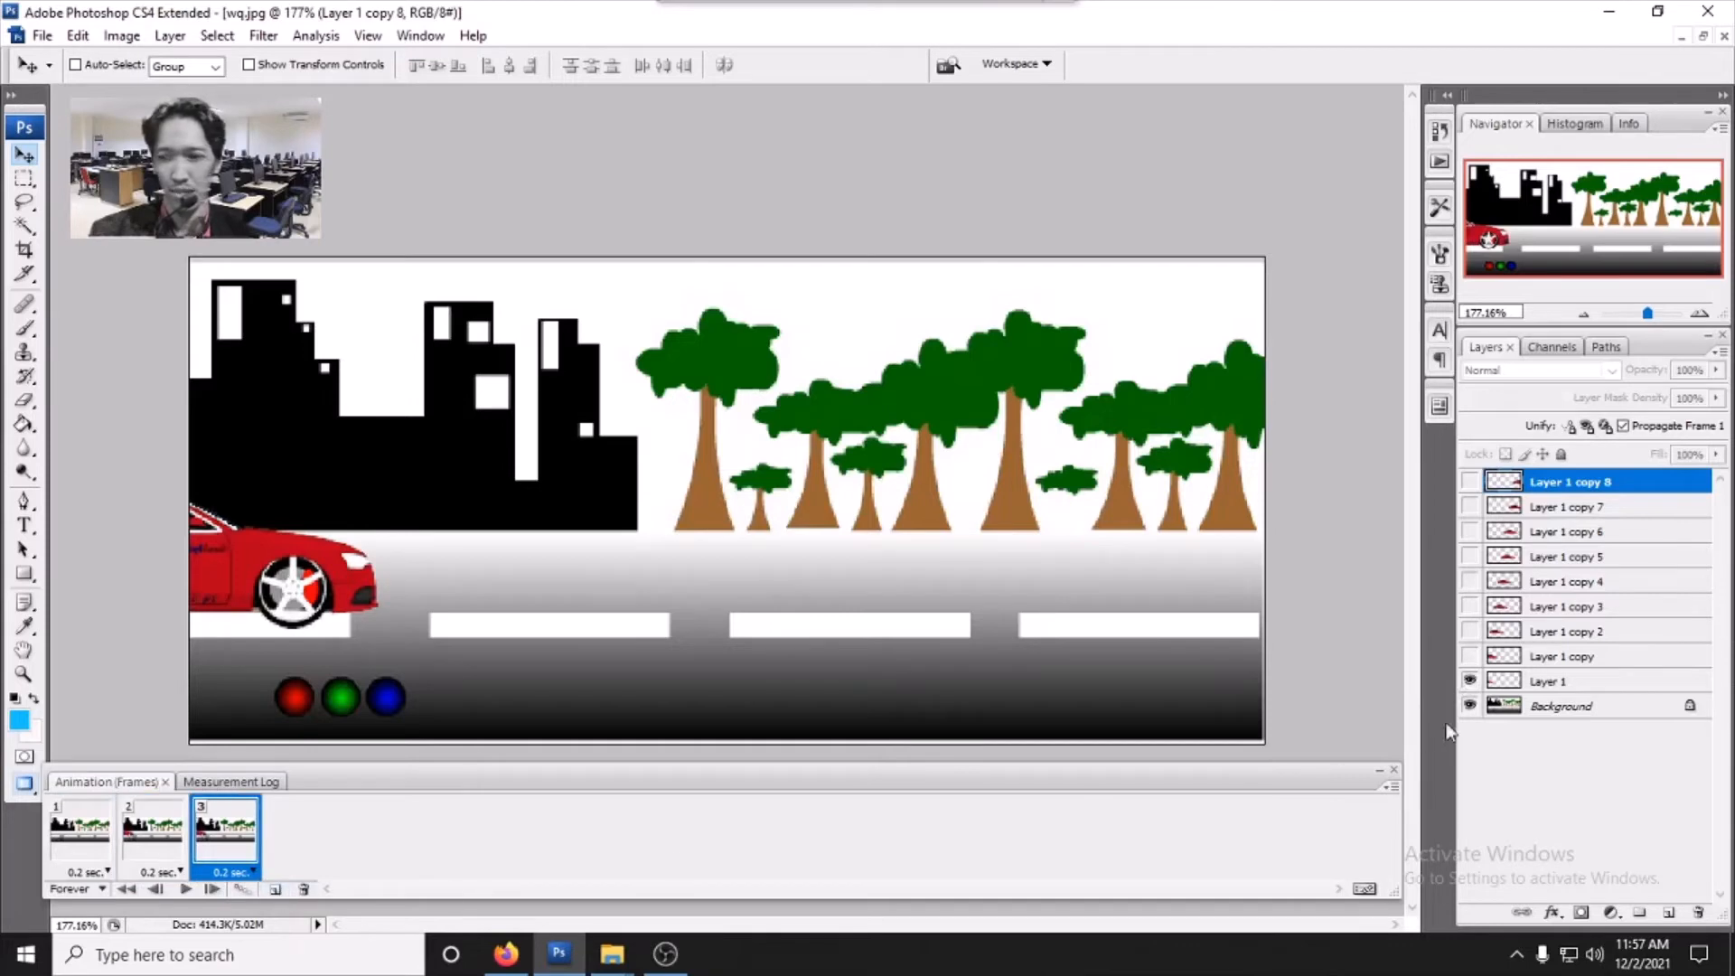
{"action": "left_click", "coordinate": [1471, 657]}
{"action": "left_click", "coordinate": [1470, 680]}
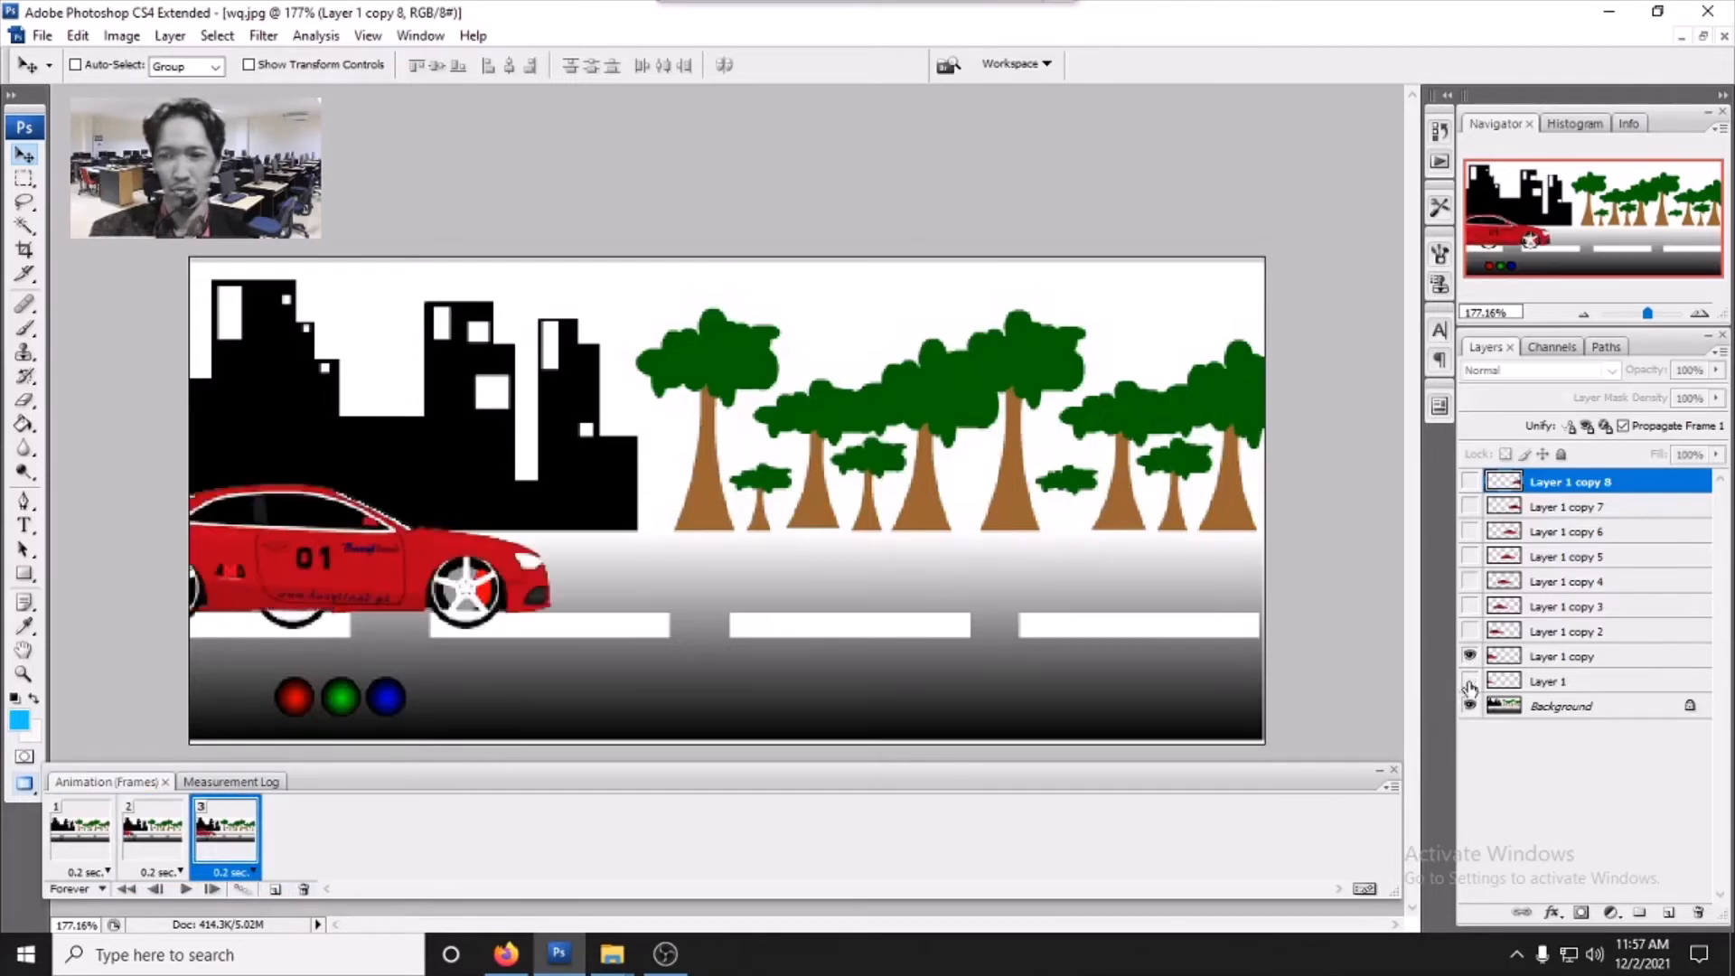
{"action": "left_click", "coordinate": [275, 890]}
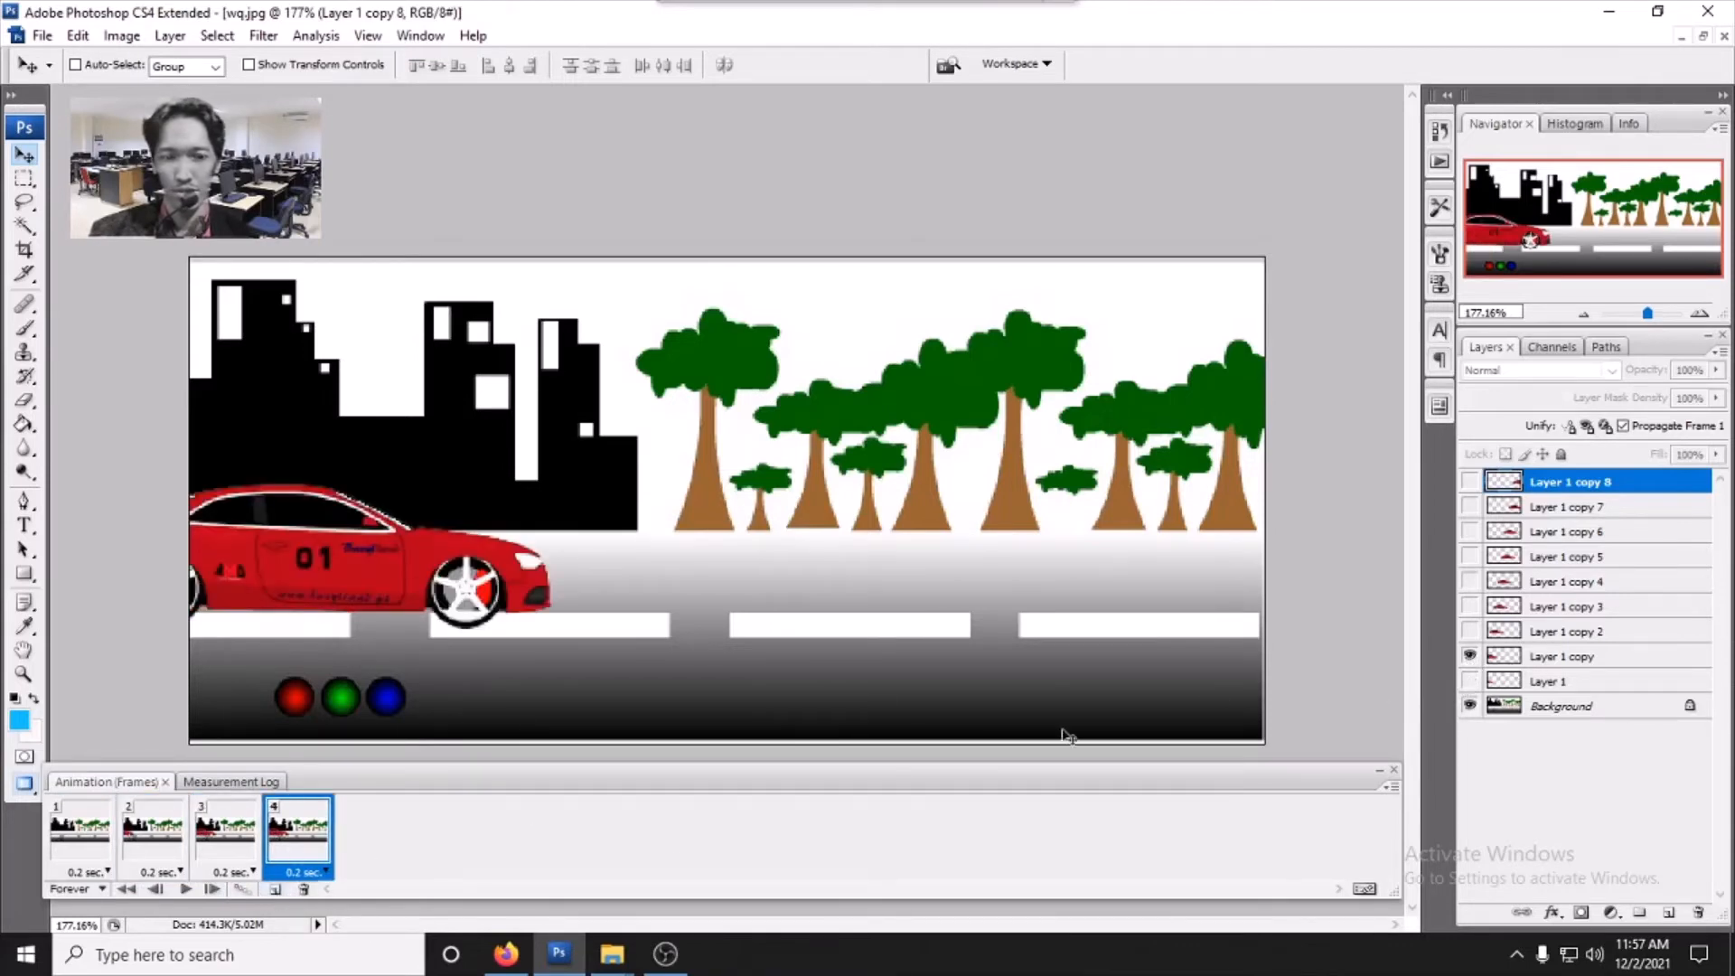
{"action": "left_click", "coordinate": [1470, 631]}
{"action": "left_click", "coordinate": [1471, 656]}
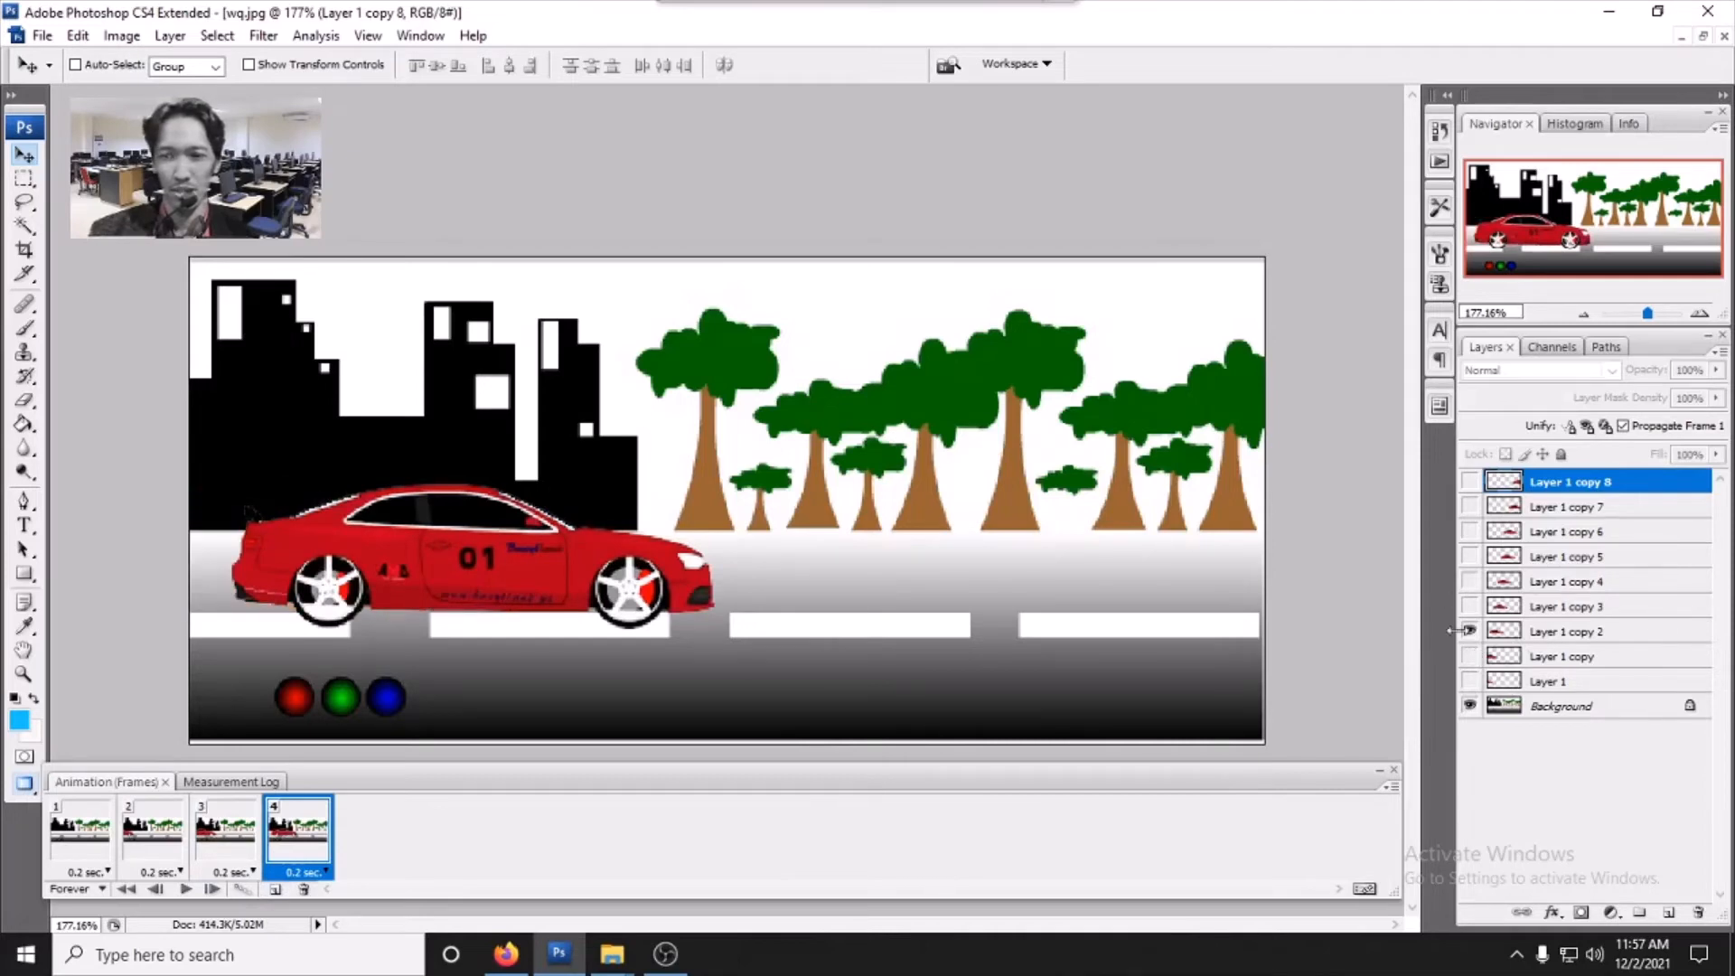
- Add frames 5 to 7, showing only Layer 1 copy 3, Layer 1 copy 4, and Layer 1 copy 5 respectively
{"action": "left_click", "coordinate": [275, 890]}
{"action": "left_click", "coordinate": [1470, 606]}
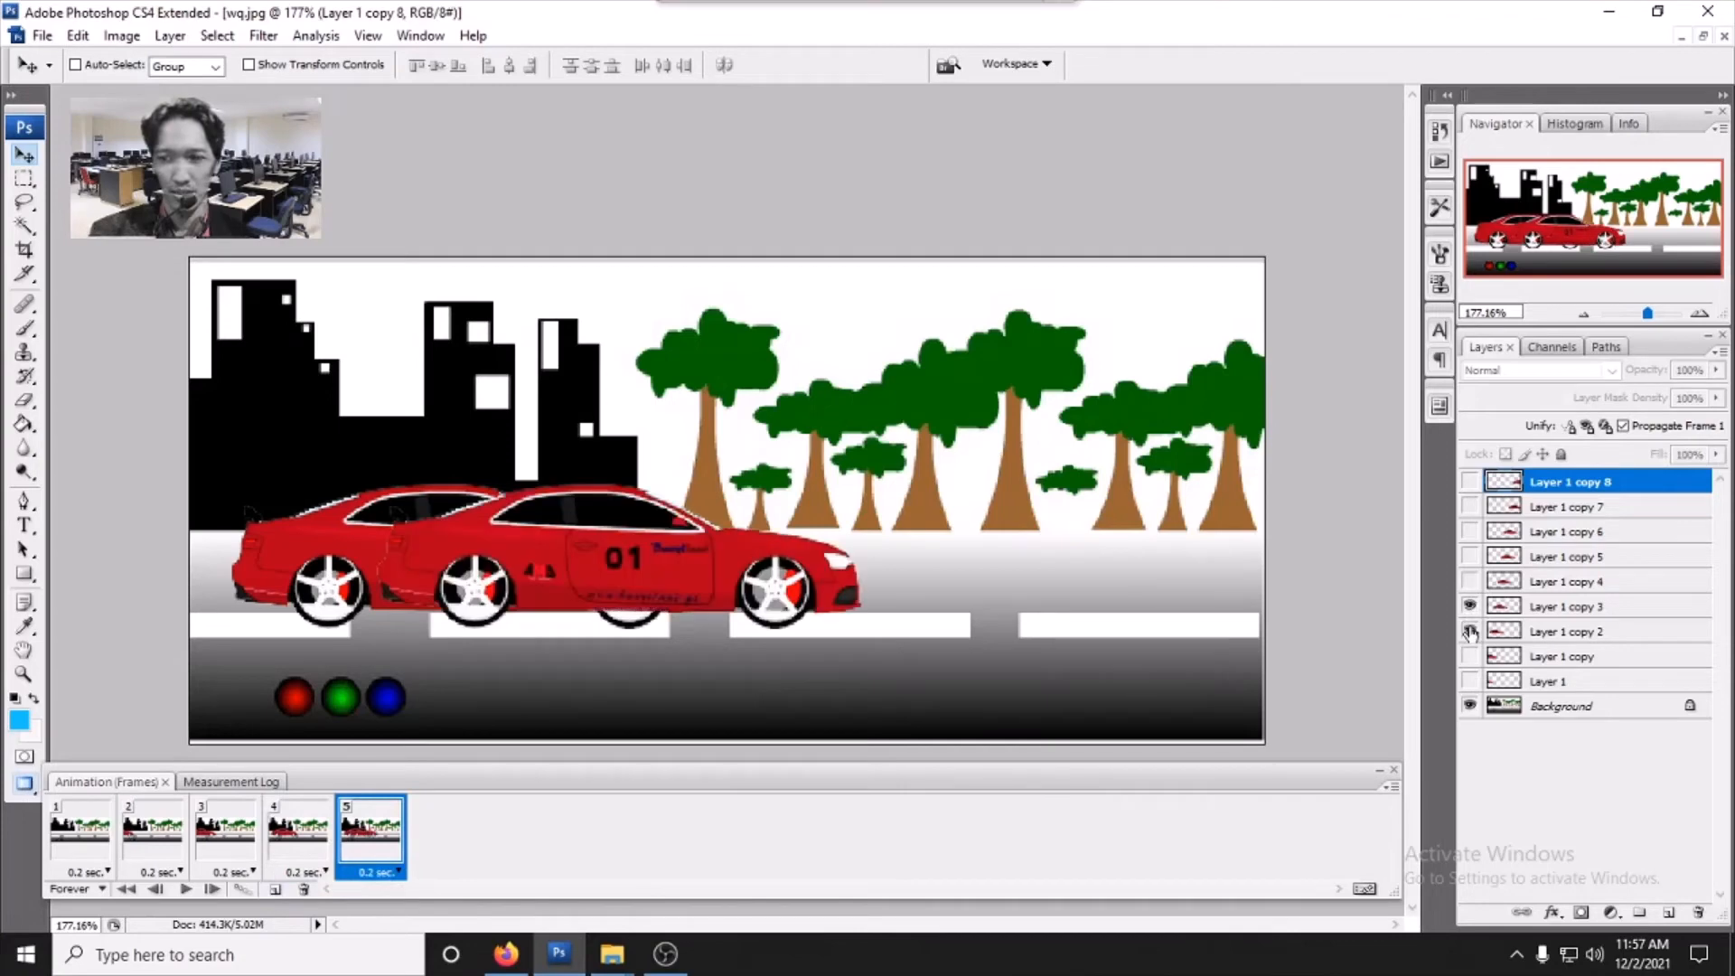
{"action": "left_click", "coordinate": [1470, 630]}
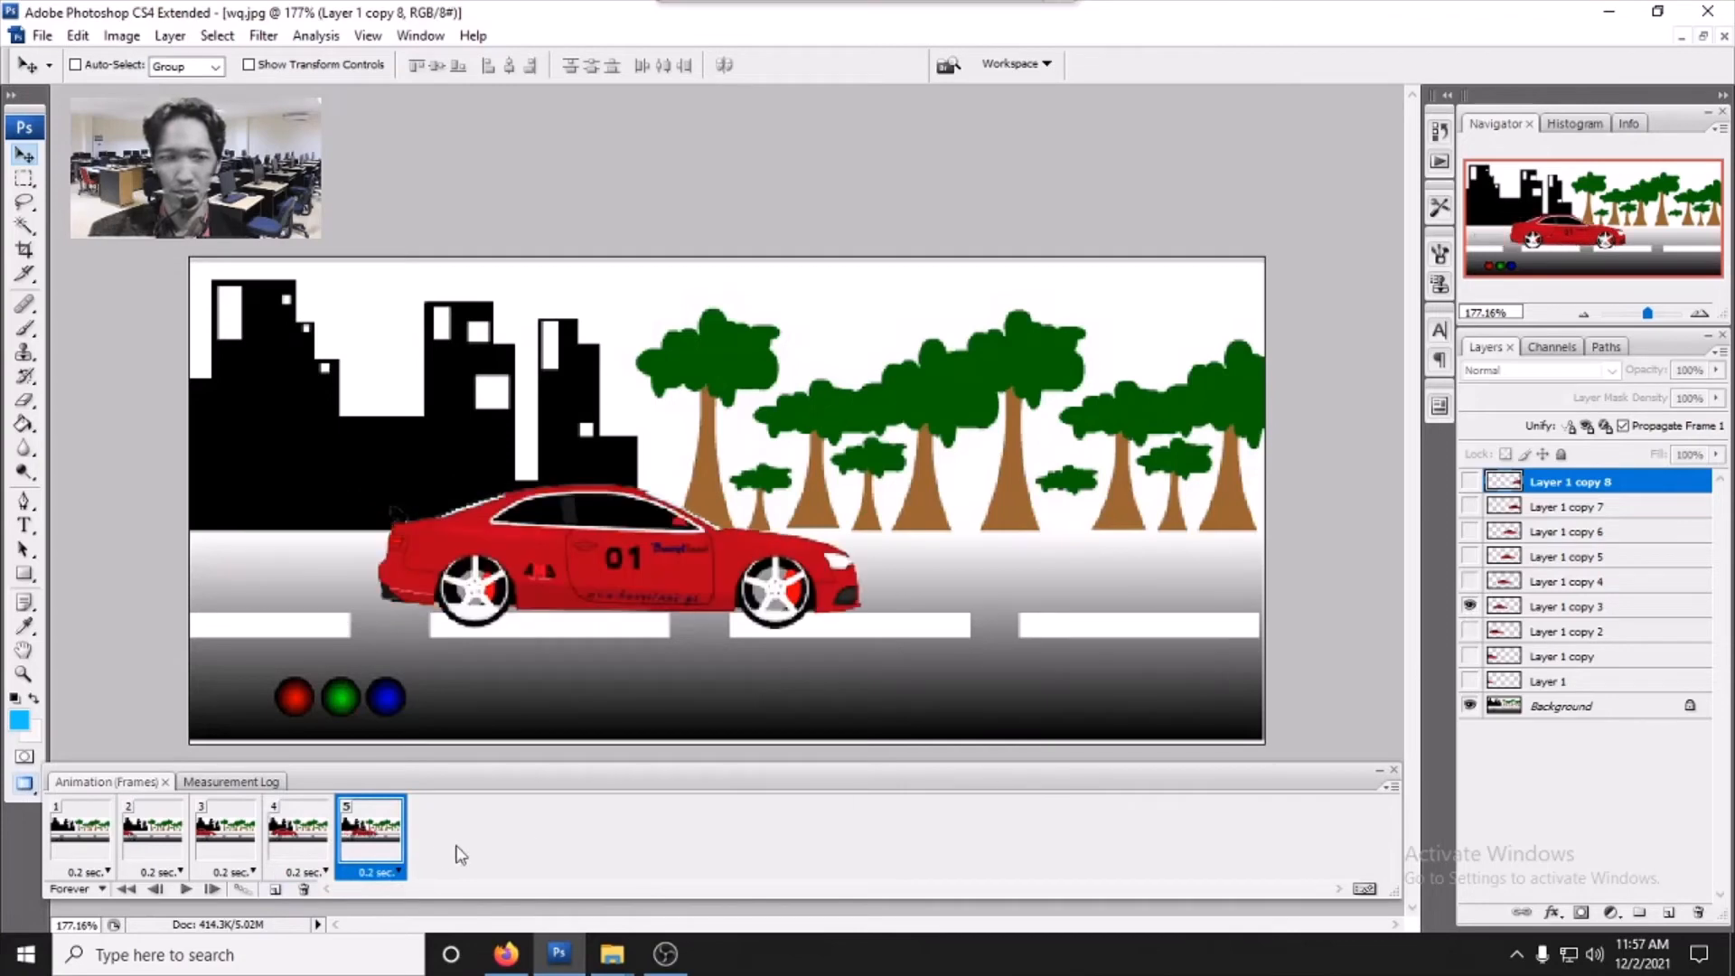
{"action": "left_click", "coordinate": [275, 891]}
{"action": "left_click", "coordinate": [1470, 581]}
{"action": "left_click", "coordinate": [1470, 606]}
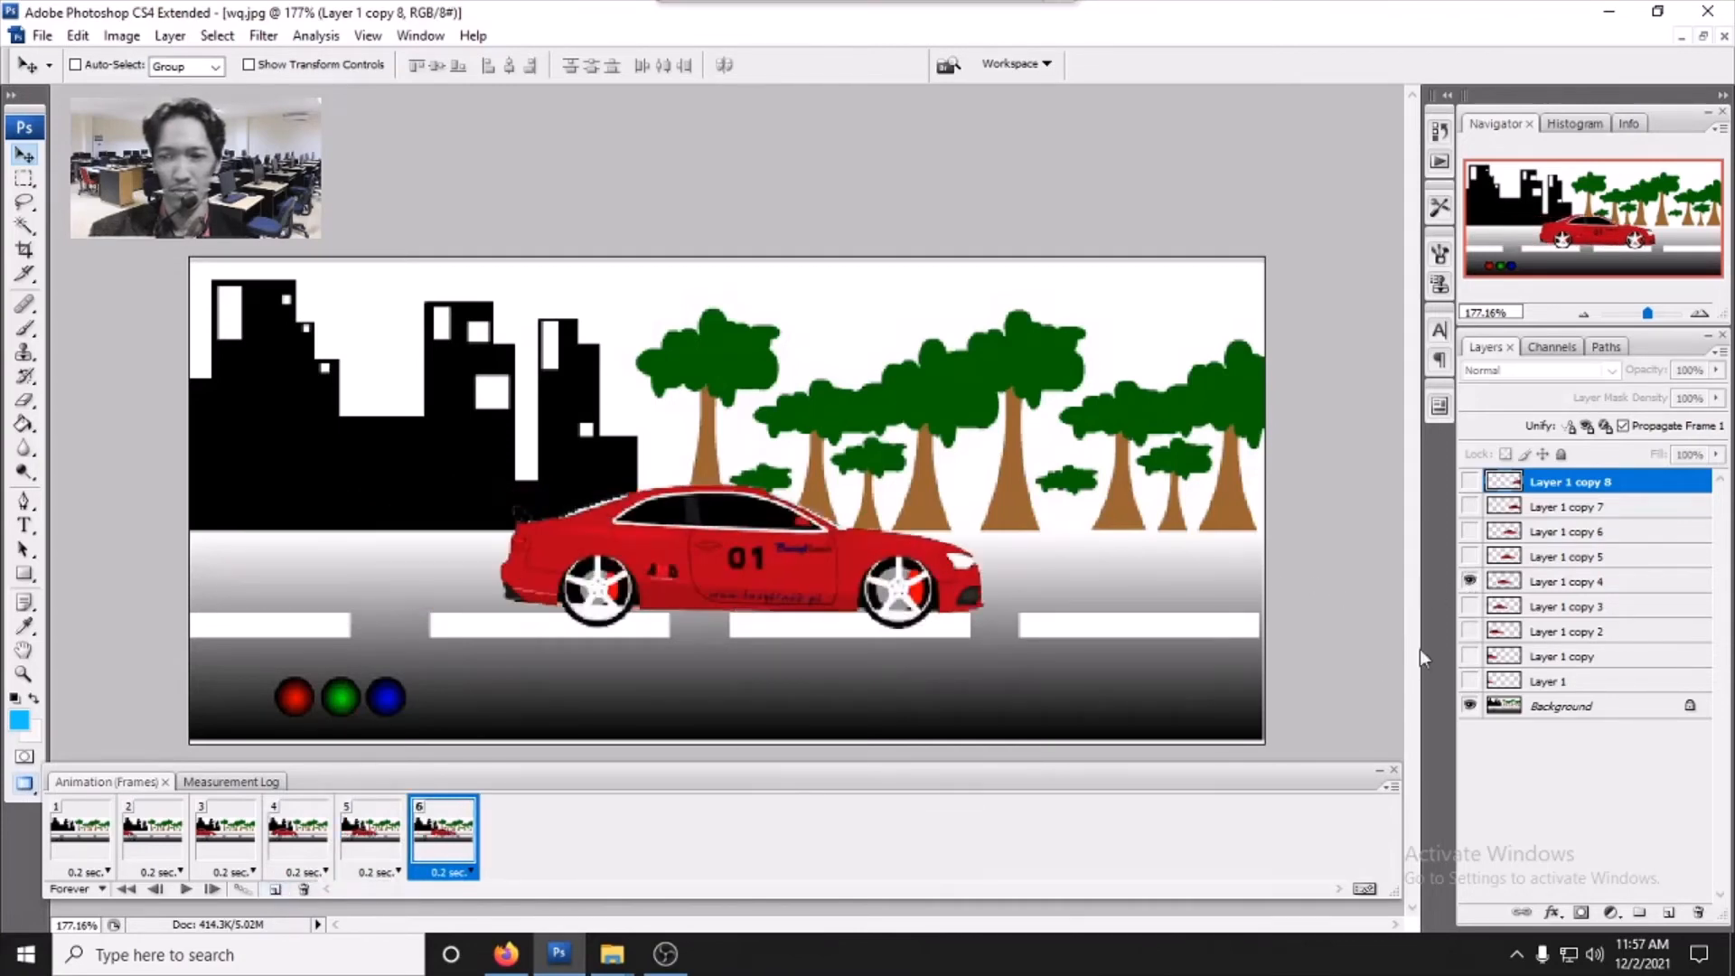
{"action": "left_click", "coordinate": [276, 891]}
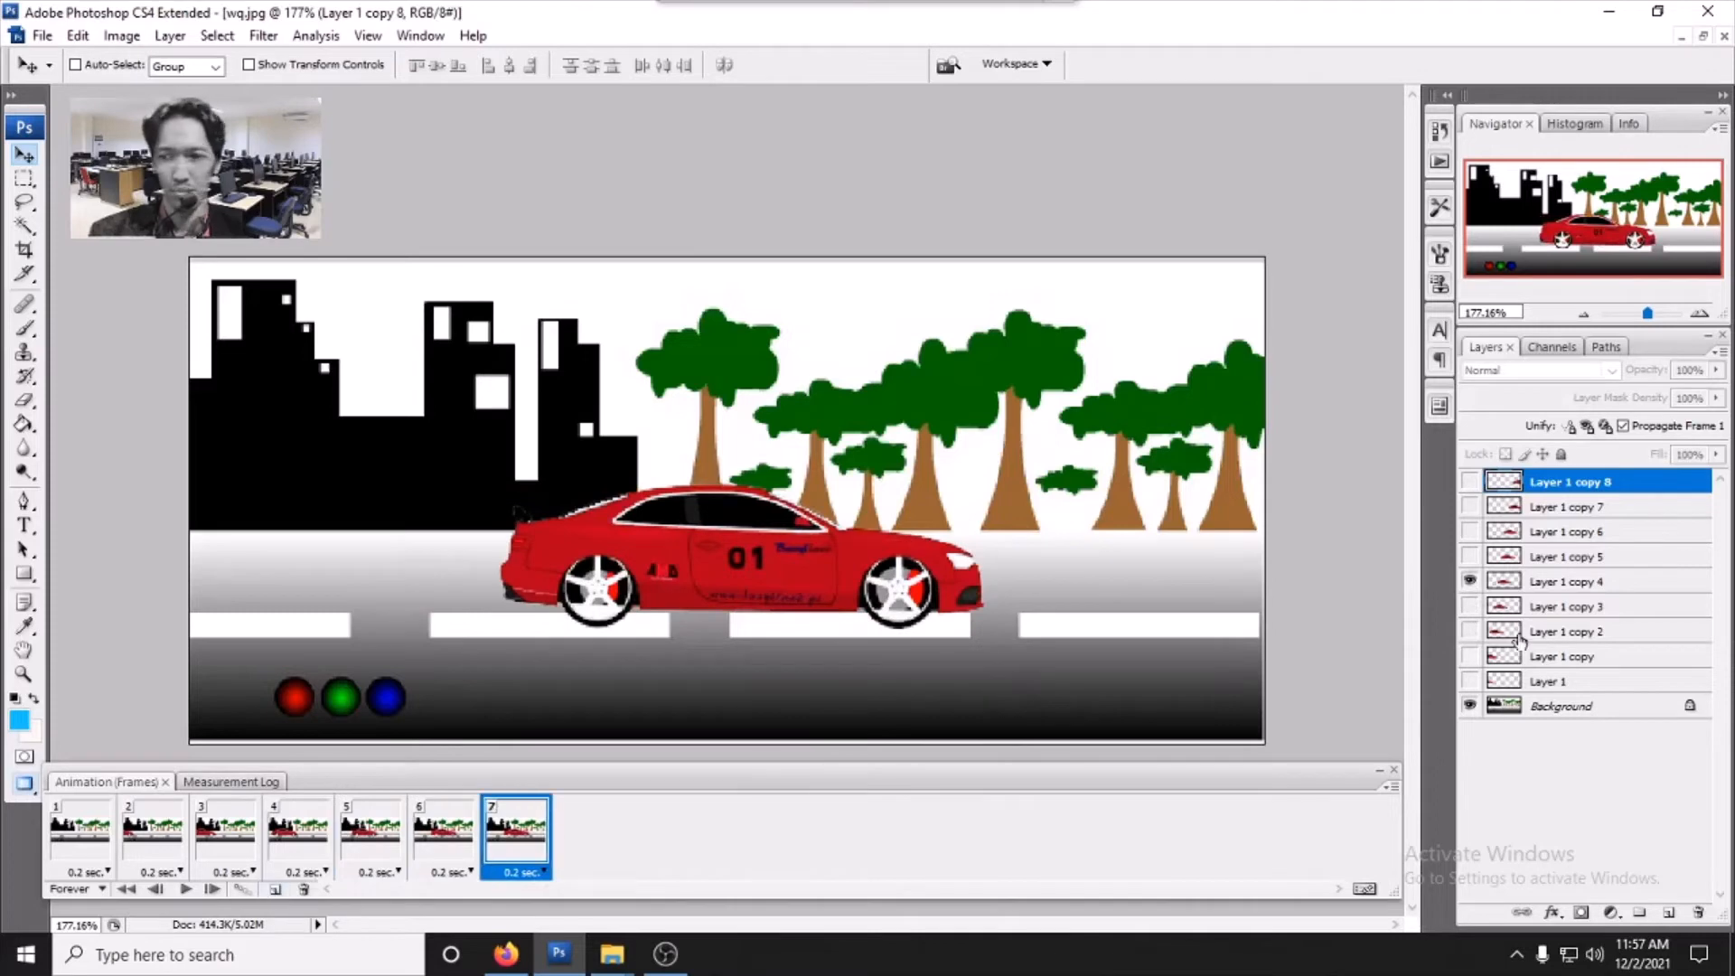
{"action": "left_click", "coordinate": [1470, 557]}
{"action": "left_click", "coordinate": [1470, 581]}
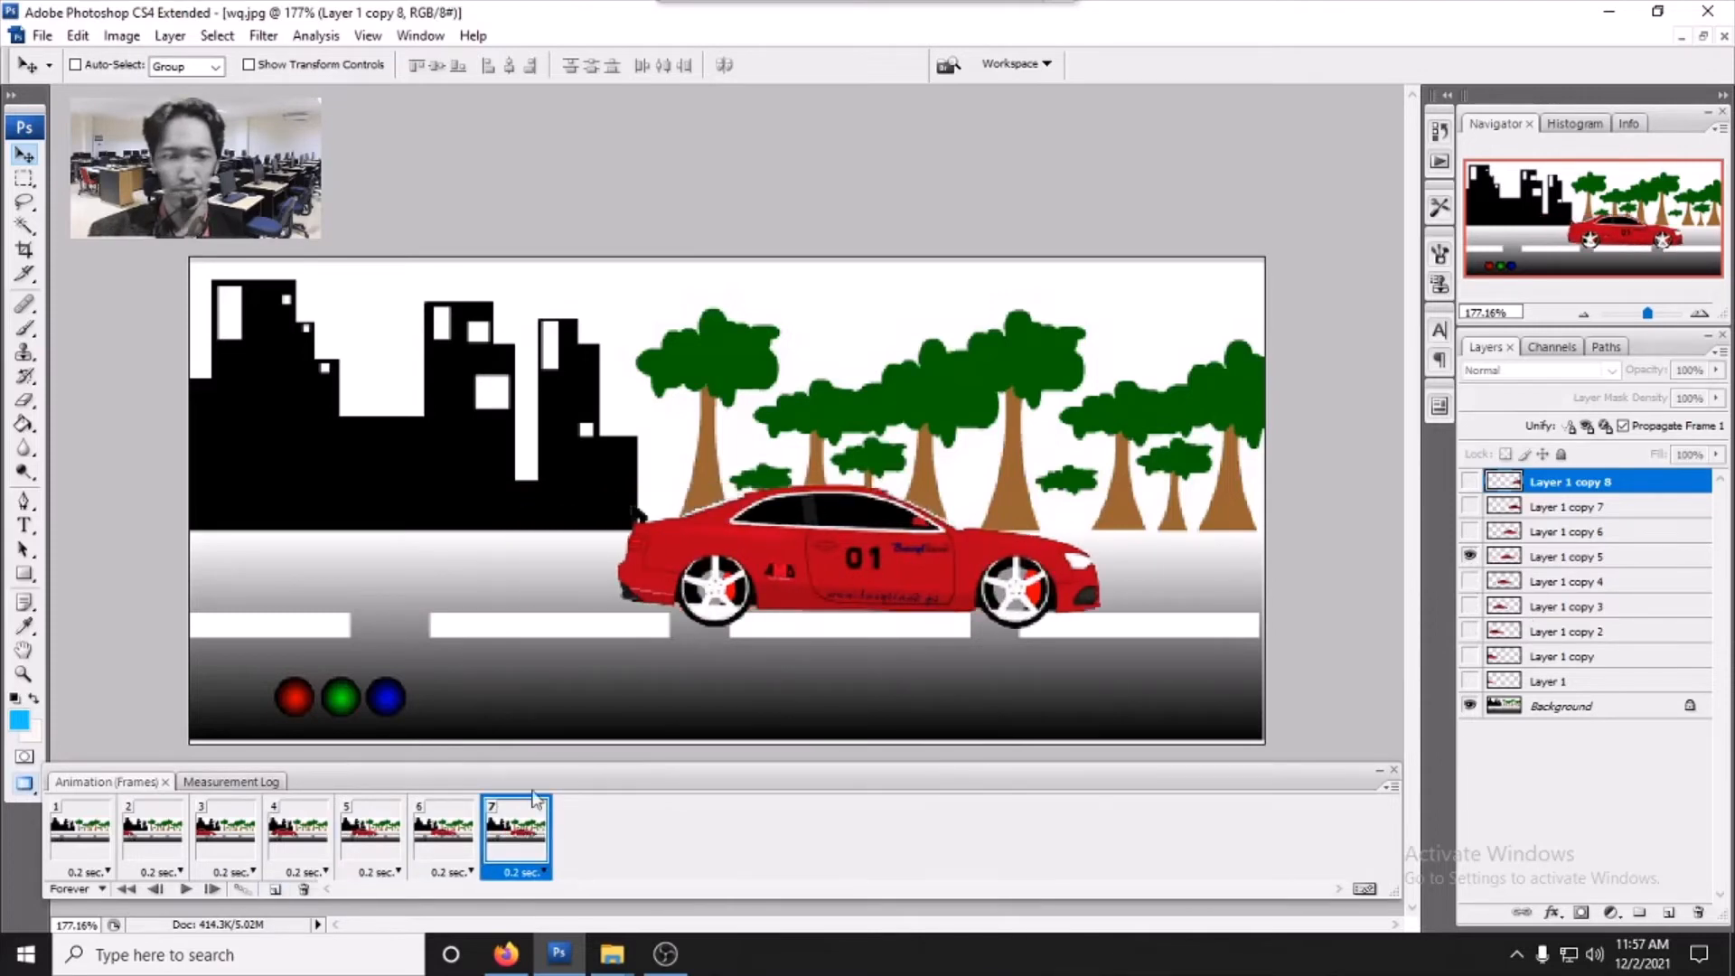
- Add frames 8 to 10, showing only Layer 1 copy 6, Layer 1 copy 7, and Layer 1 copy 8 respectively
{"action": "left_click", "coordinate": [277, 891]}
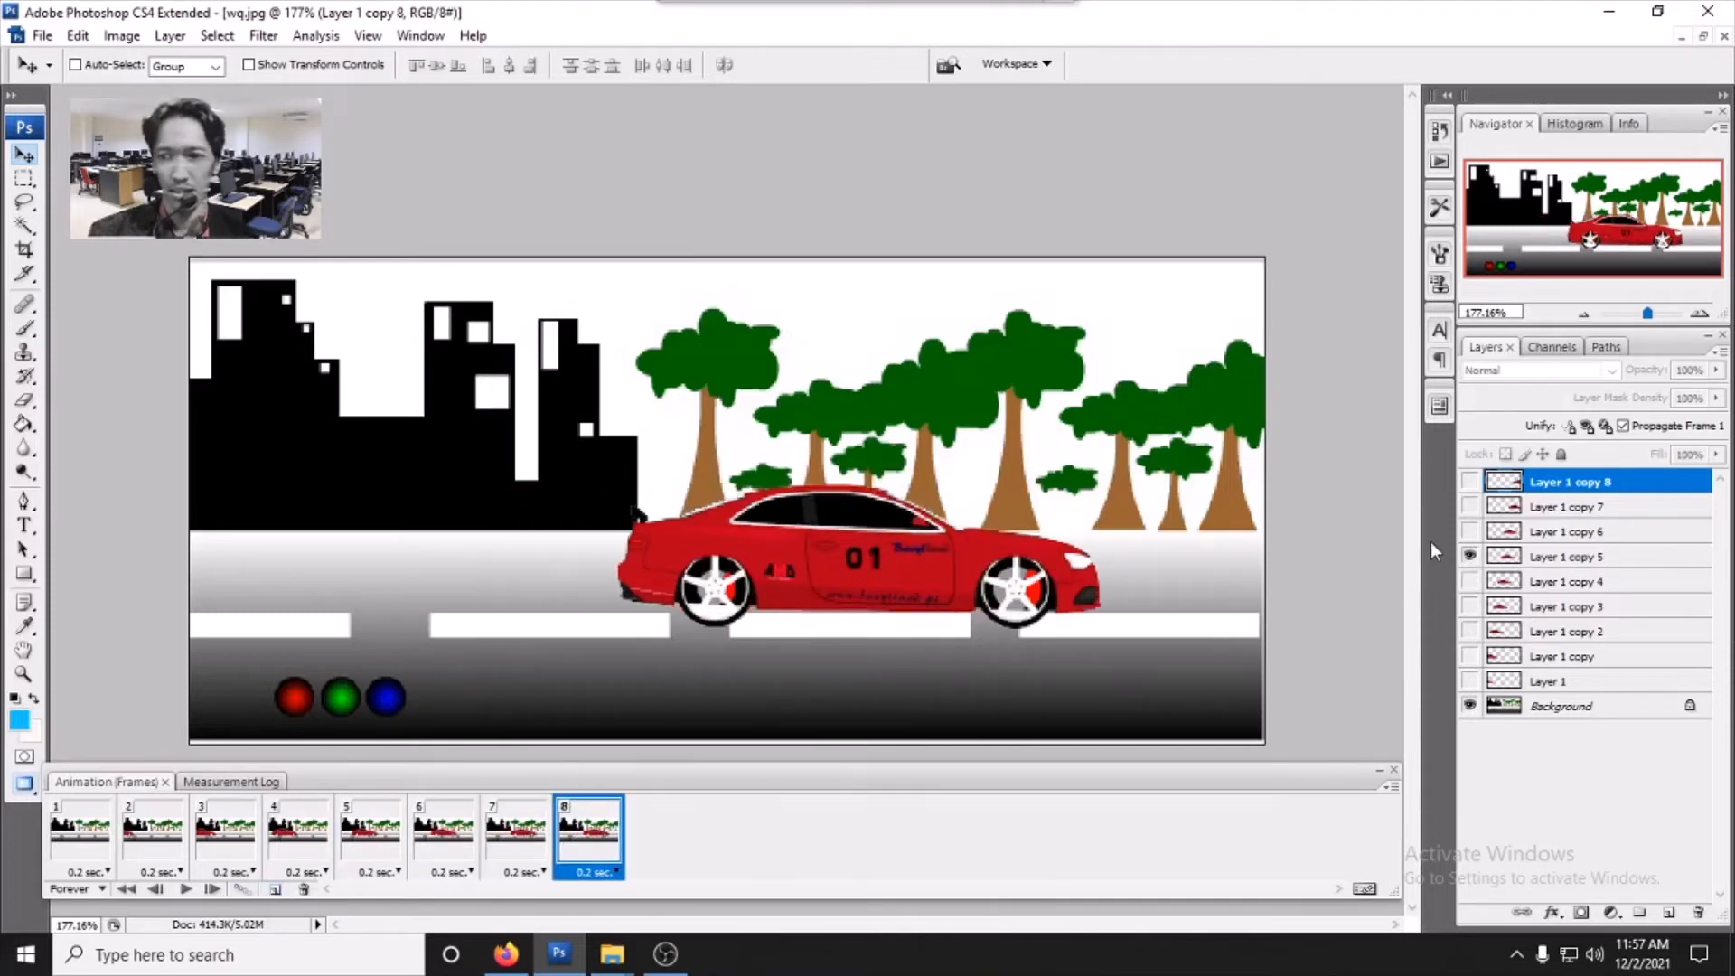
{"action": "left_click", "coordinate": [1470, 531]}
{"action": "left_click", "coordinate": [1470, 557]}
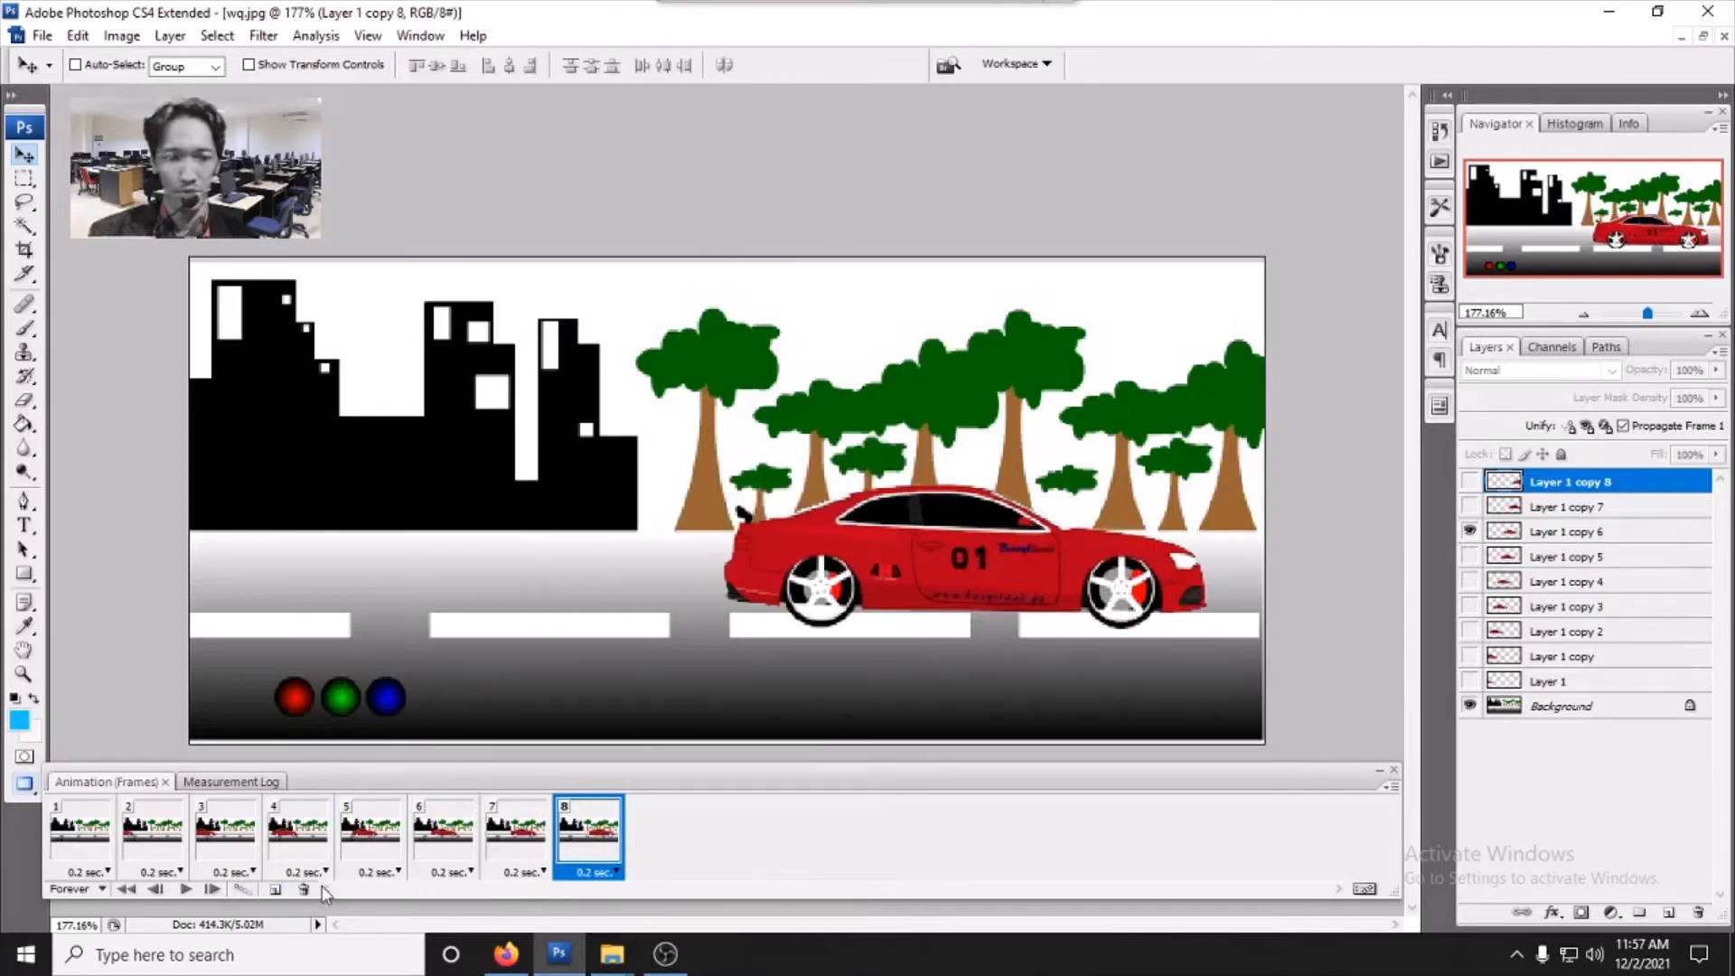
{"action": "left_click", "coordinate": [277, 891]}
{"action": "left_click", "coordinate": [1470, 506]}
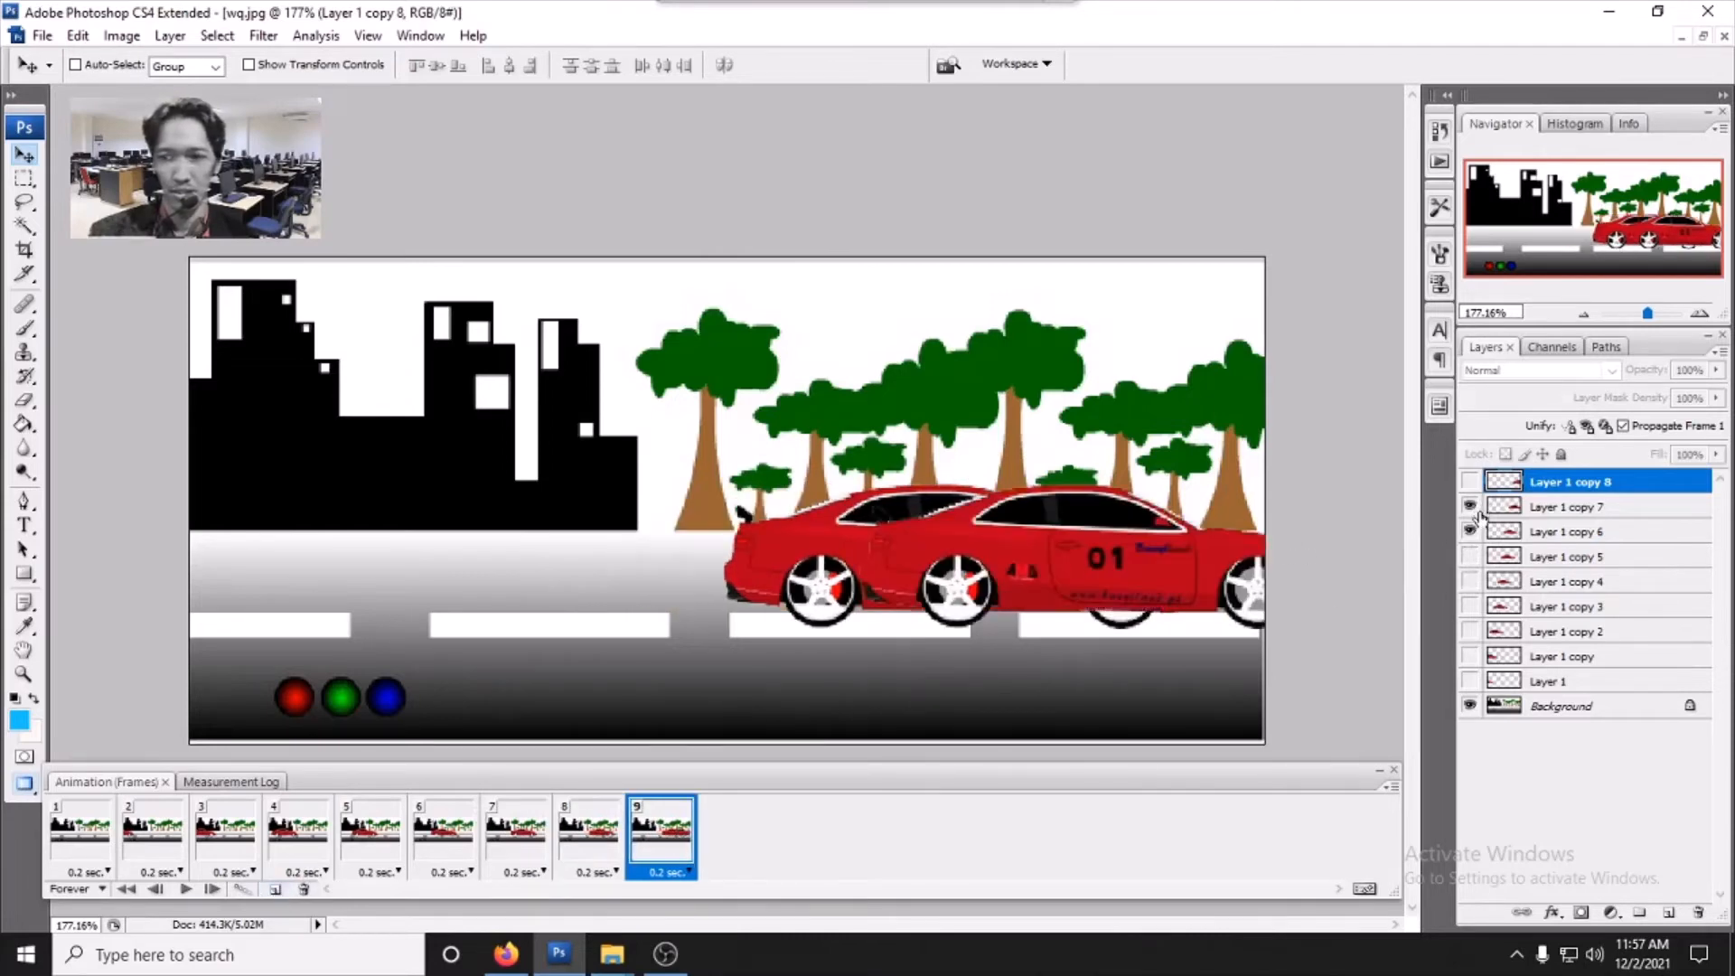
{"action": "left_click", "coordinate": [1470, 533]}
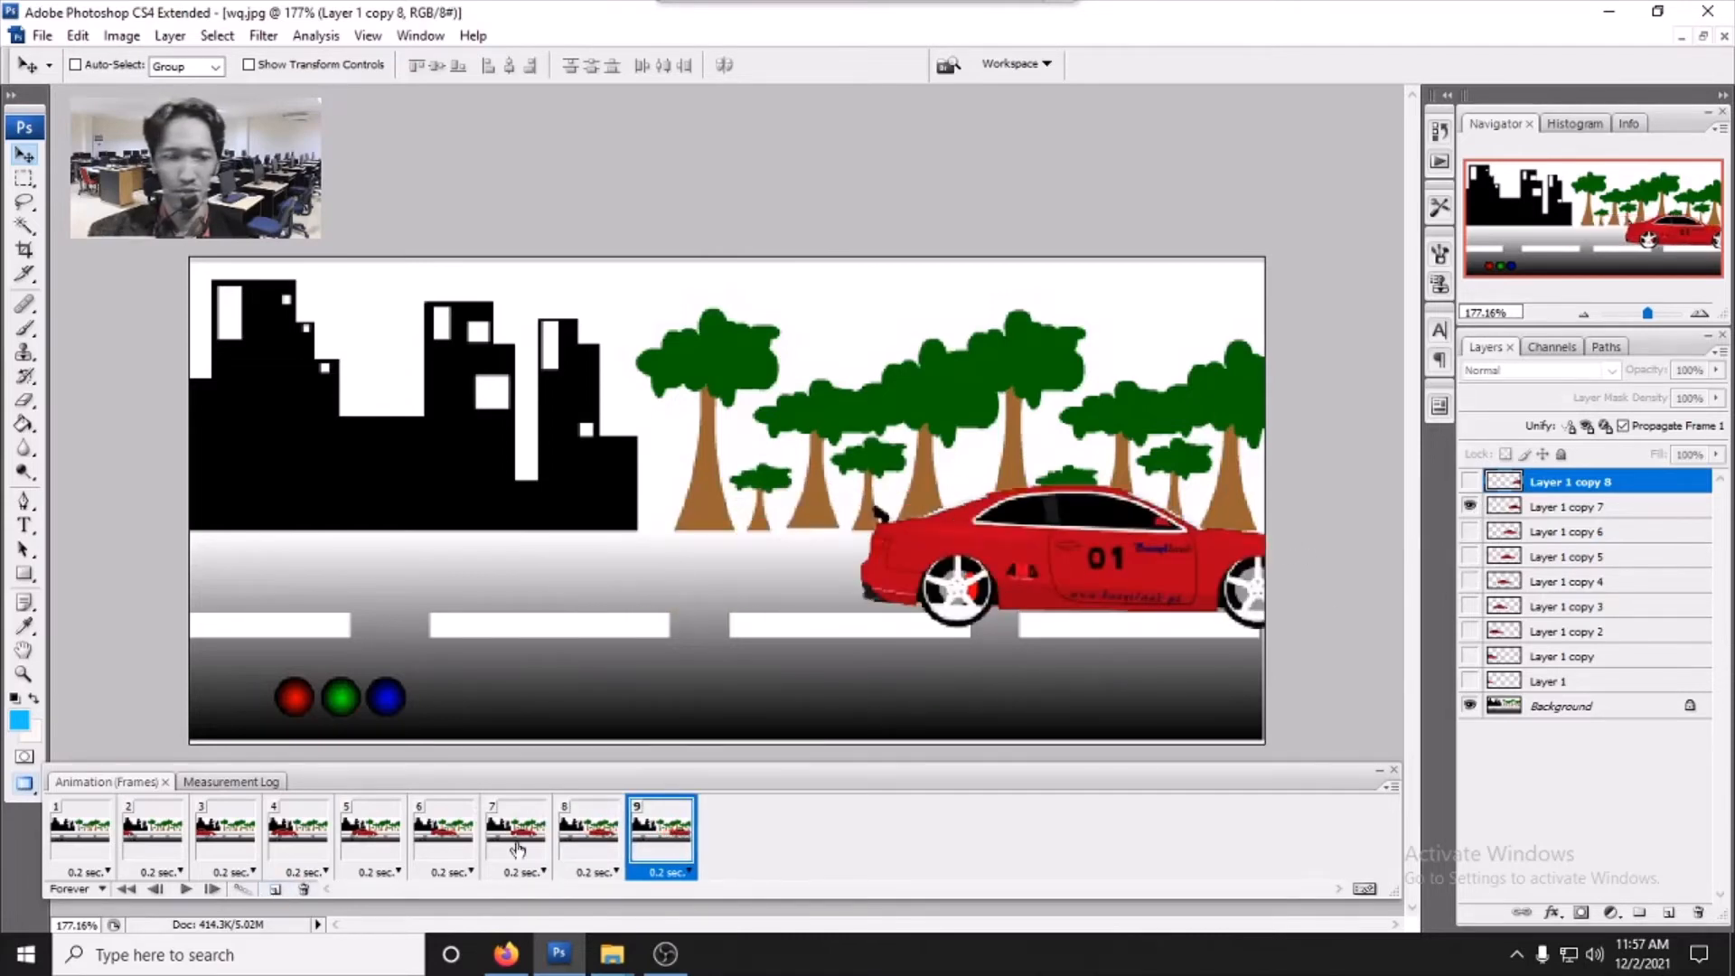
{"action": "left_click", "coordinate": [277, 891]}
{"action": "left_click", "coordinate": [1470, 482]}
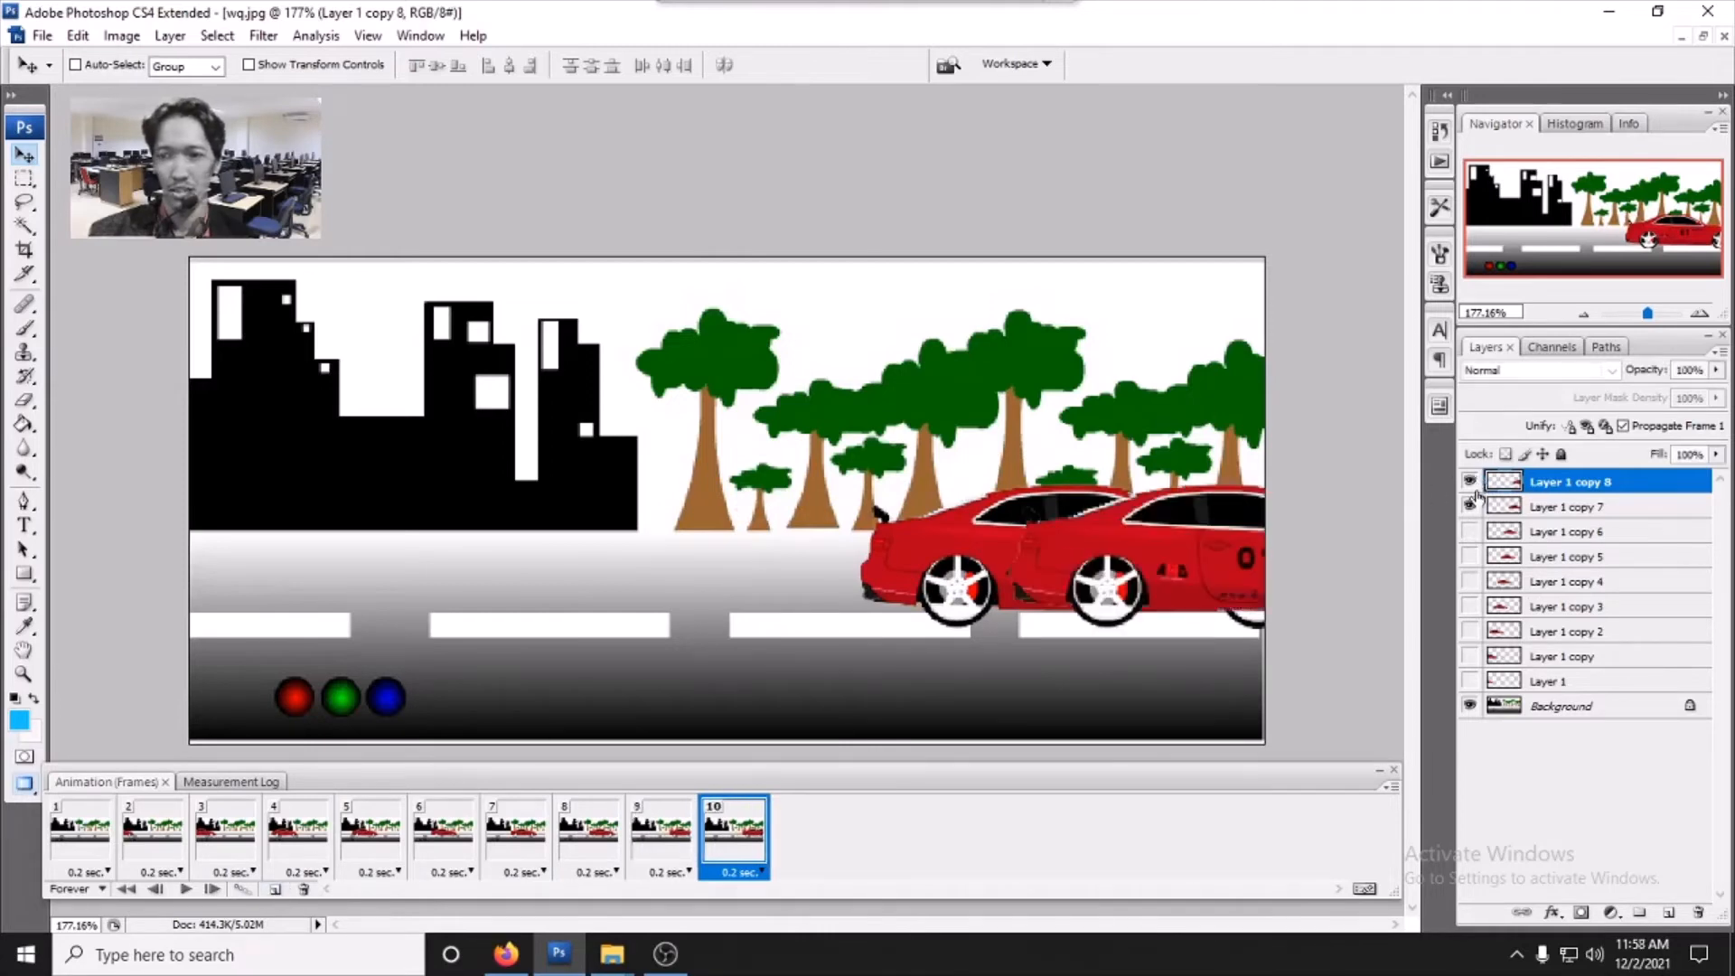
{"action": "left_click", "coordinate": [1470, 506]}
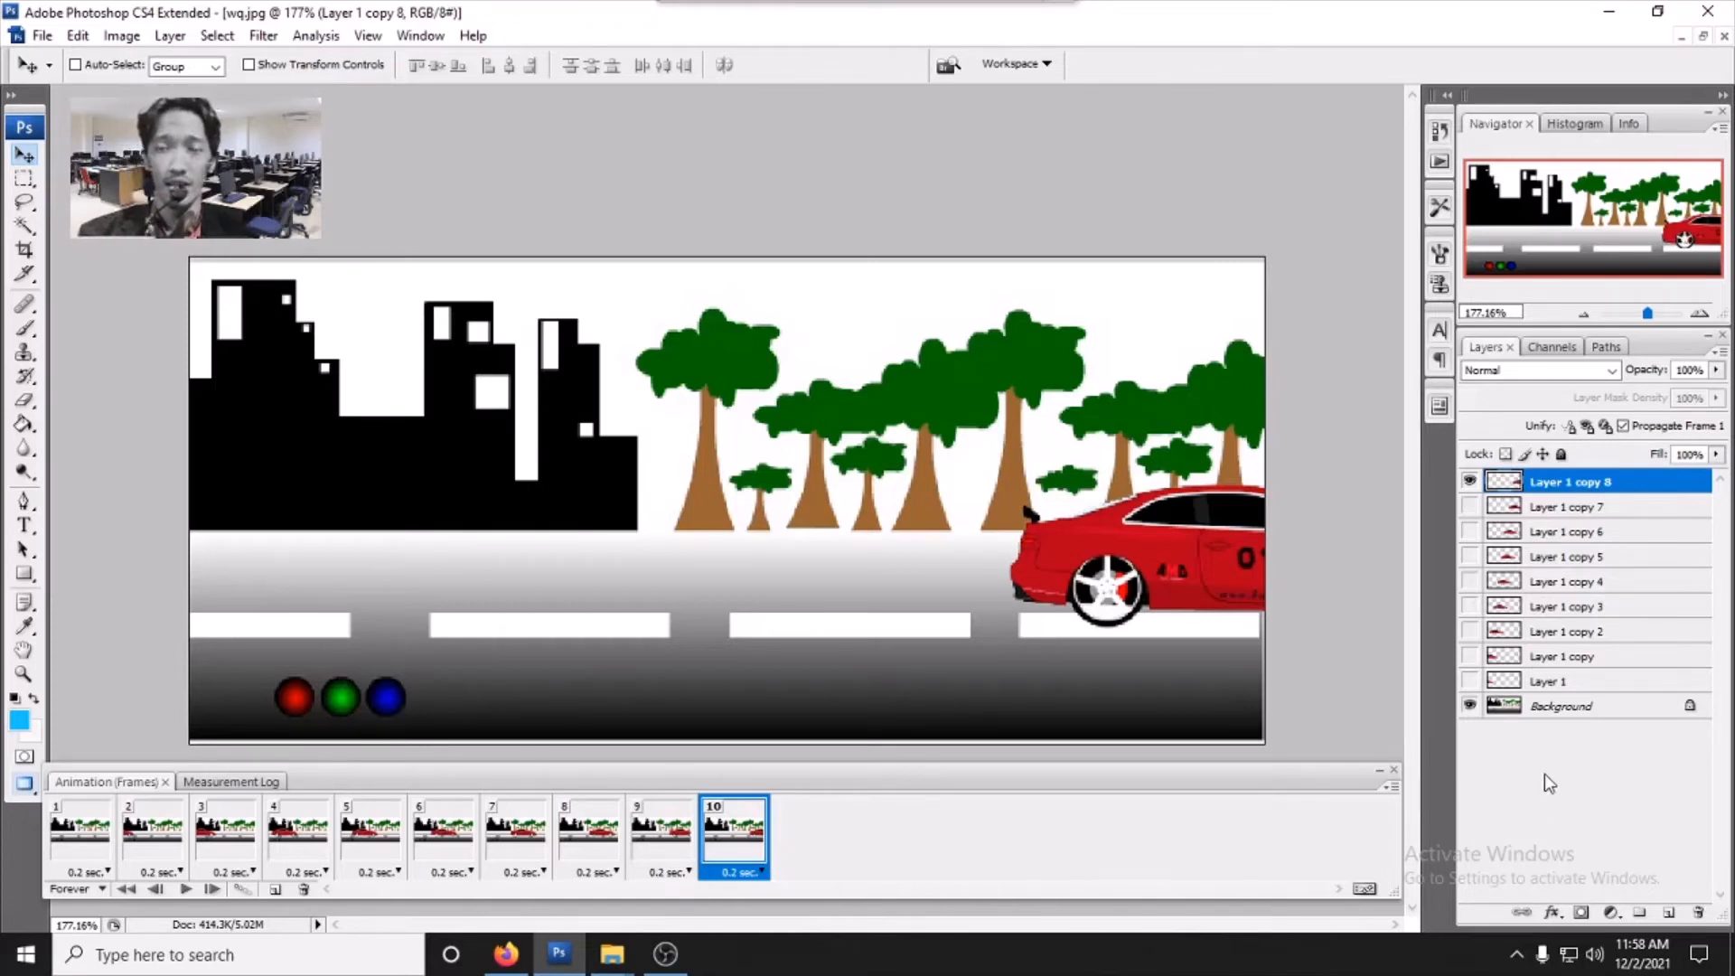
- Add an eleventh frame with every car layer hidden so the road is empty
{"action": "left_click", "coordinate": [275, 890]}
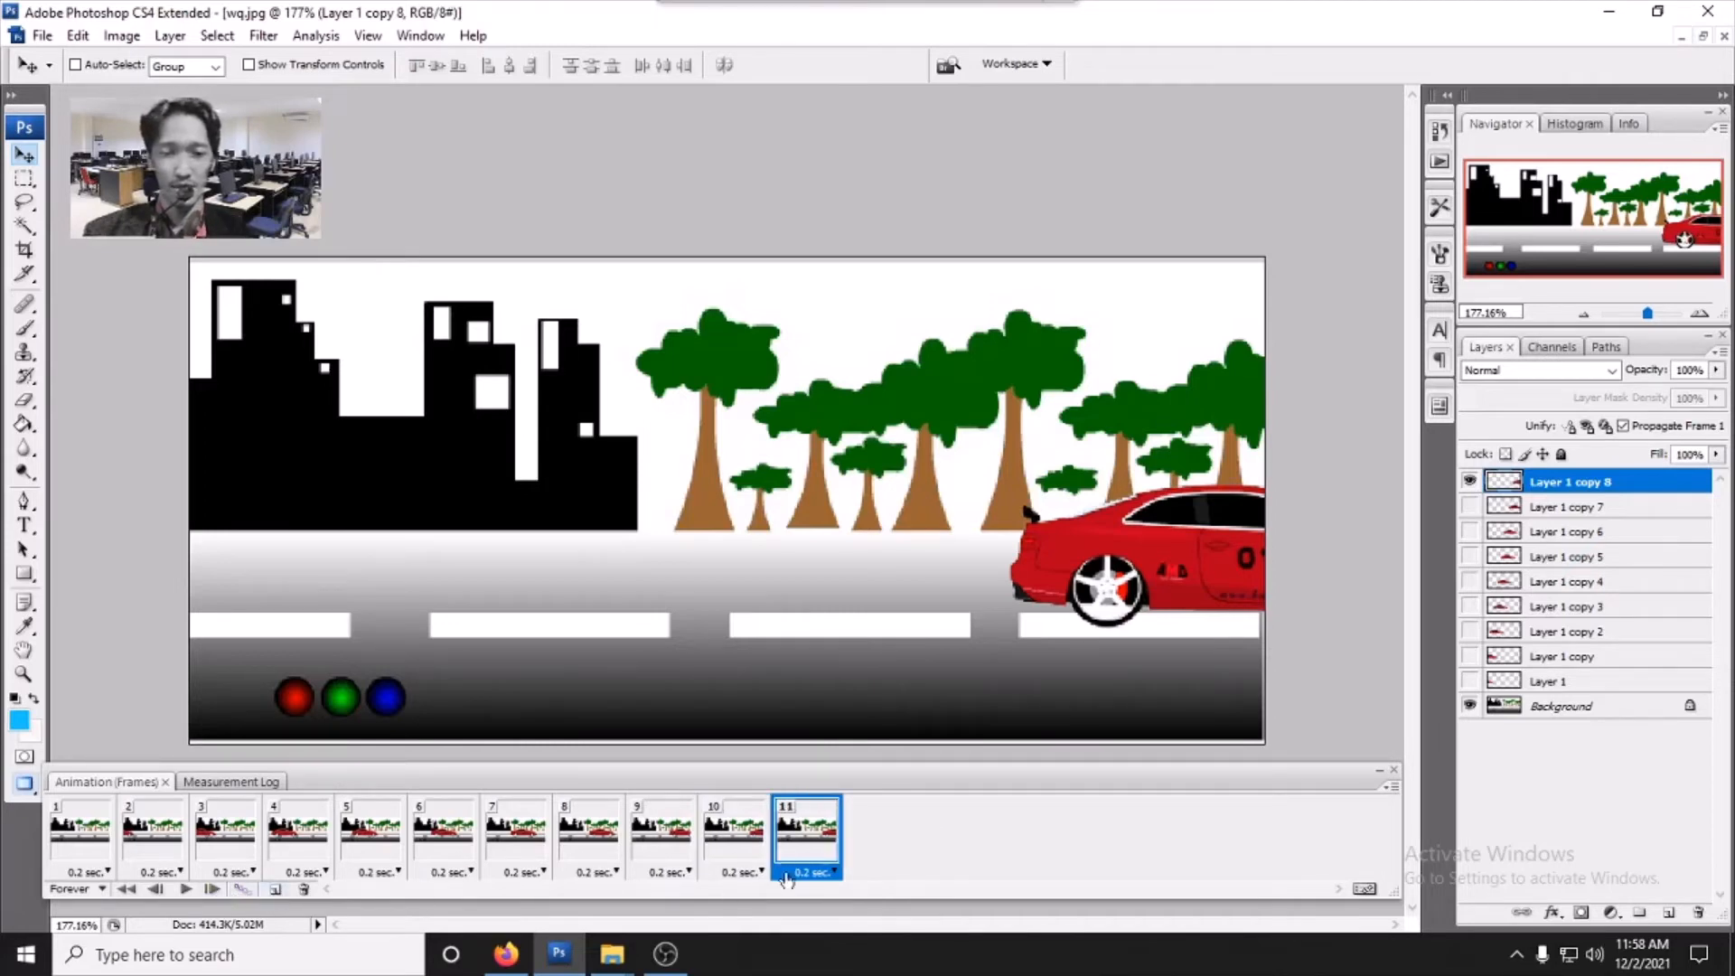
{"action": "left_click", "coordinate": [1470, 481]}
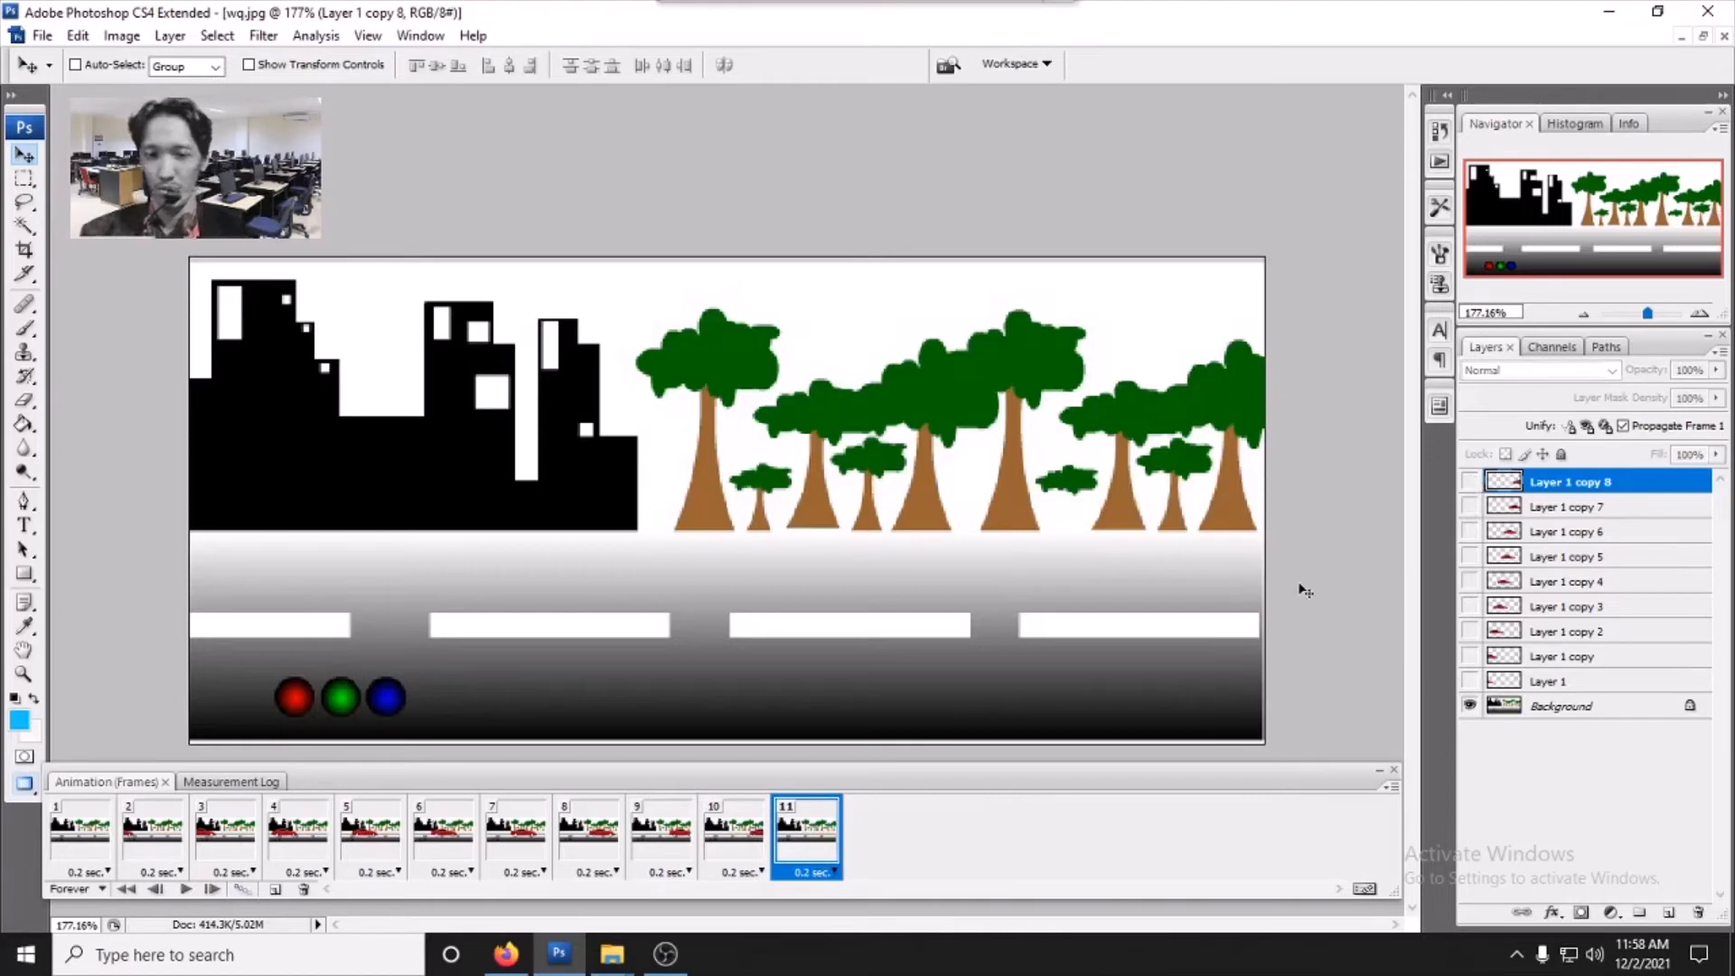
- Play the car animation to preview it, then stop playback
{"action": "left_click", "coordinate": [182, 890]}
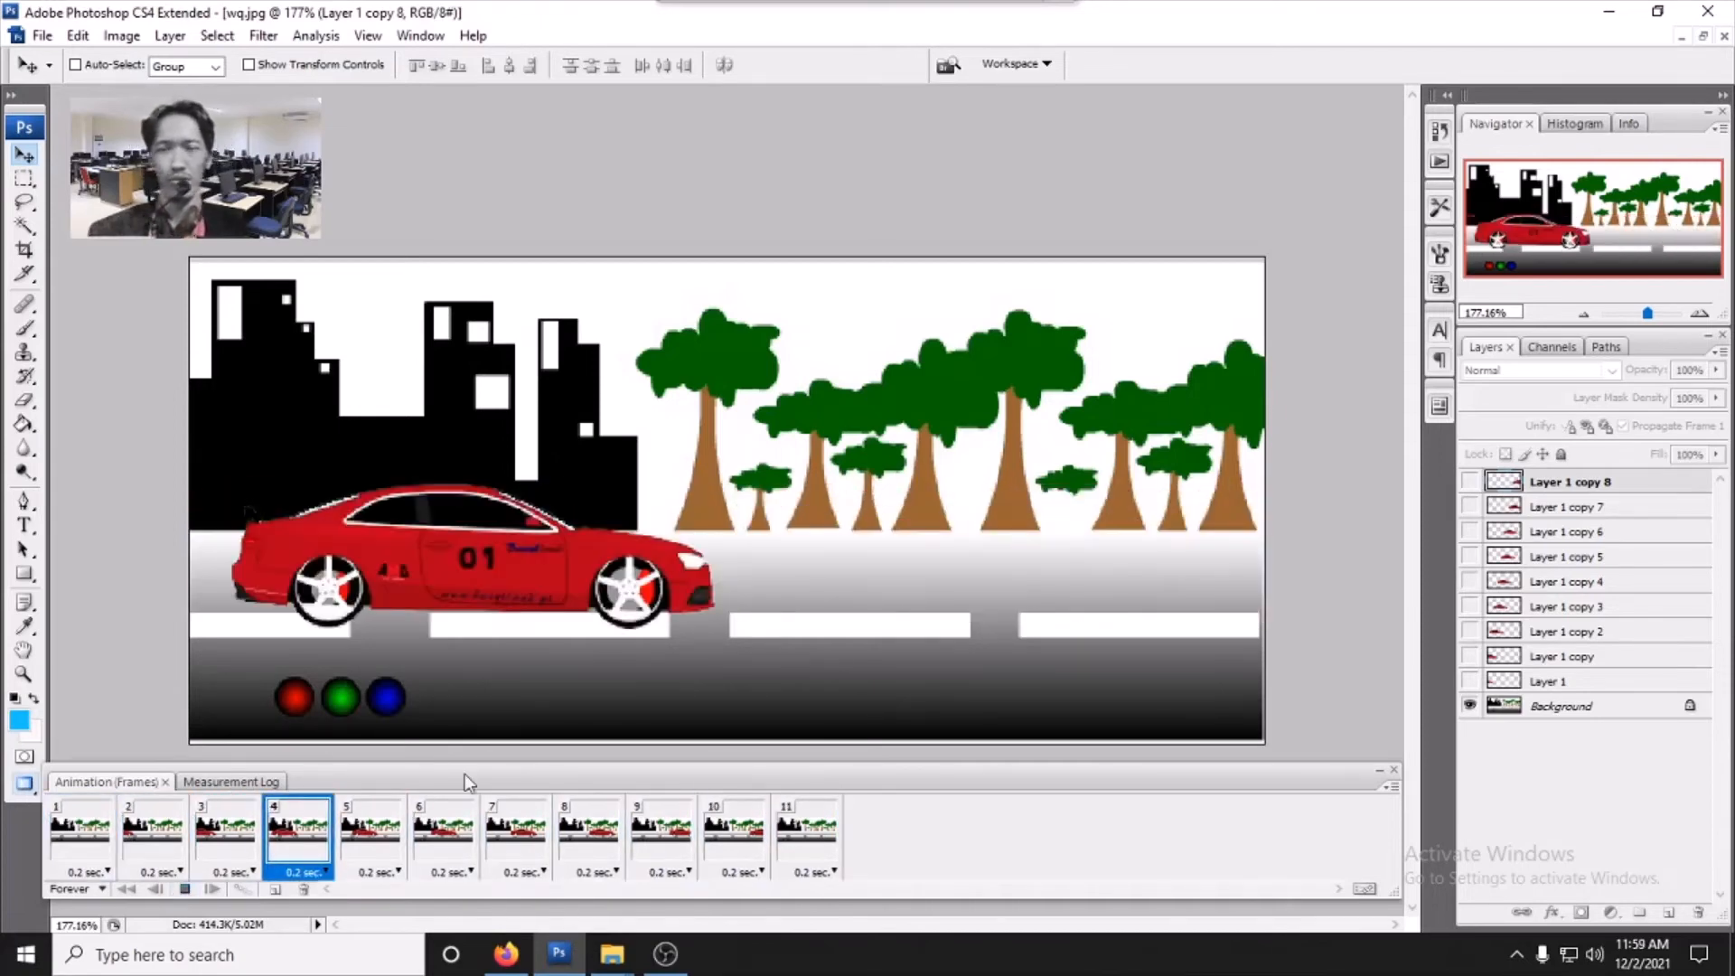
{"action": "left_click", "coordinate": [184, 890]}
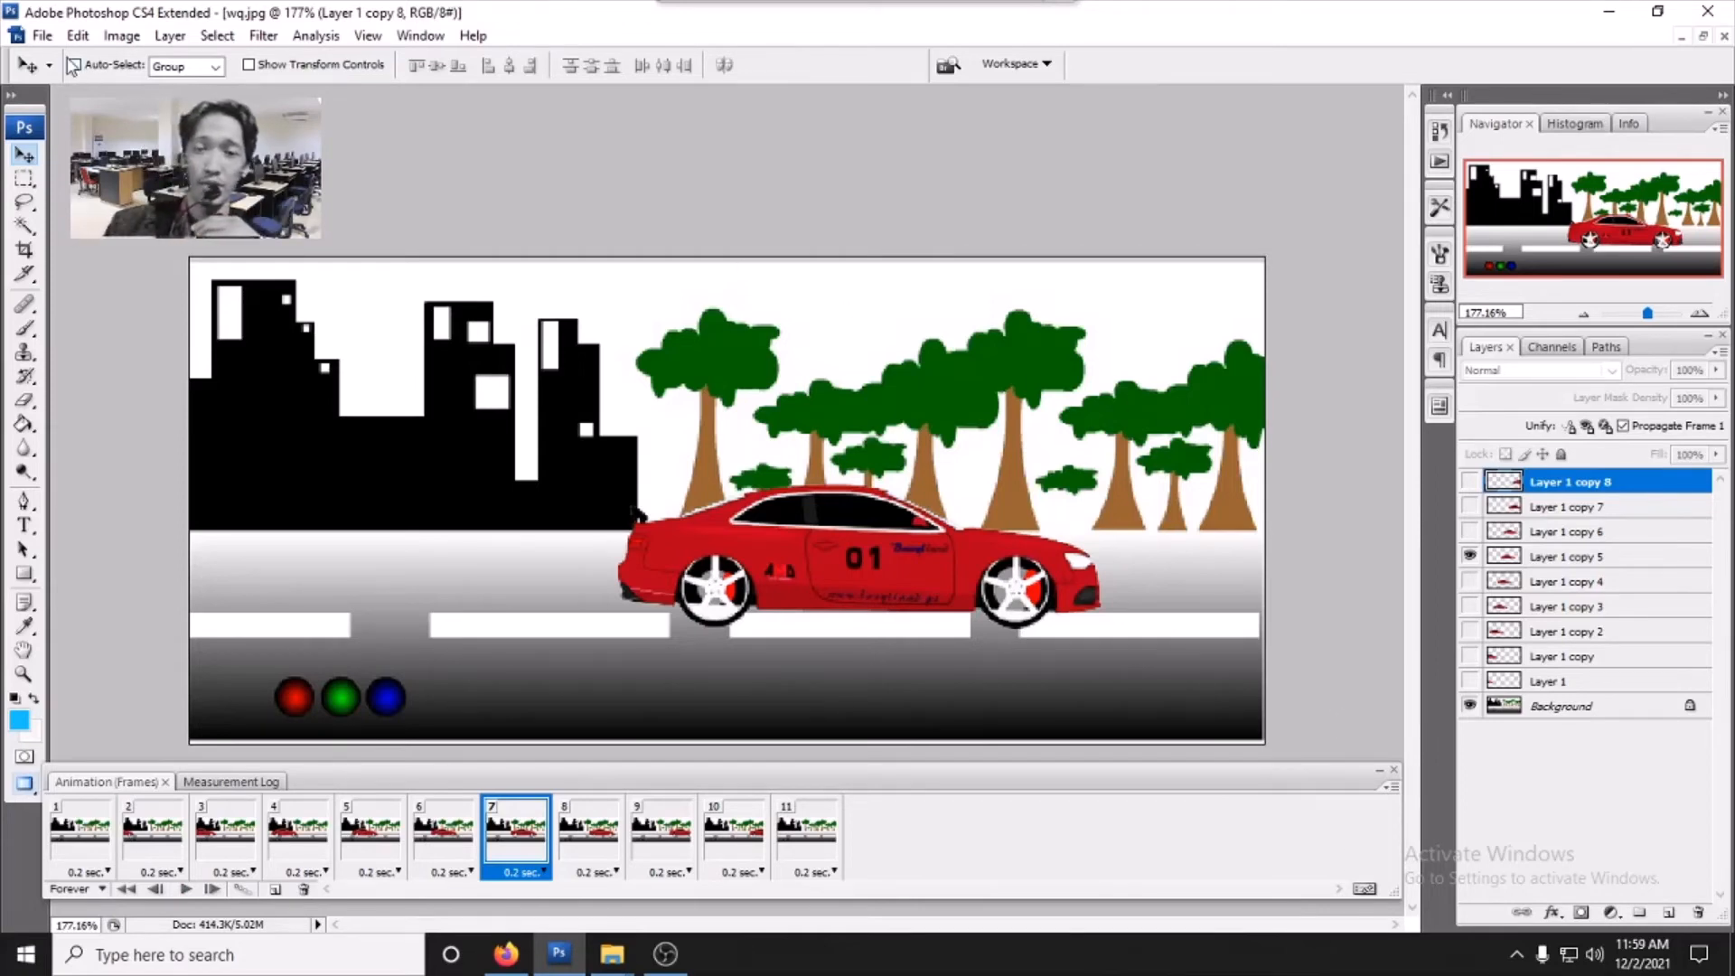
- Save the animation for web as a GIF image named coba on the desktop
{"action": "left_click", "coordinate": [45, 36]}
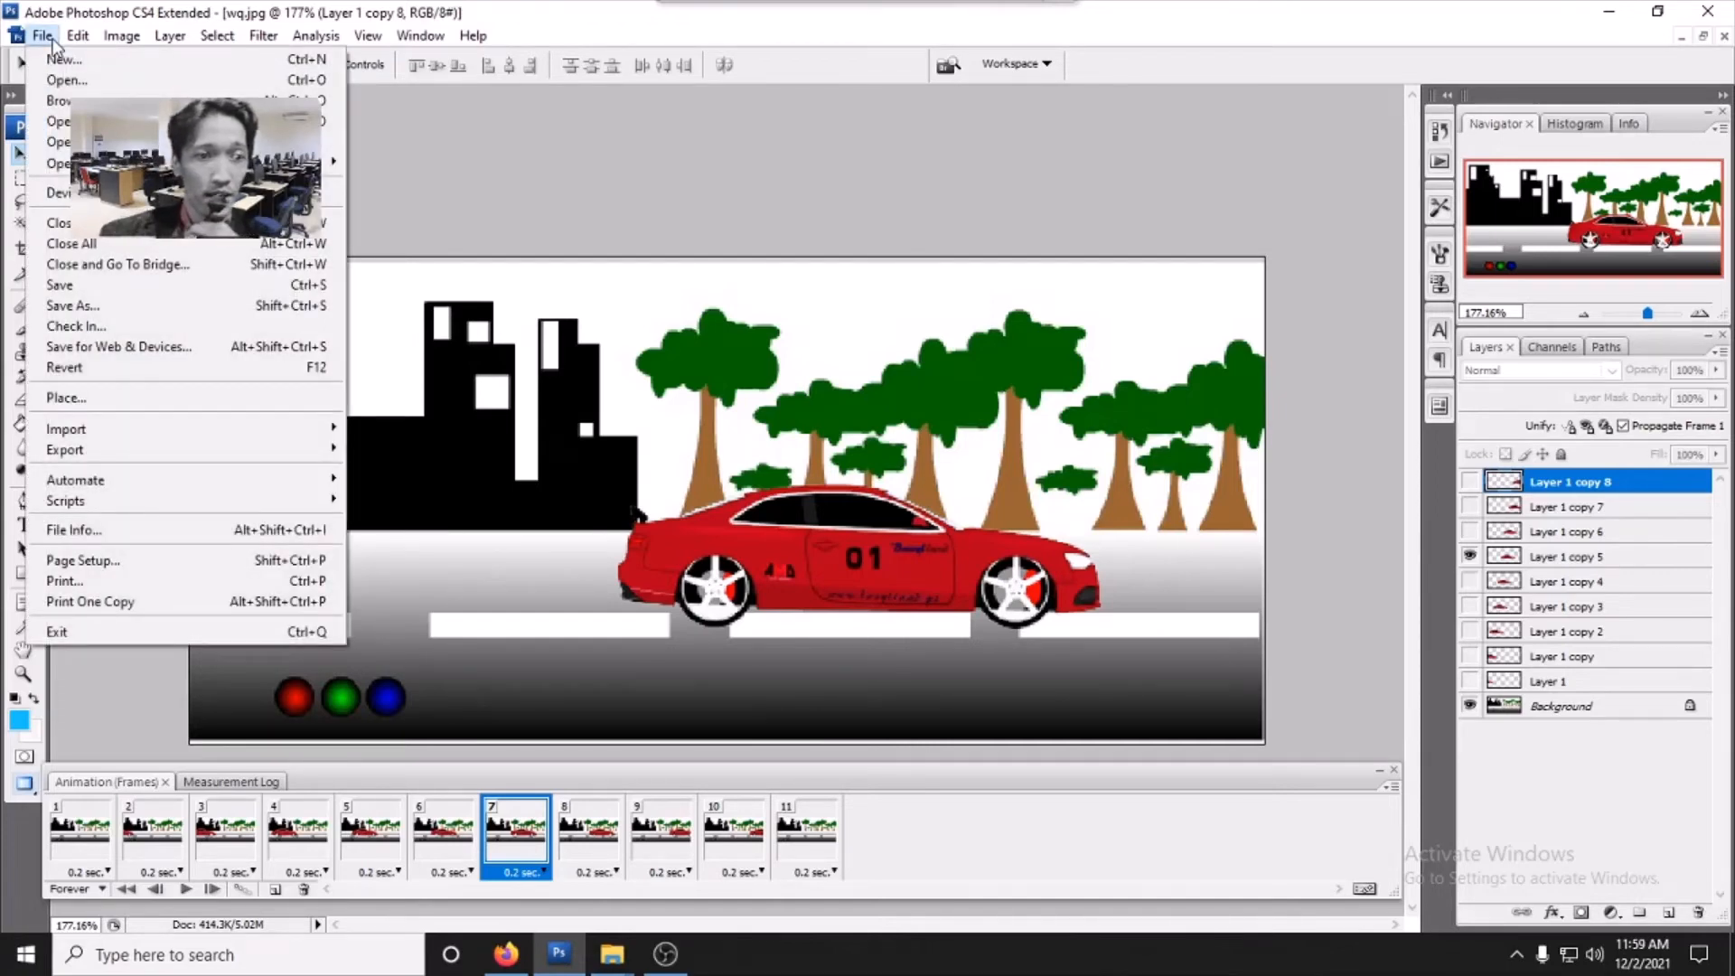
{"action": "left_click", "coordinate": [168, 351]}
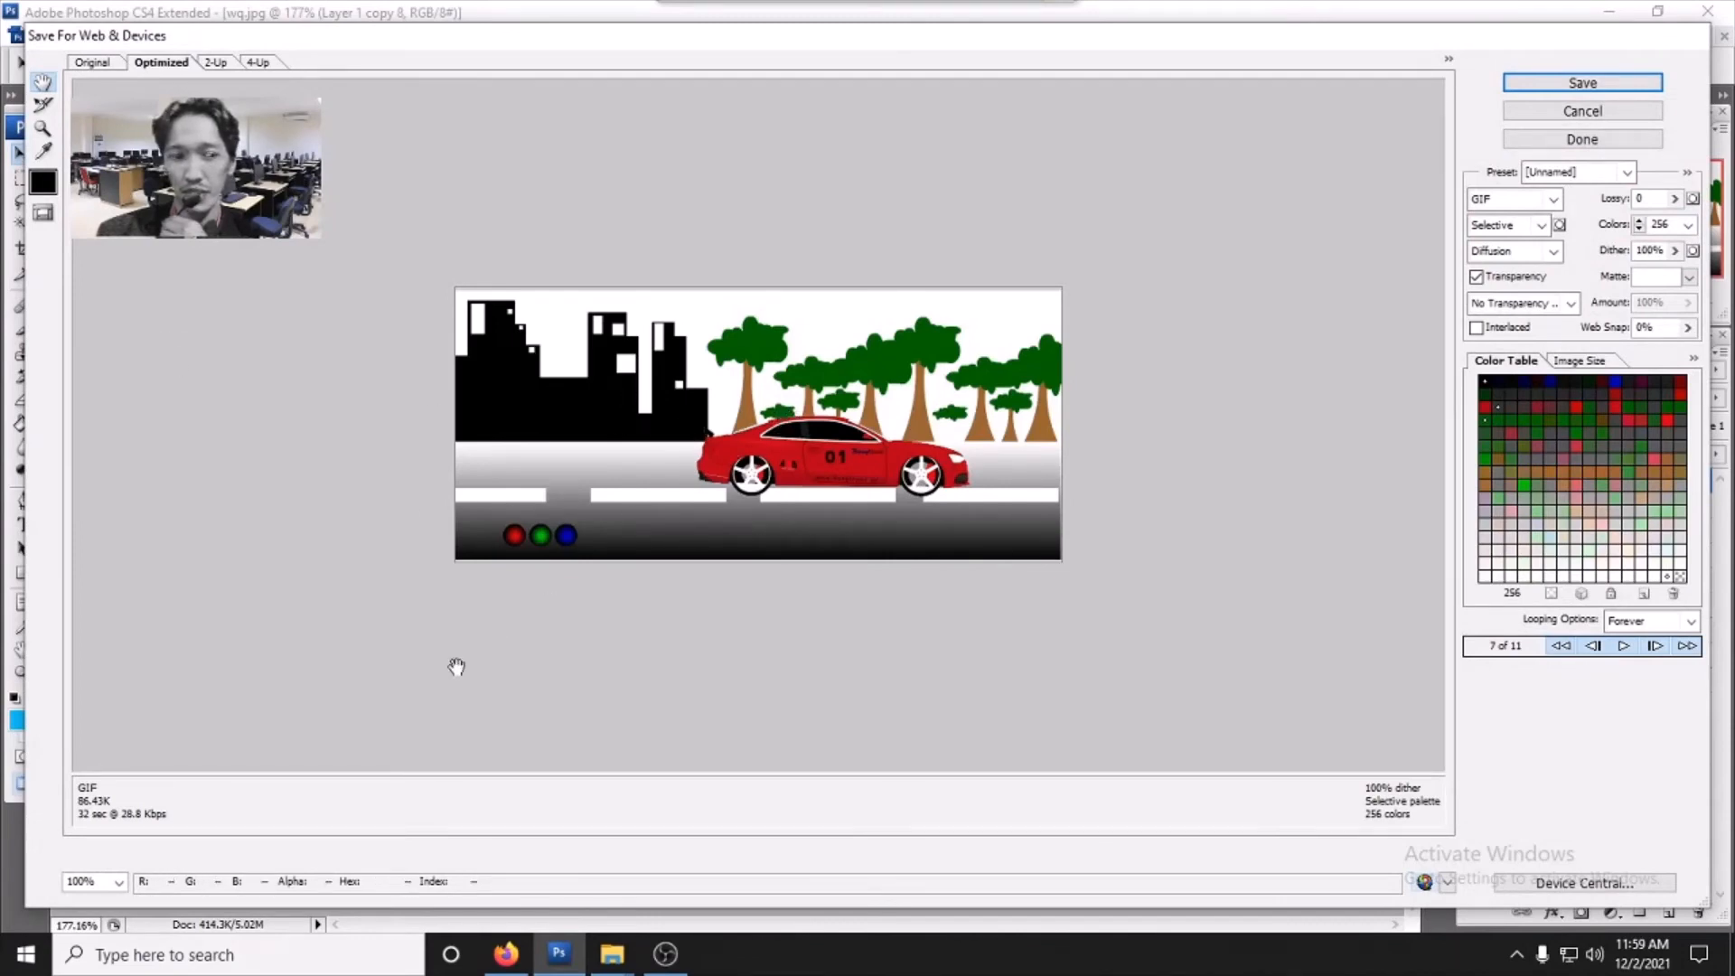
{"action": "left_click", "coordinate": [1581, 83]}
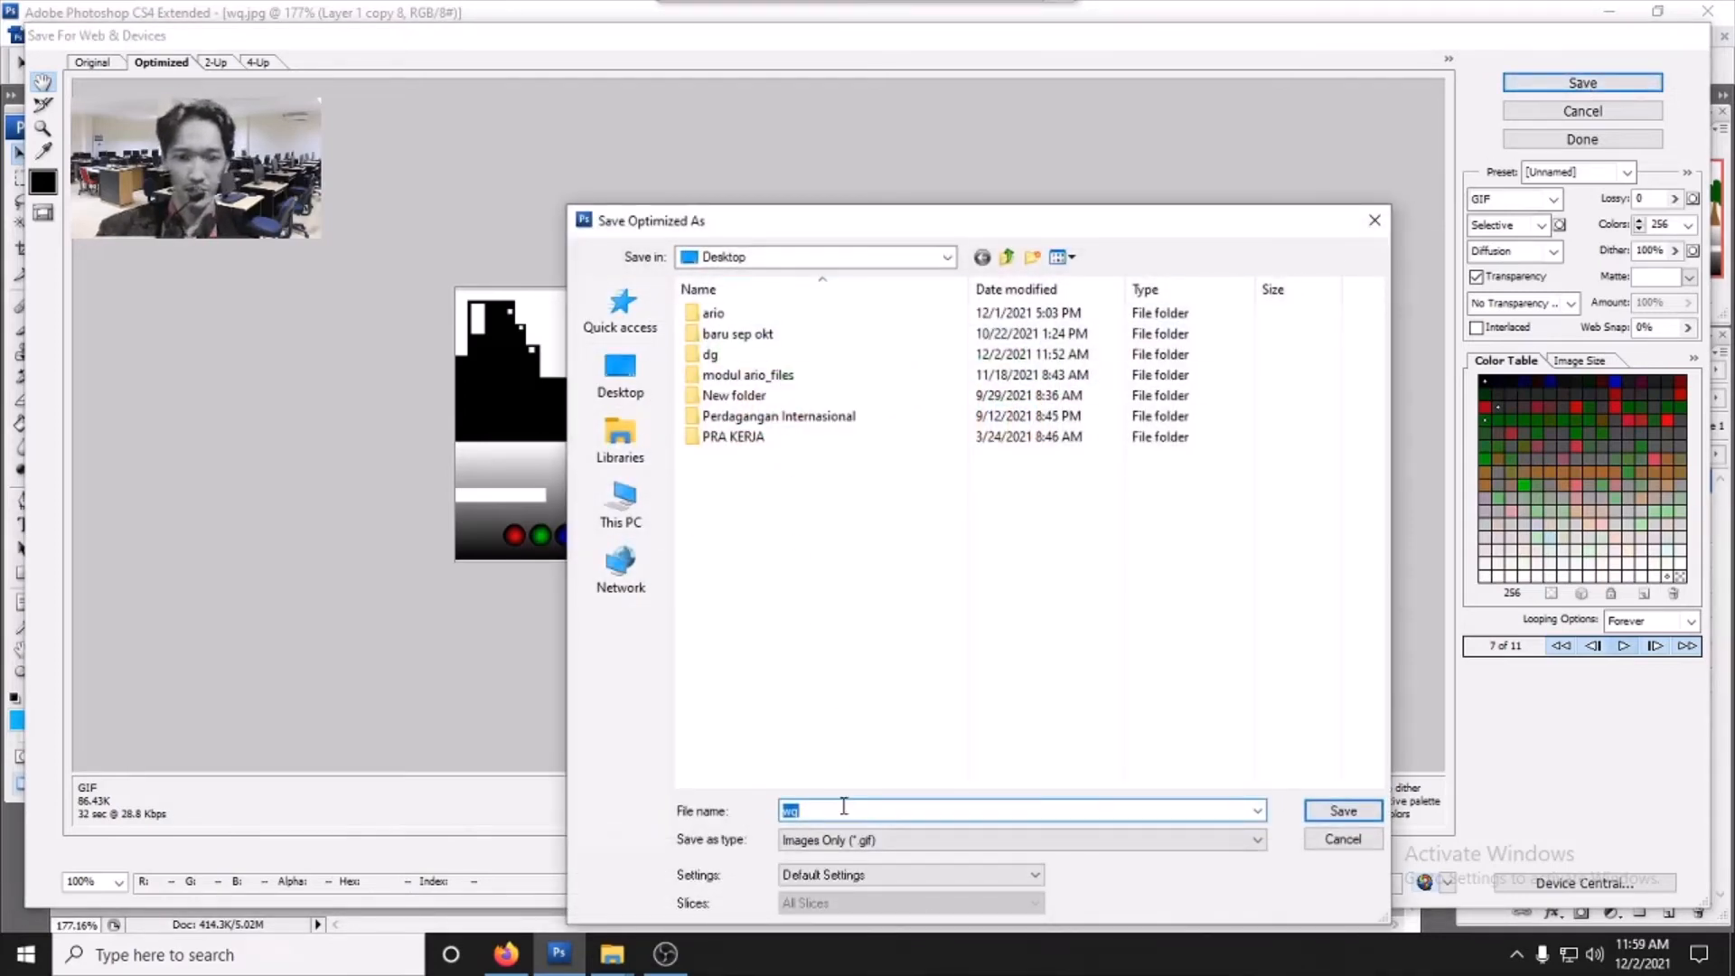
{"action": "type", "text": "coba"}
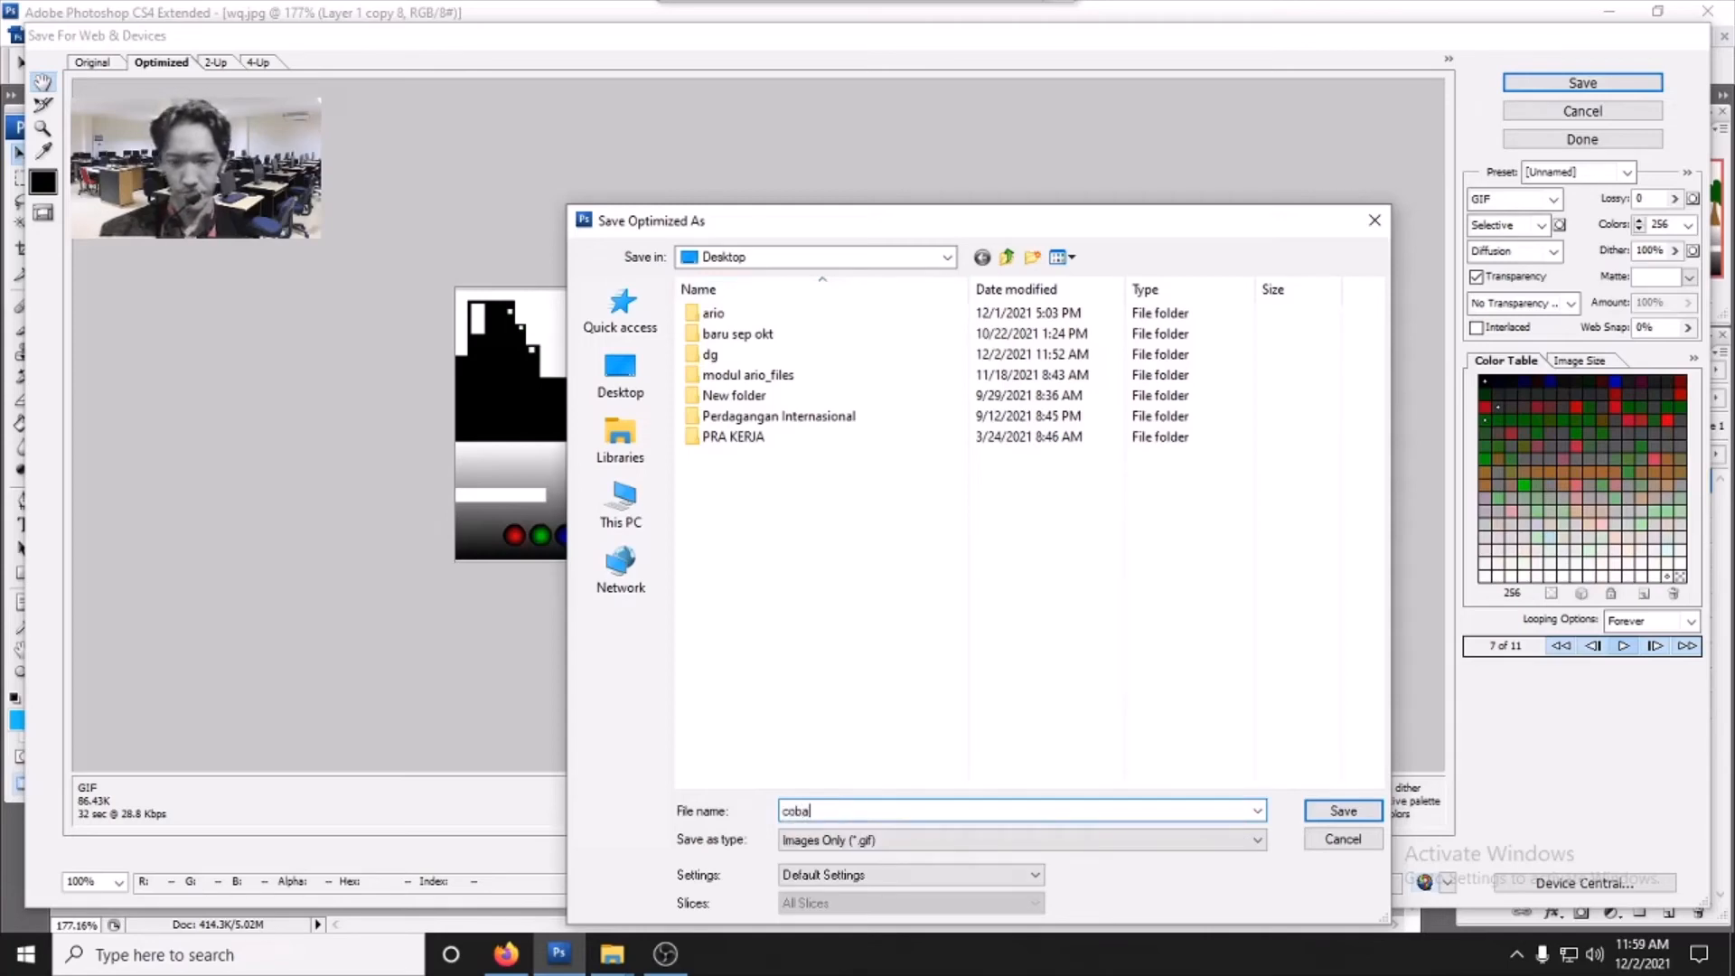
{"action": "left_click", "coordinate": [1256, 842]}
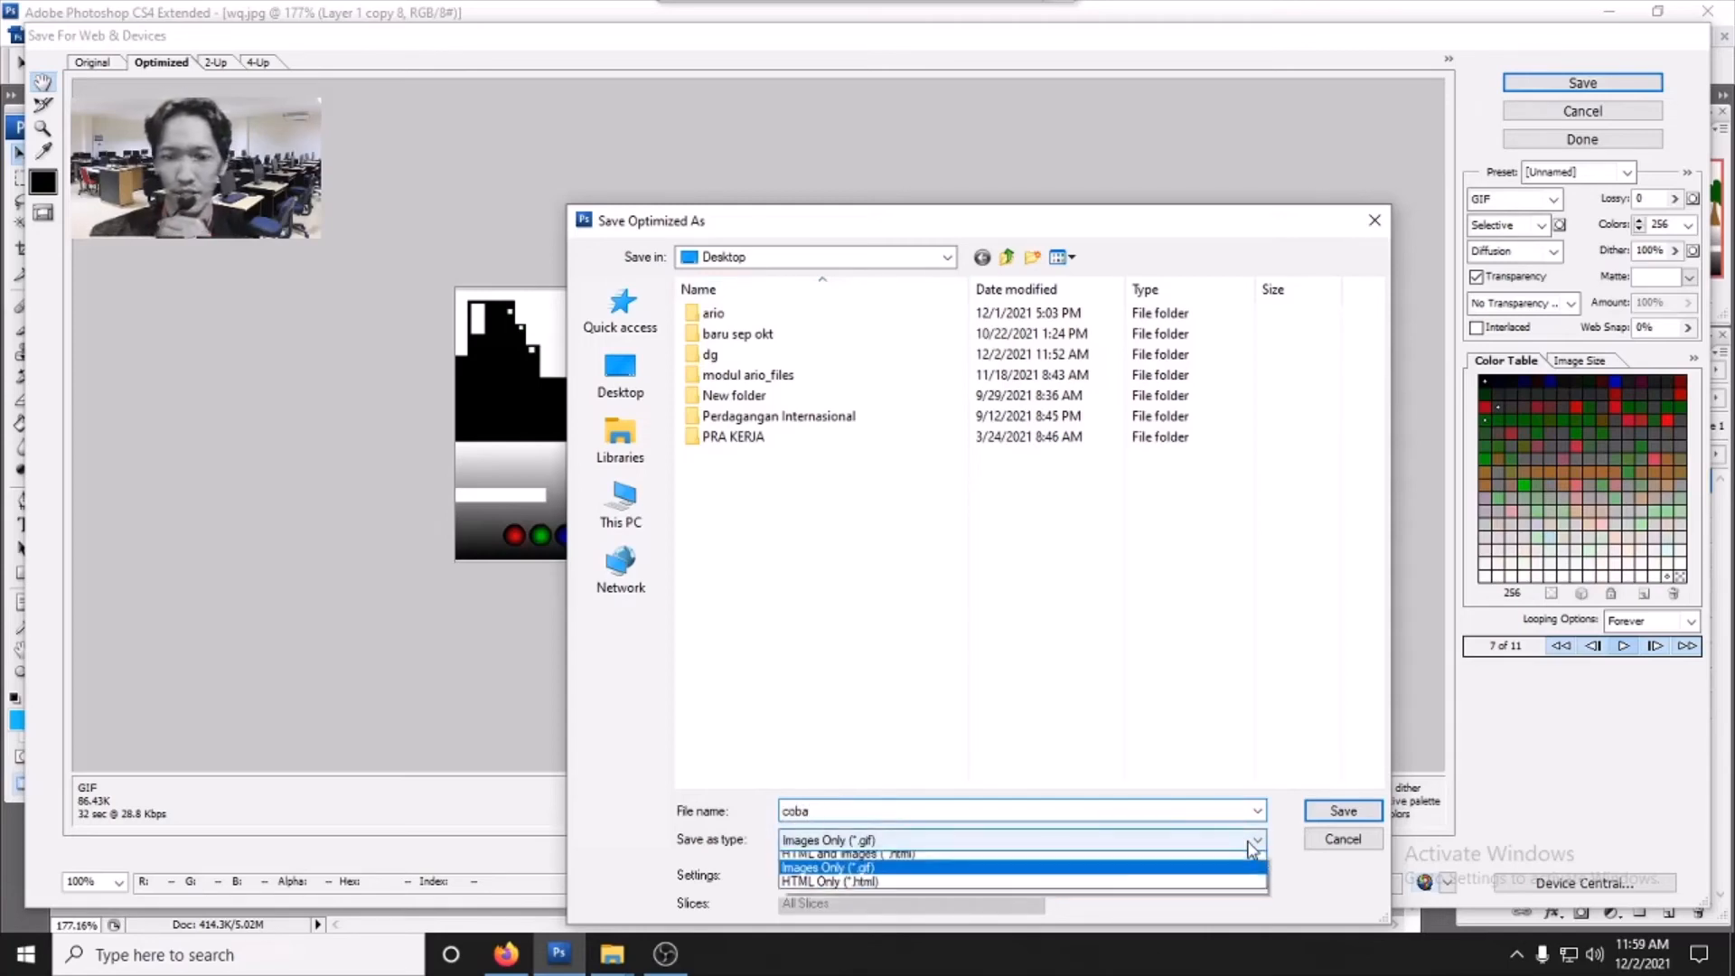
{"action": "left_click", "coordinate": [1248, 844]}
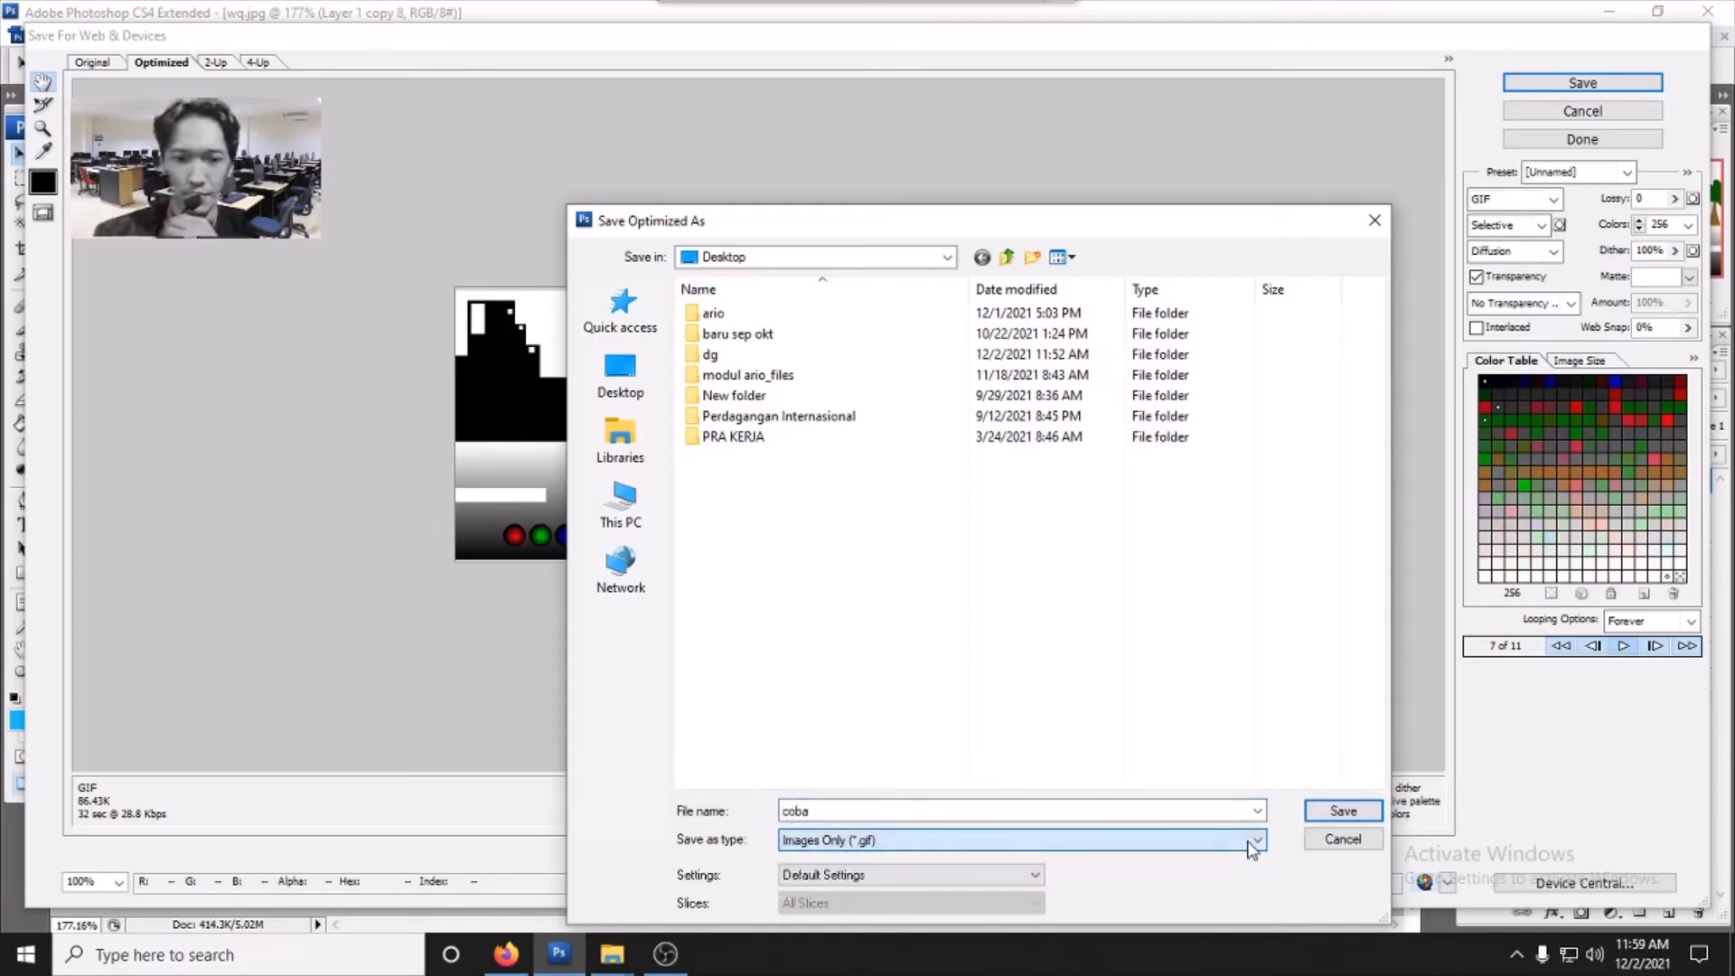
{"action": "left_click", "coordinate": [1343, 810]}
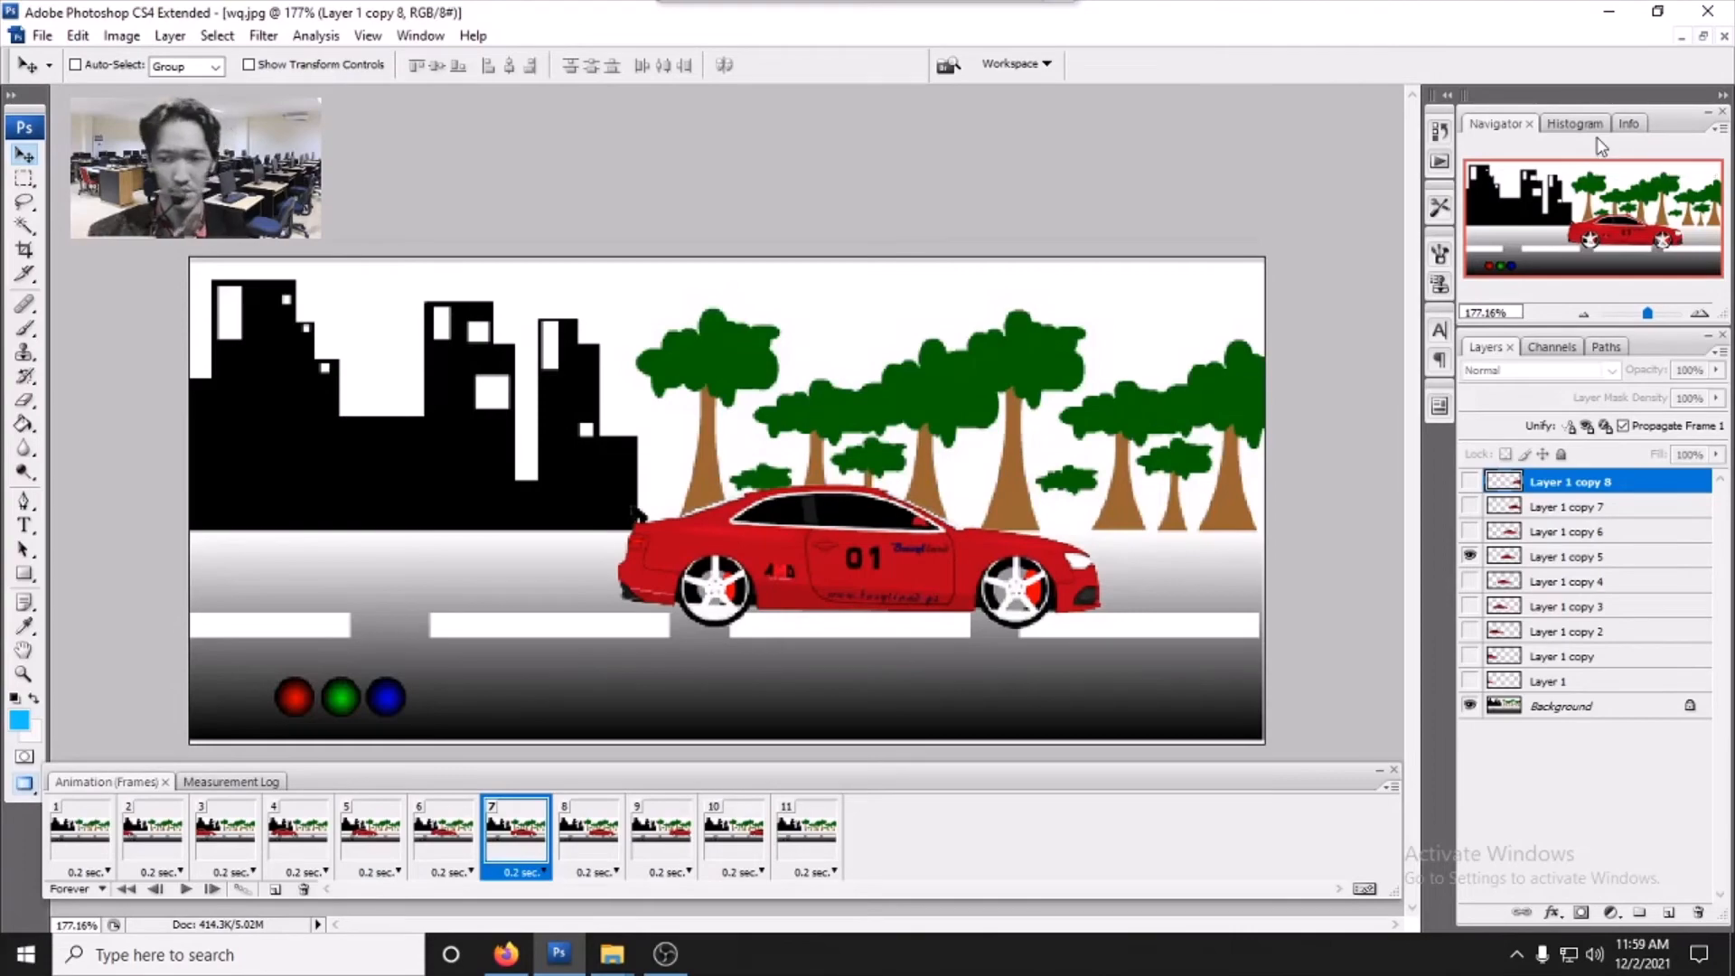
- Open the saved coba GIF from the desktop to view it, then return to Photoshop
{"action": "key", "text": "super+d"}
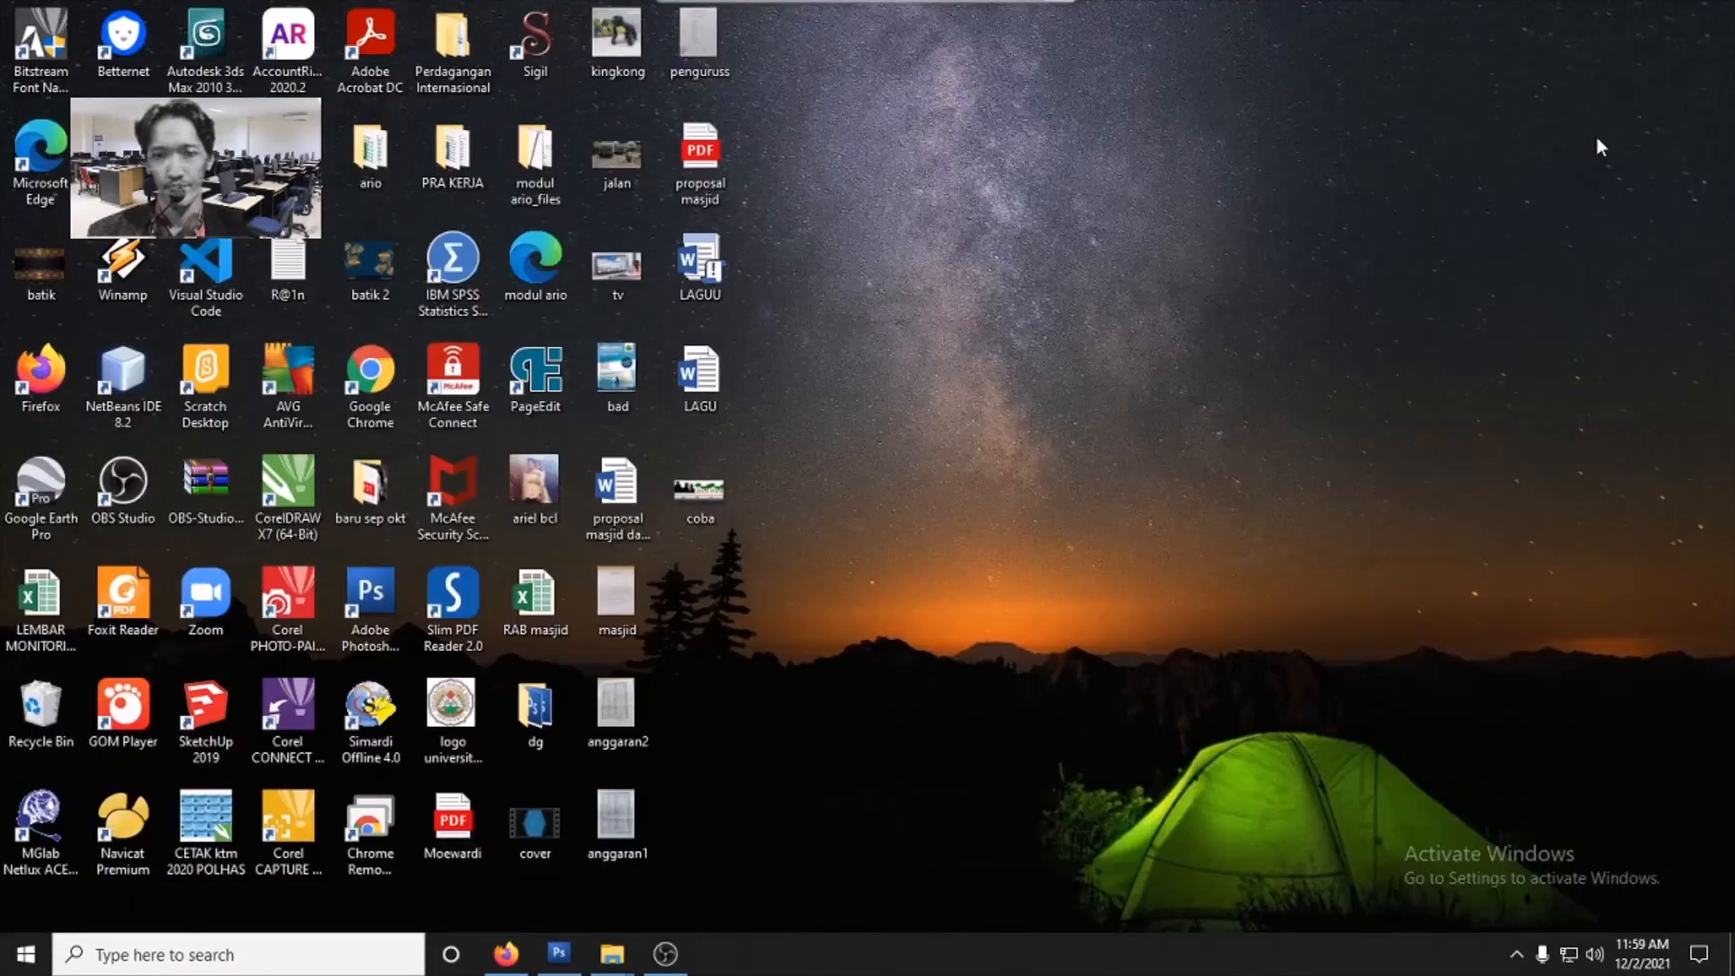
{"action": "double_click", "coordinate": [702, 497]}
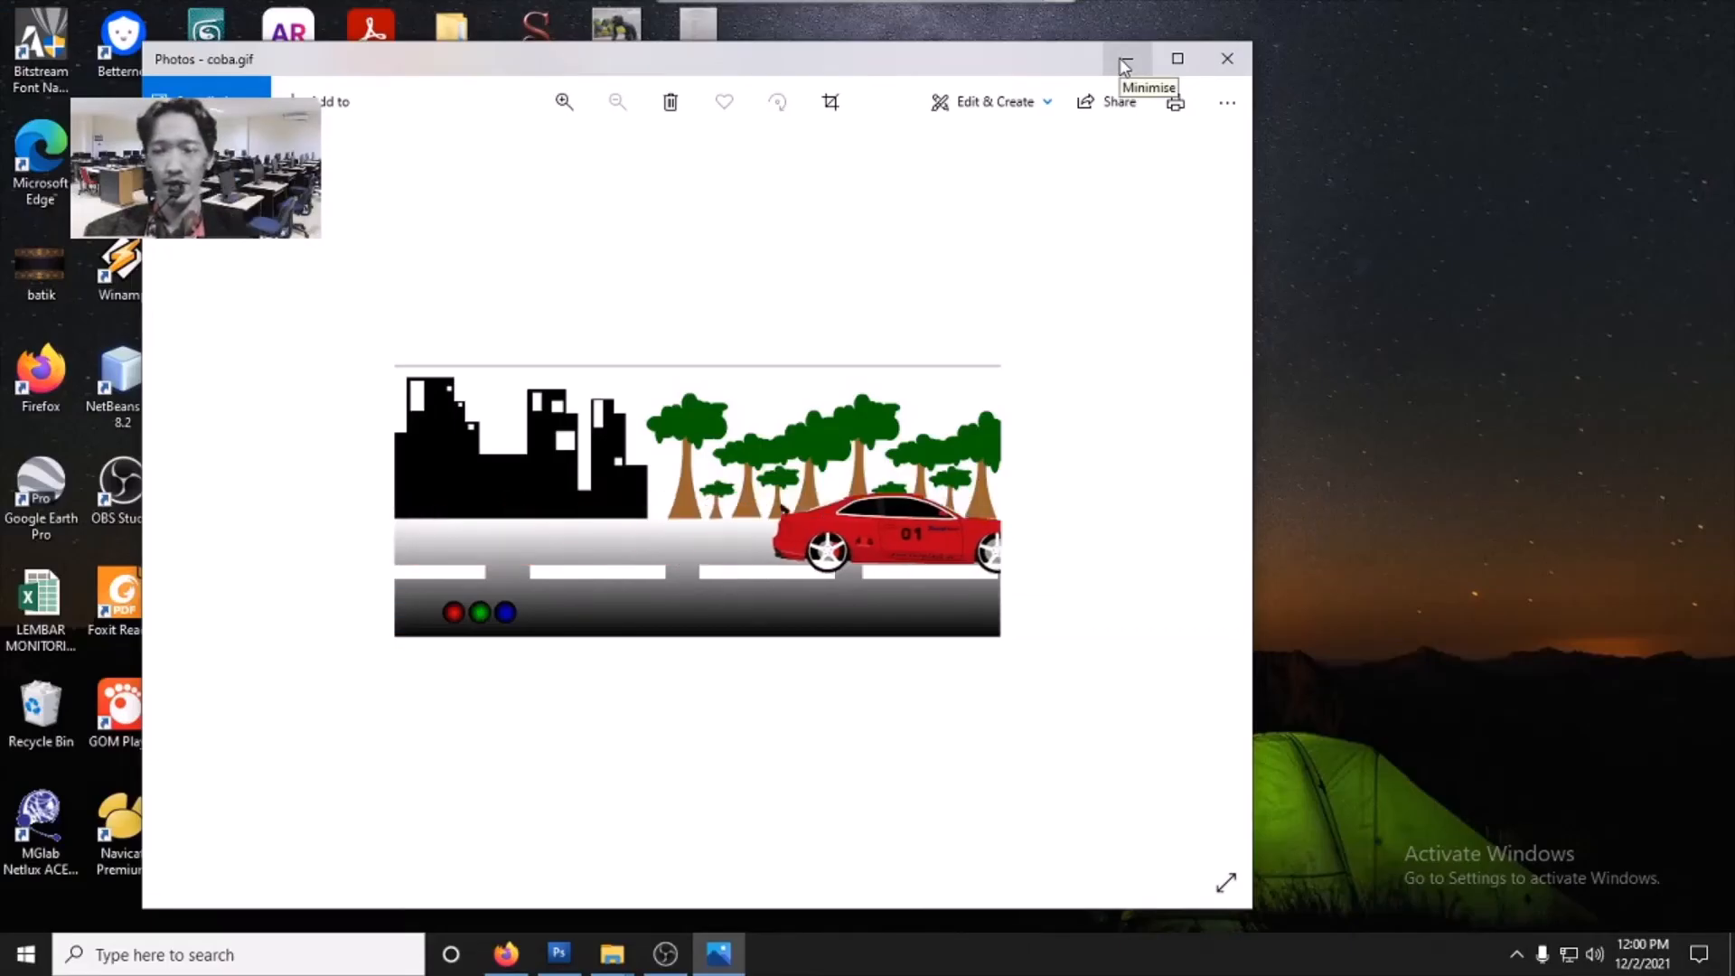
{"action": "left_click", "coordinate": [1123, 58]}
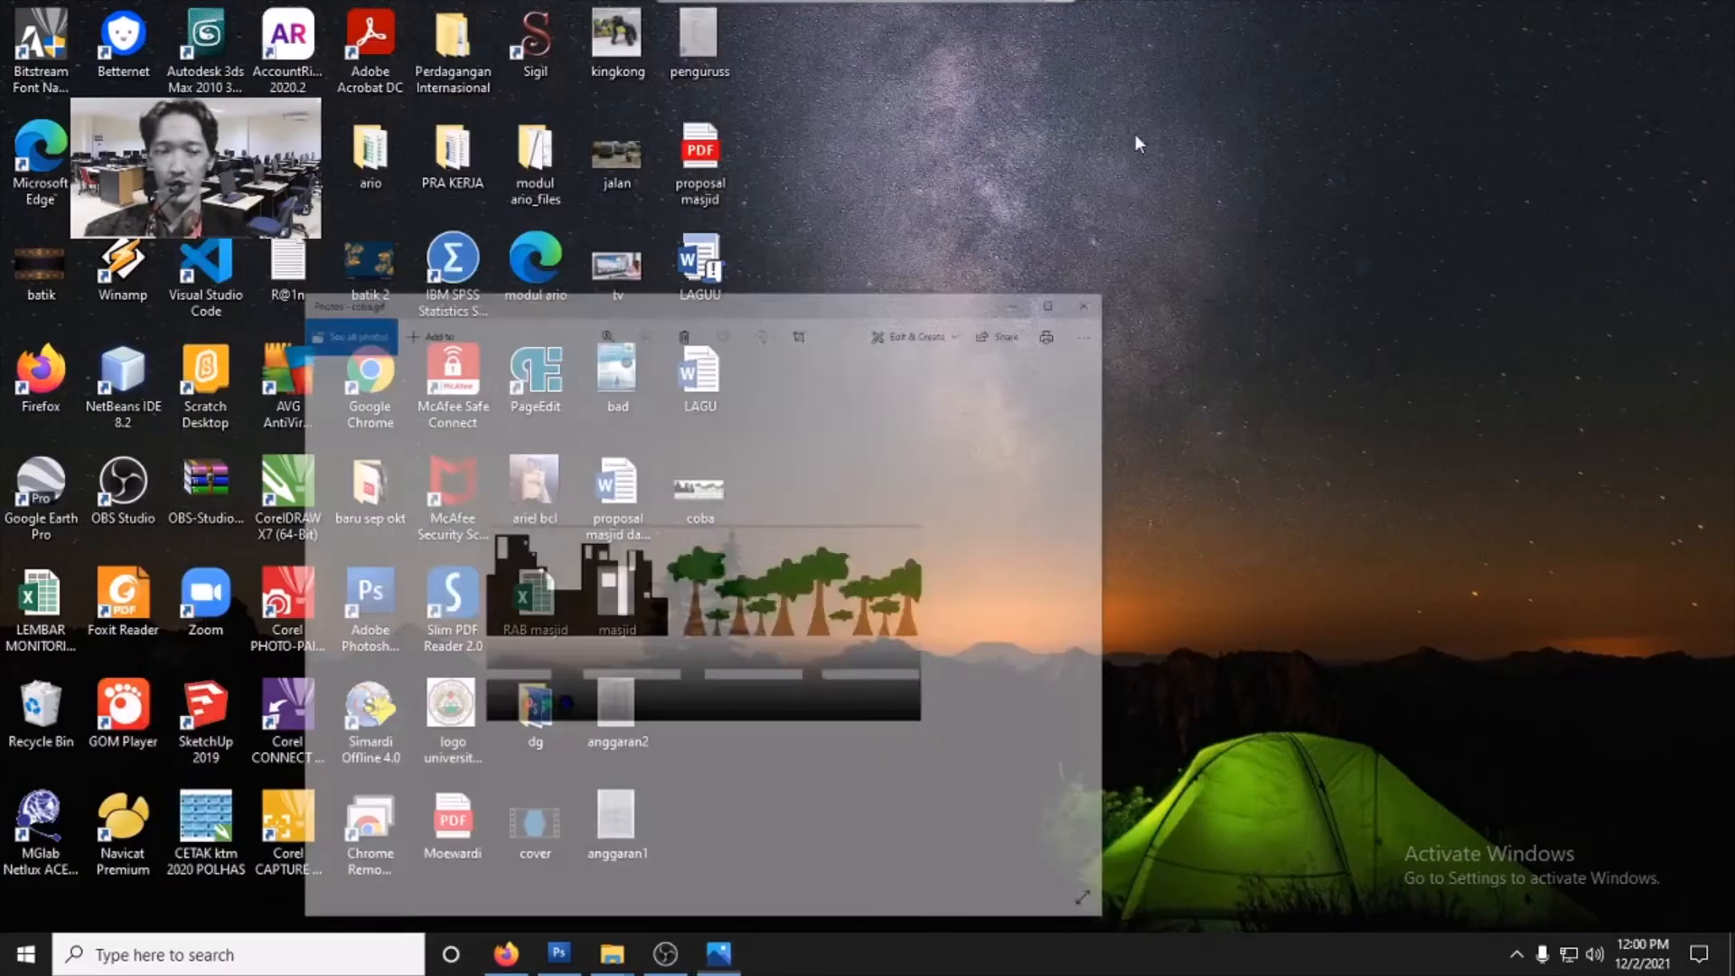
{"action": "left_click", "coordinate": [558, 953]}
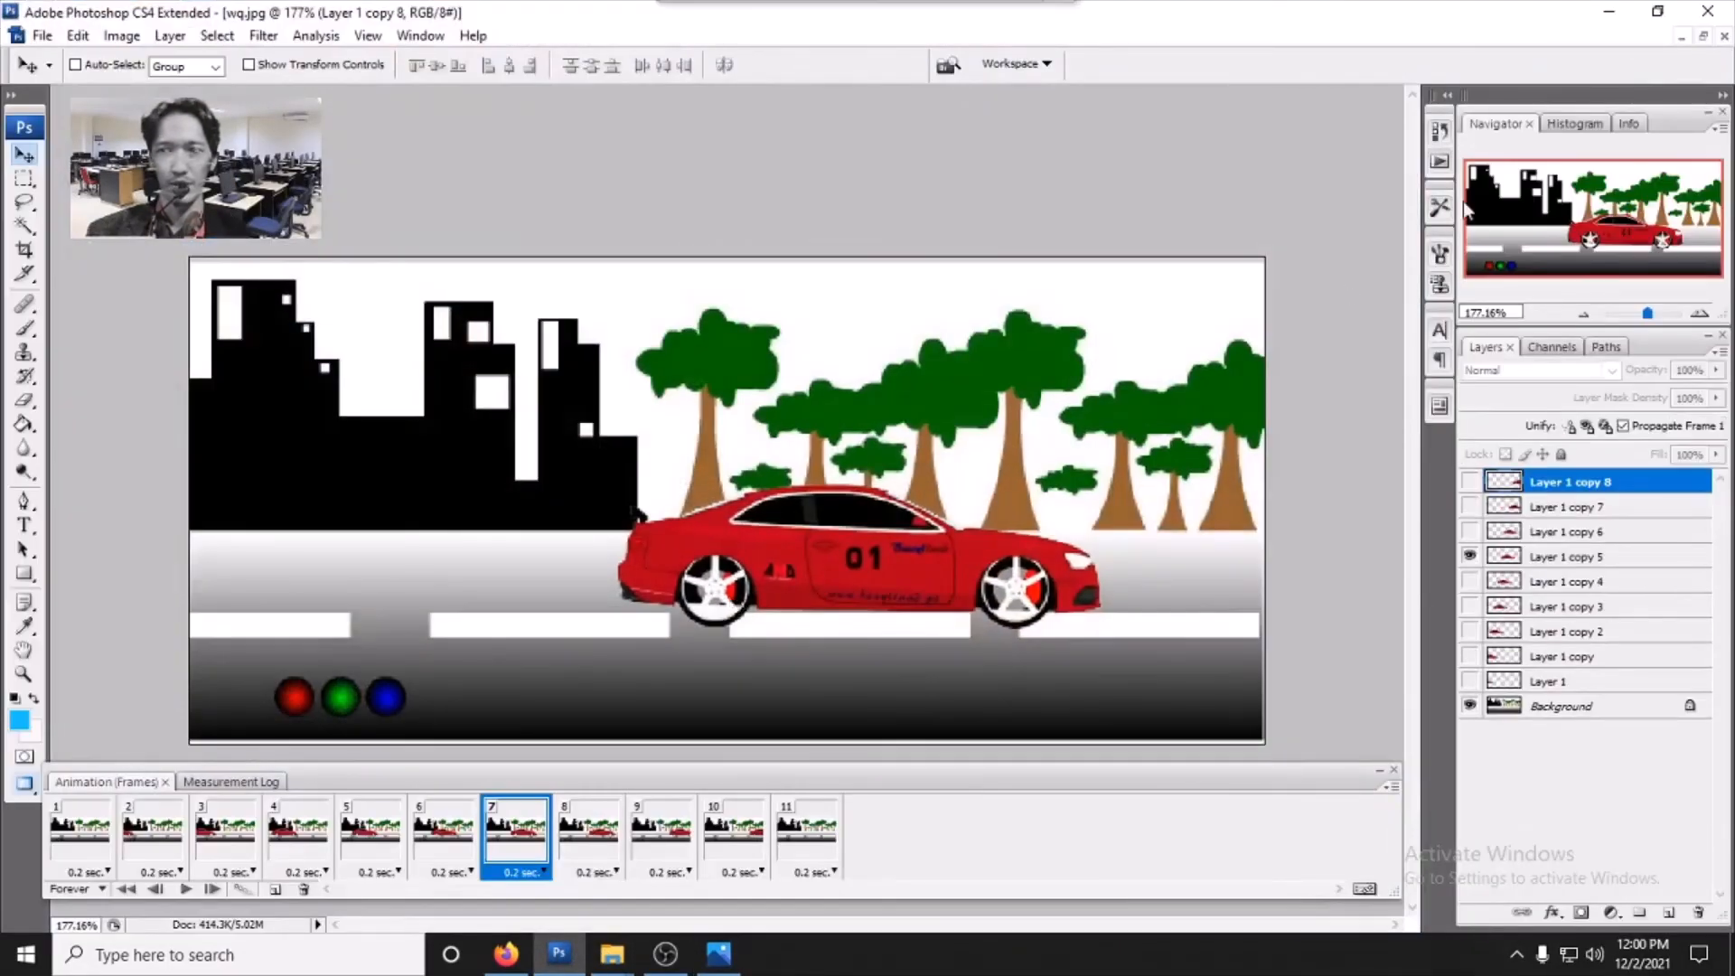
- Open the recent file wq.psd
{"action": "left_click", "coordinate": [42, 36]}
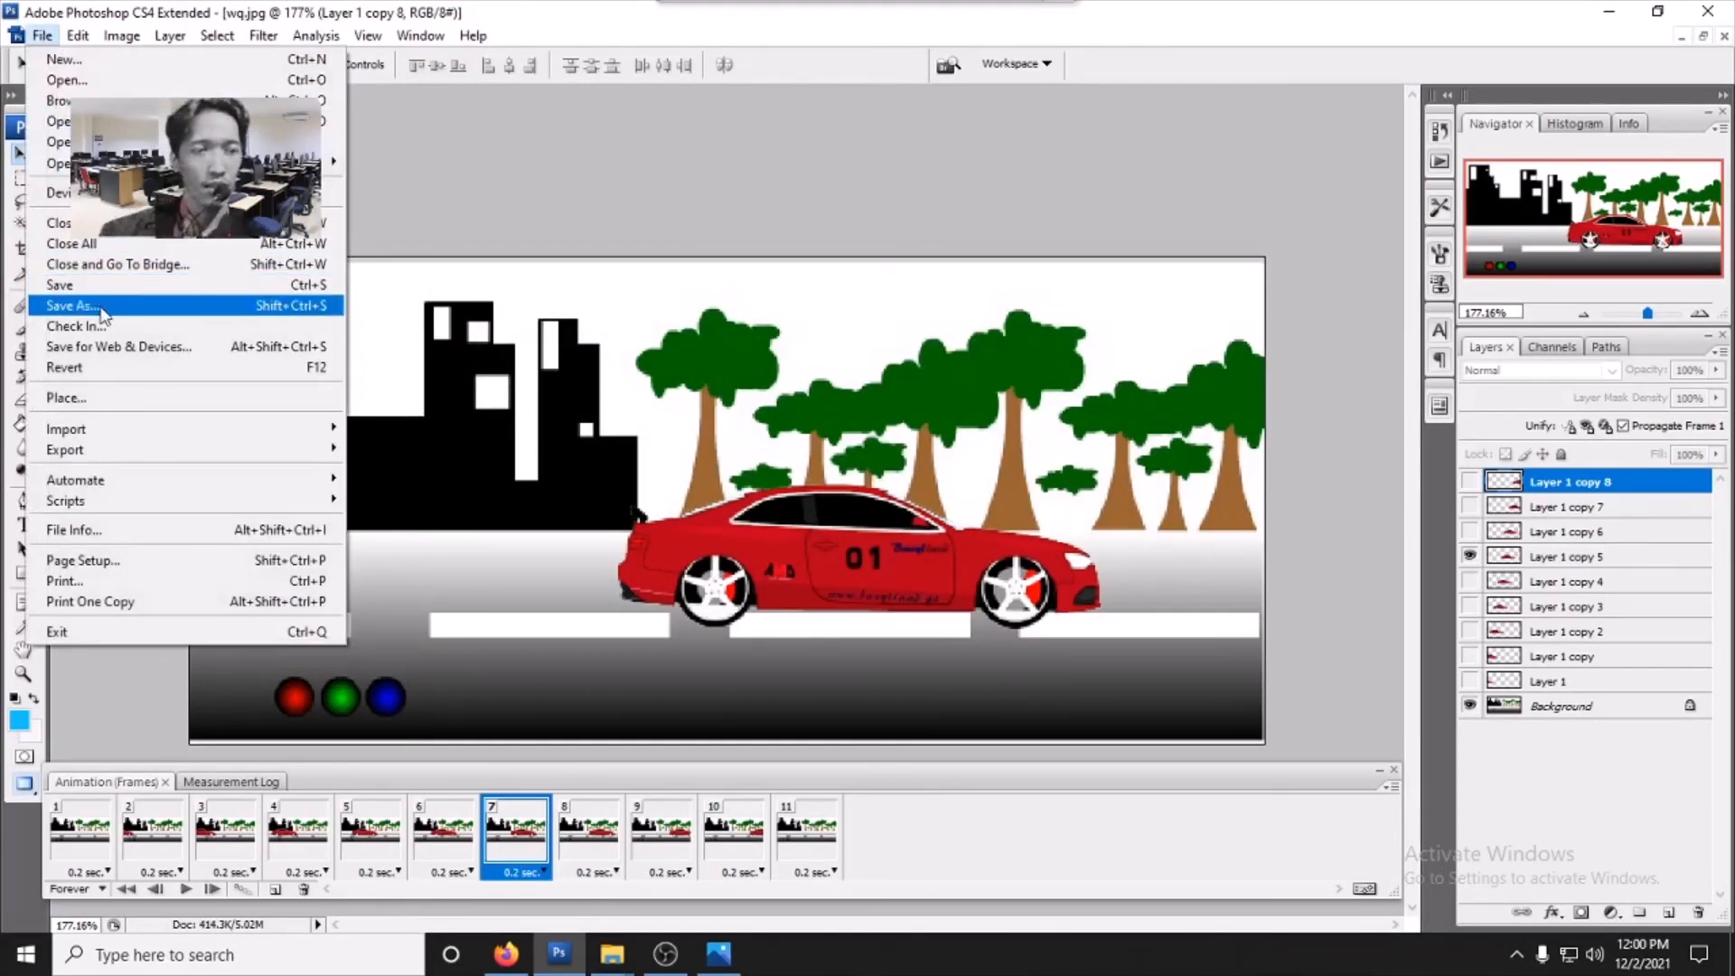
{"action": "mouse_move", "coordinate": [135, 162]}
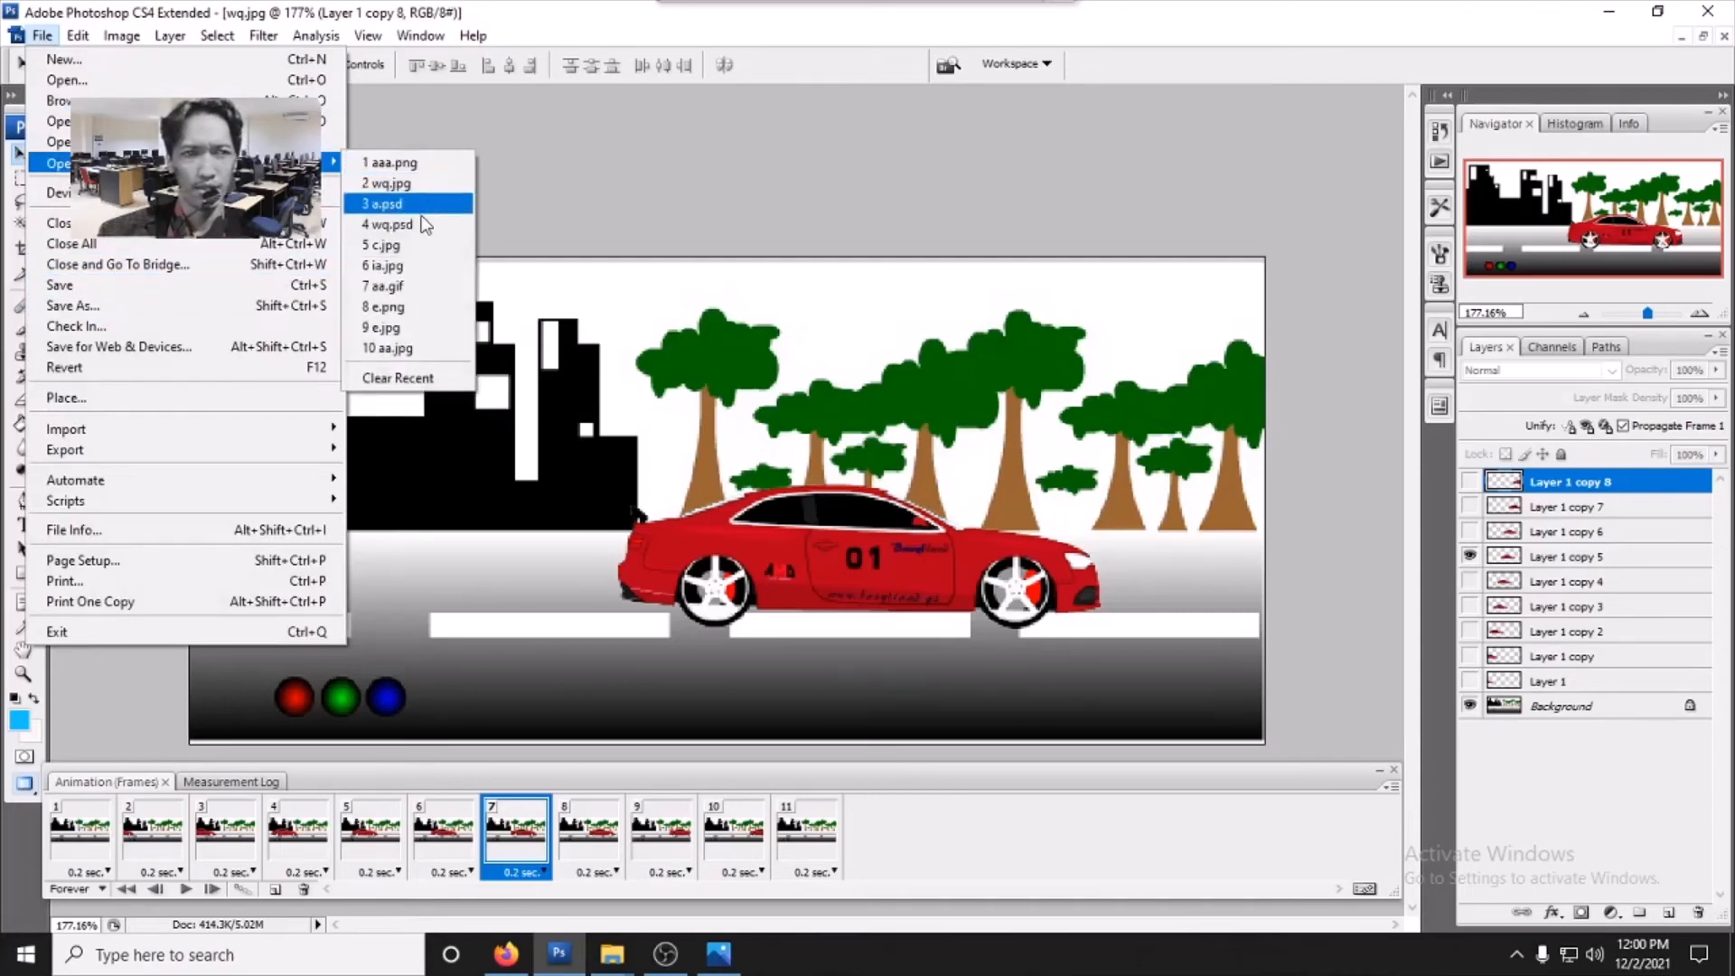
{"action": "left_click", "coordinate": [393, 224]}
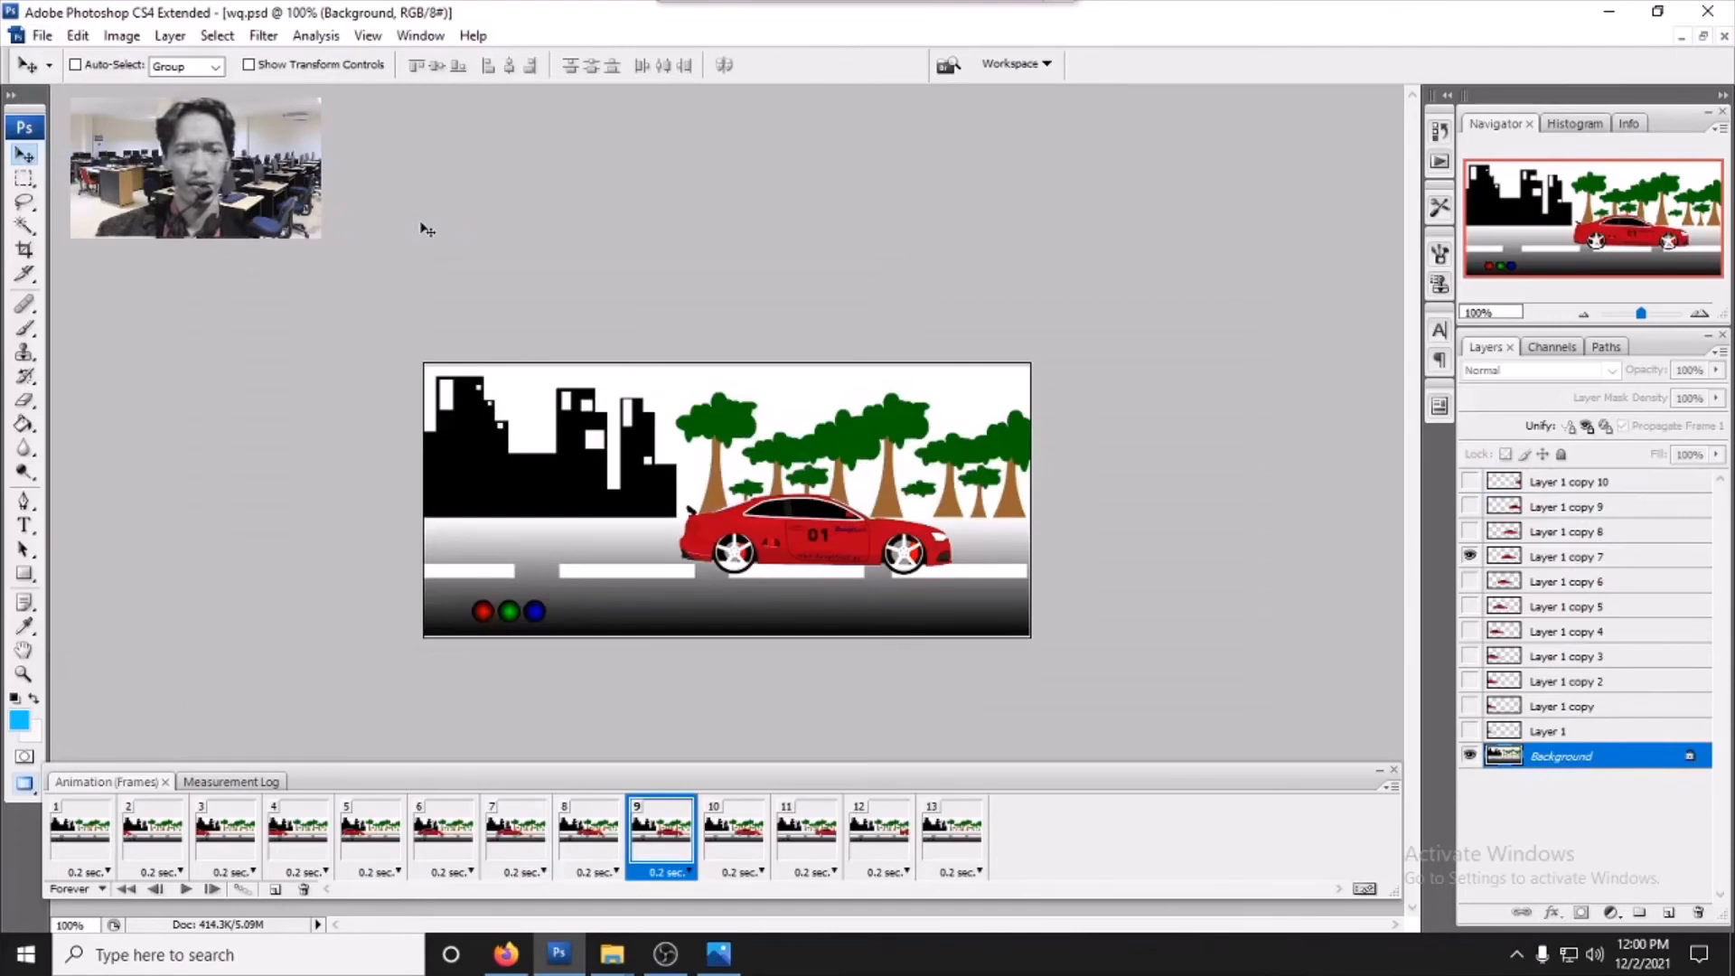
- Open the recent file a.psd with the winding road animation
{"action": "left_click", "coordinate": [43, 35]}
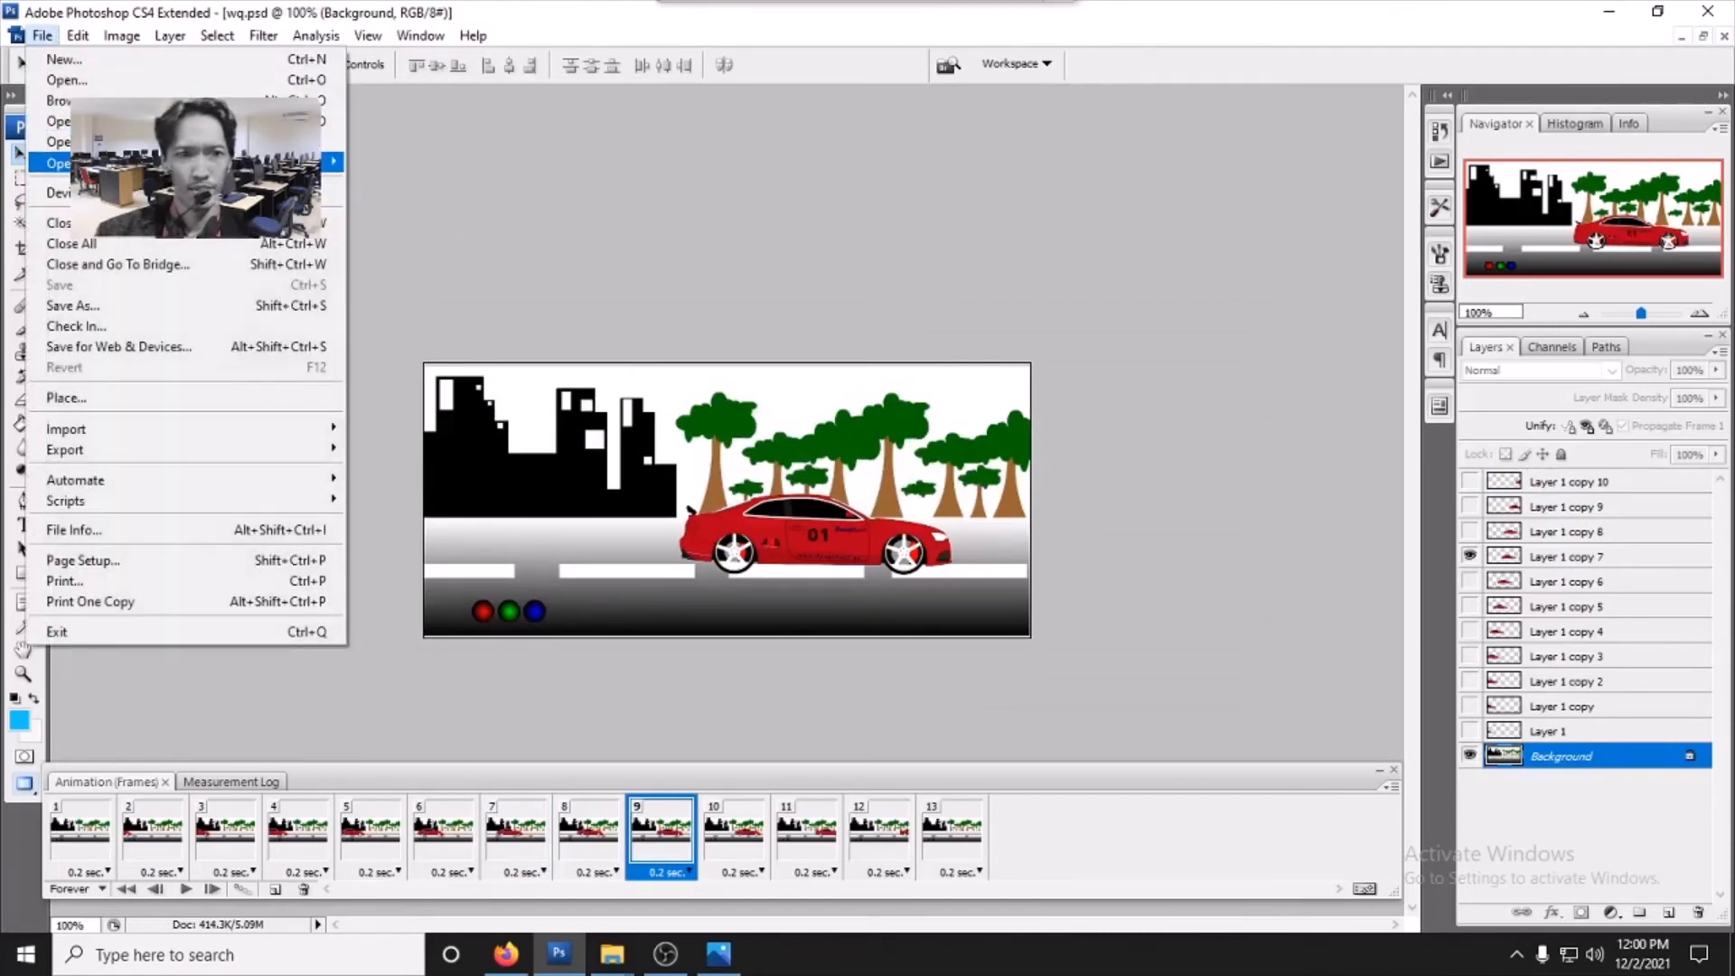
{"action": "mouse_move", "coordinate": [327, 167]}
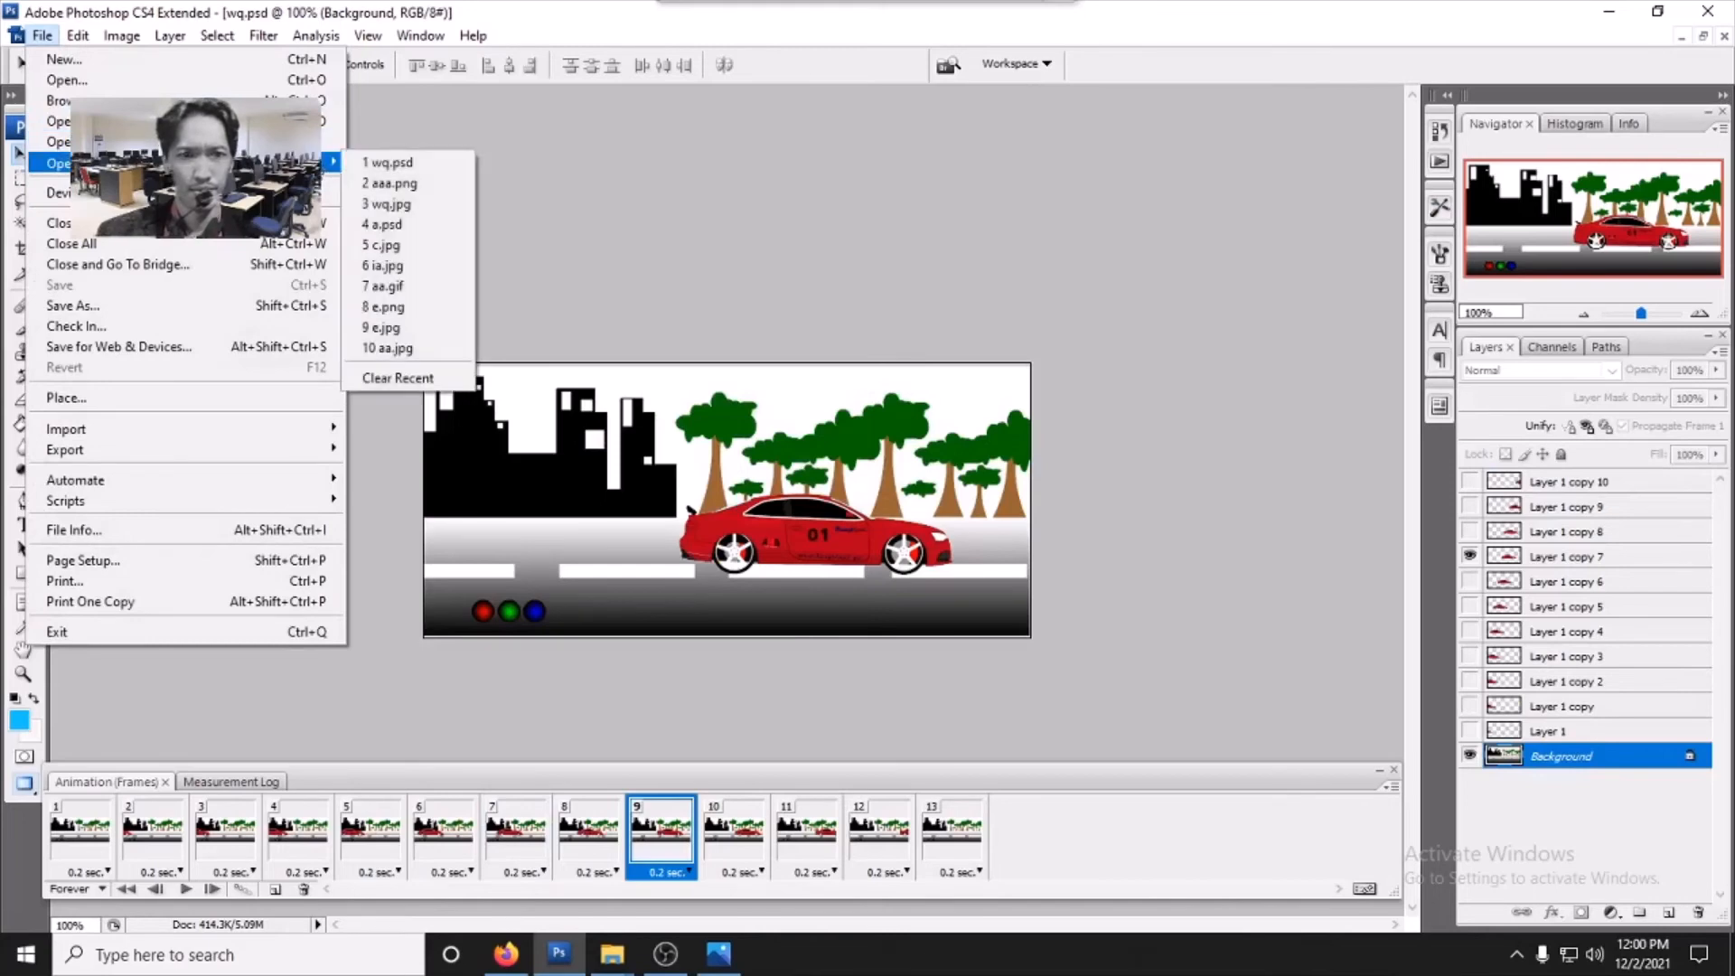
{"action": "left_click", "coordinate": [416, 225]}
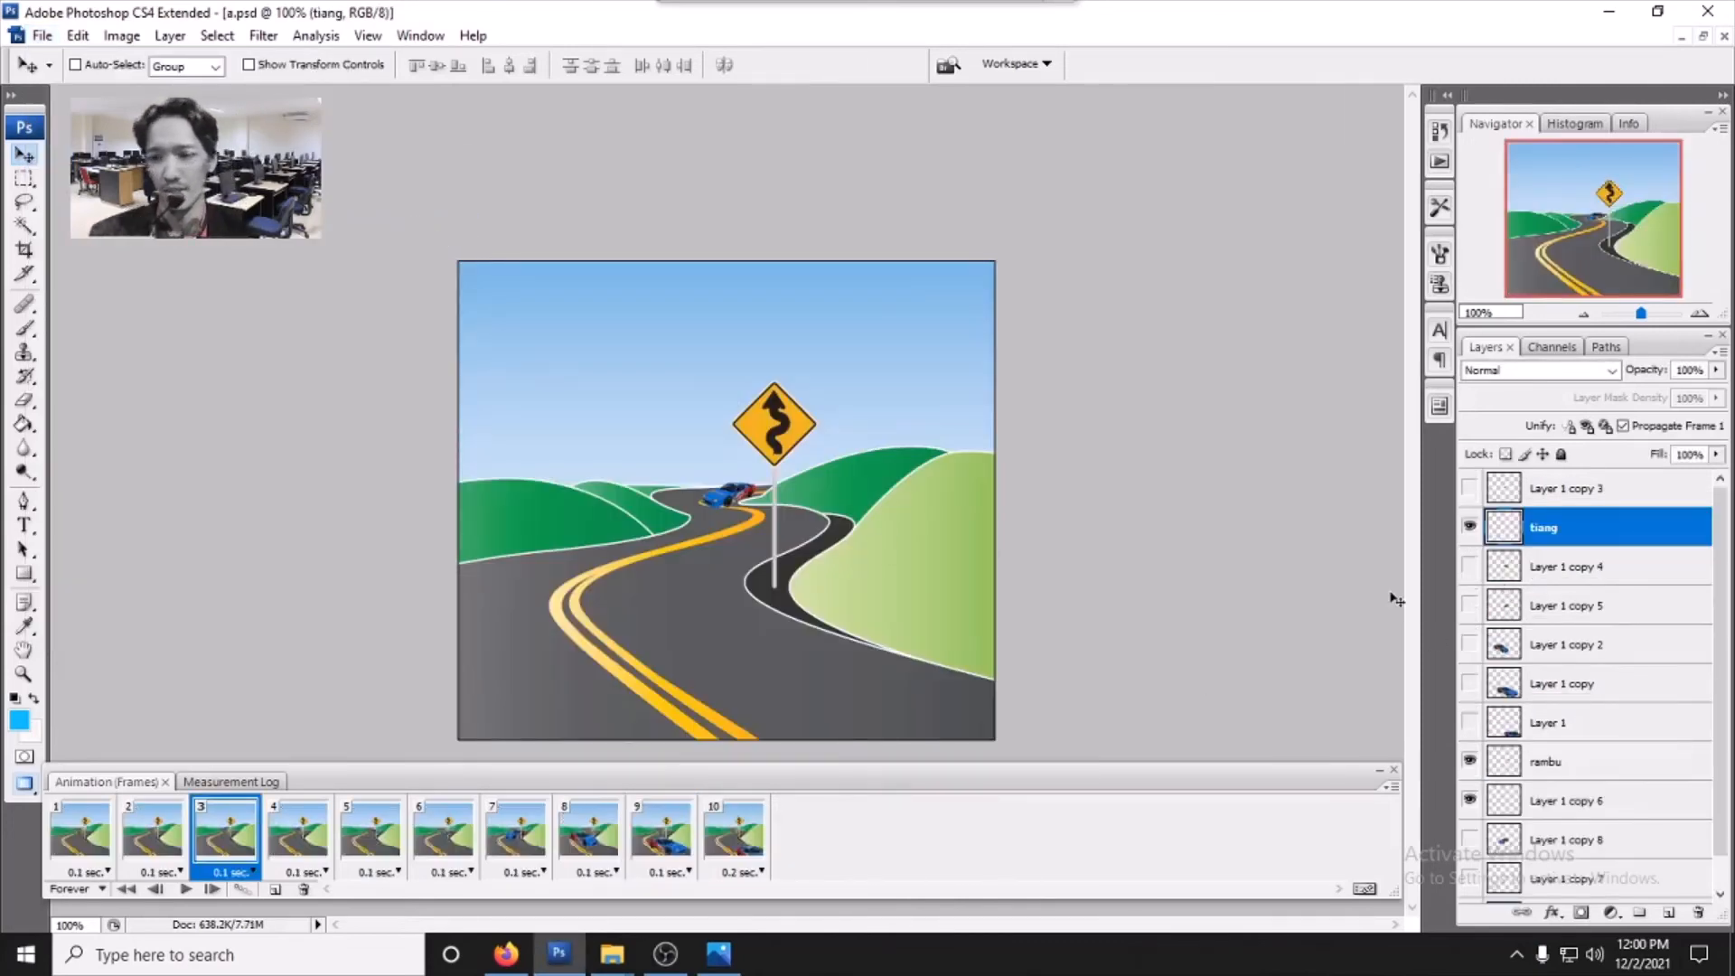
- Step through all ten frames of the winding road animation to examine each car position
{"action": "left_click_drag", "start_coordinate": [1724, 575], "coordinate": [1724, 713]}
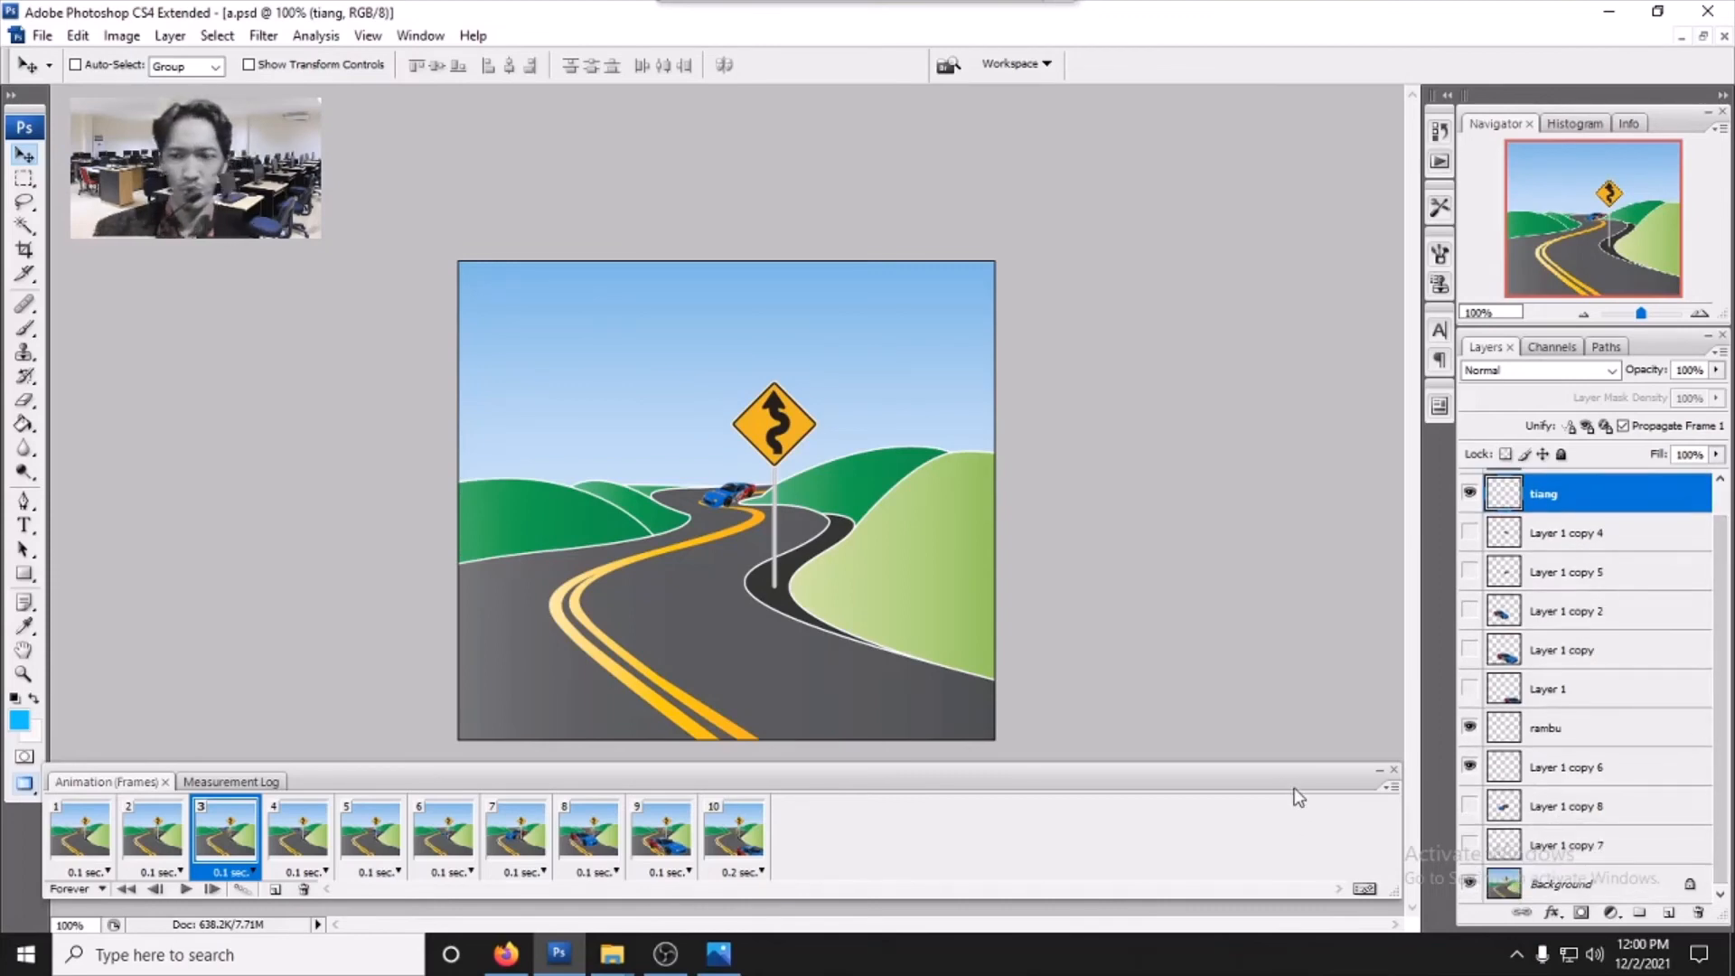
{"action": "left_click", "coordinate": [72, 846]}
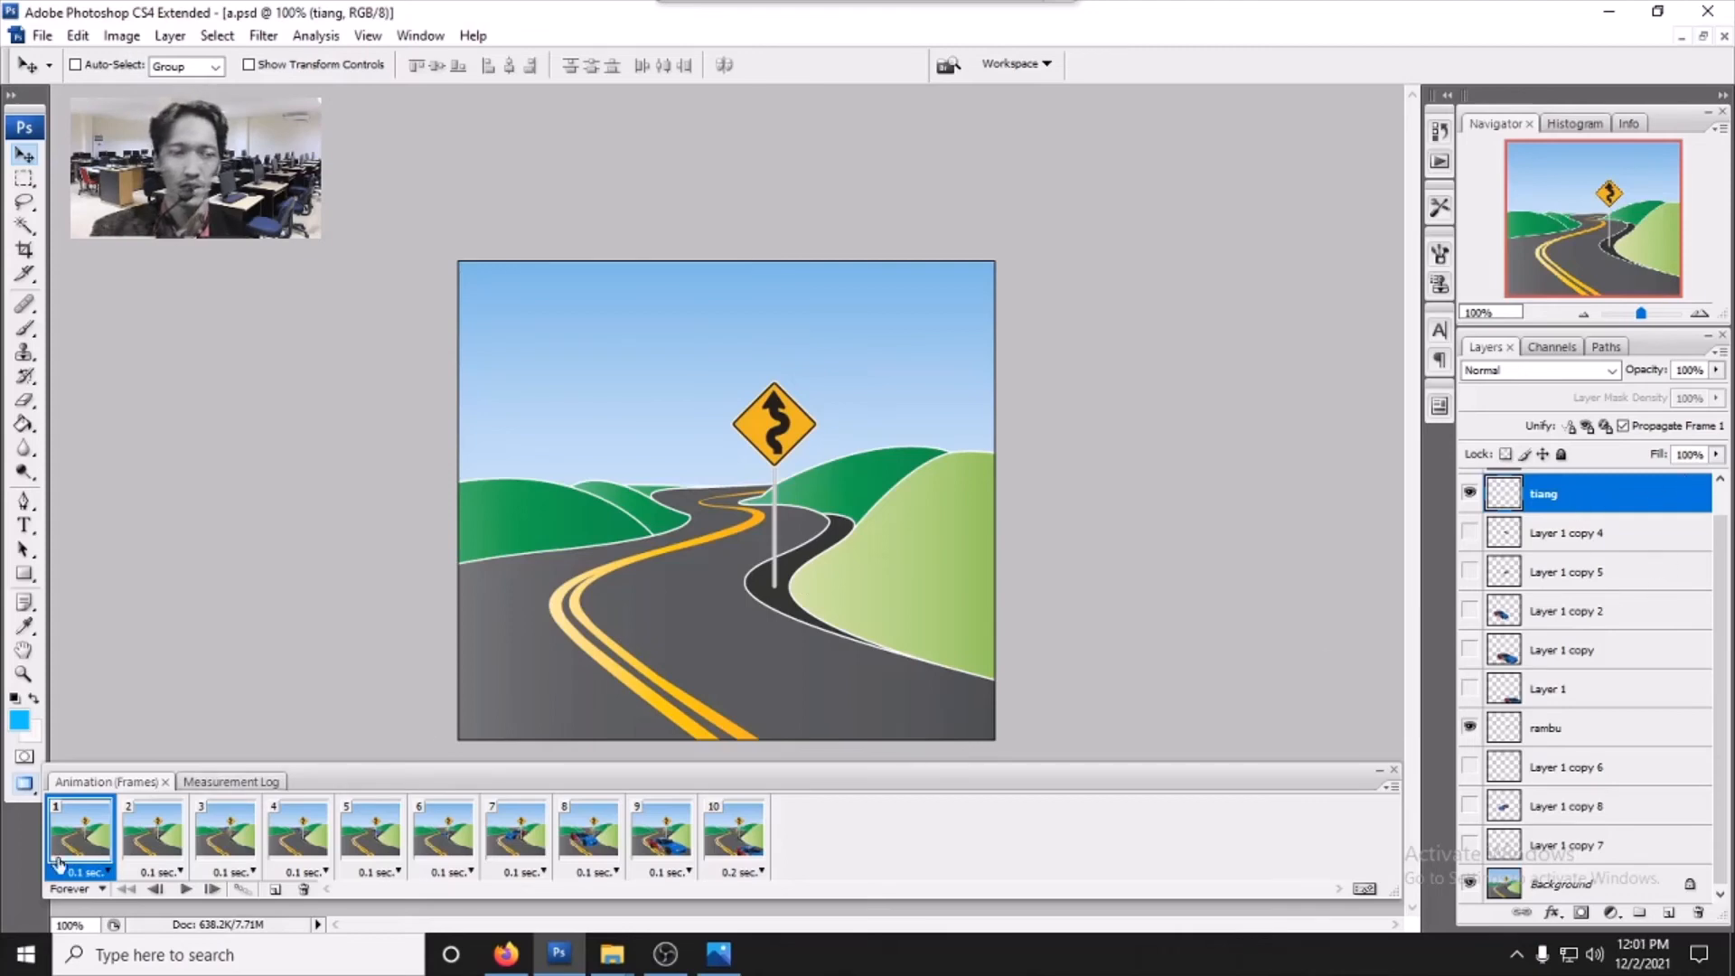
{"action": "left_click", "coordinate": [137, 842]}
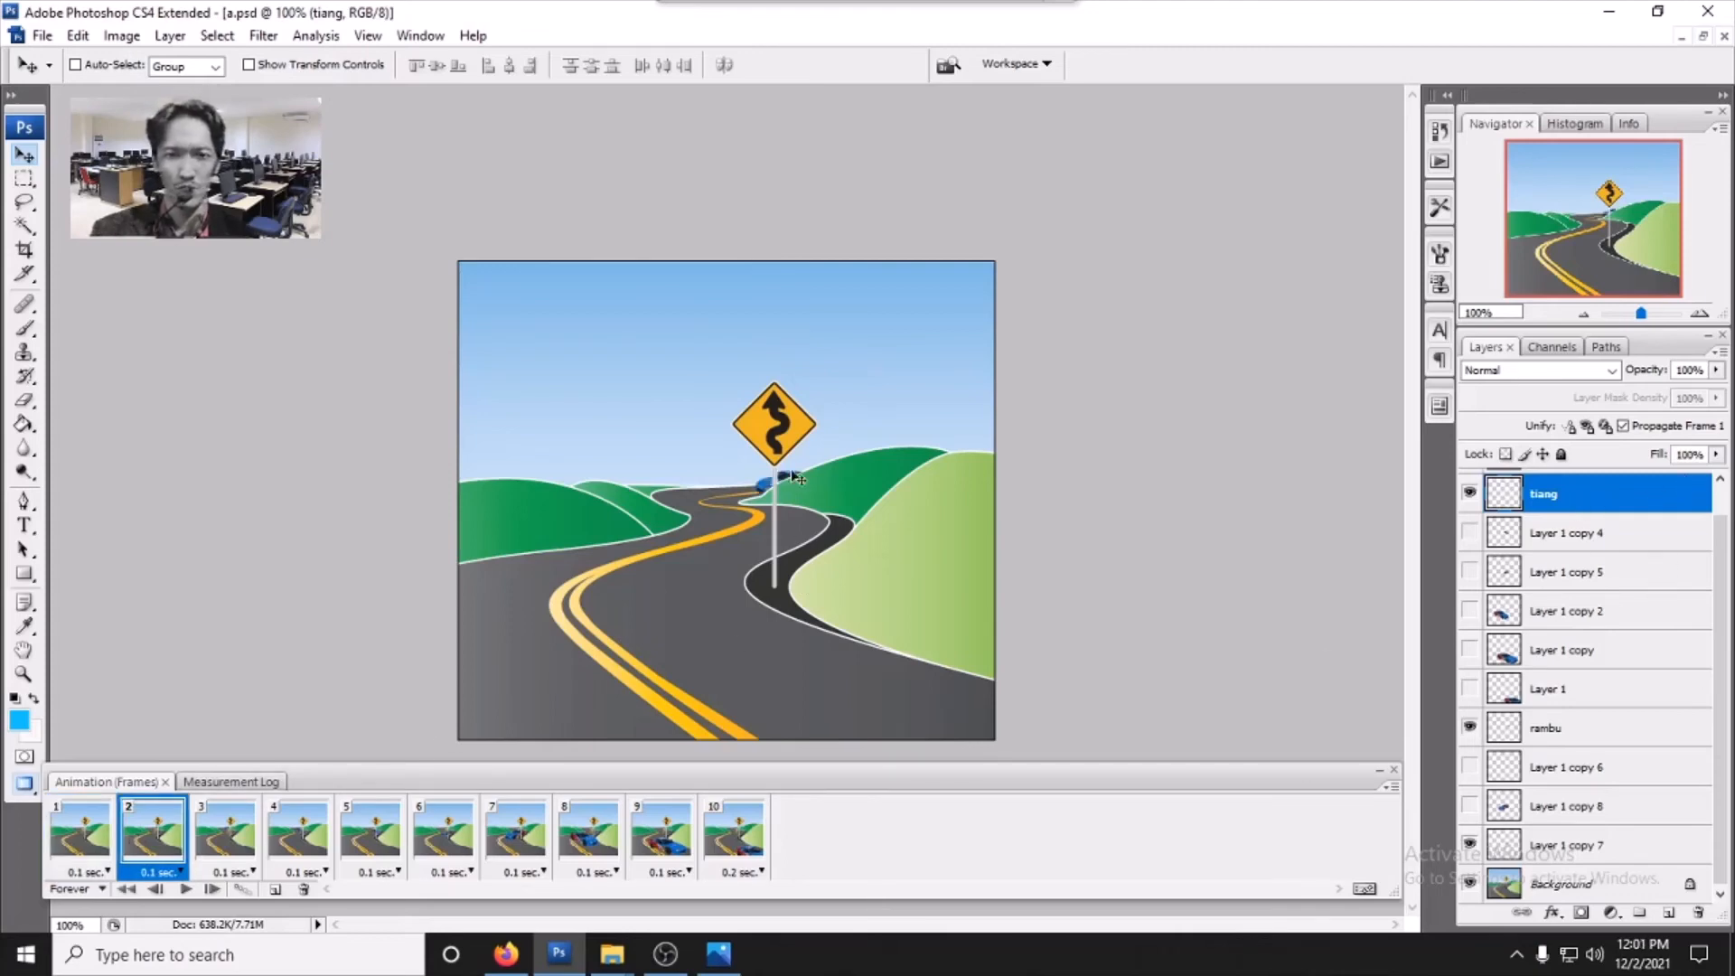
{"action": "left_click", "coordinate": [221, 845]}
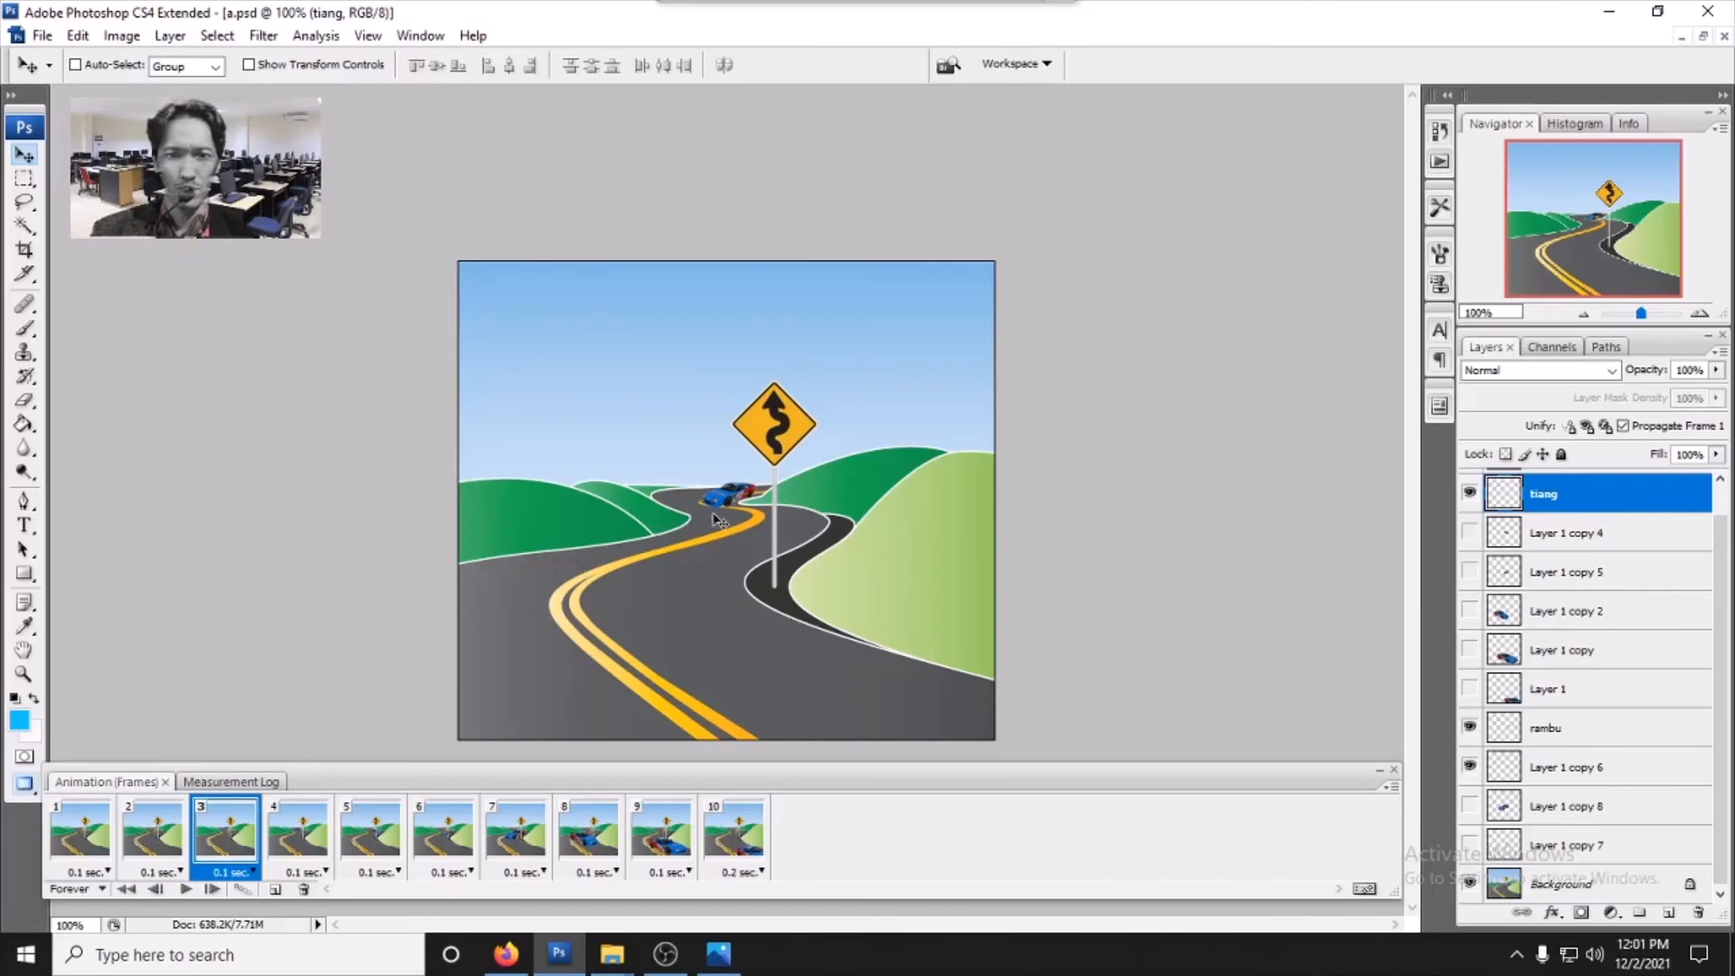
{"action": "left_click", "coordinate": [304, 842]}
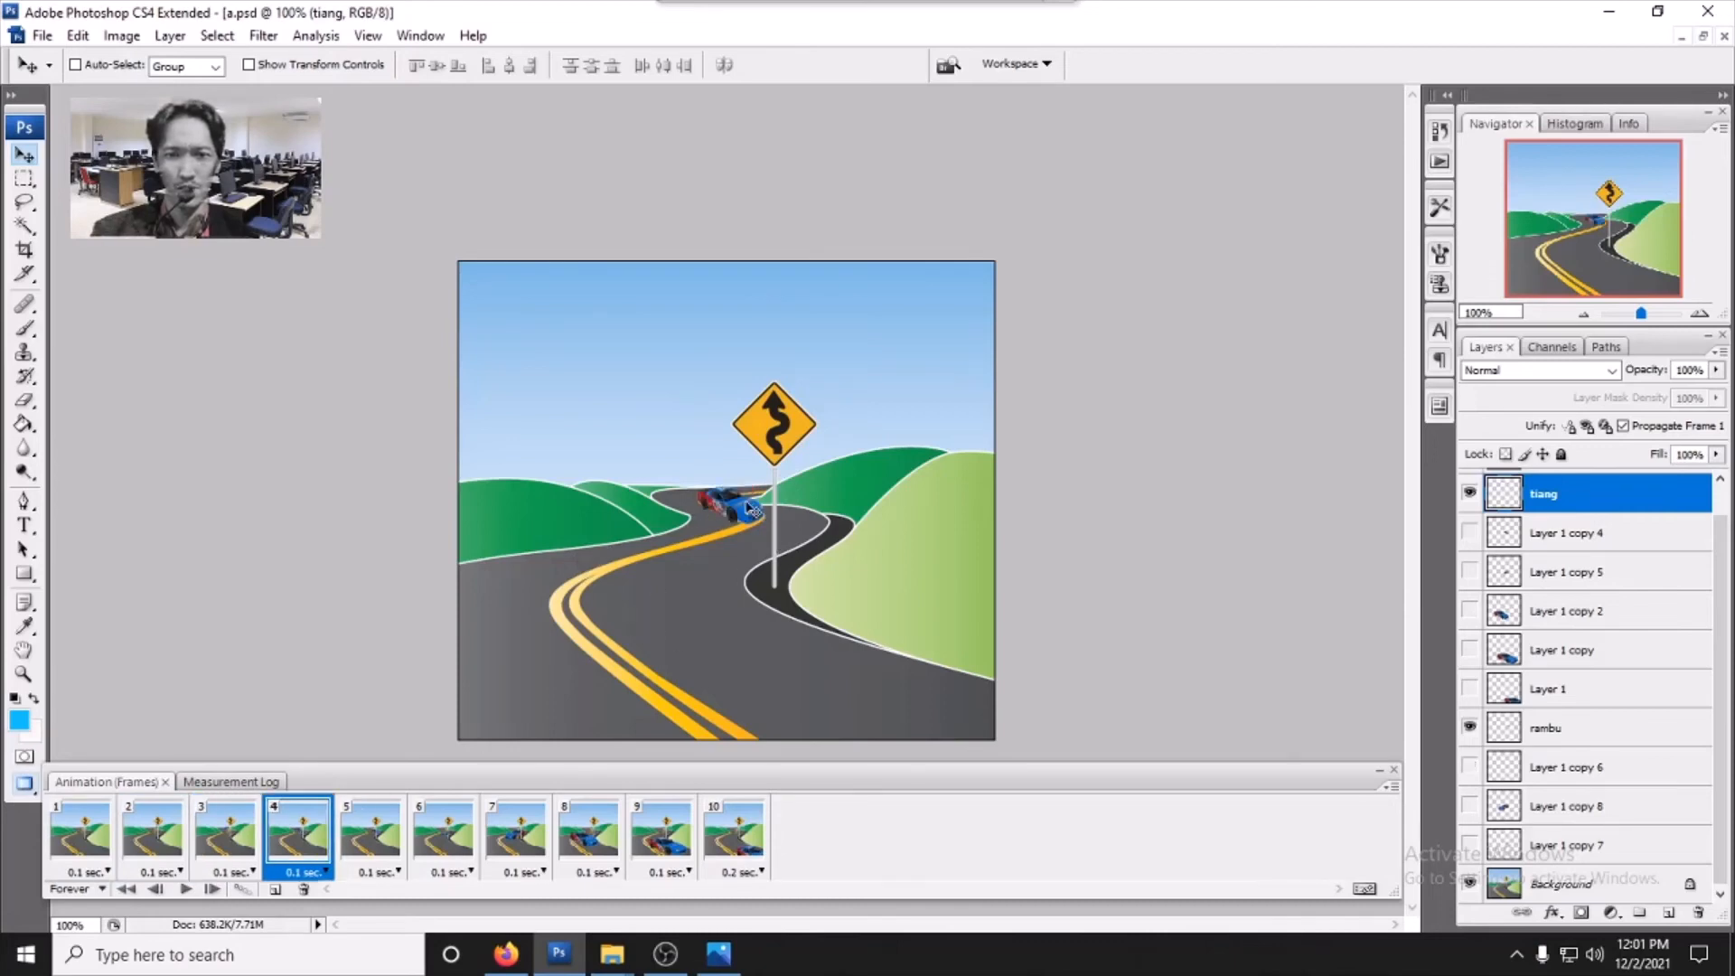
{"action": "left_click", "coordinate": [386, 854]}
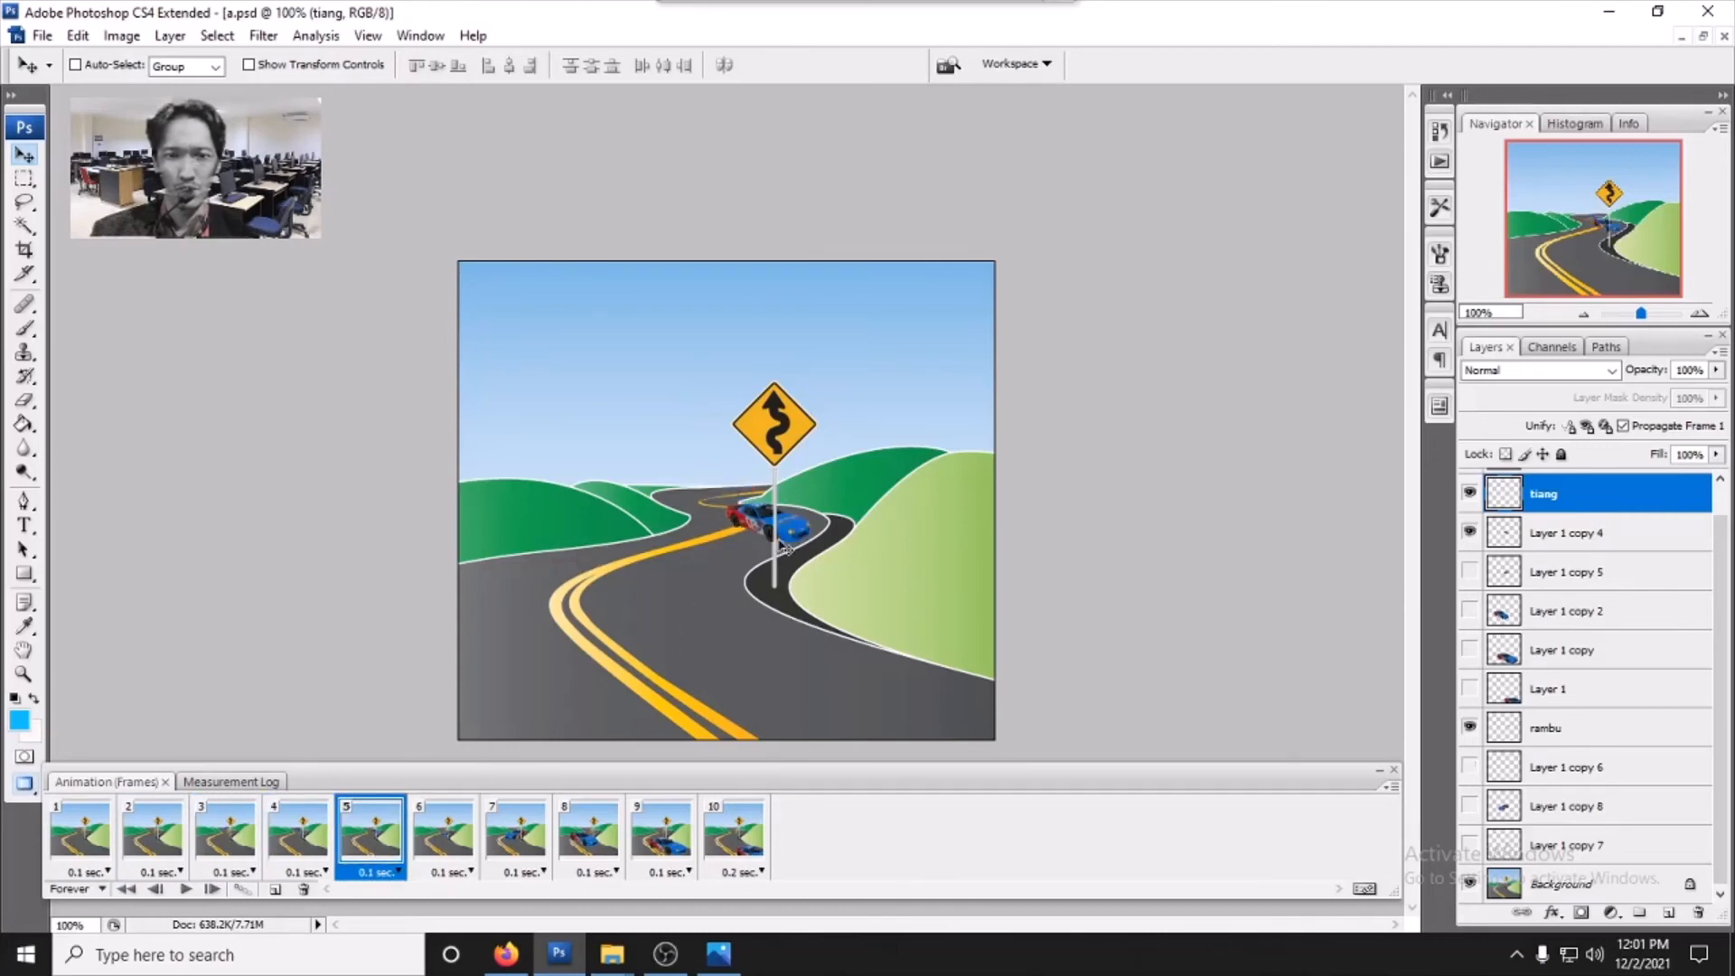
{"action": "left_click", "coordinate": [444, 854]}
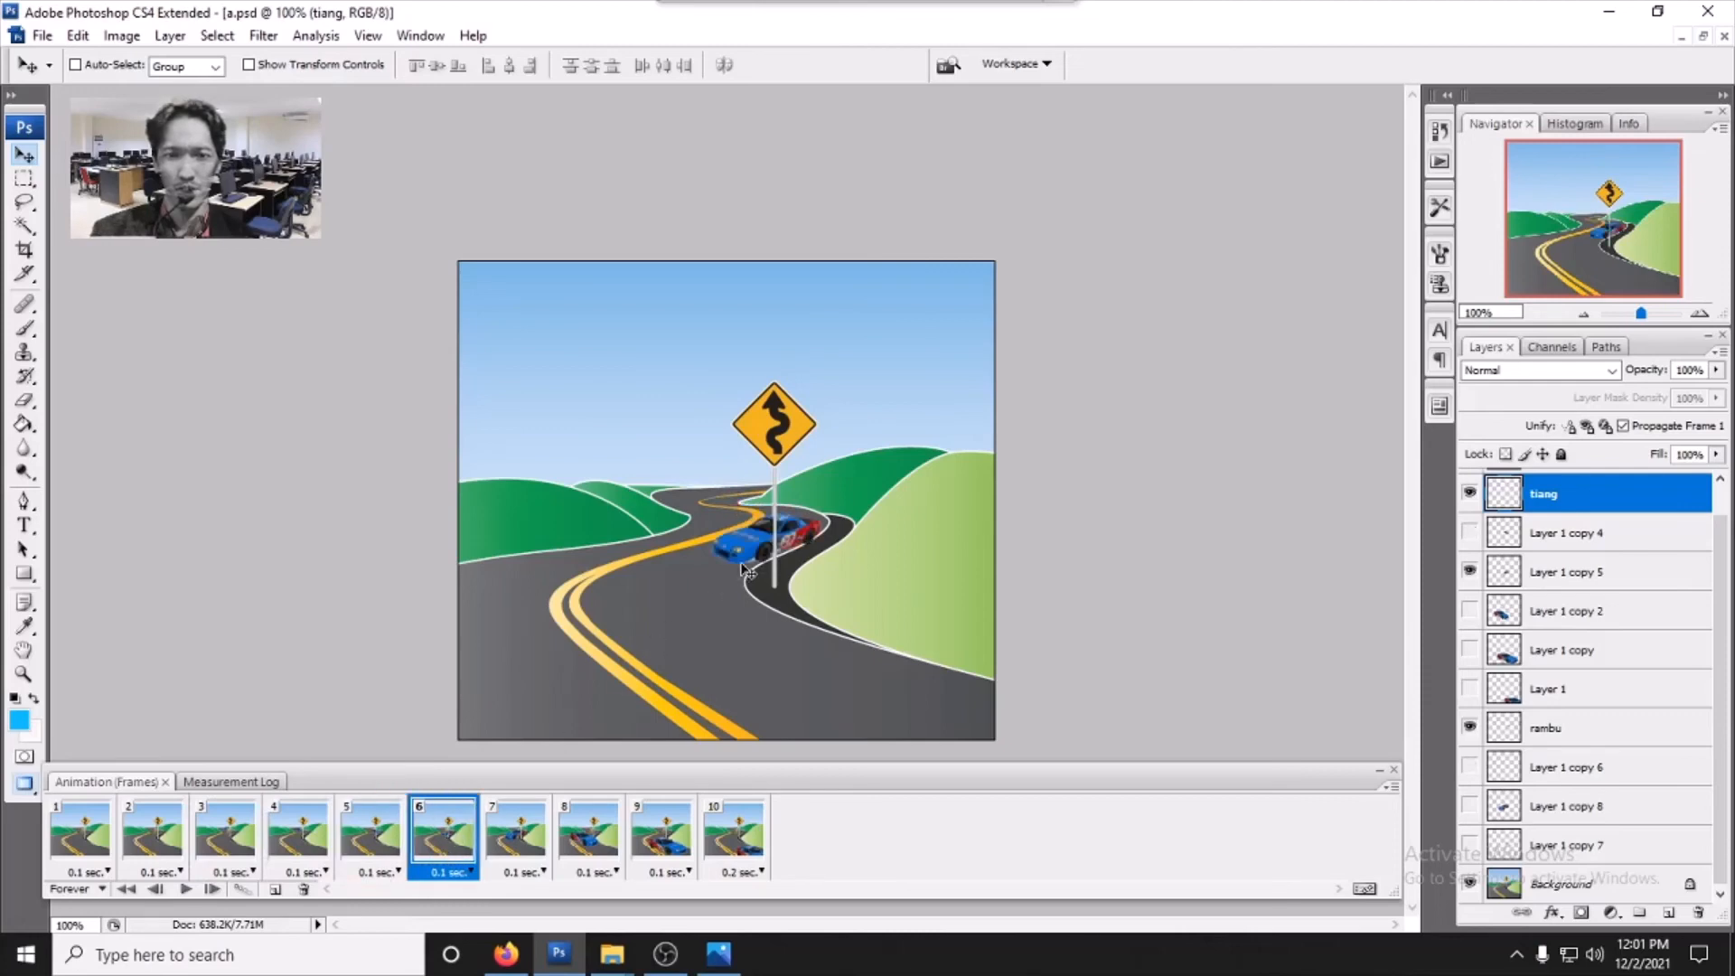
{"action": "left_click", "coordinate": [522, 831]}
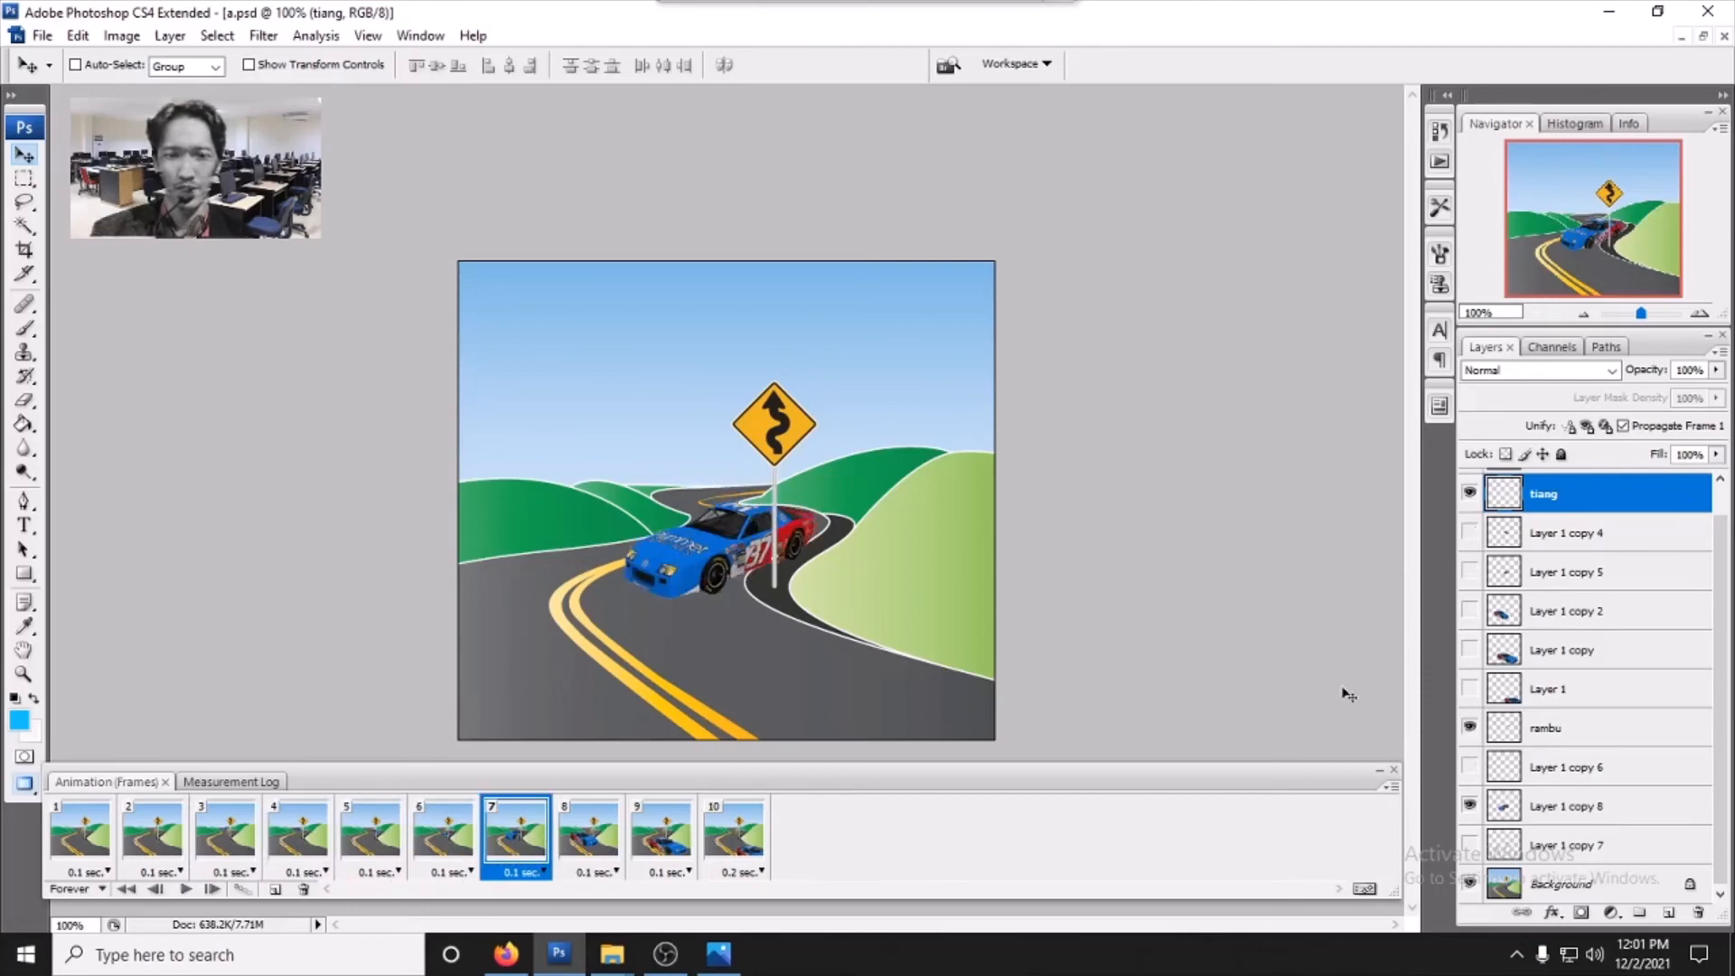
{"action": "left_click", "coordinate": [589, 843]}
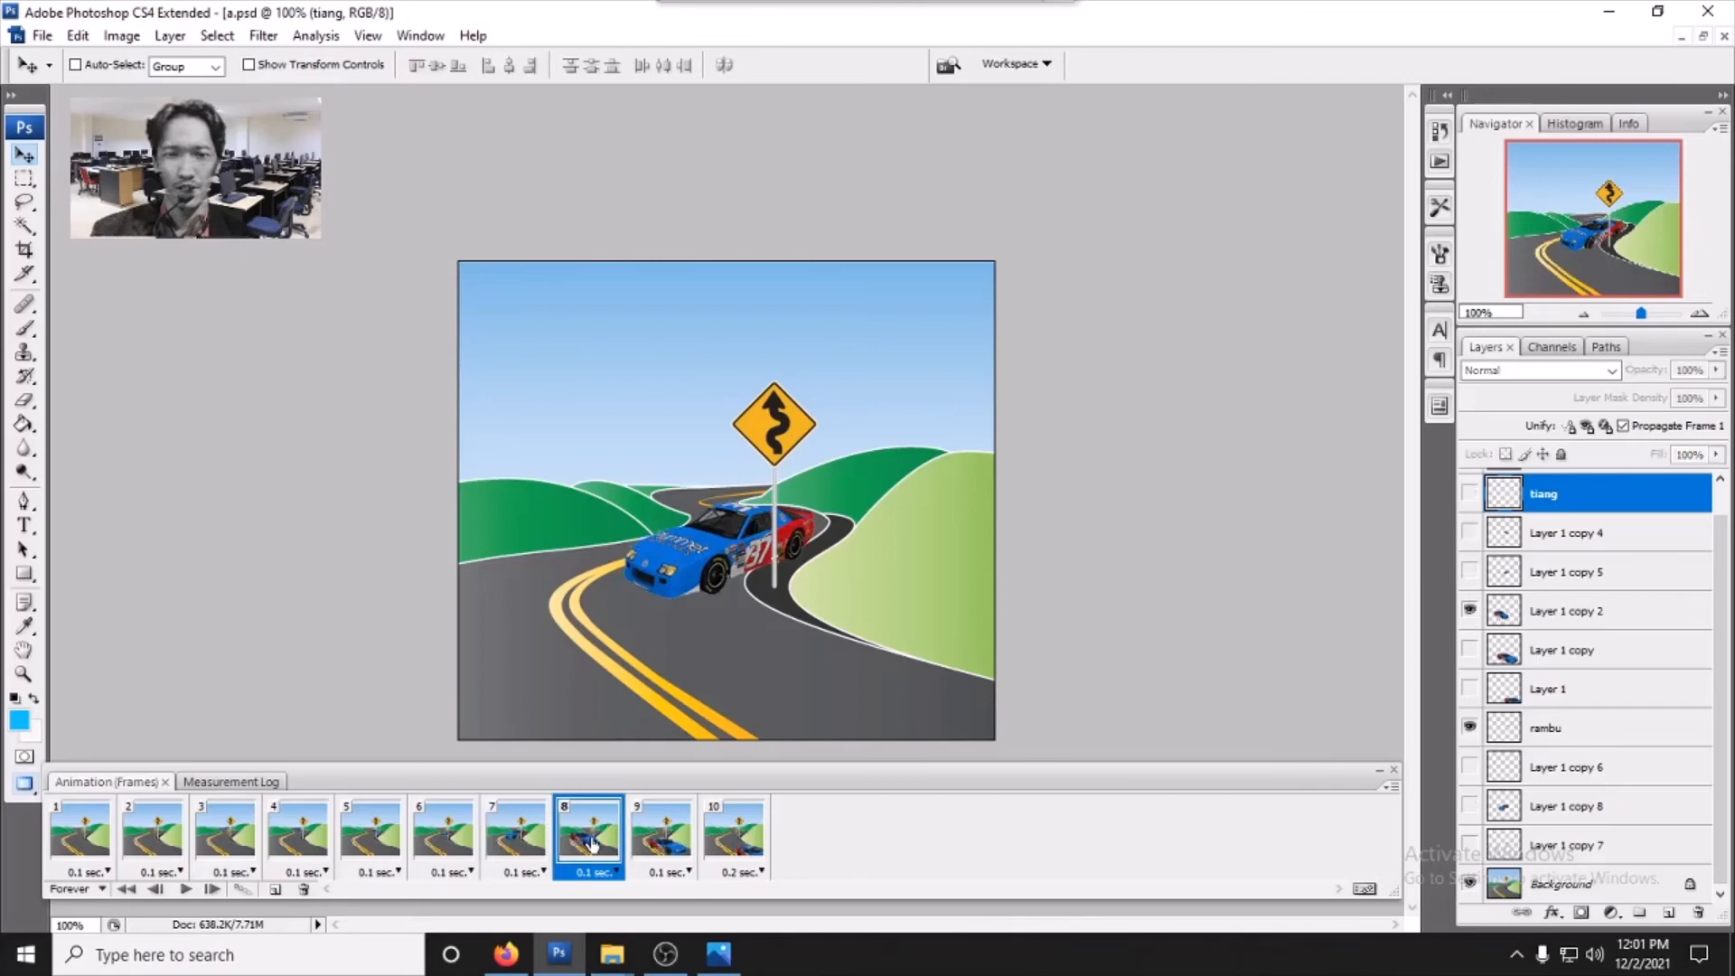
{"action": "left_click", "coordinate": [664, 846]}
{"action": "left_click", "coordinate": [749, 843]}
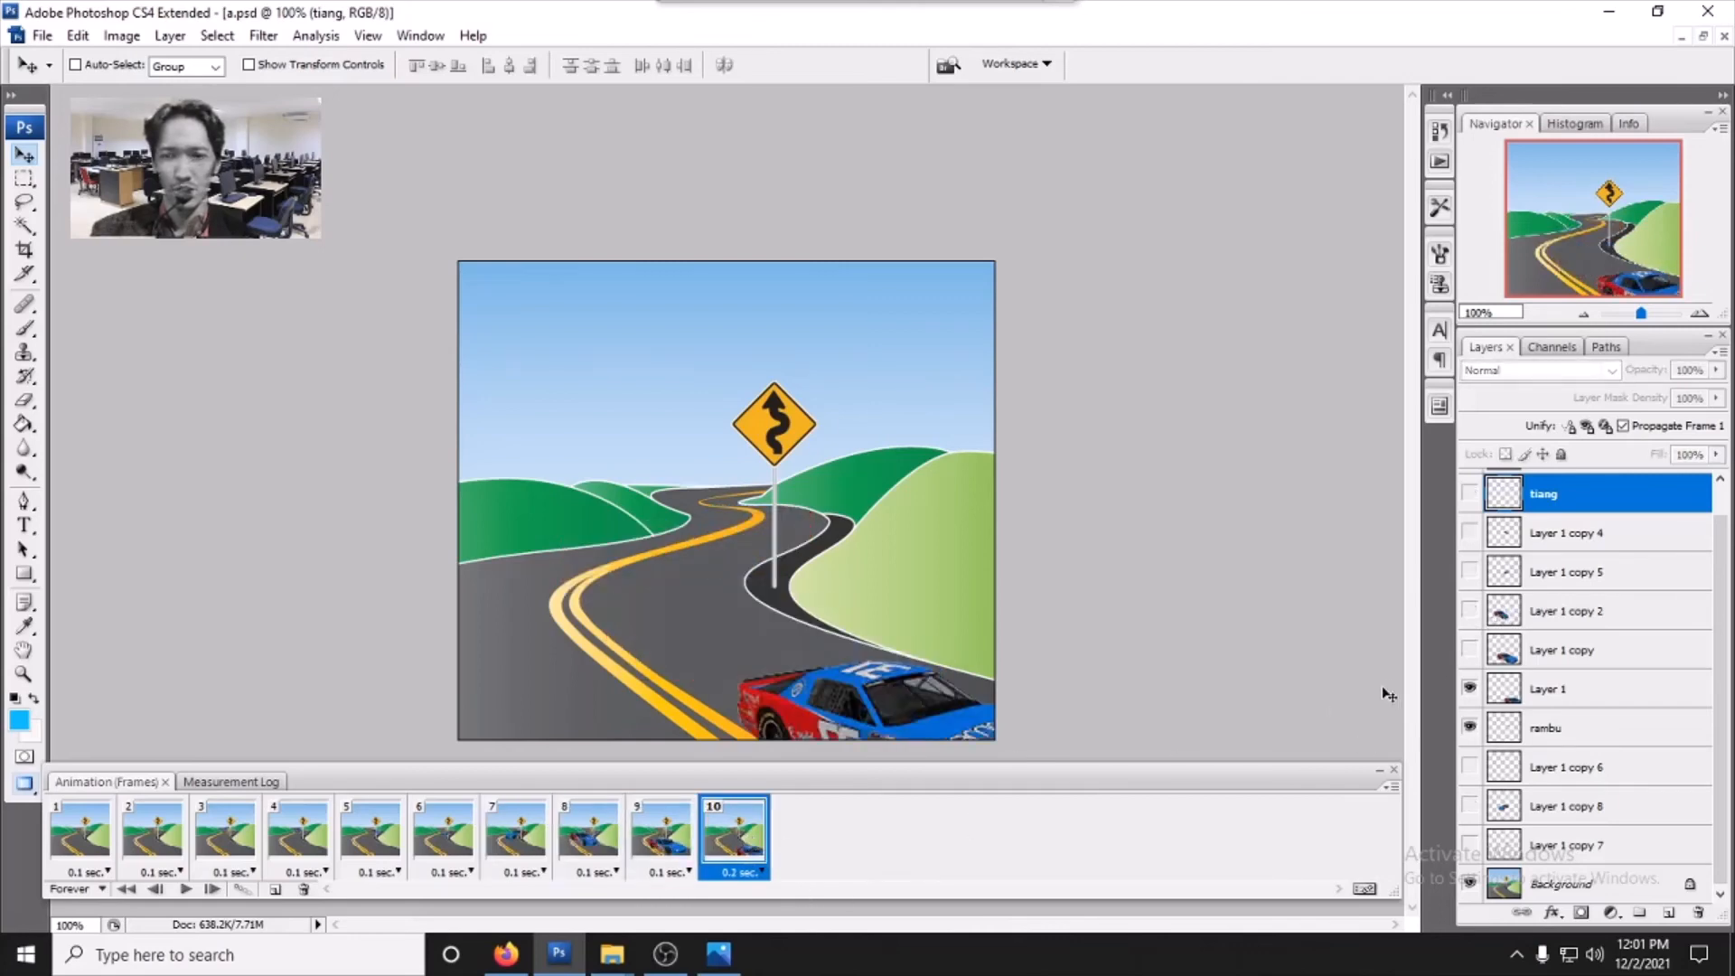
- Play and stop the winding road animation, then re-examine the first three frames and the Background layer visibility
{"action": "left_click", "coordinate": [186, 892]}
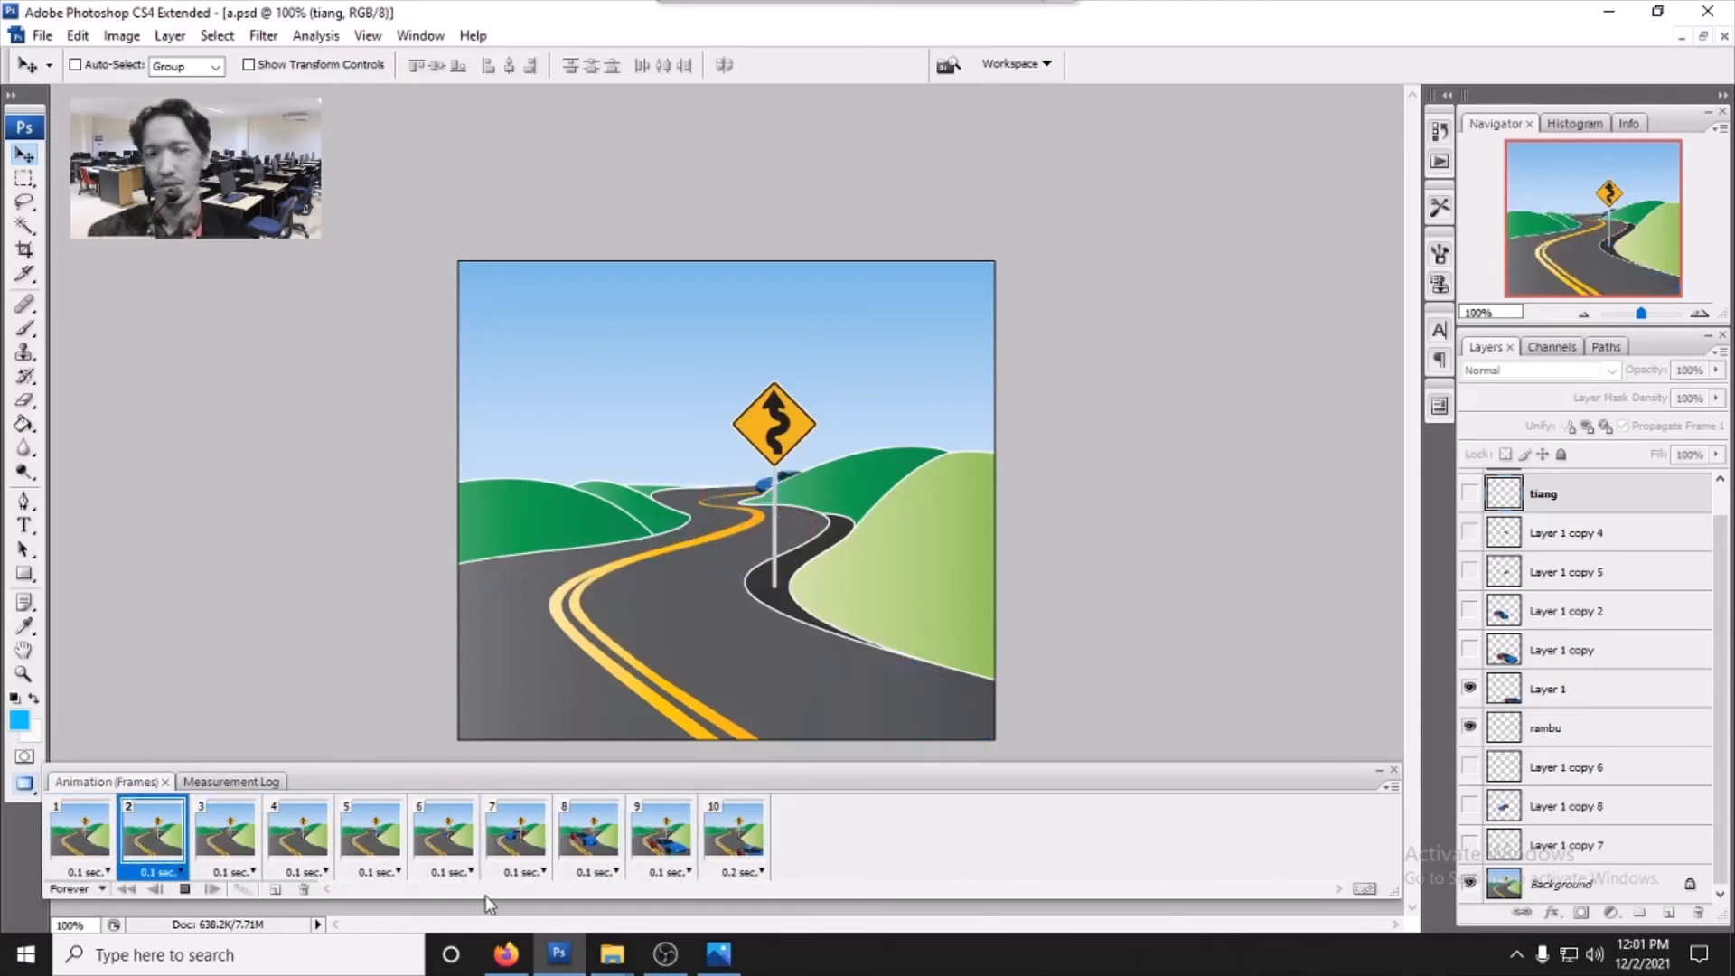
{"action": "left_click", "coordinate": [188, 889]}
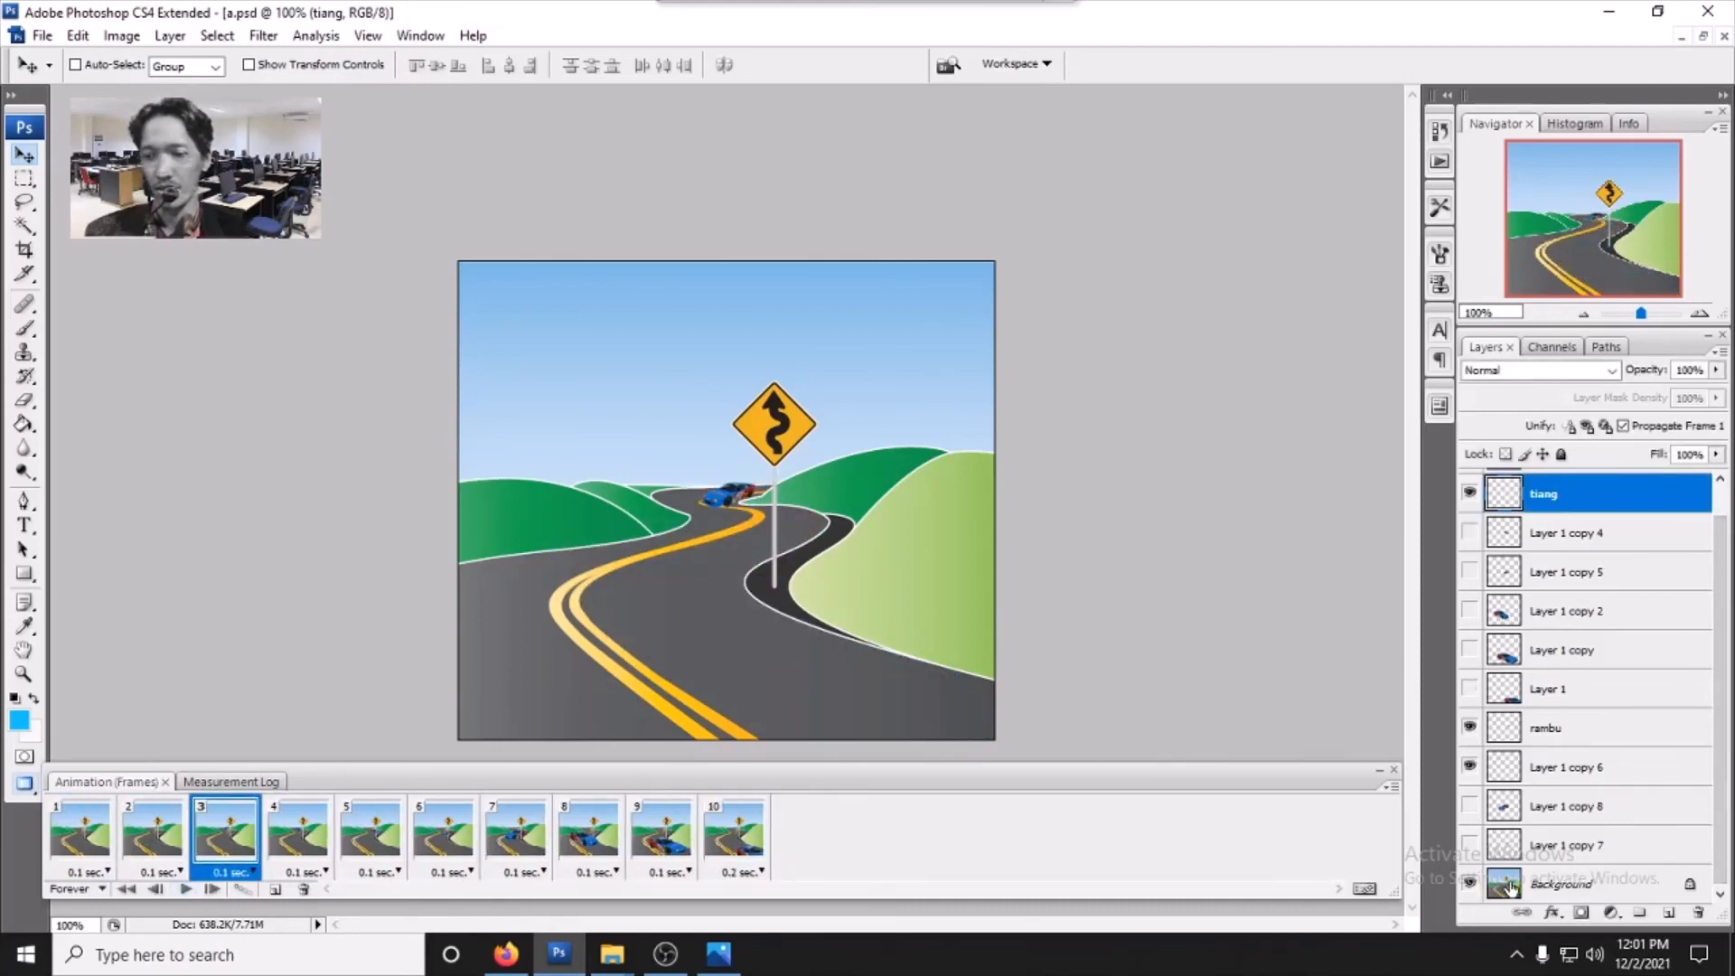
{"action": "left_click", "coordinate": [1469, 882]}
{"action": "left_click", "coordinate": [1471, 883]}
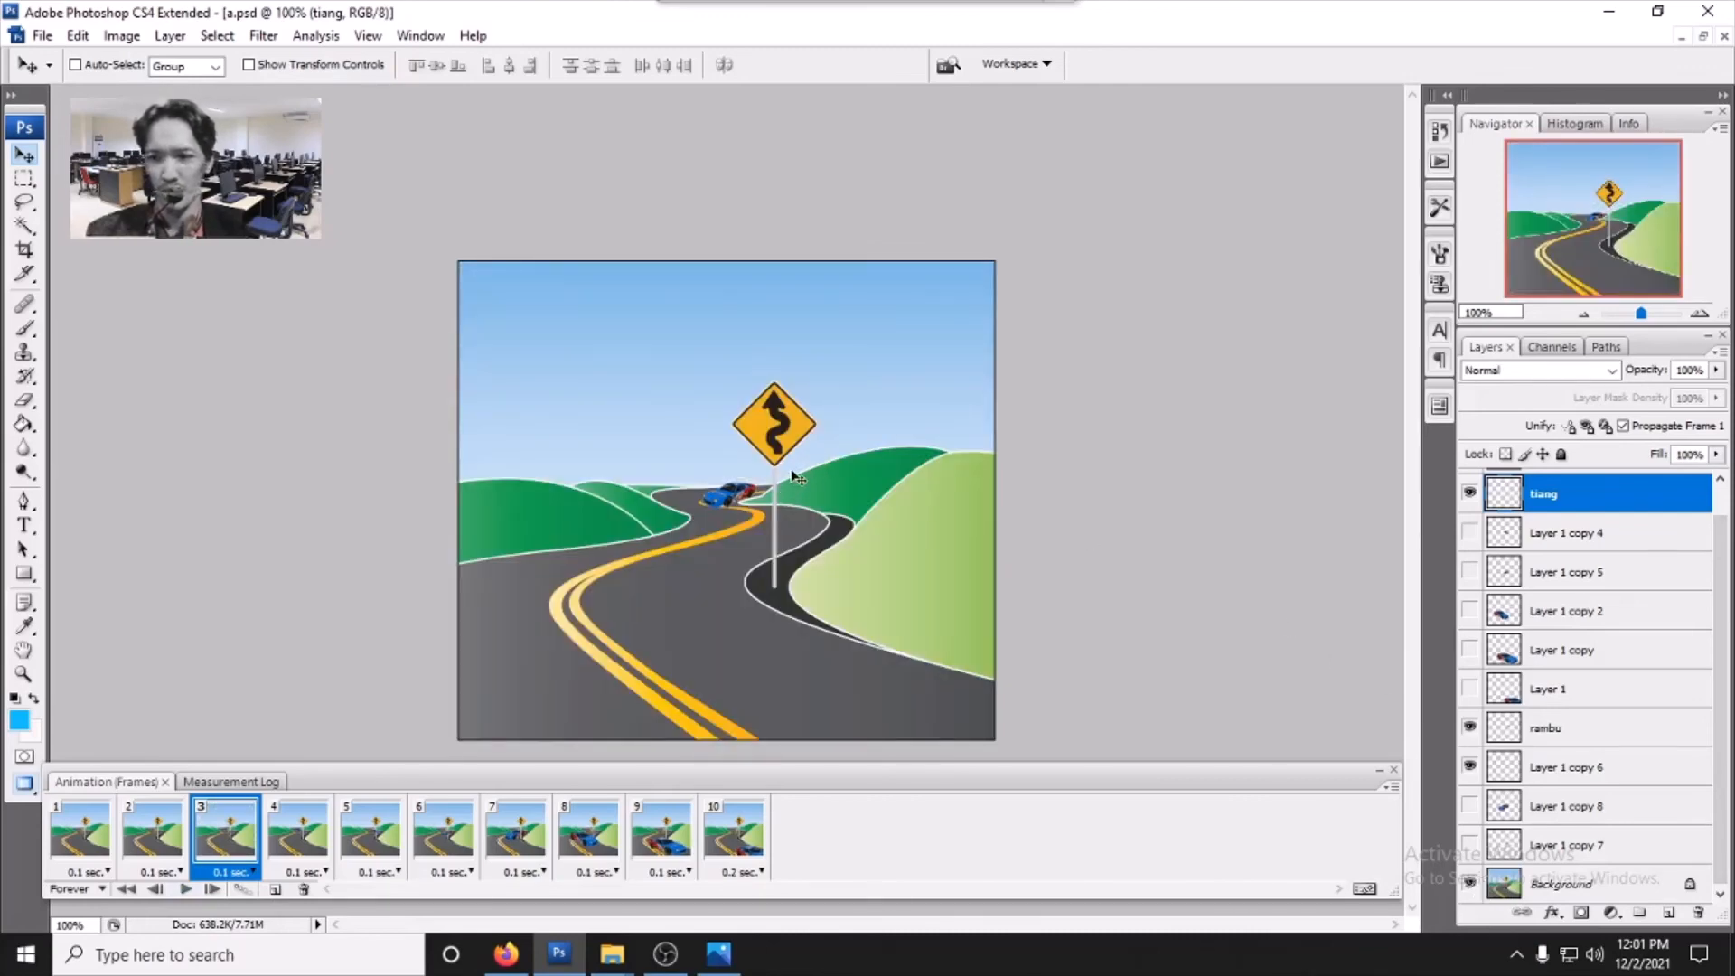
{"action": "left_click", "coordinate": [61, 844]}
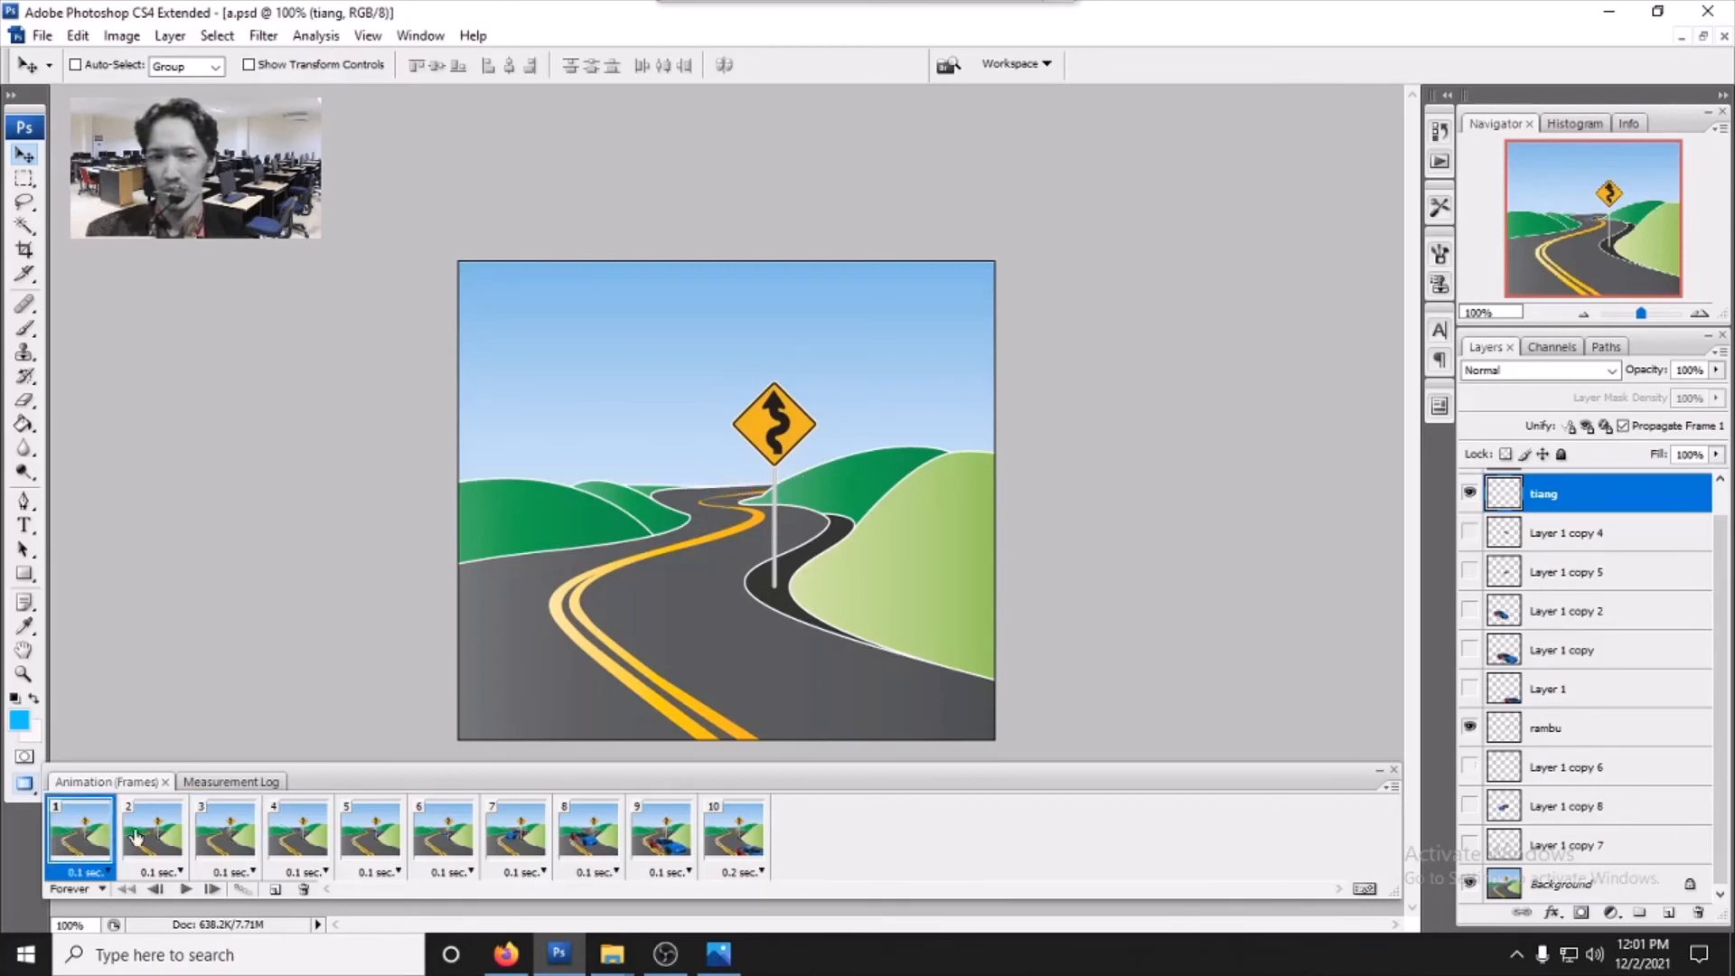
{"action": "left_click", "coordinate": [144, 836]}
{"action": "left_click", "coordinate": [221, 841]}
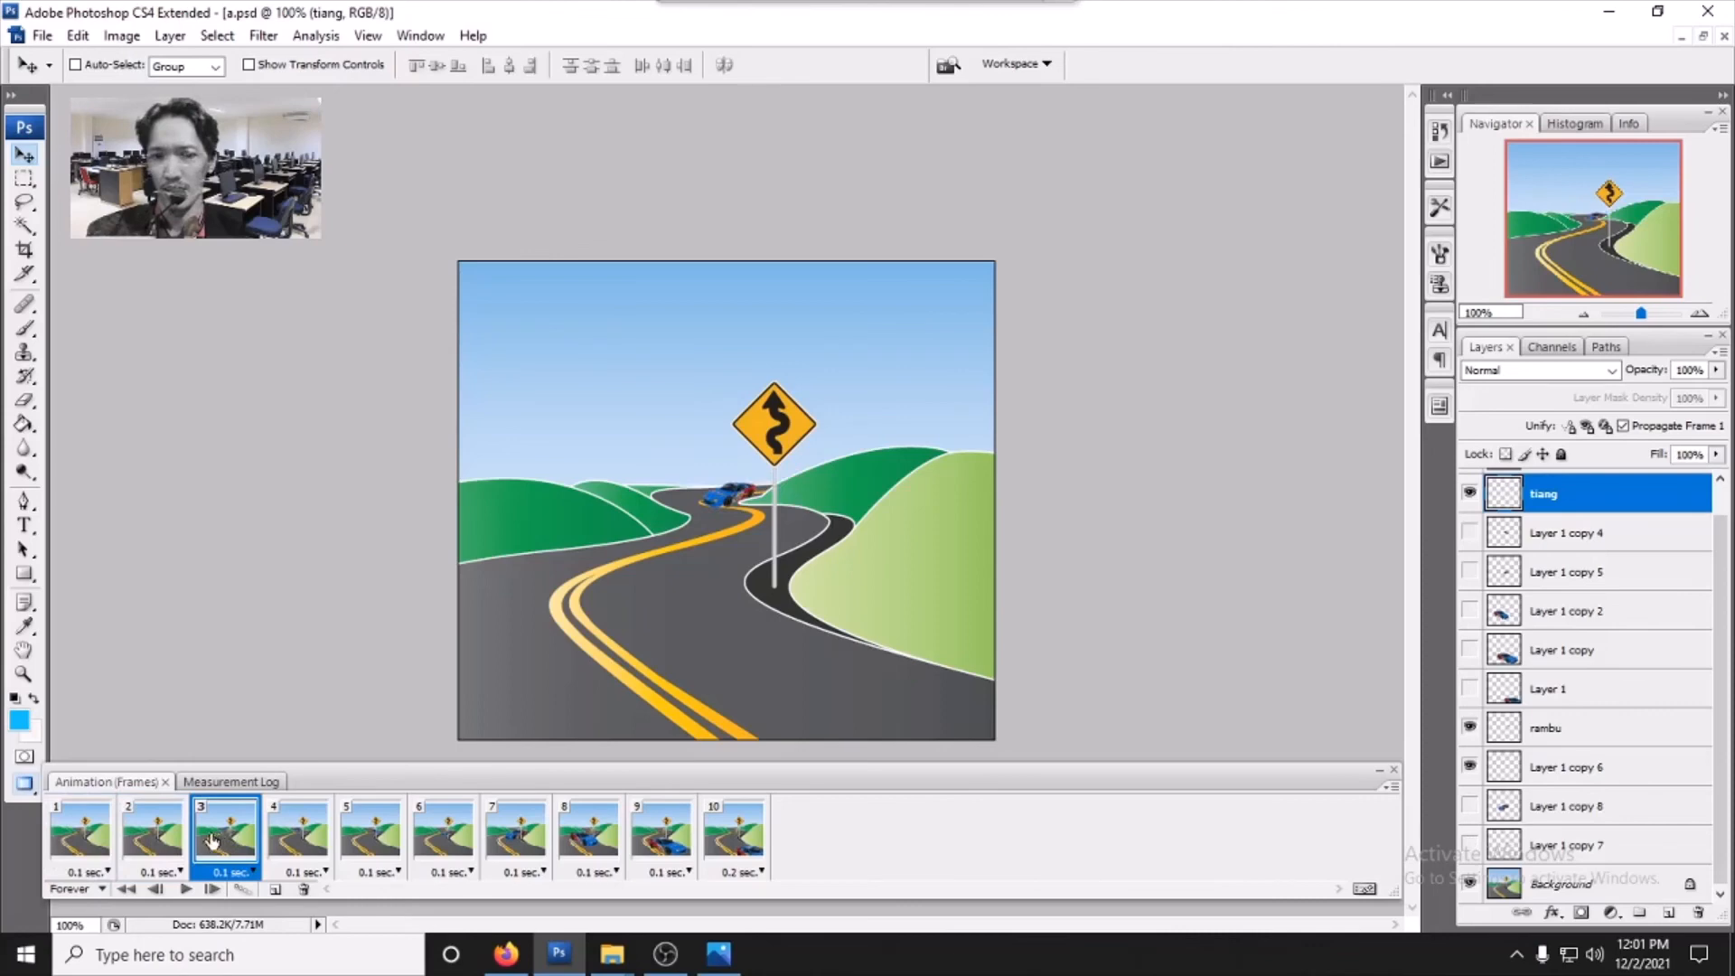
{"action": "left_click", "coordinate": [159, 849]}
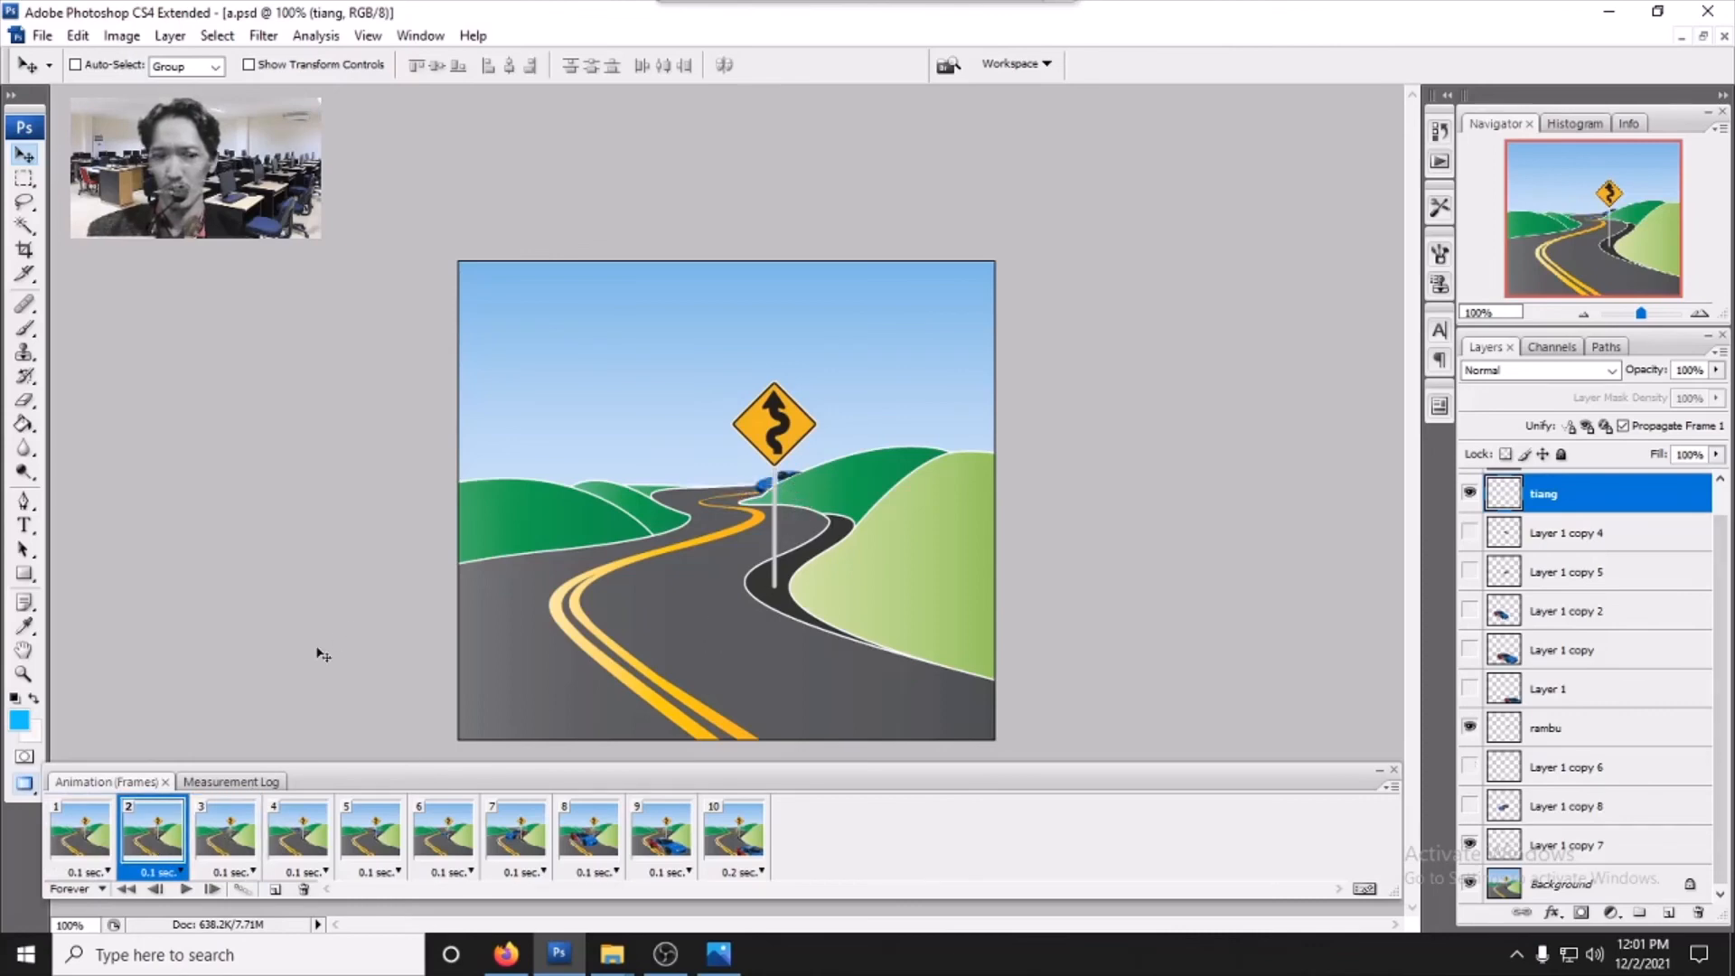
- Examine the layer list, switching the rambu and Layer 1 copy 7 visibility off and back on
{"action": "scroll", "coordinate": [1590, 573], "scroll_direction": "up", "scroll_amount": 1}
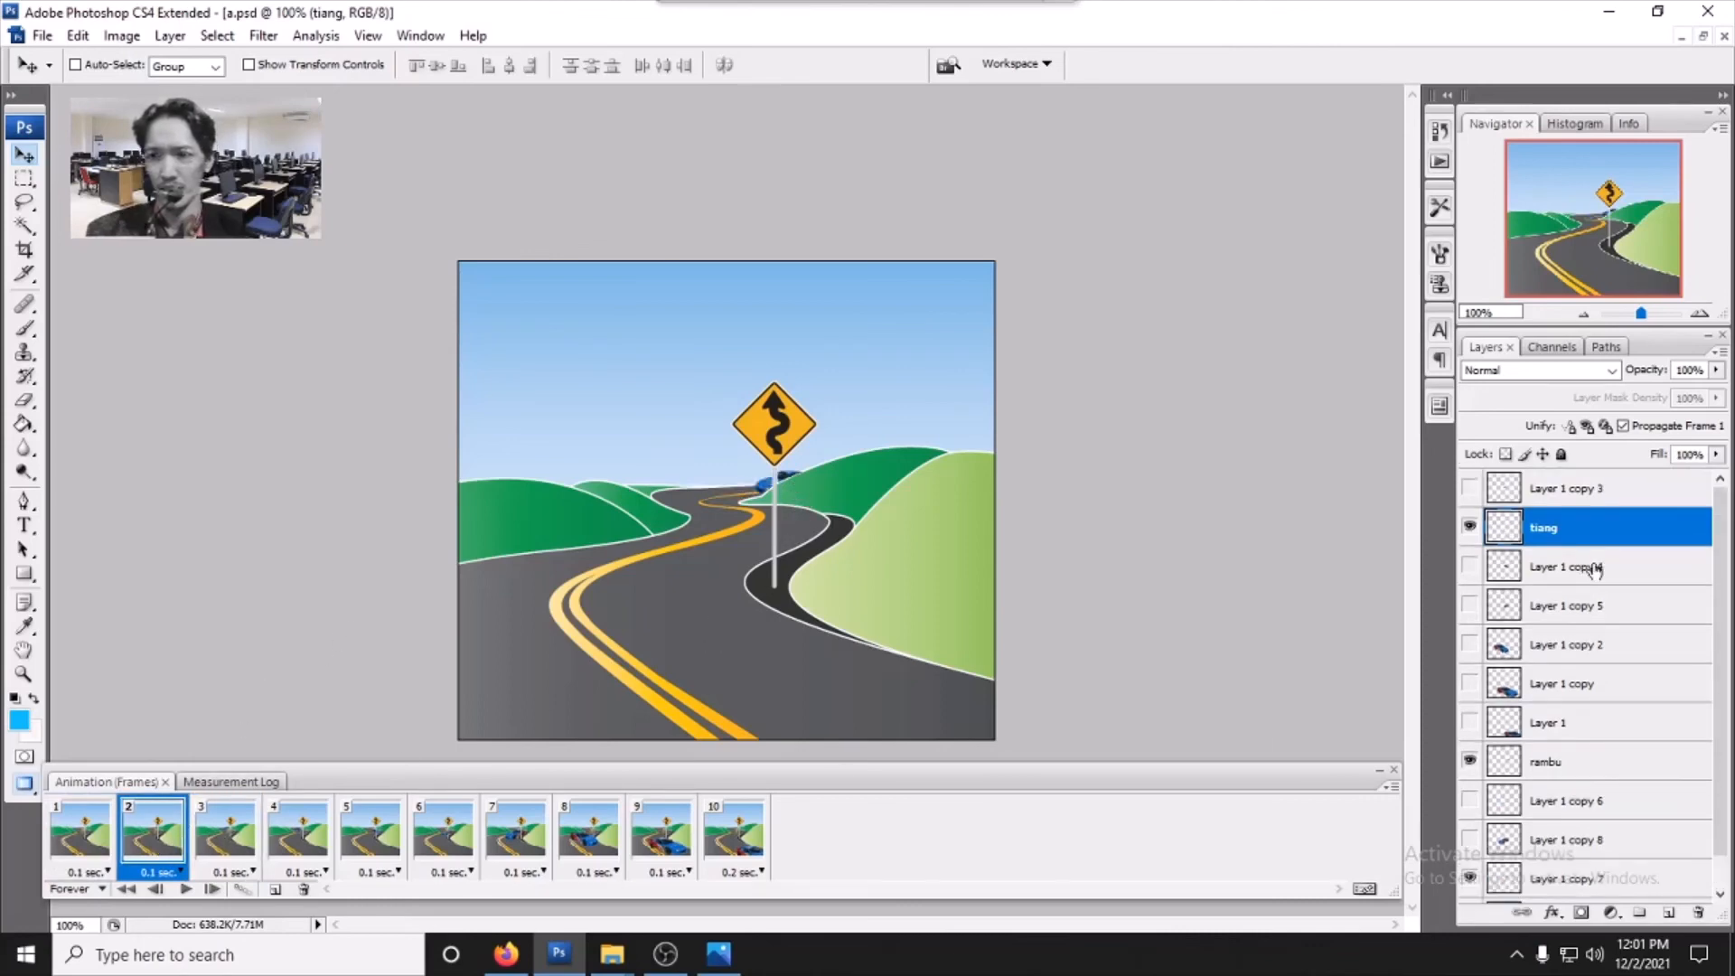
{"action": "scroll", "coordinate": [1597, 579], "scroll_direction": "down", "scroll_amount": 1}
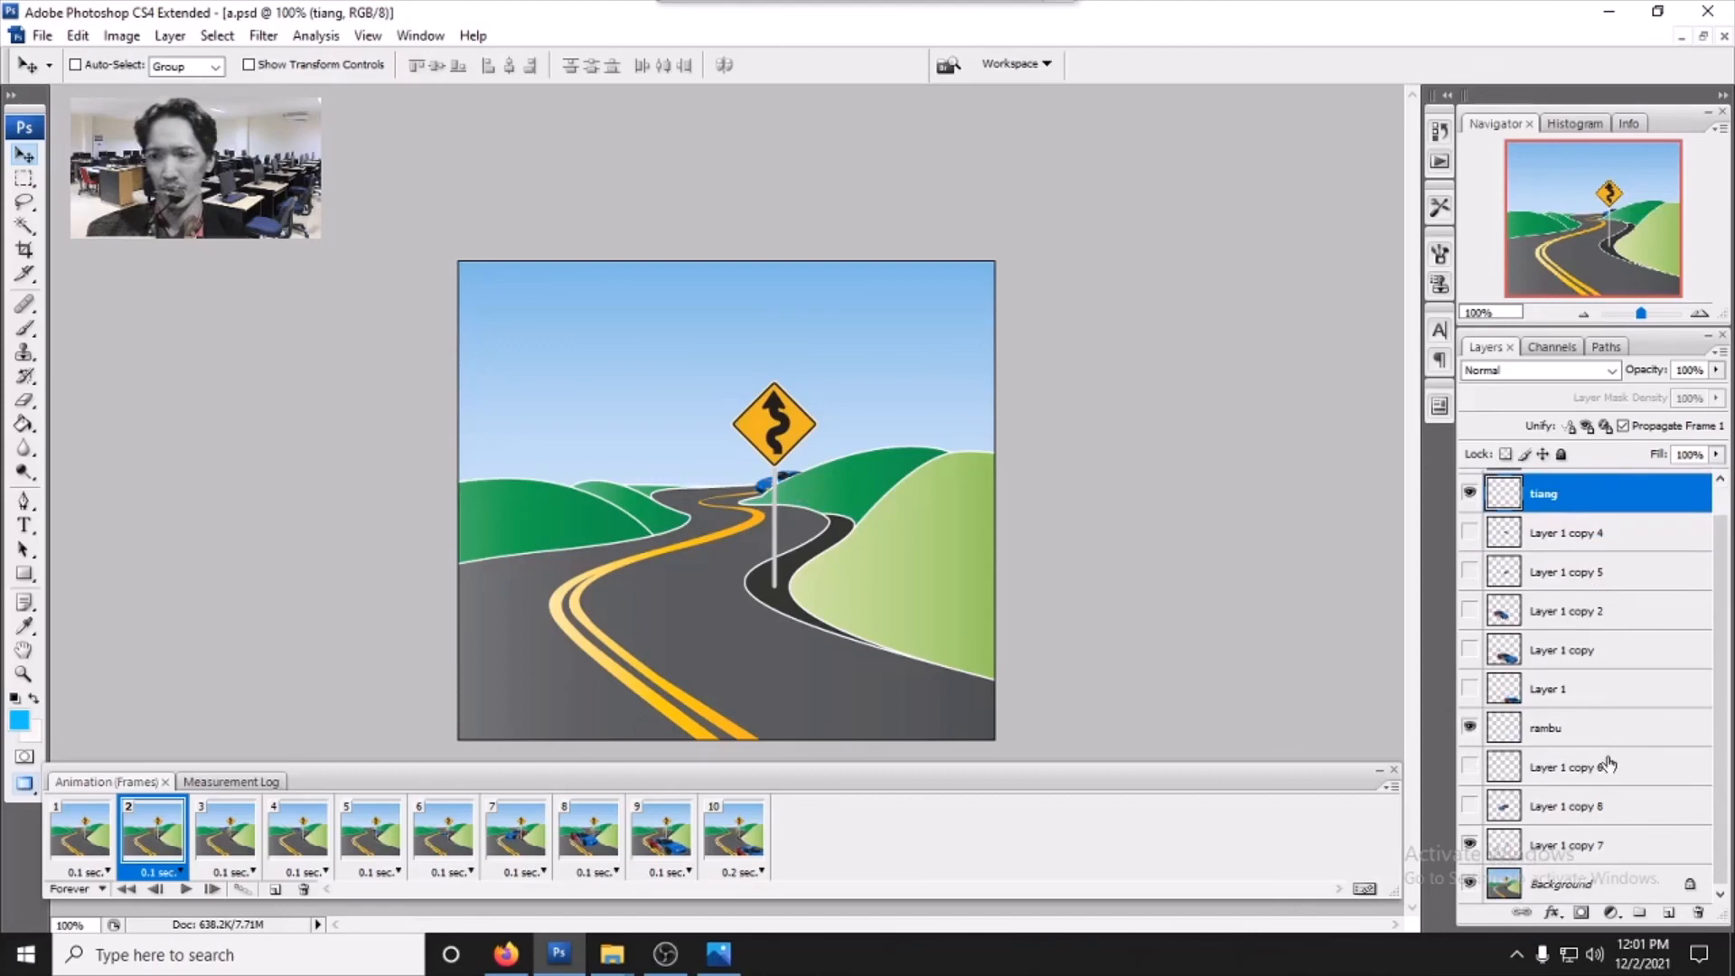
{"action": "left_click", "coordinate": [1470, 728]}
{"action": "left_click", "coordinate": [1470, 727]}
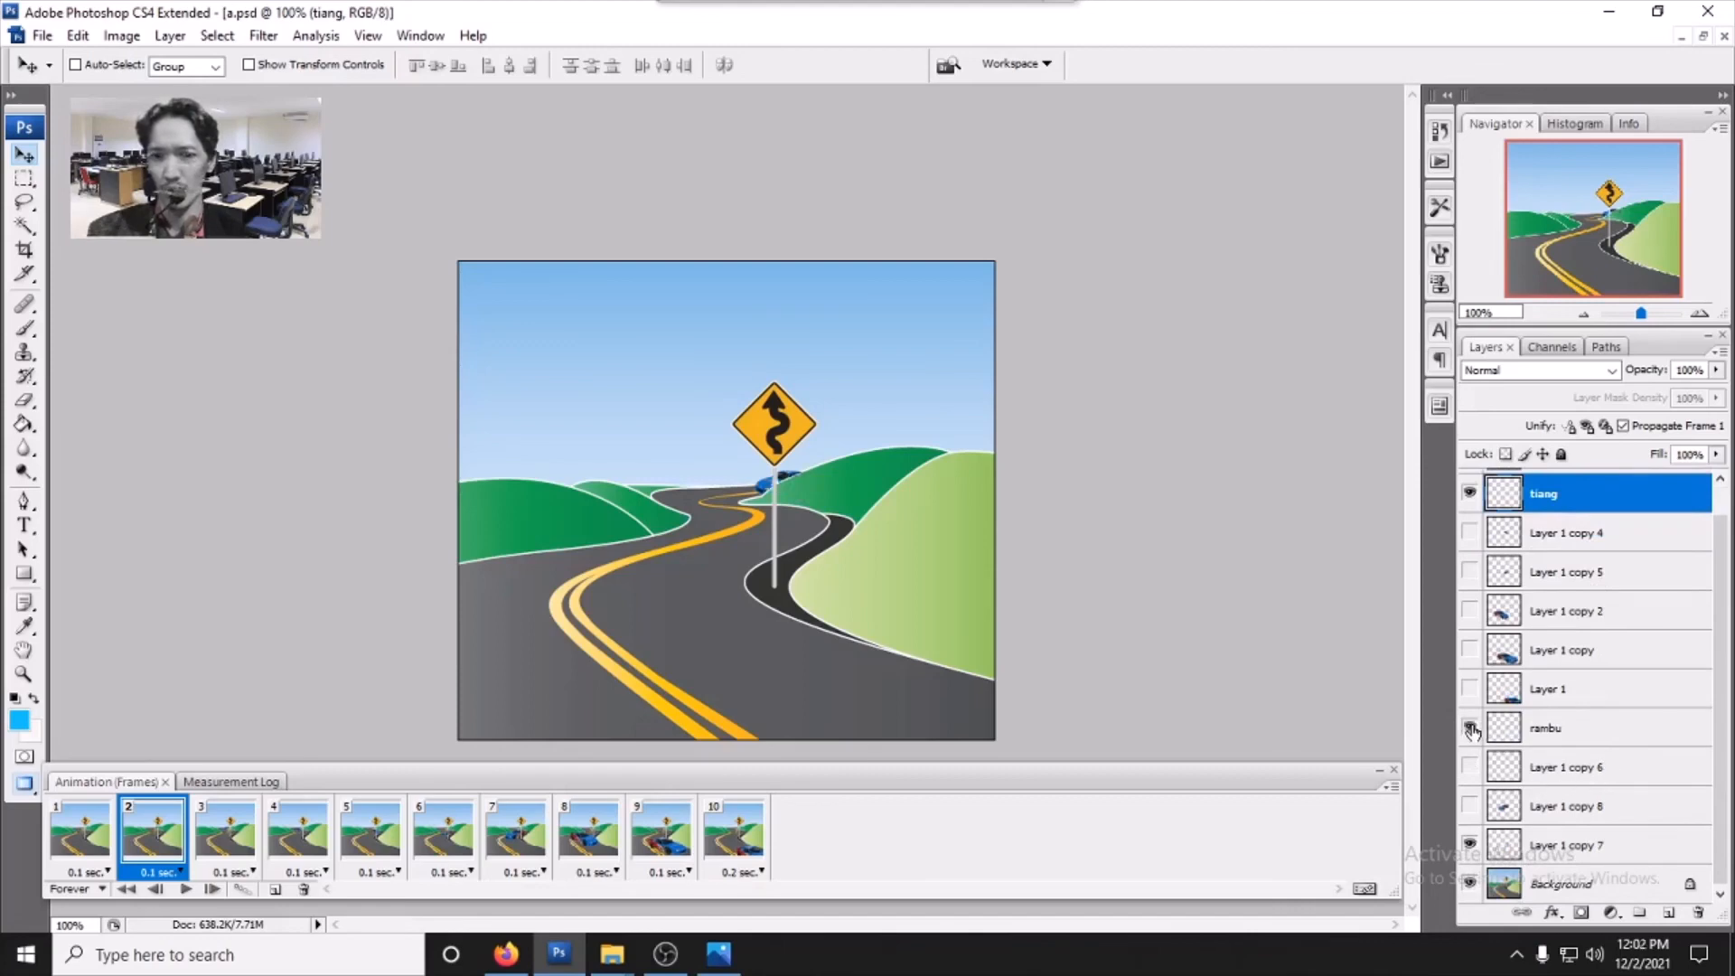
{"action": "left_click", "coordinate": [1470, 727]}
{"action": "left_click", "coordinate": [1470, 727]}
{"action": "left_click", "coordinate": [1470, 846]}
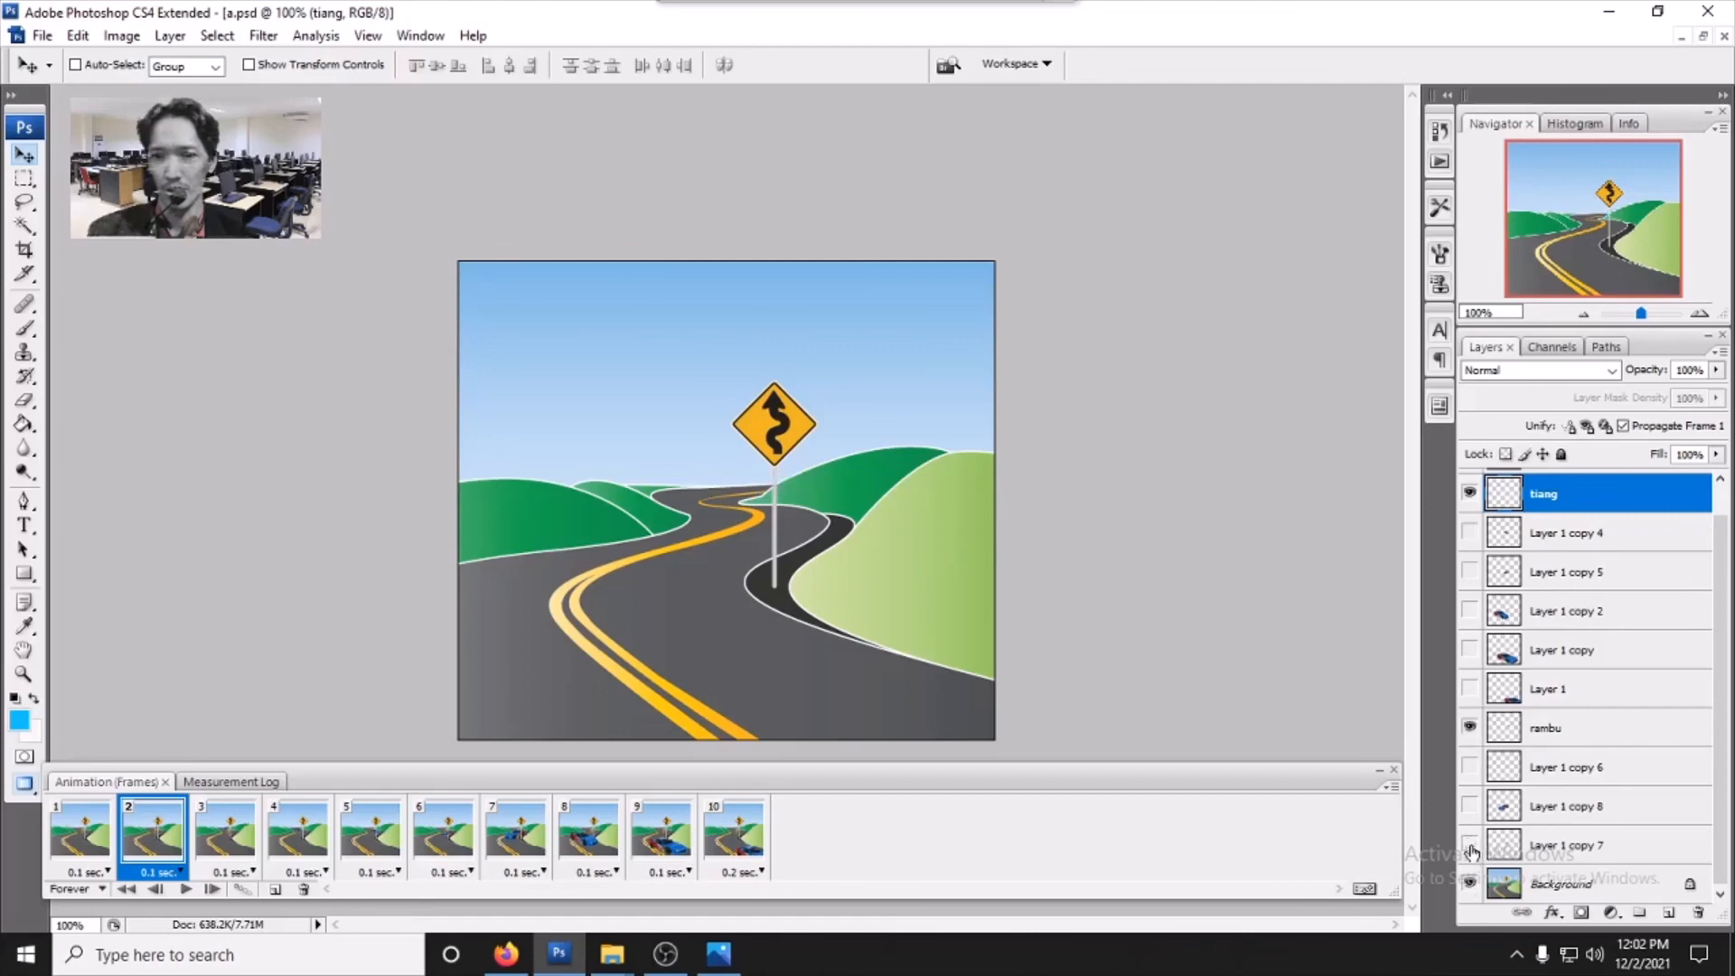
{"action": "left_click", "coordinate": [1470, 845]}
- Select frames 3 to 5 and switch the tiang and Layer 1 copy 4 visibility off and back on in frame 5
{"action": "left_click", "coordinate": [234, 836]}
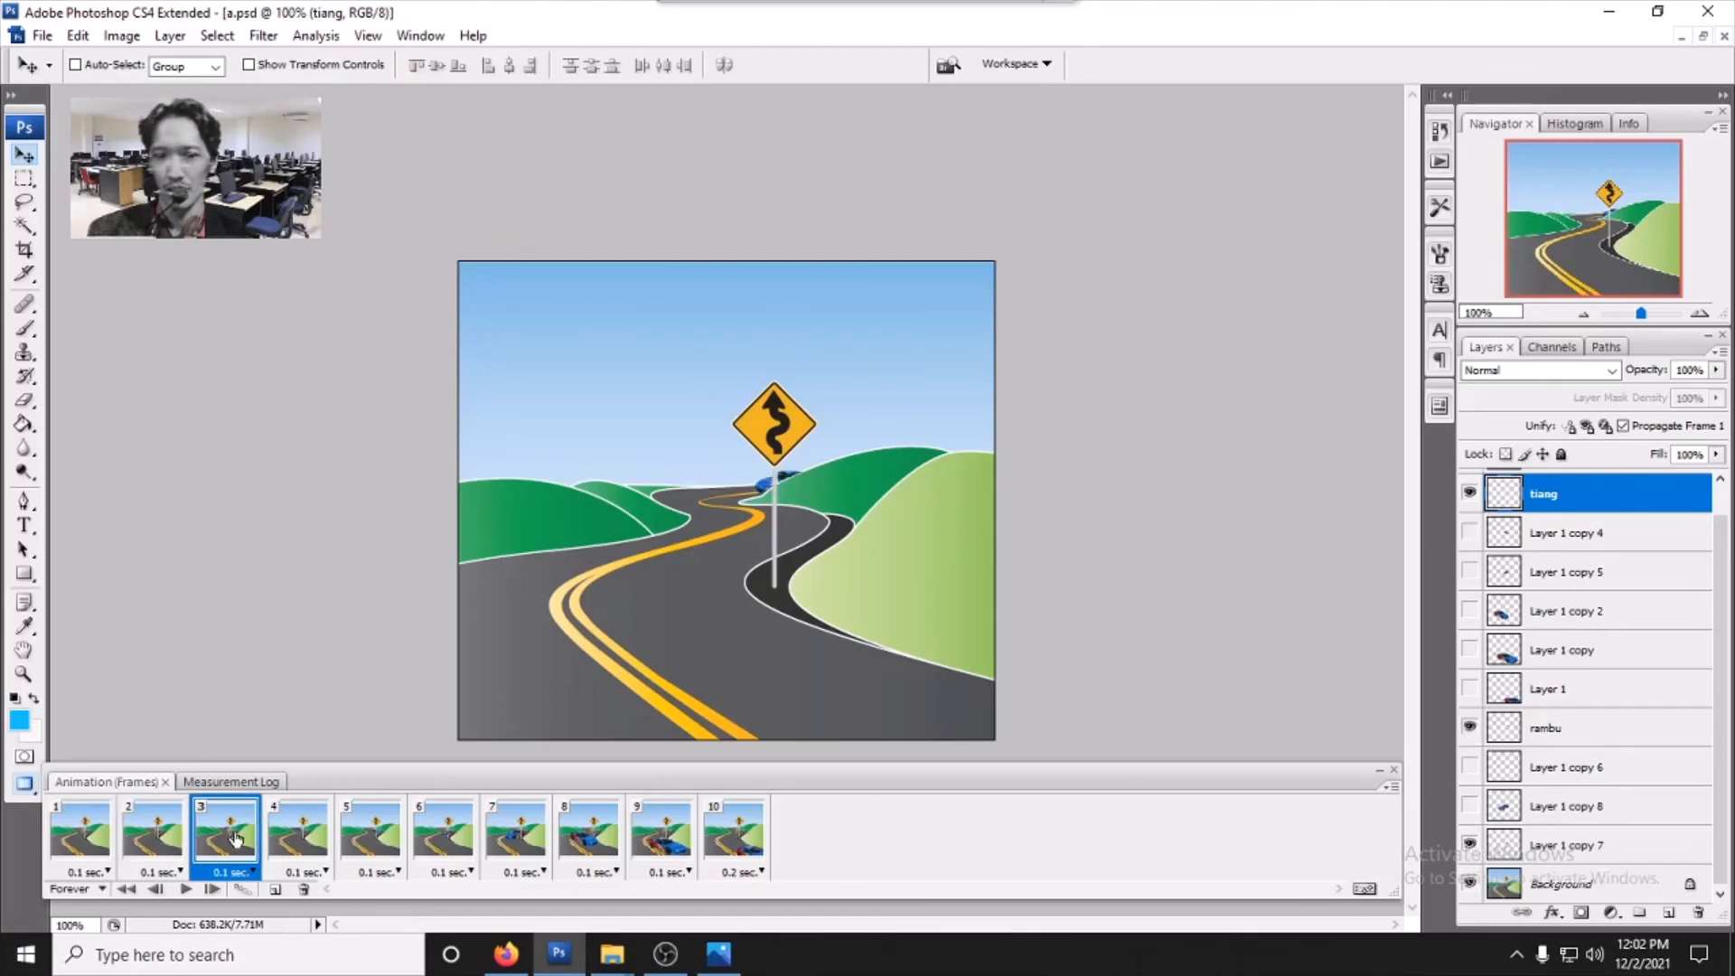
{"action": "left_click", "coordinate": [297, 835]}
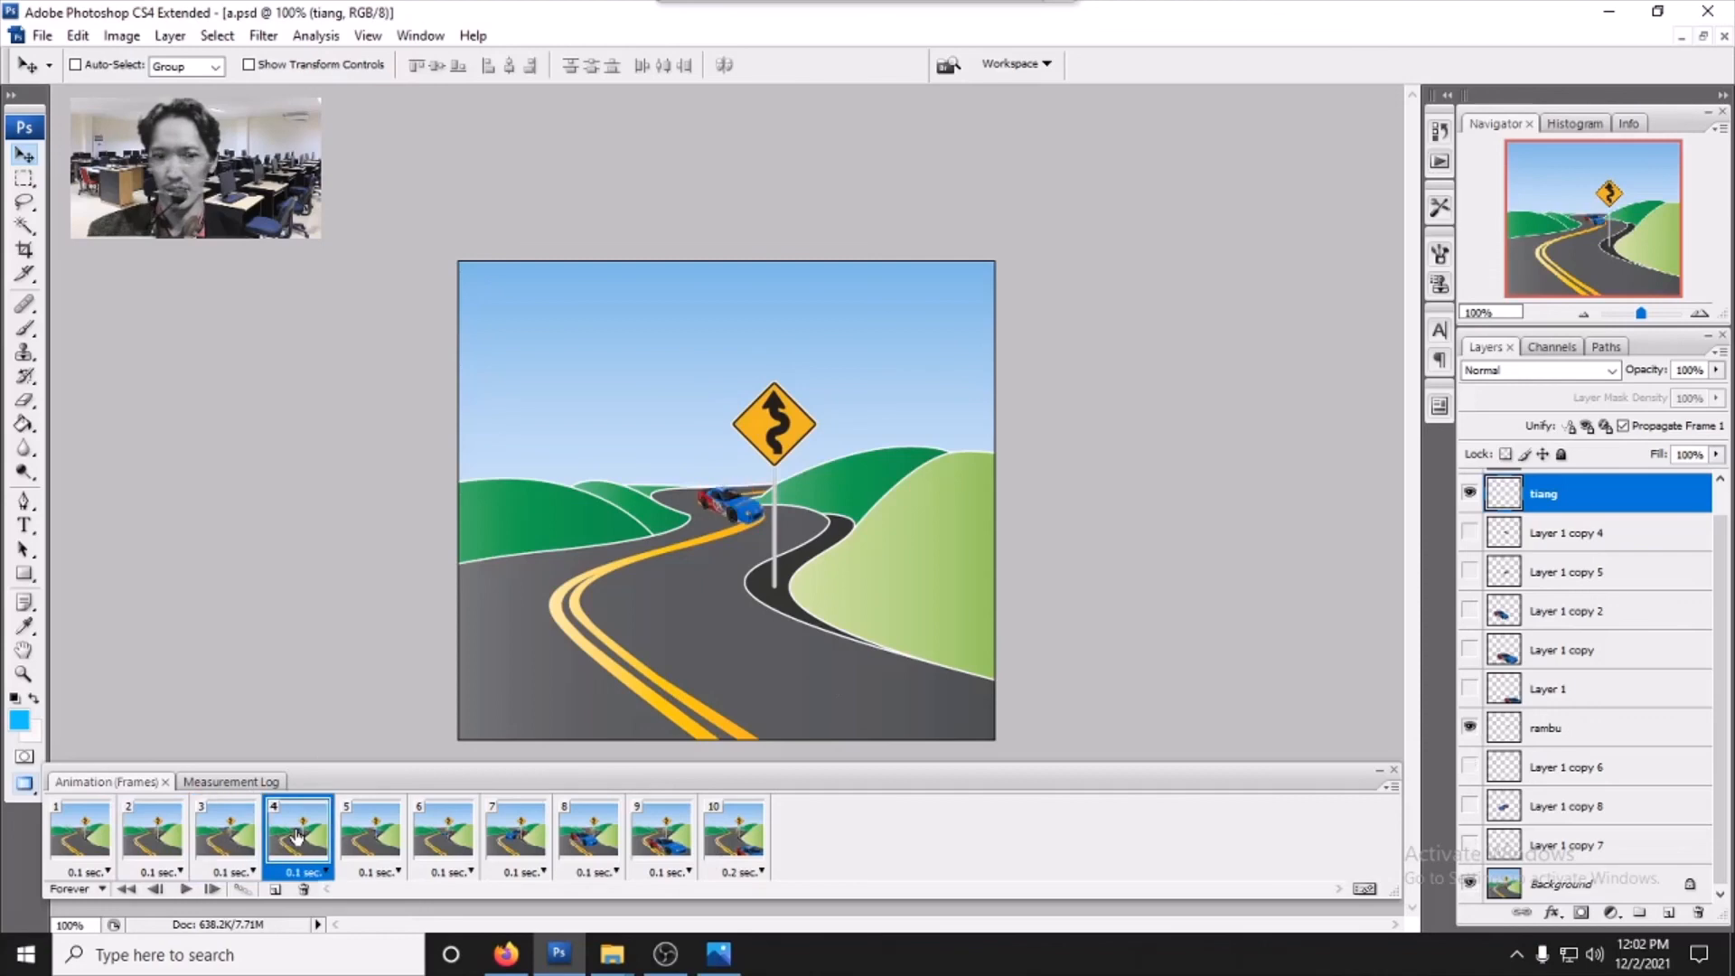
{"action": "left_click", "coordinate": [373, 839]}
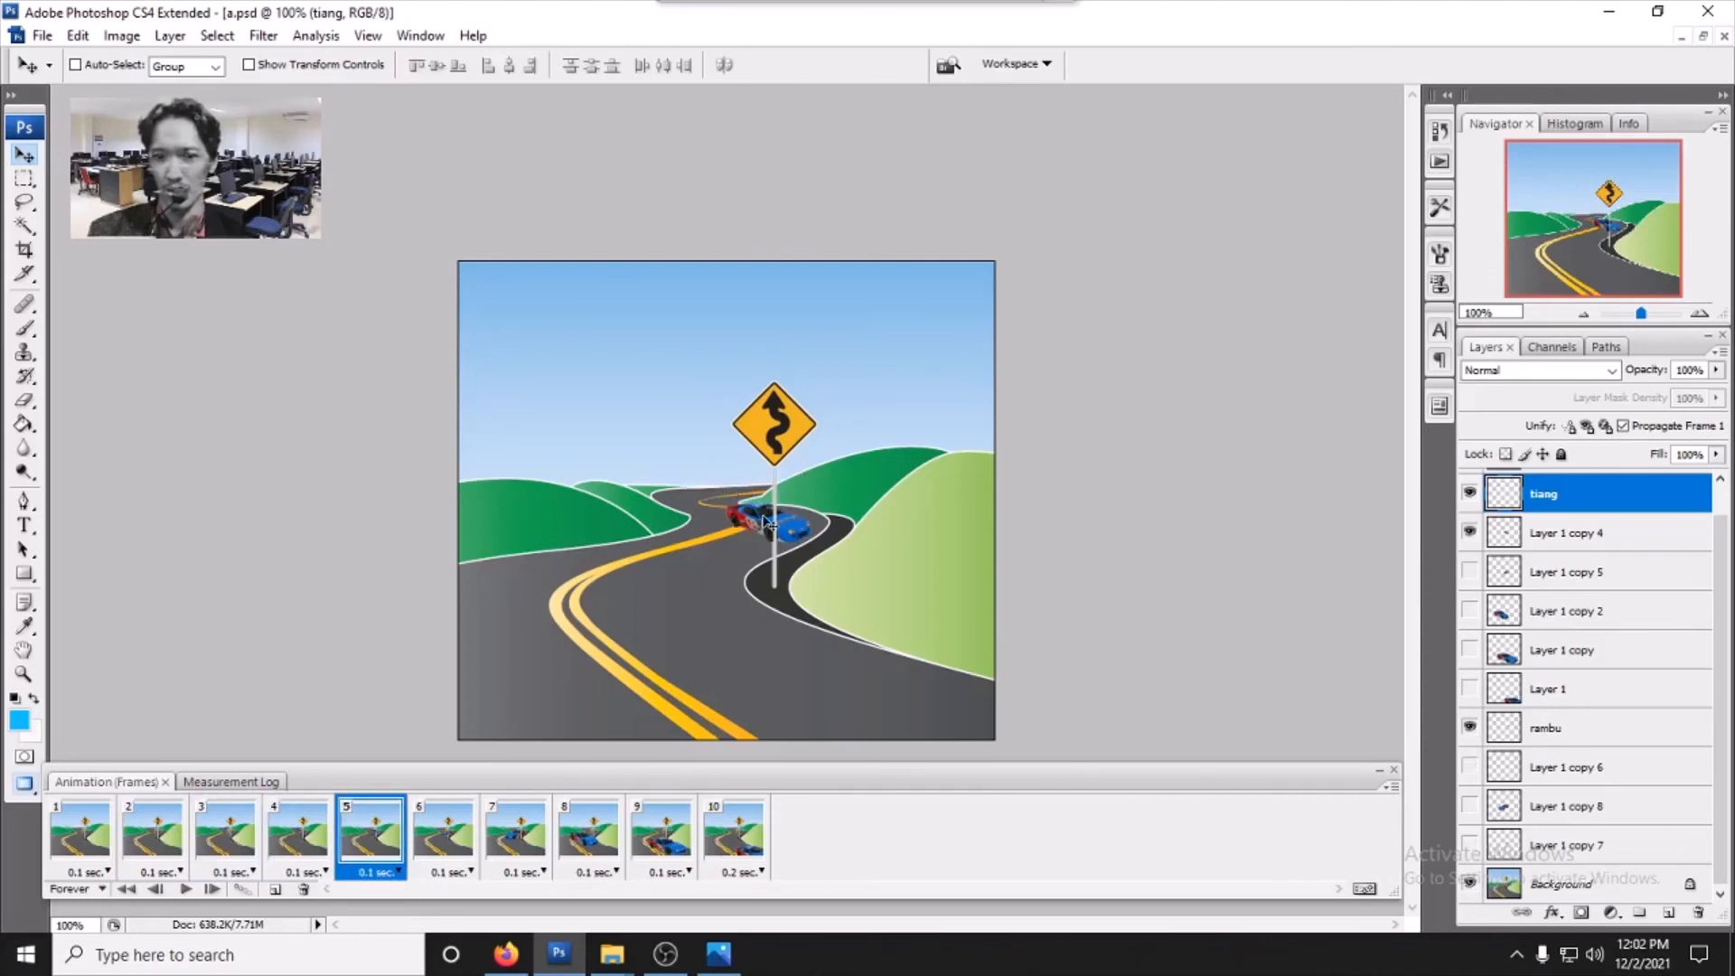
{"action": "left_click", "coordinate": [1469, 493]}
{"action": "left_click", "coordinate": [1470, 493]}
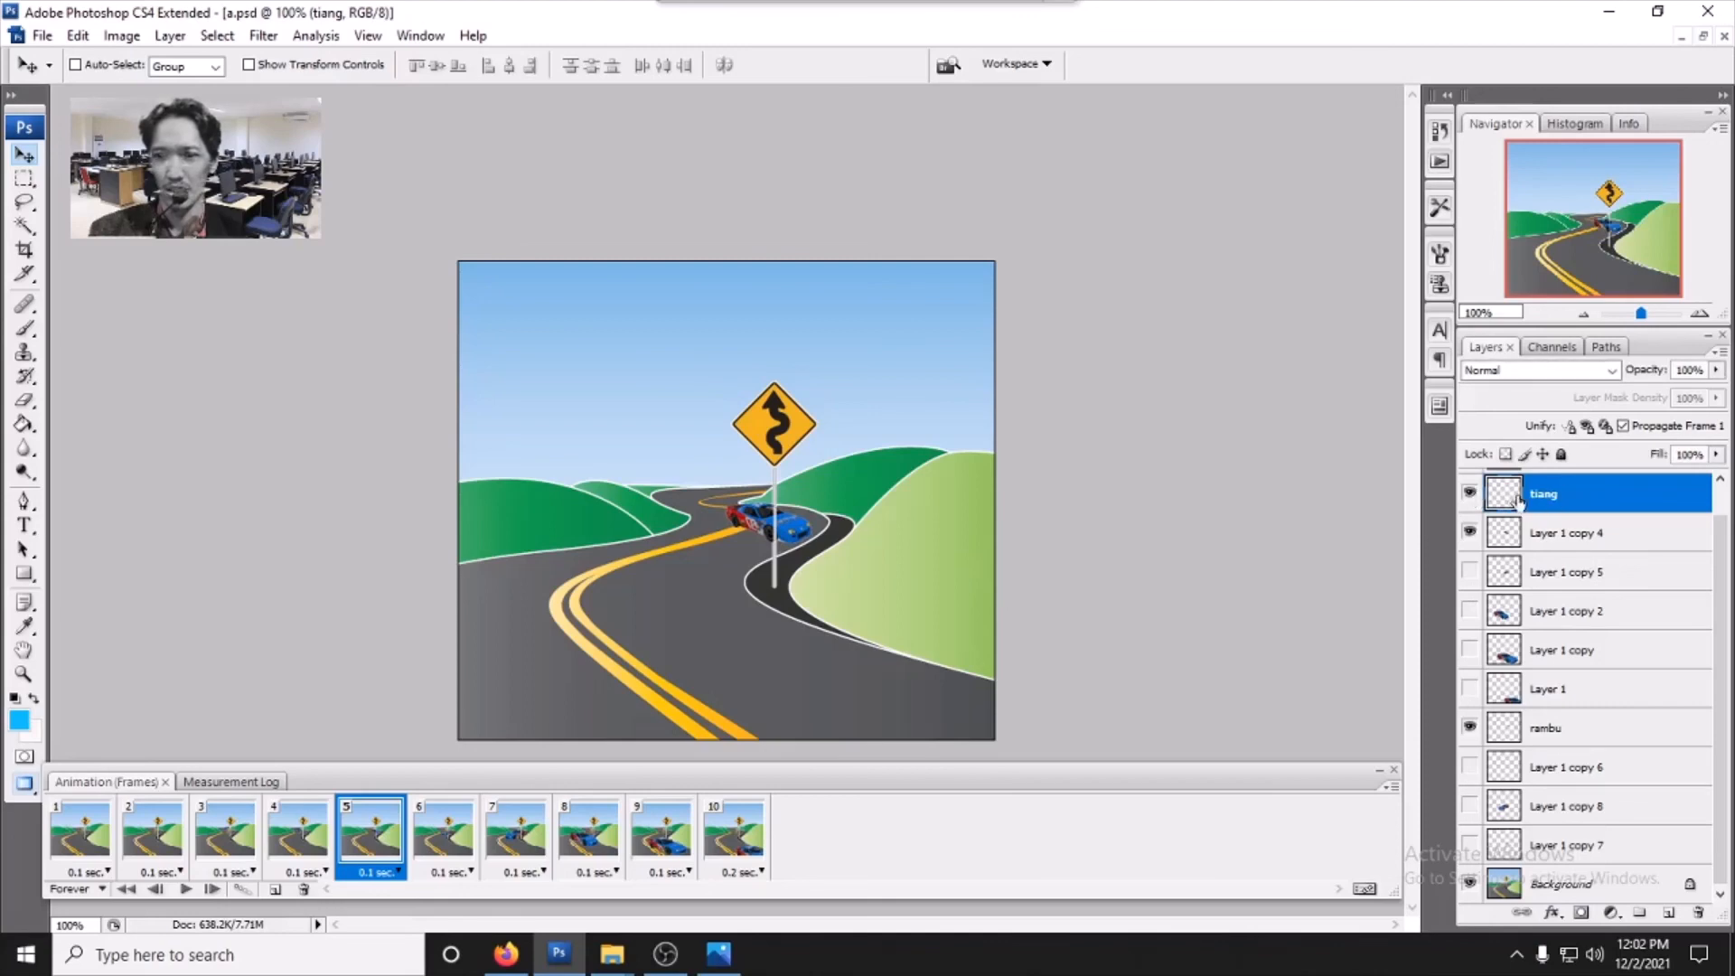
{"action": "left_click", "coordinate": [1470, 534]}
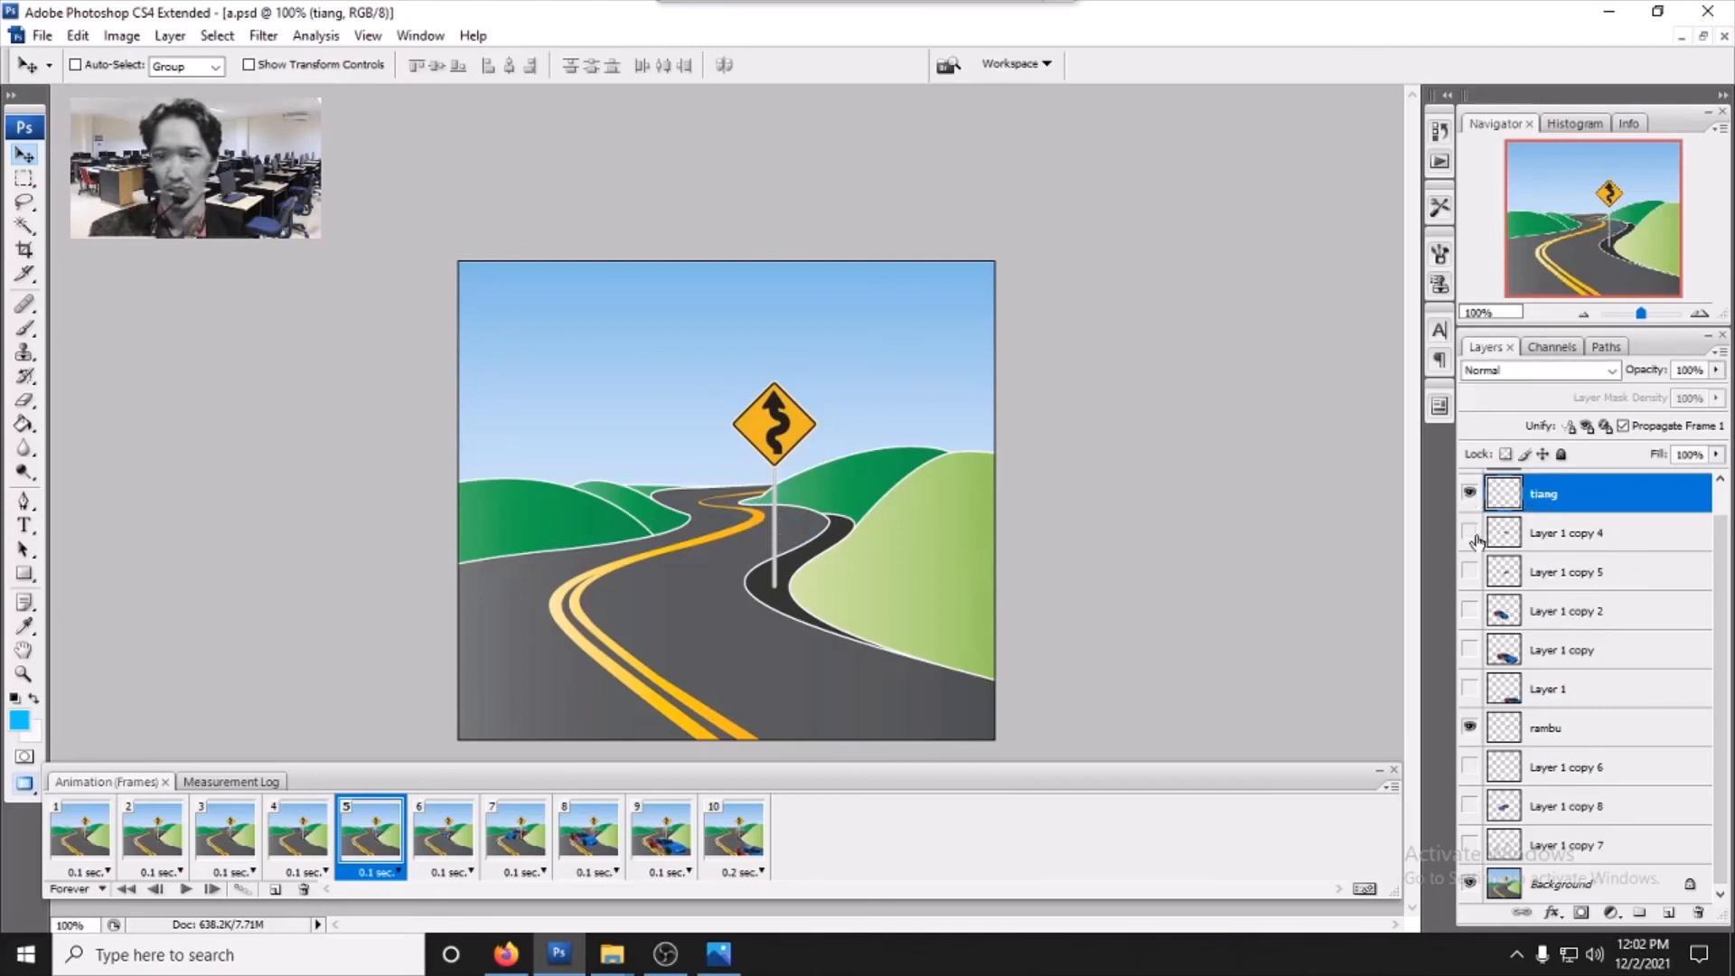
{"action": "left_click", "coordinate": [1470, 533]}
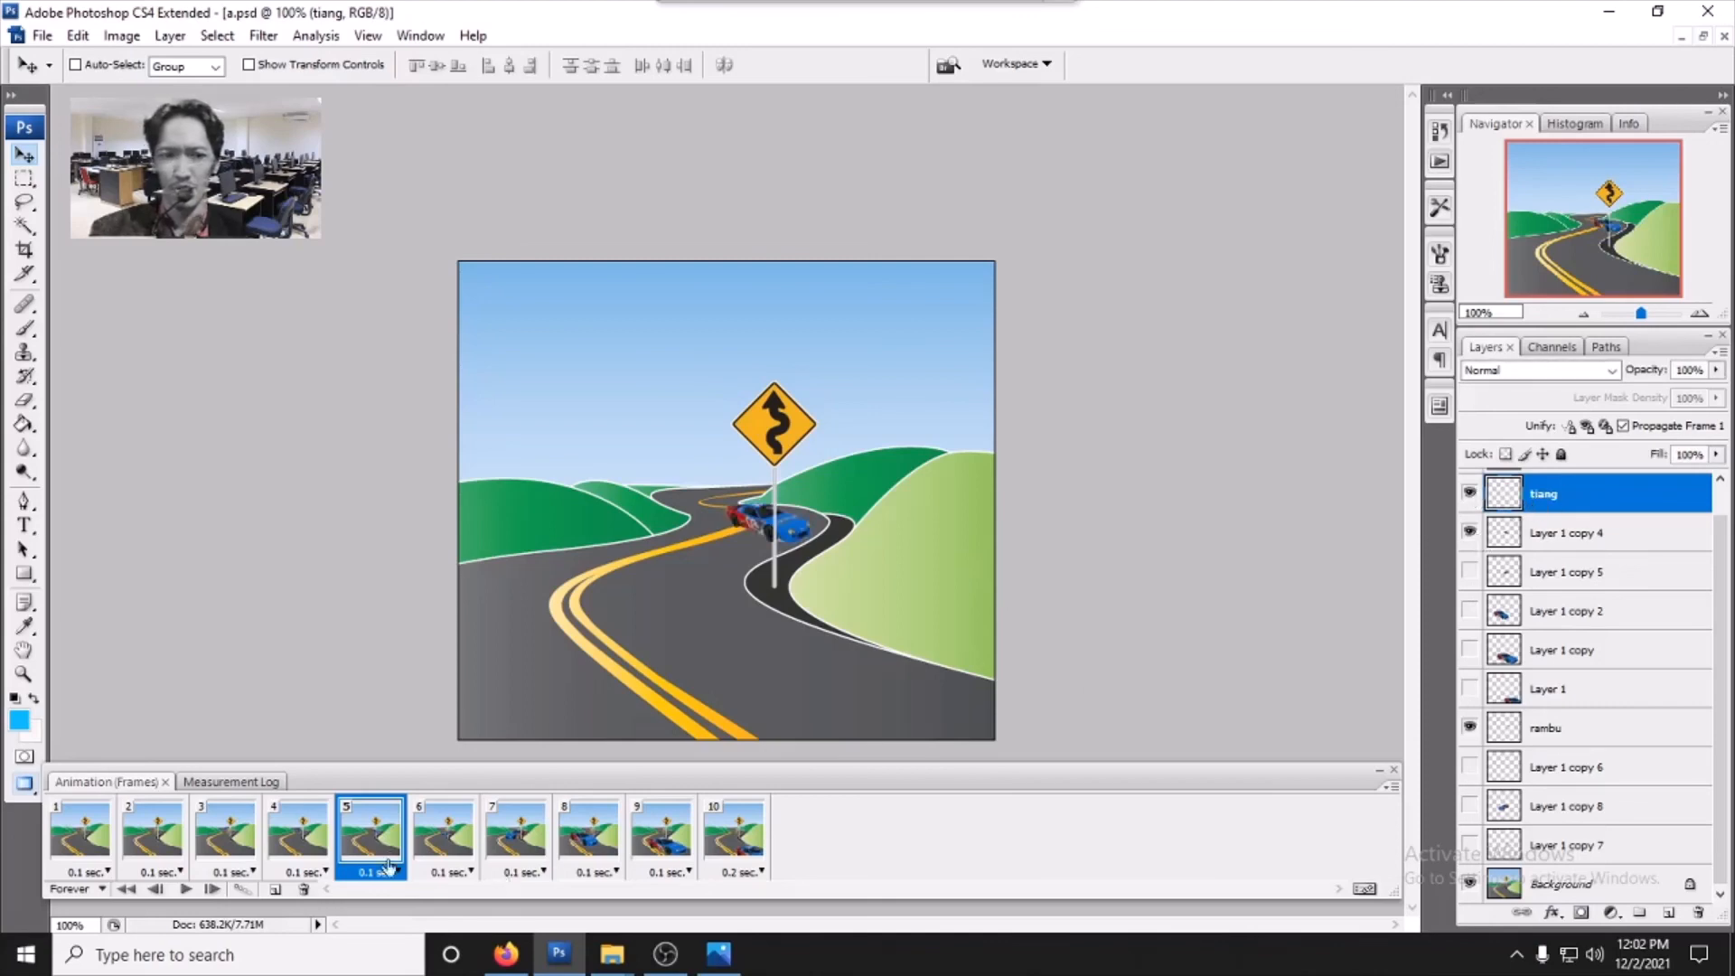
- Step through frames 6 to 10 of the animation, checking which car layer is visible in each
{"action": "left_click", "coordinate": [445, 835]}
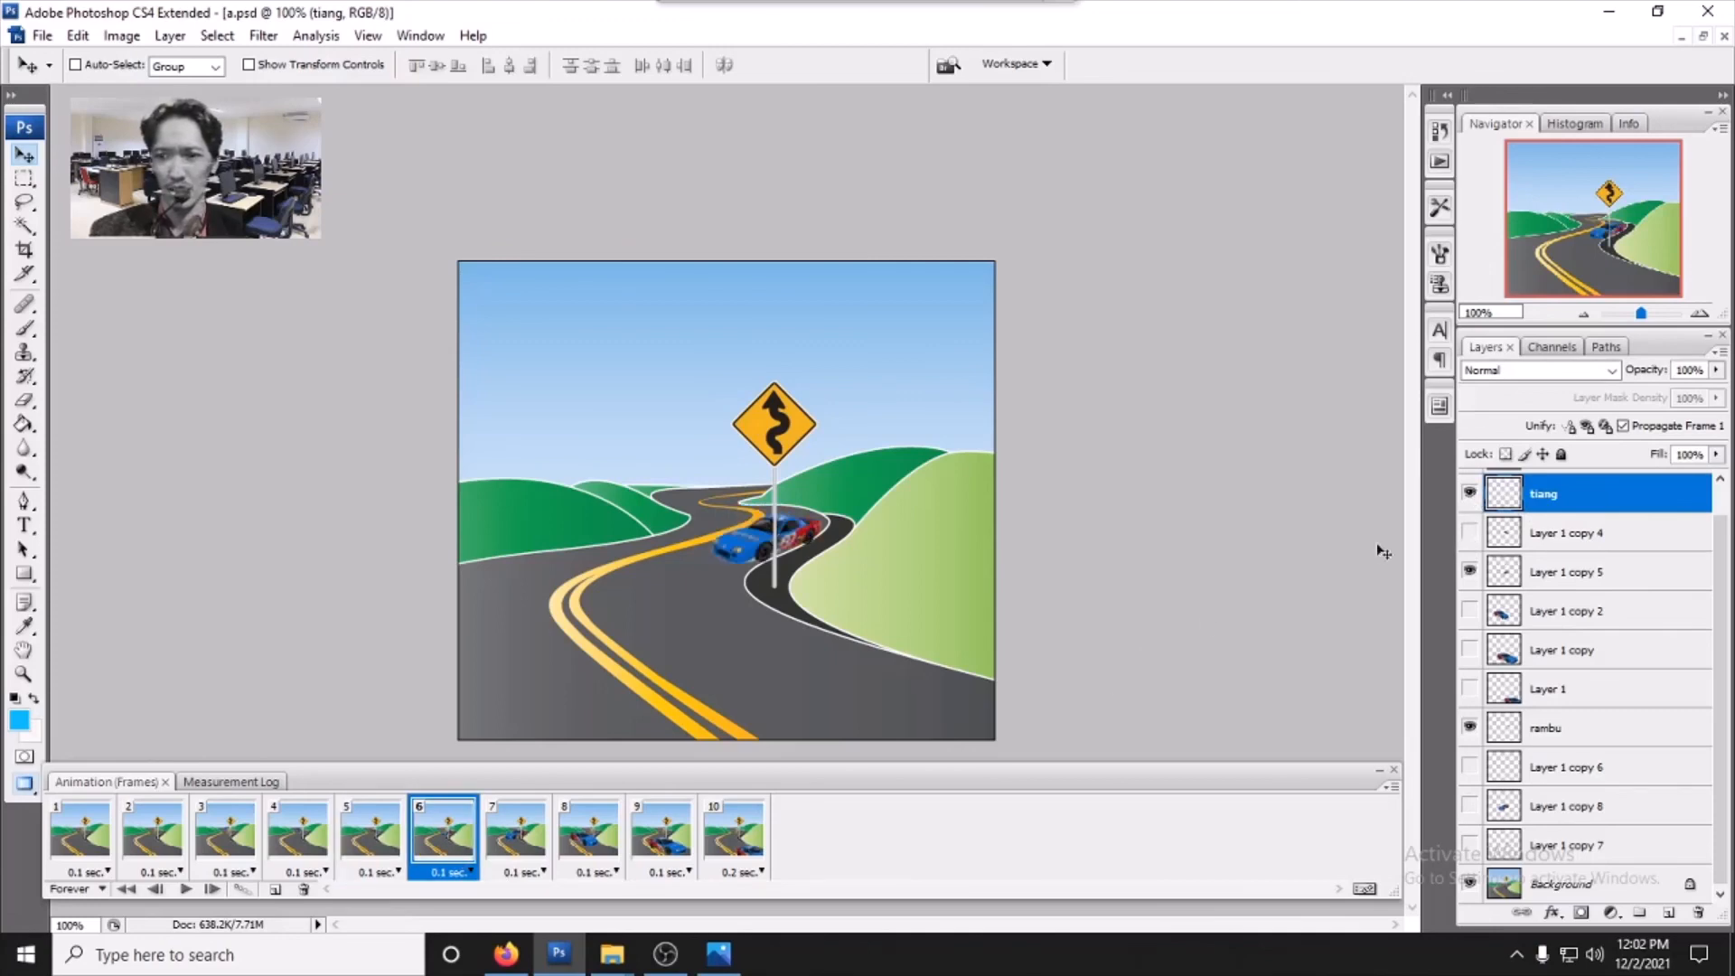
{"action": "left_click", "coordinate": [524, 842]}
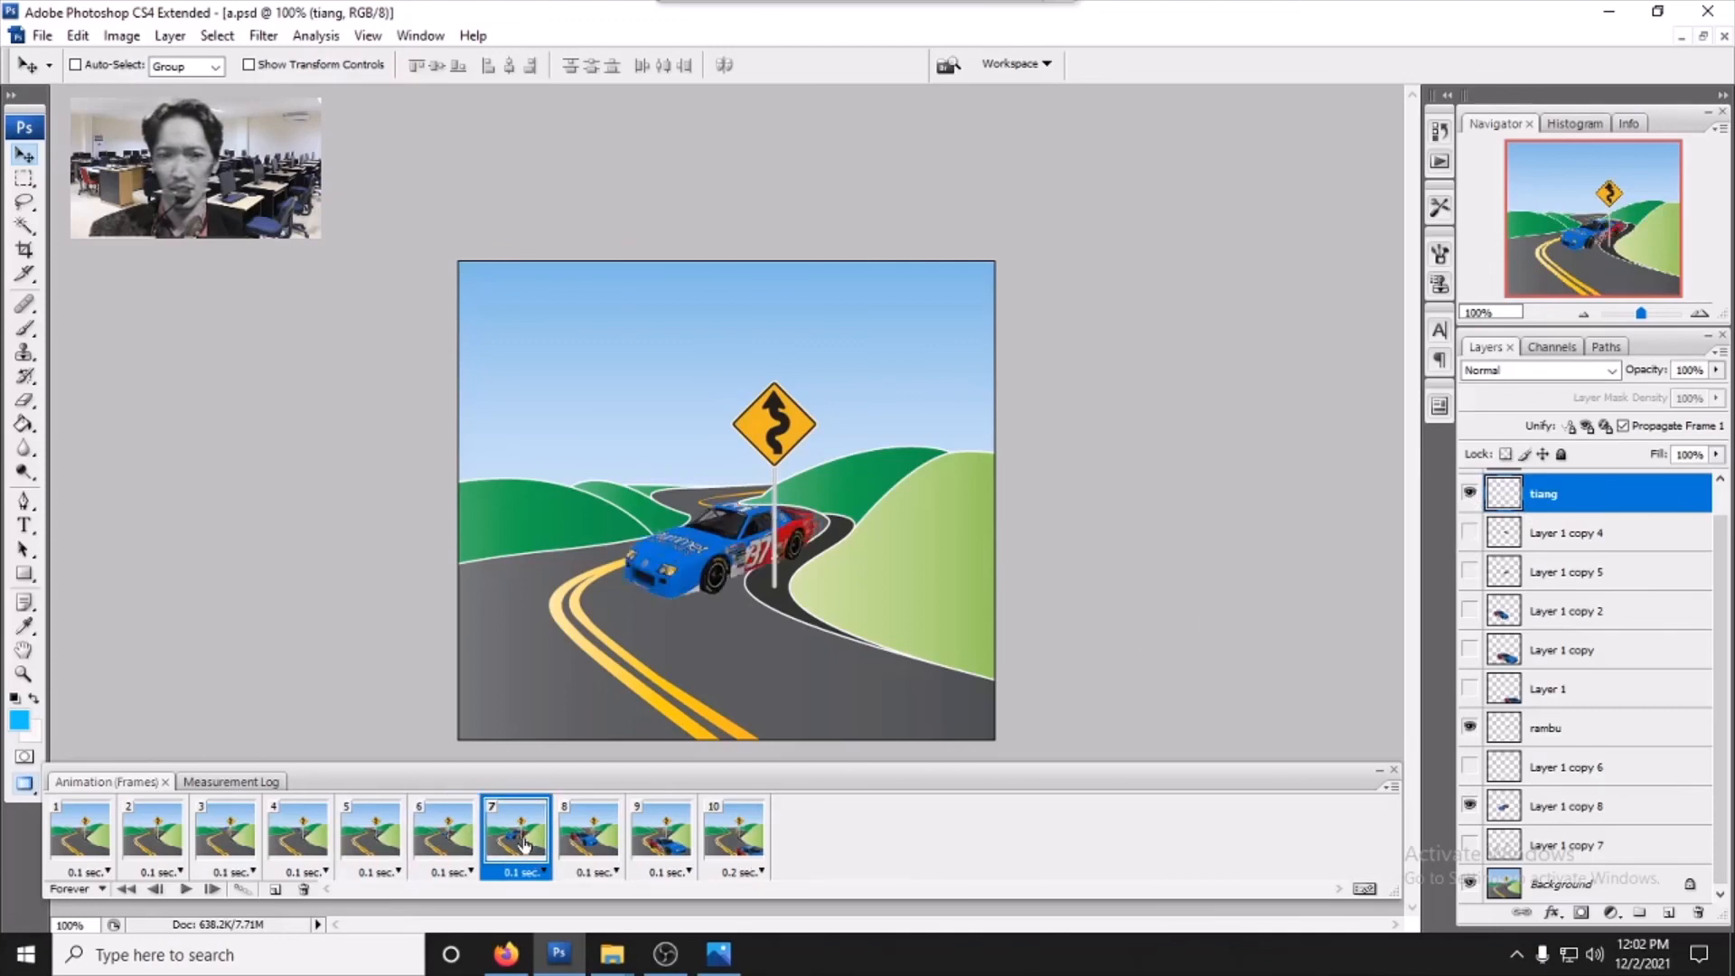
{"action": "left_click", "coordinate": [589, 845]}
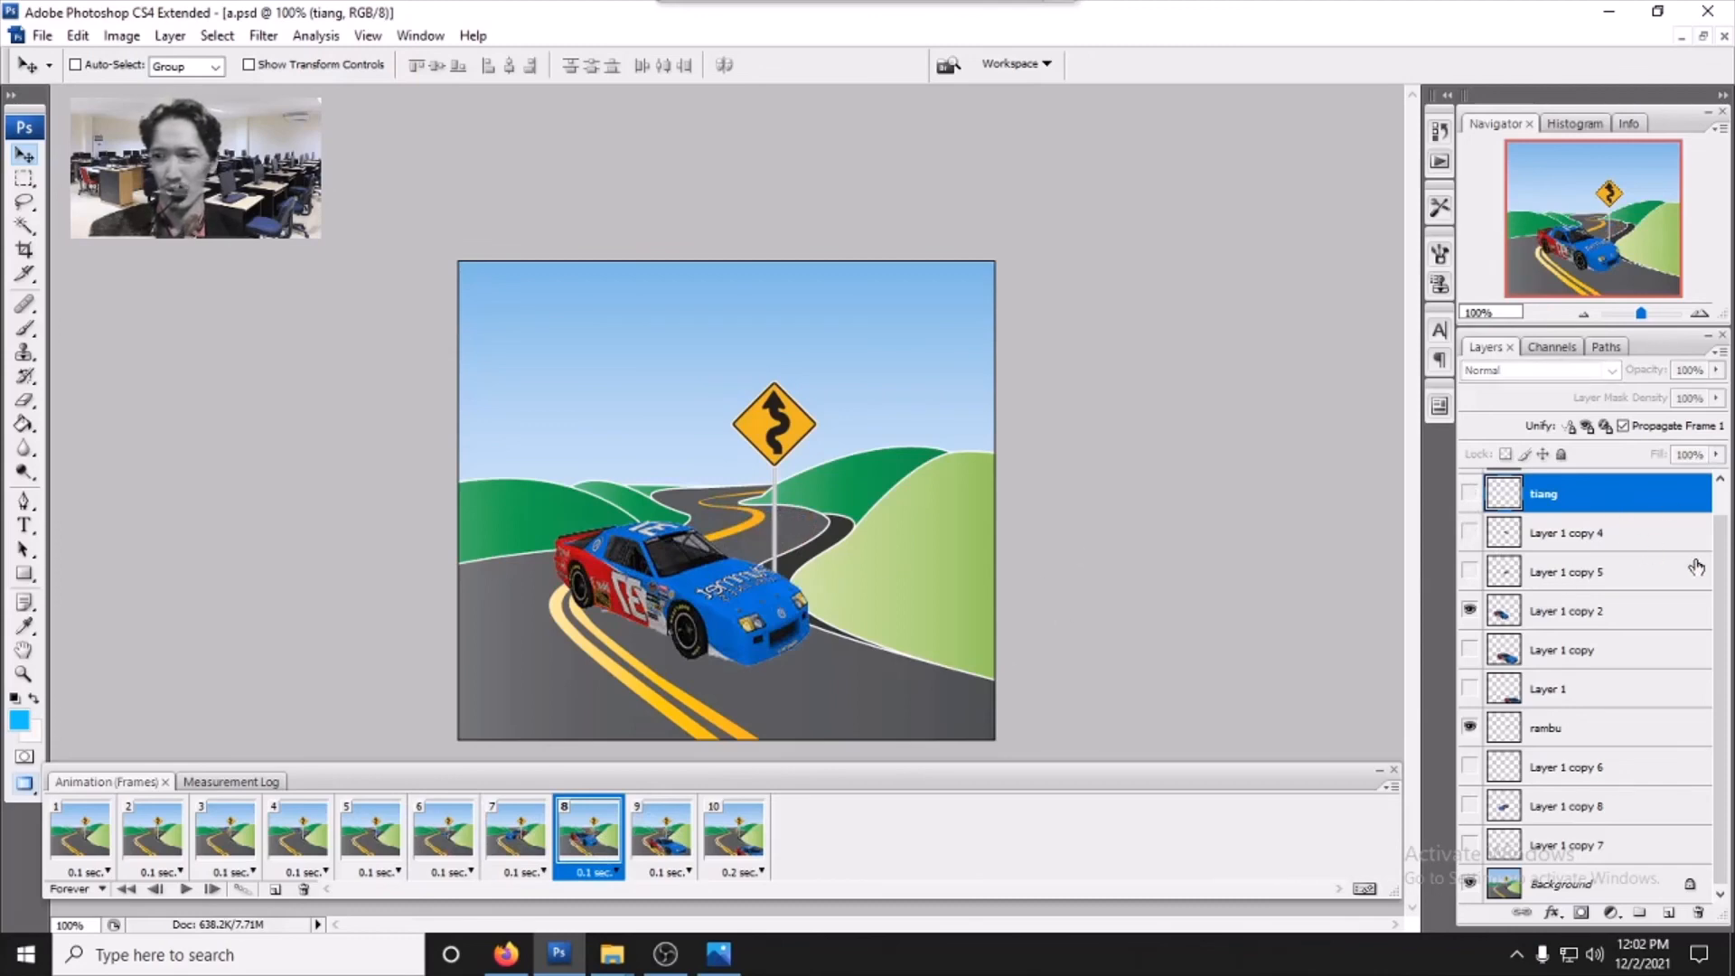
{"action": "scroll", "coordinate": [1616, 524], "scroll_direction": "up", "scroll_amount": 1}
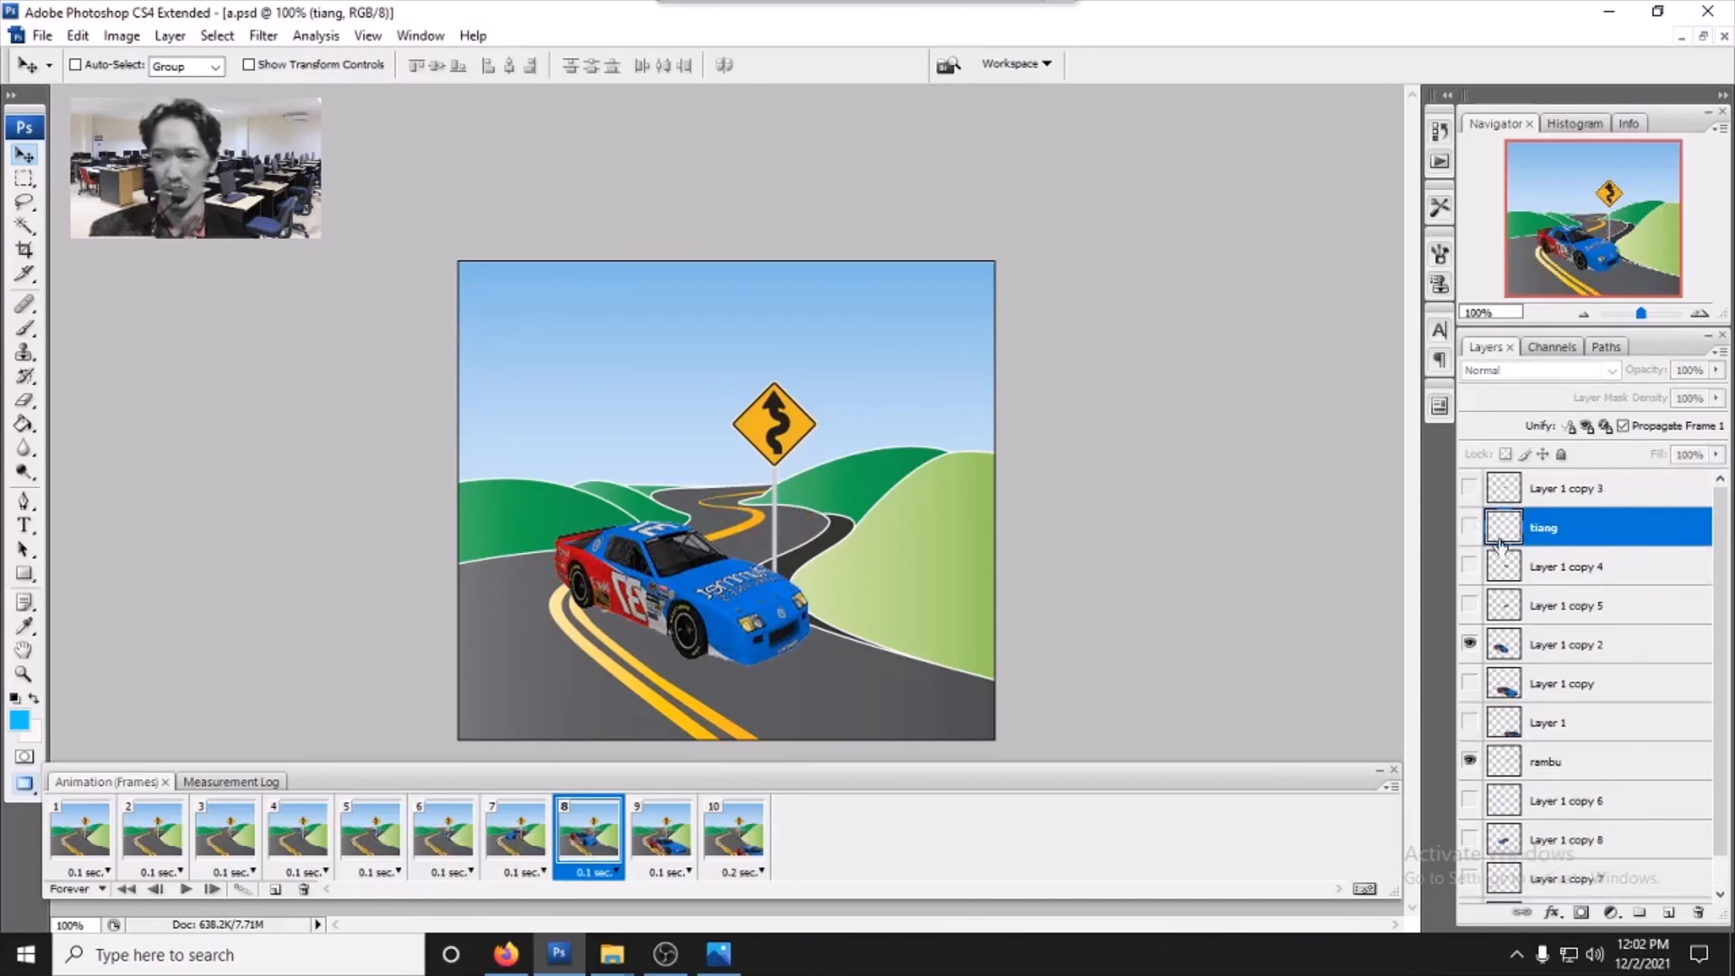
{"action": "scroll", "coordinate": [1617, 623], "scroll_direction": "down", "scroll_amount": 1}
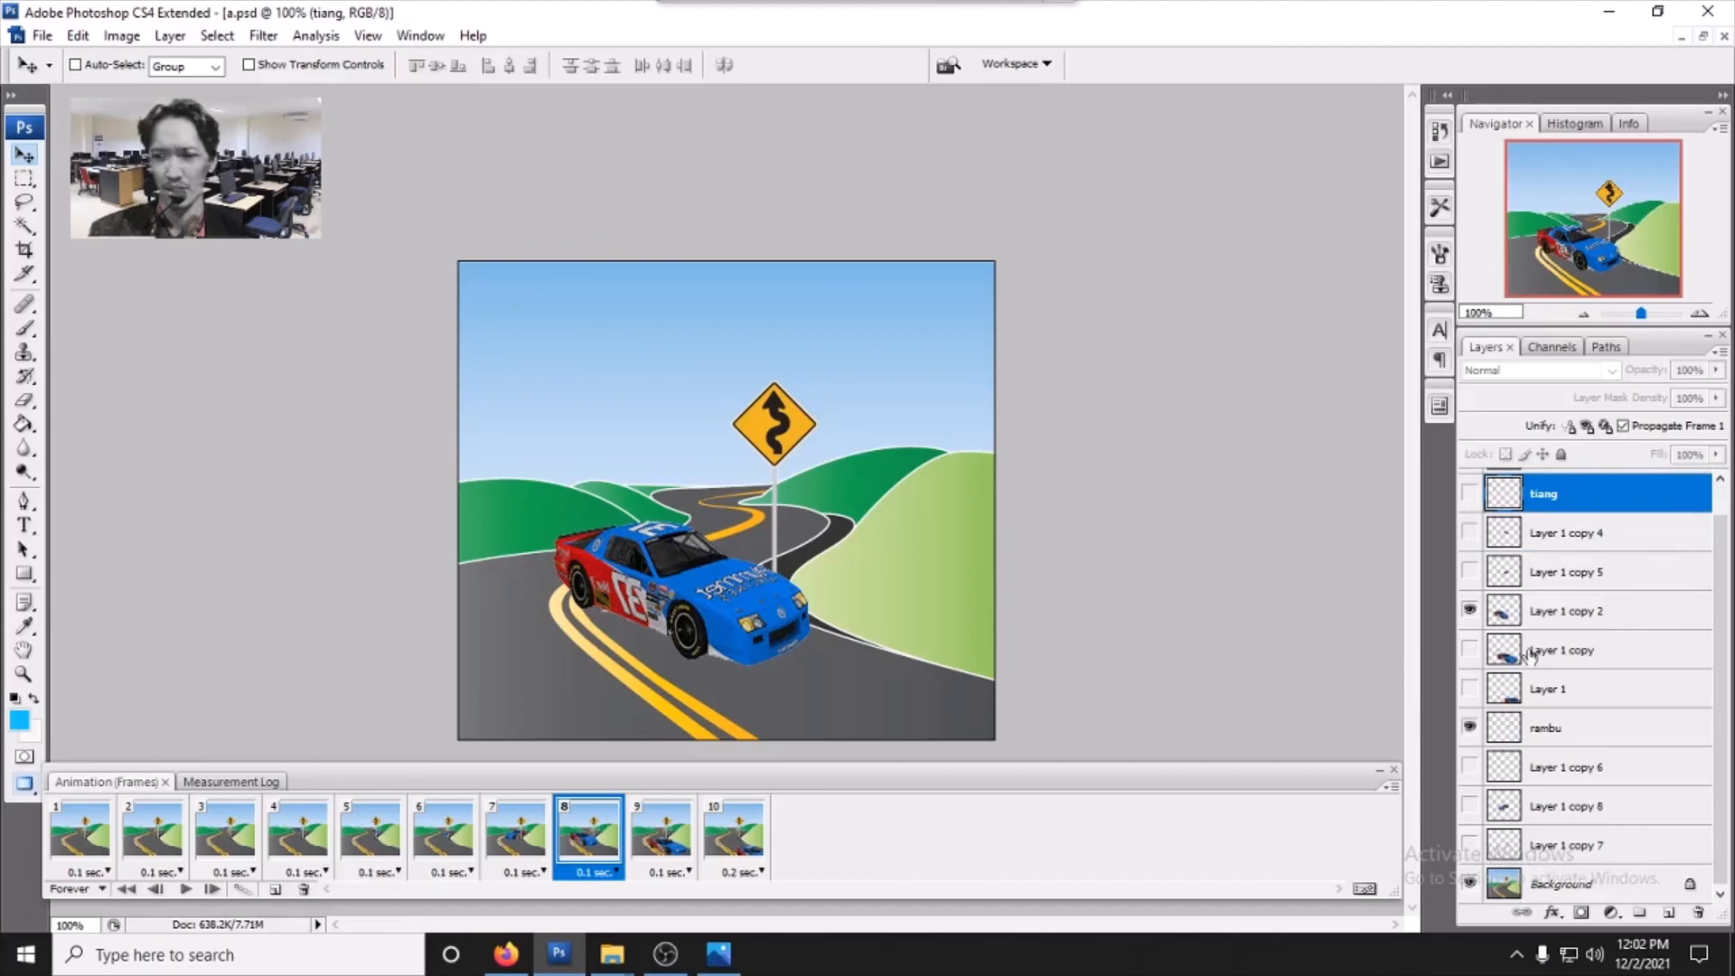
{"action": "left_click", "coordinate": [653, 844]}
{"action": "left_click", "coordinate": [720, 844]}
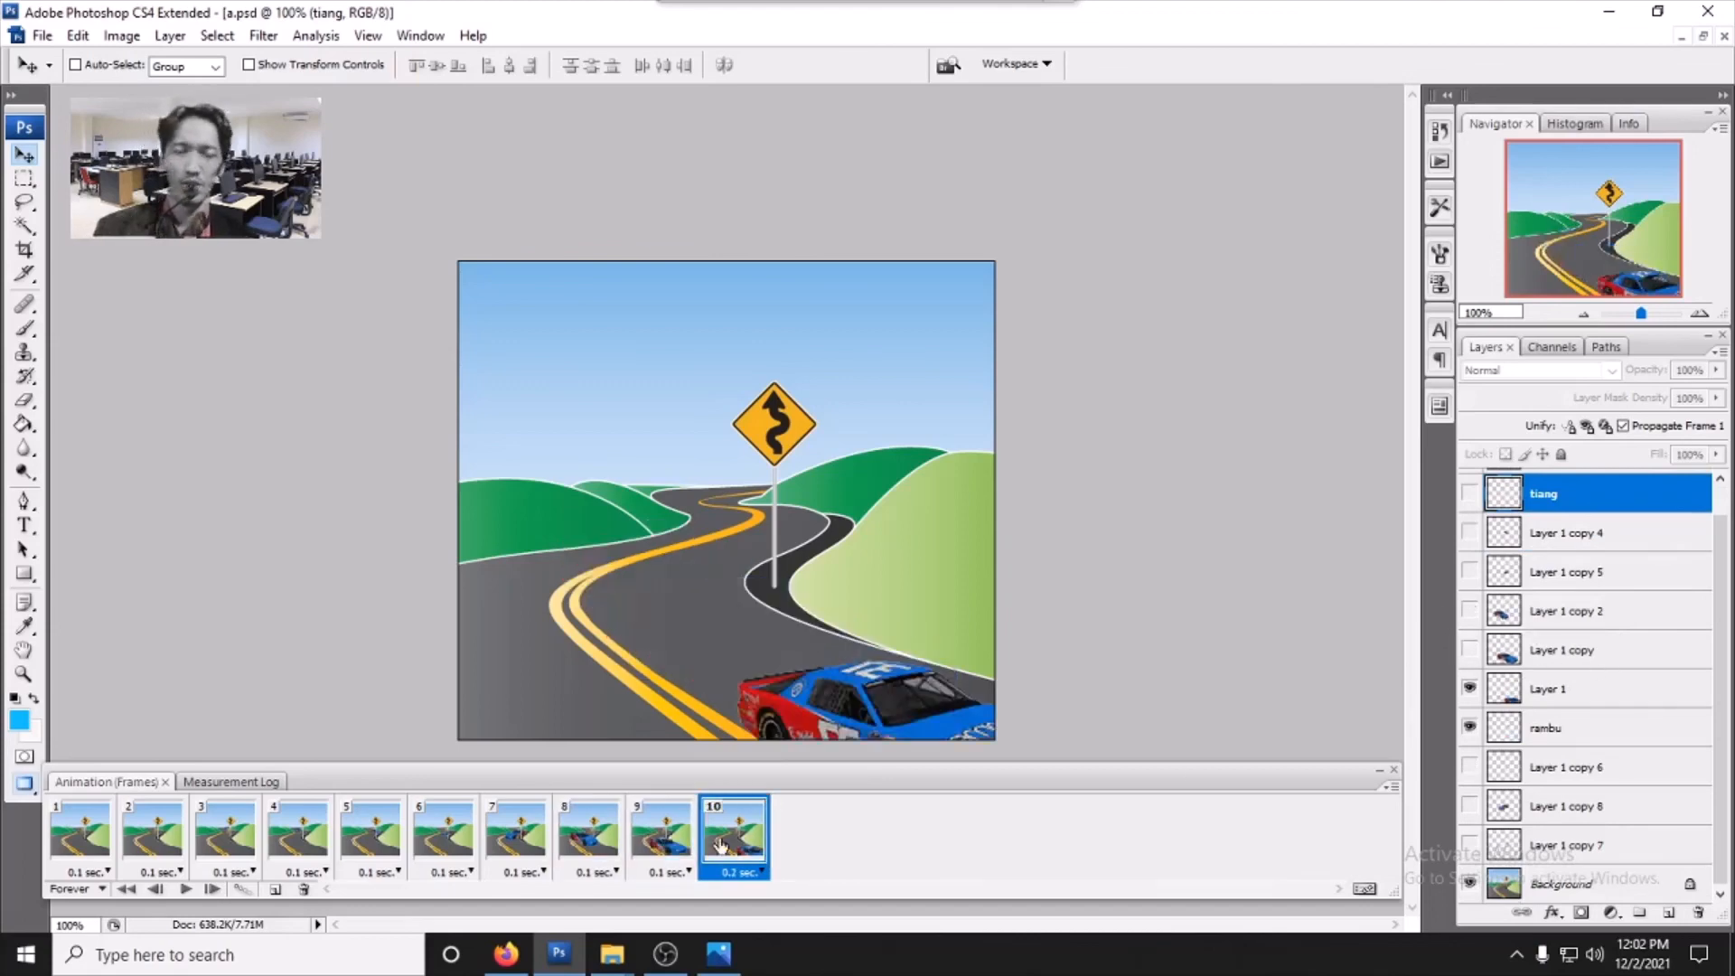